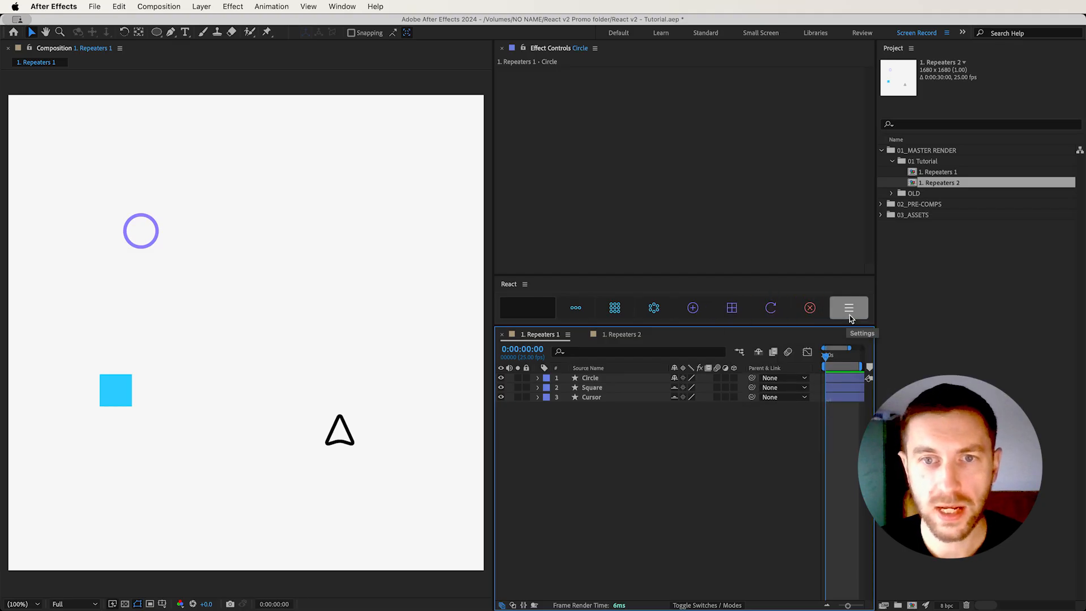
# Repeat the Circle layer with React's Grid Repeater in the 1. Repeaters 1 composition
pyautogui.click(596, 379)
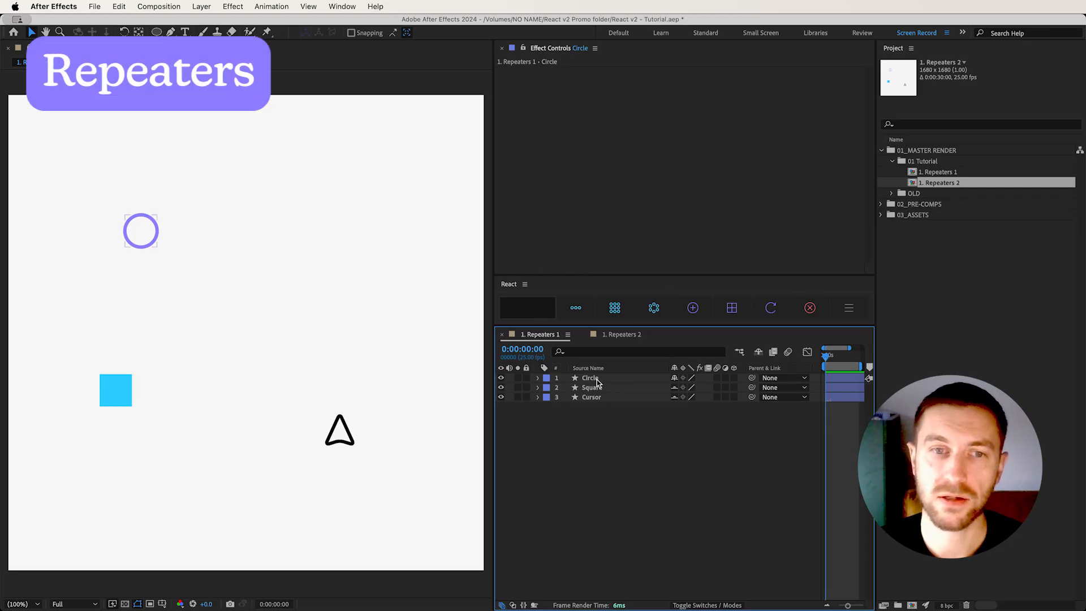
pyautogui.click(596, 379)
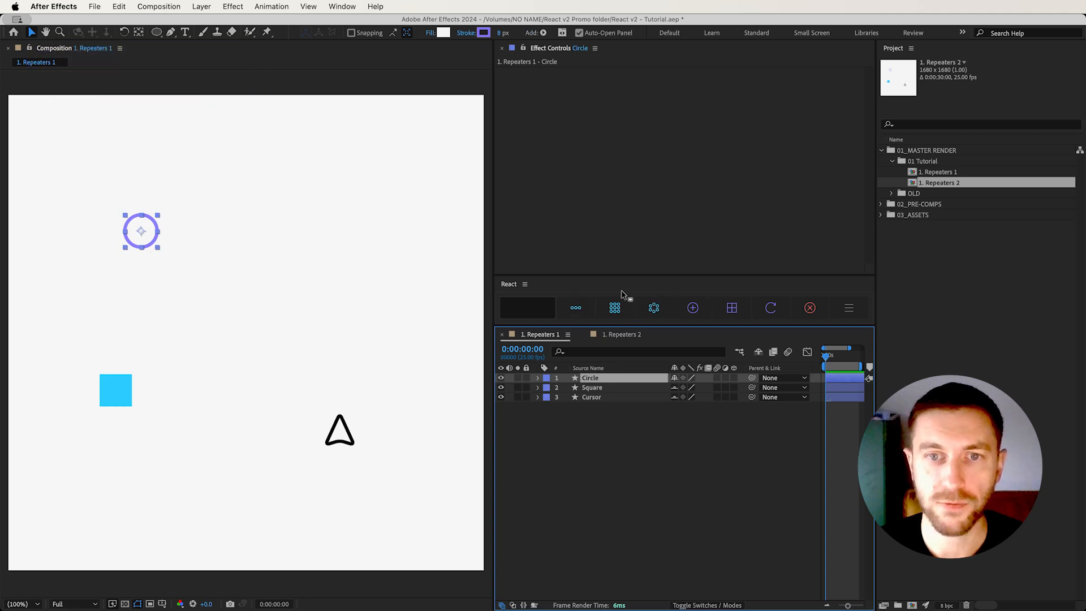
pyautogui.click(623, 308)
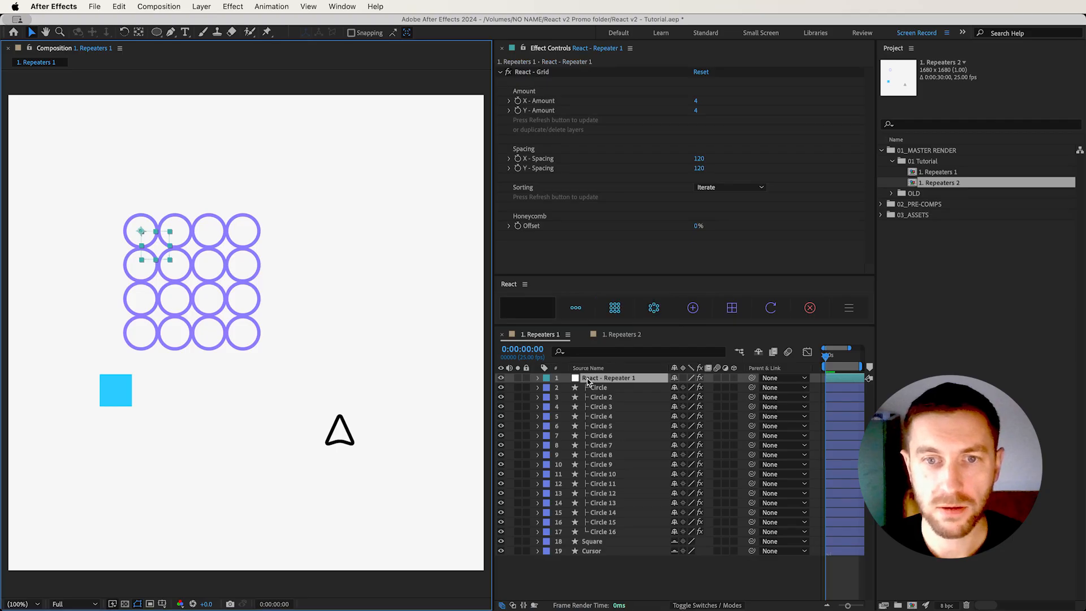
# Check the repeated circle layers' controls, then reposition and spread out the circle grid using its repeater controller layer
pyautogui.click(616, 387)
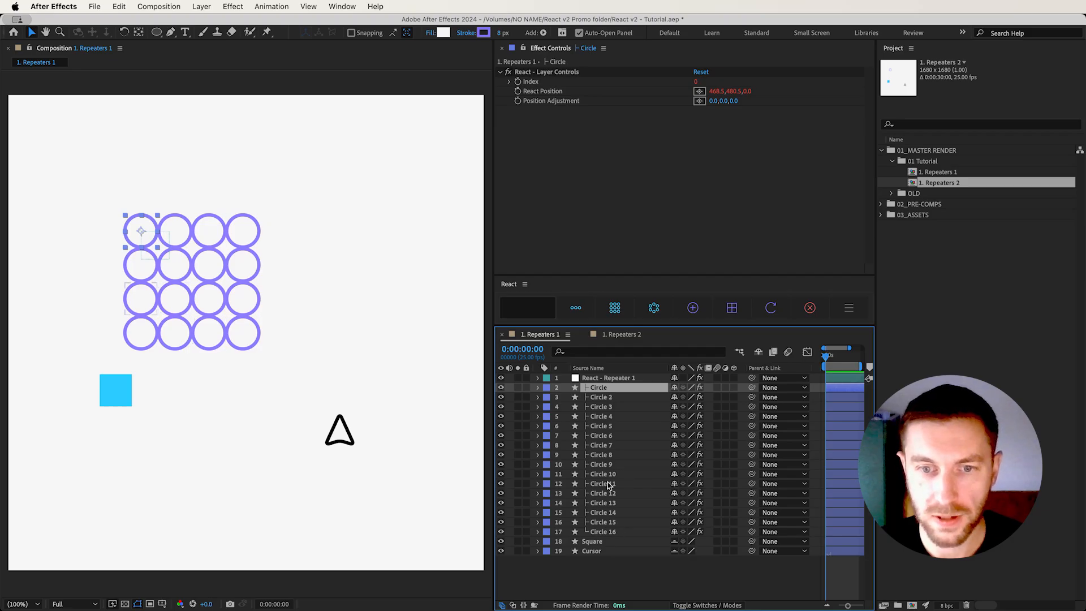
pyautogui.click(610, 522)
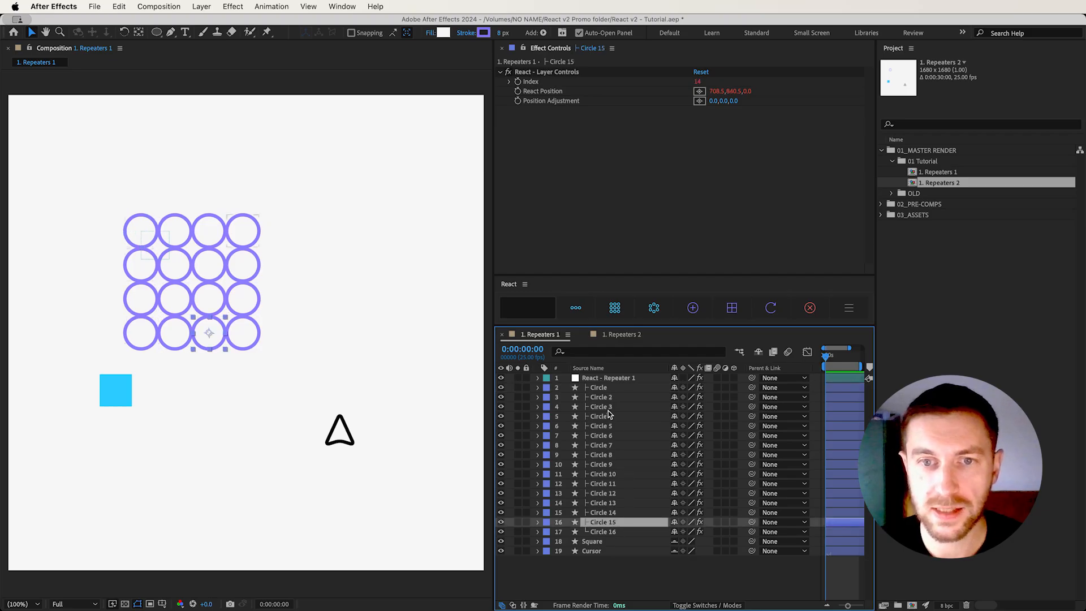
pyautogui.click(615, 378)
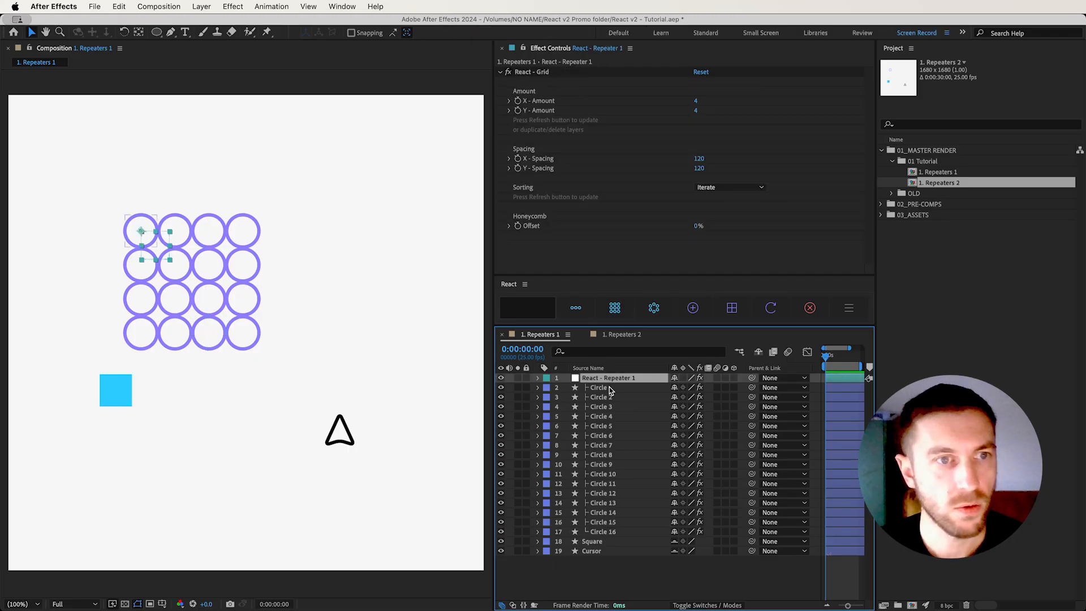
pyautogui.moveTo(144, 255); pyautogui.dragTo(207, 250)
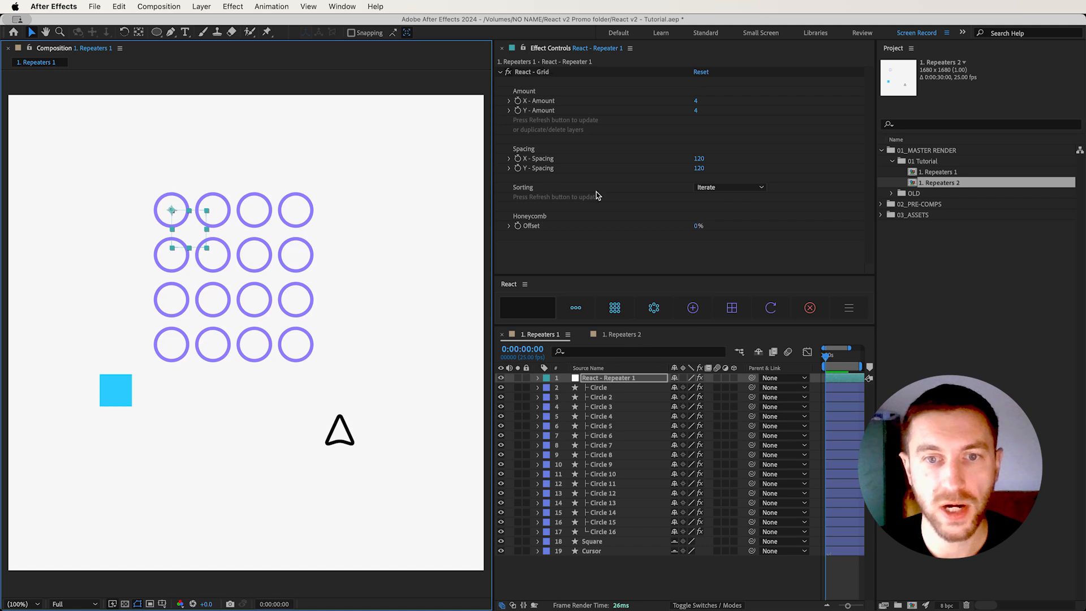
pyautogui.click(624, 382)
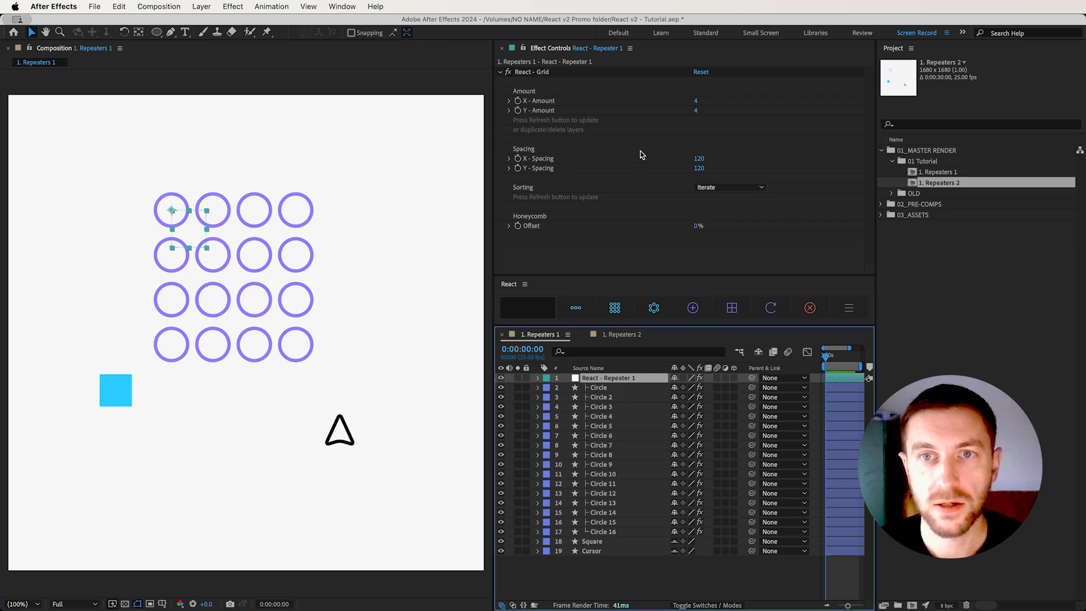
# Set the circle grid's X spacing to 140 and Y spacing to 132, move it up, and set the honeycomb offset to 20%
pyautogui.moveTo(700, 159); pyautogui.dragTo(708, 170)
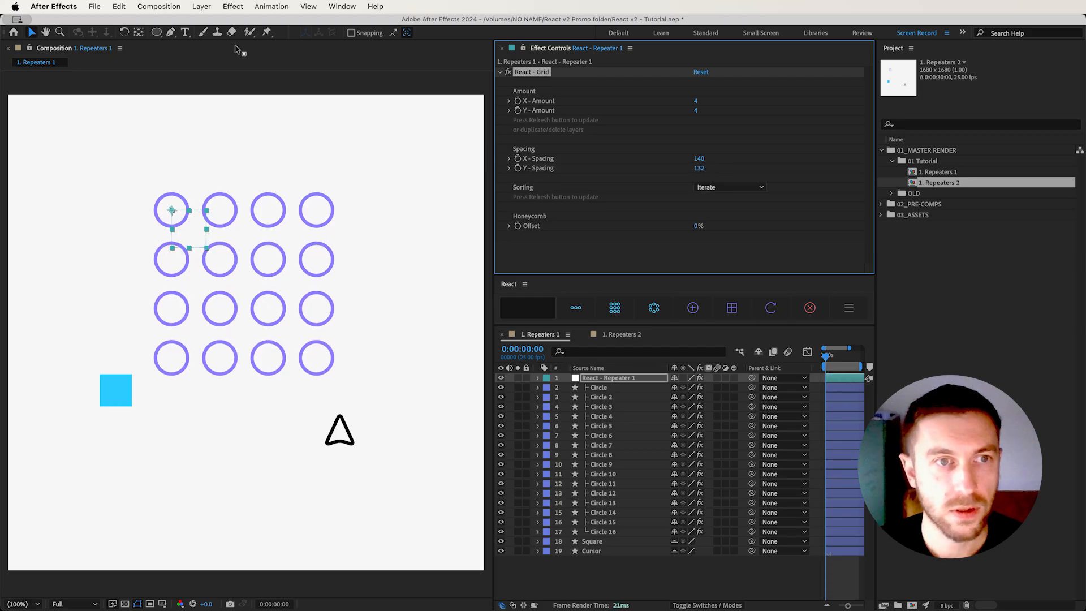
pyautogui.moveTo(193, 237); pyautogui.dragTo(197, 189)
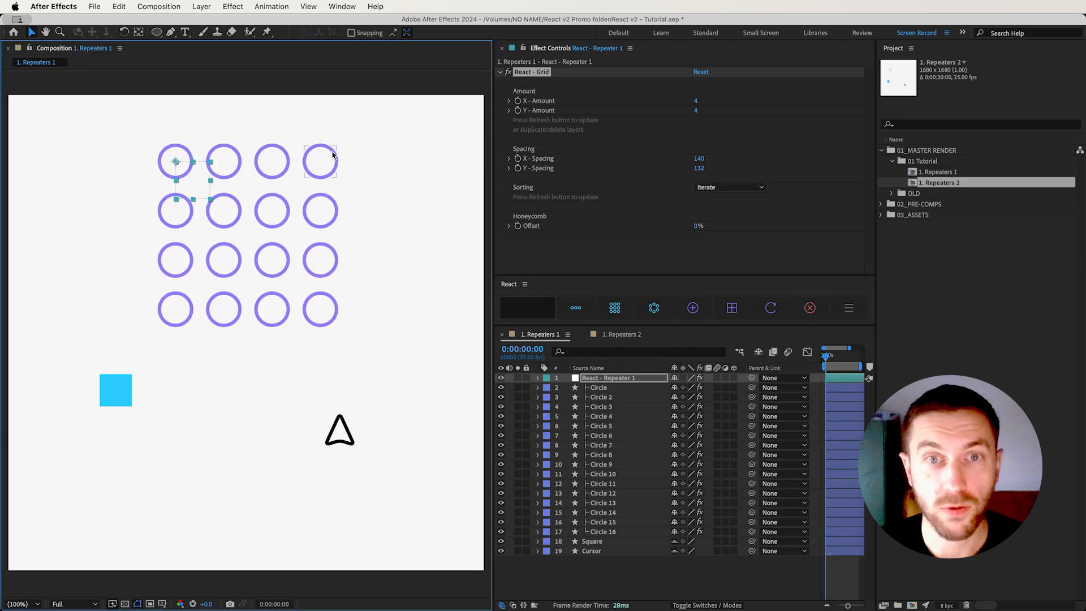
pyautogui.moveTo(696, 229)
pyautogui.mouseDown()
pyautogui.moveTo(706, 225)
pyautogui.moveTo(678, 226)
pyautogui.moveTo(703, 225)
pyautogui.mouseUp()
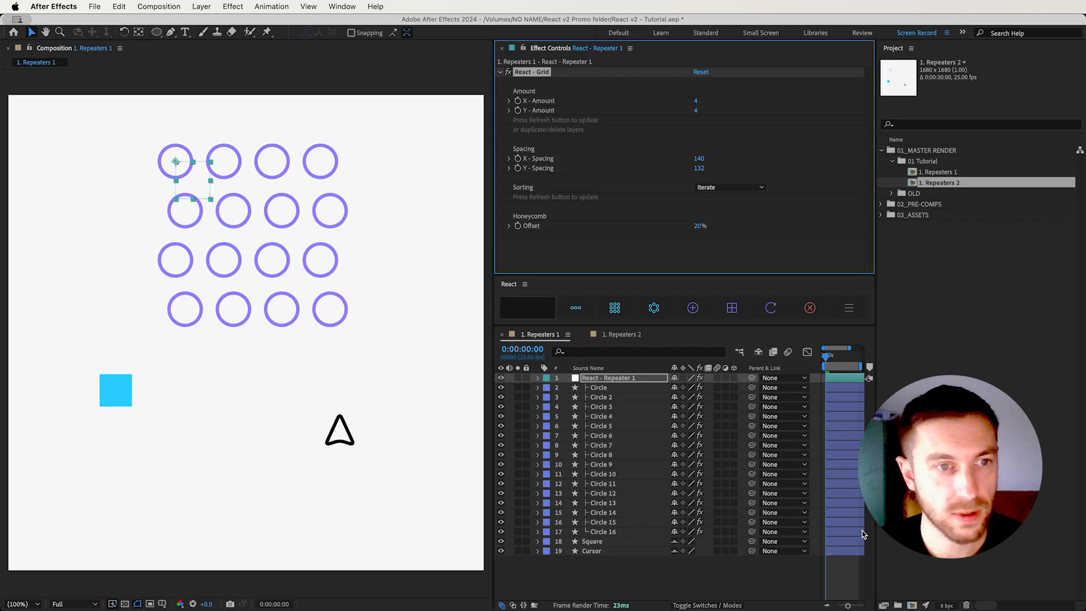
# Repeat the Square layer with the Linear Repeater and shift the row of squares slightly to the left
pyautogui.click(114, 391)
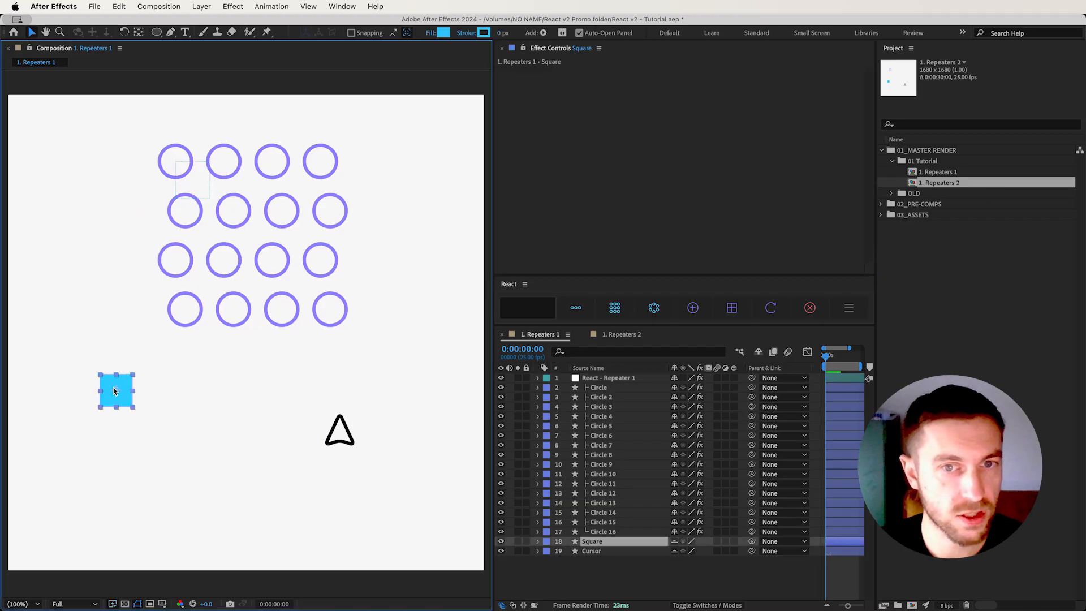
pyautogui.click(577, 312)
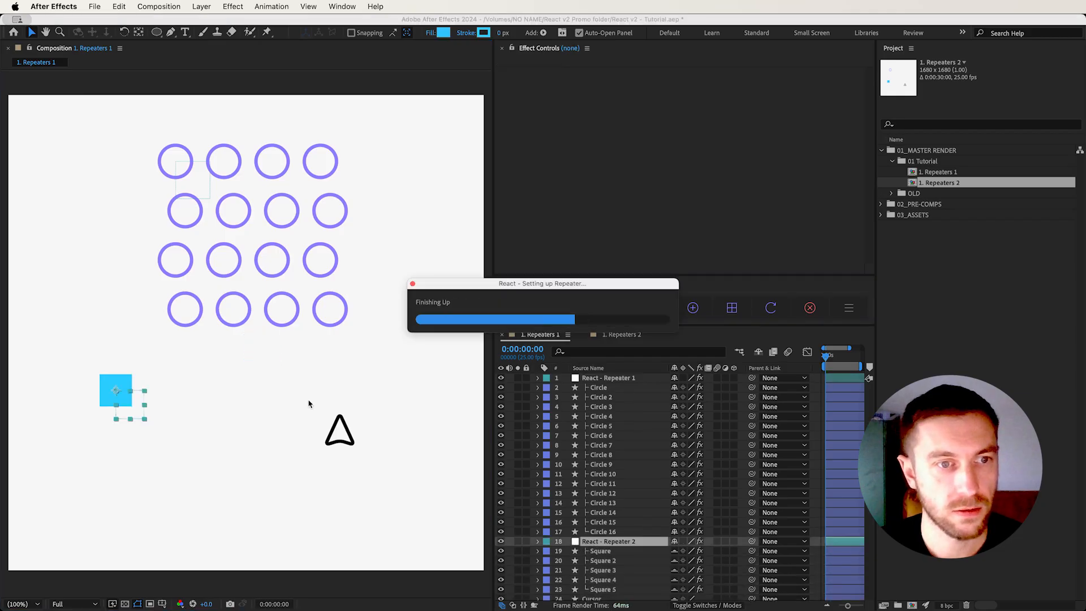
pyautogui.moveTo(127, 417); pyautogui.dragTo(95, 419)
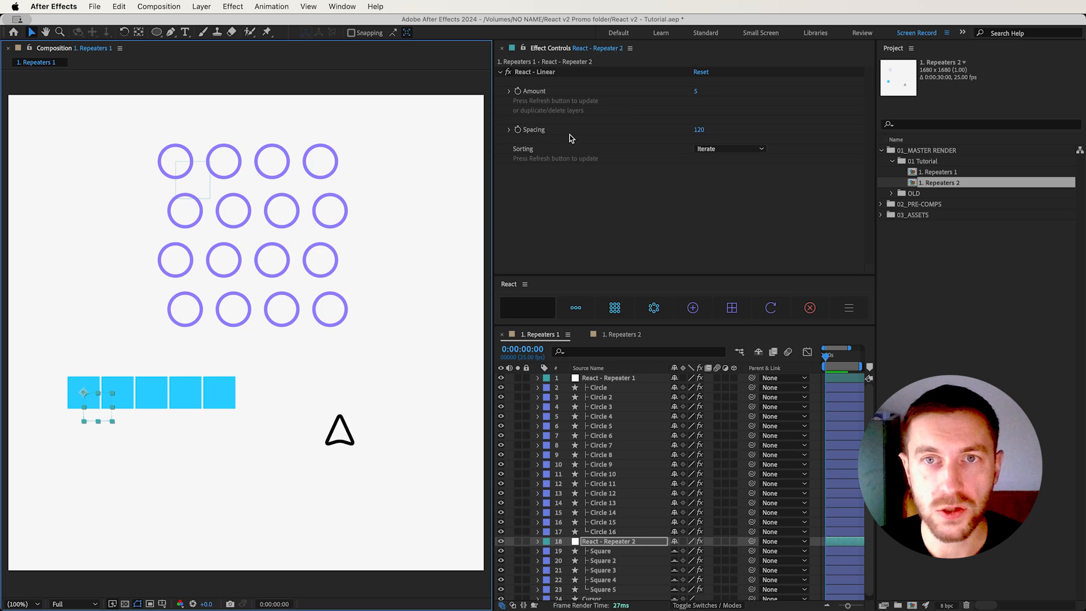
# Repeat the Cursor layer with the Radial Repeater, using a radius of 261, a start of 4% and an end of 90%
pyautogui.scroll(-1, 619, 537)
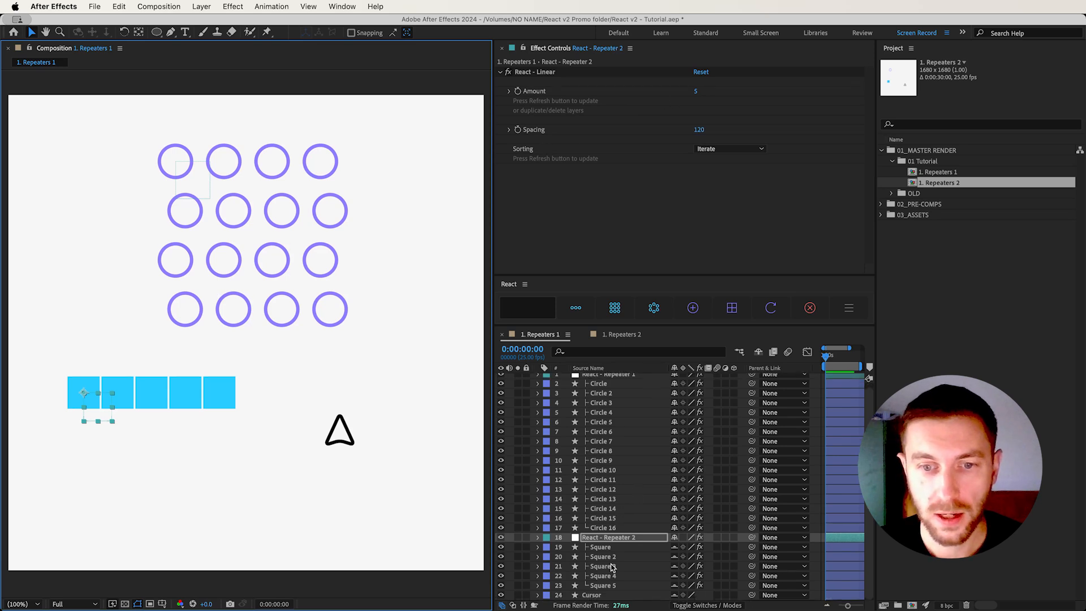
pyautogui.click(597, 595)
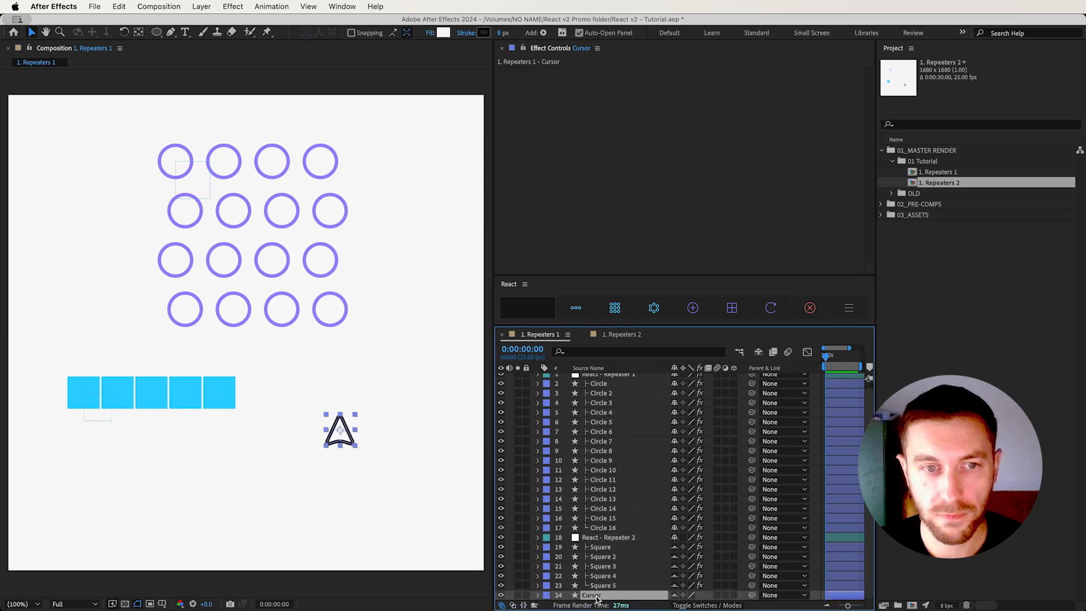
pyautogui.click(654, 310)
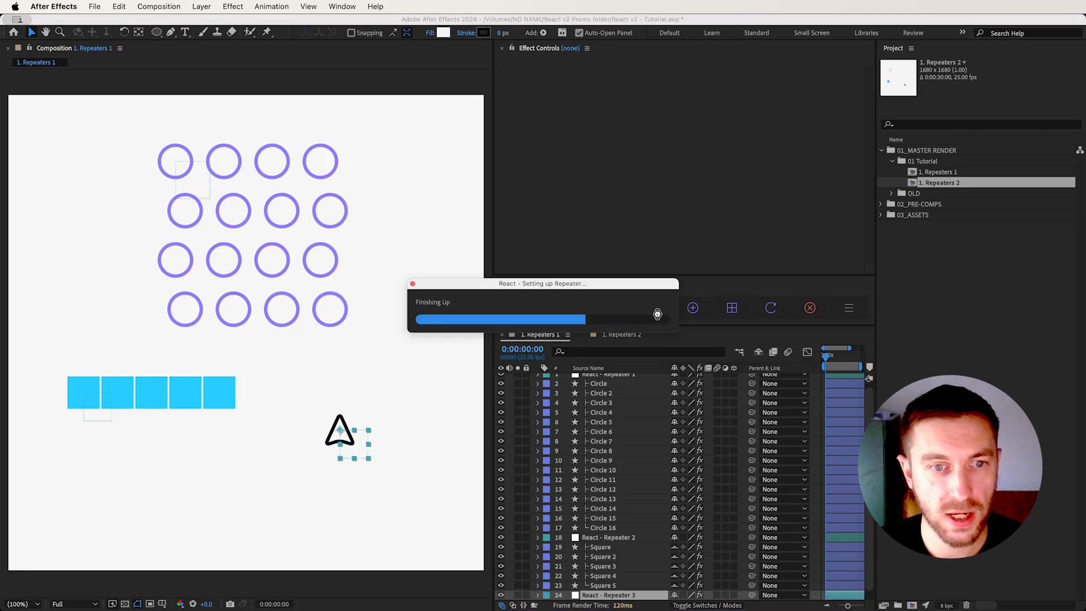
pyautogui.moveTo(365, 458); pyautogui.dragTo(377, 456)
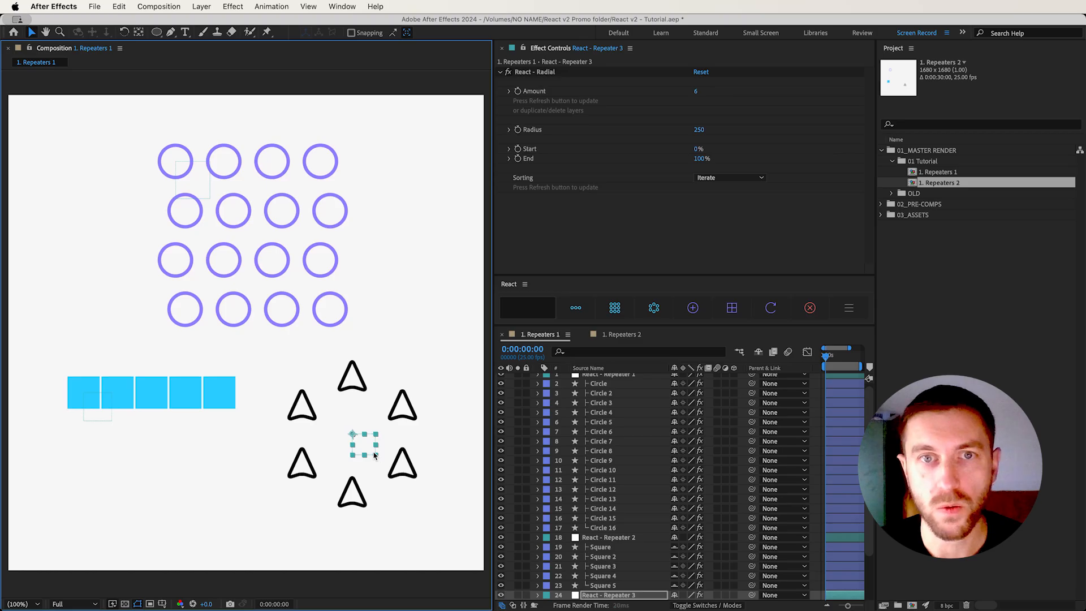
pyautogui.moveTo(710, 127); pyautogui.dragTo(689, 141)
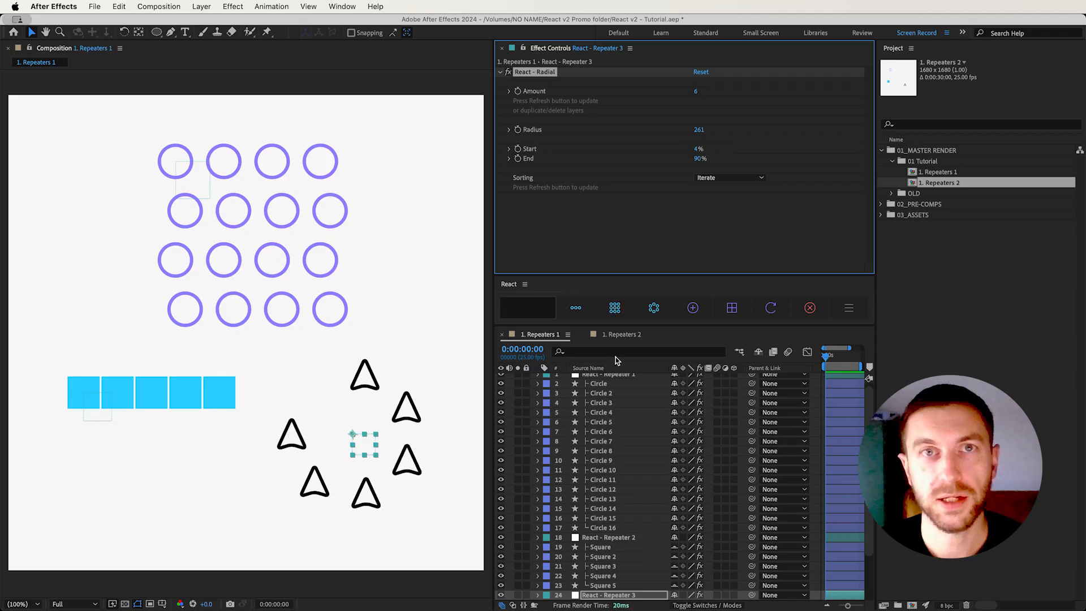
# Open the 1. Repeaters 2 composition and select its Circle, Square and Cursor layers together, starting with Circle
pyautogui.click(620, 334)
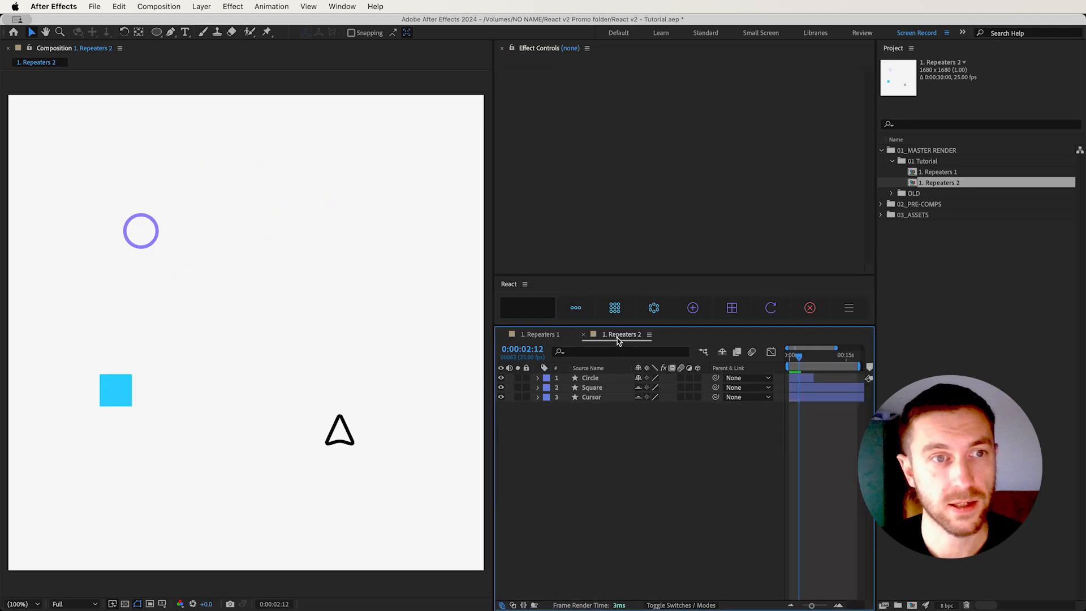
pyautogui.click(593, 379)
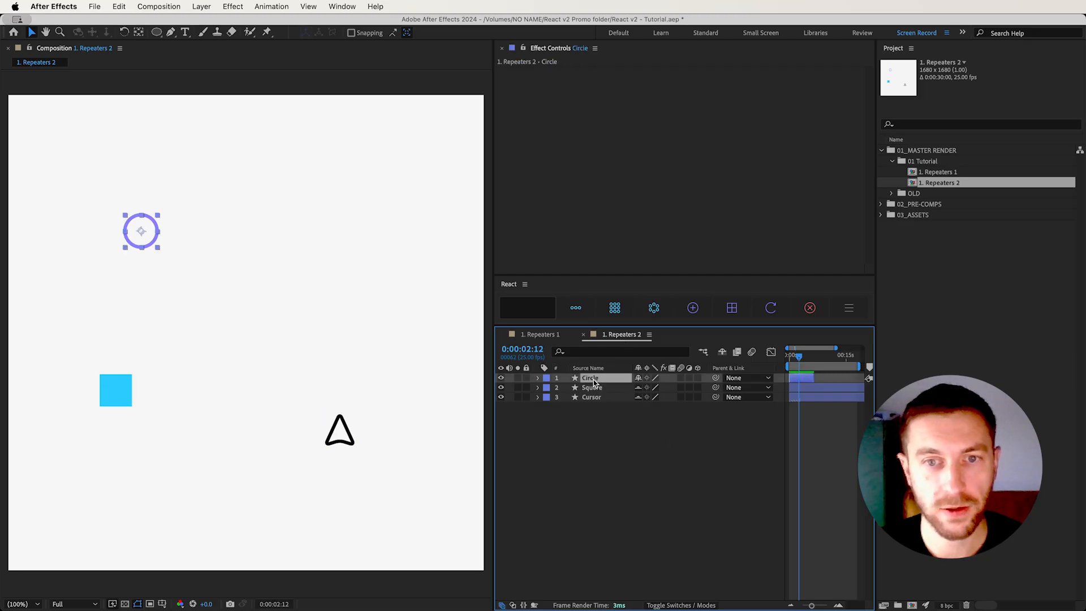
pyautogui.click(592, 388)
pyautogui.click(593, 378)
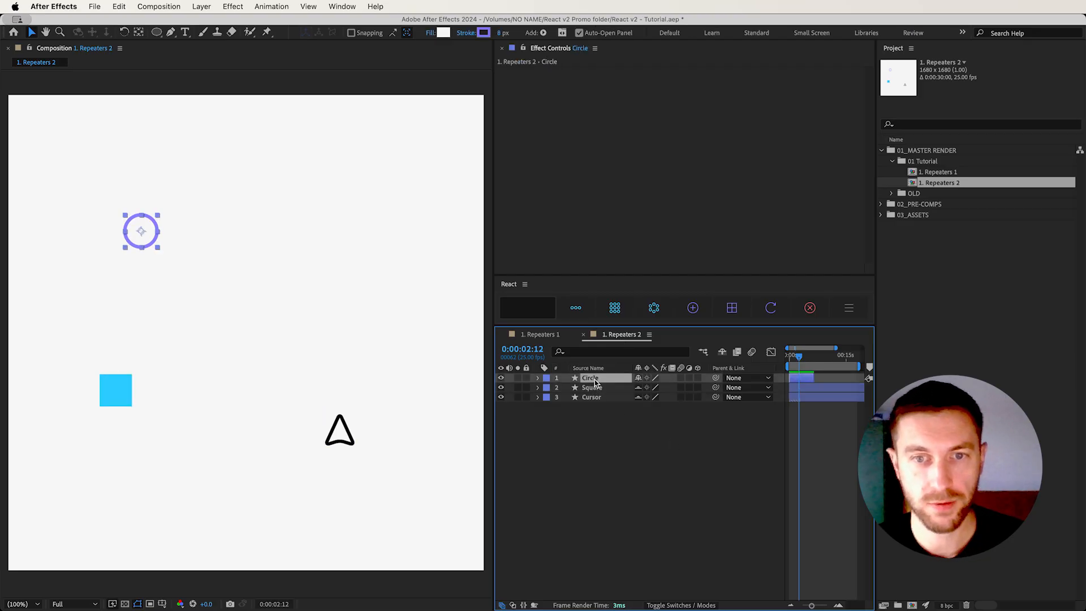
pyautogui.keyDown('shift'); pyautogui.click(592, 399); pyautogui.keyUp('shift')
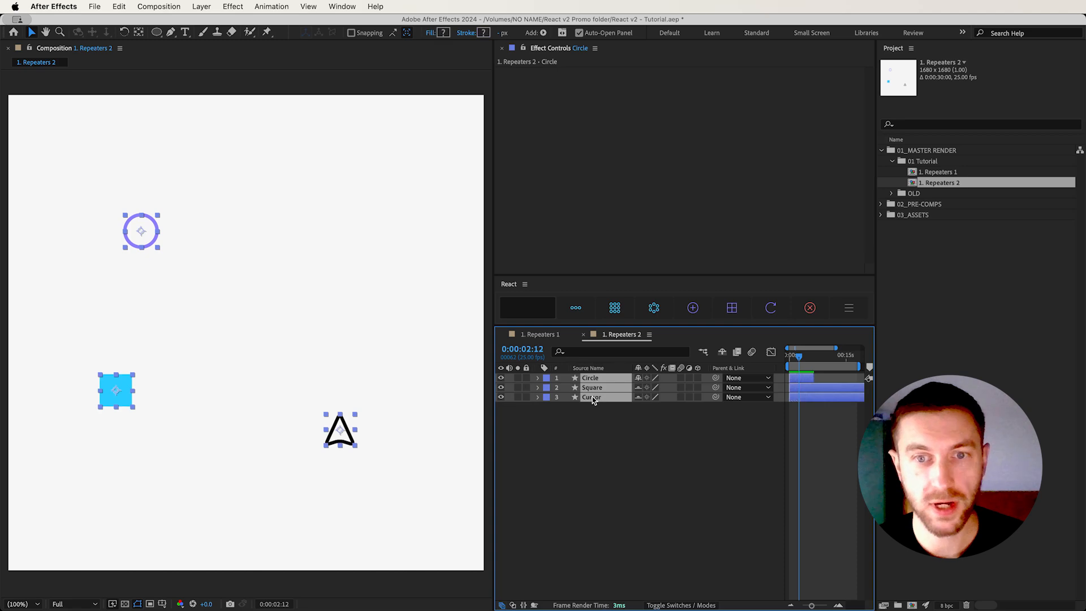
pyautogui.click(592, 445)
pyautogui.click(592, 379)
pyautogui.rightClick(592, 388)
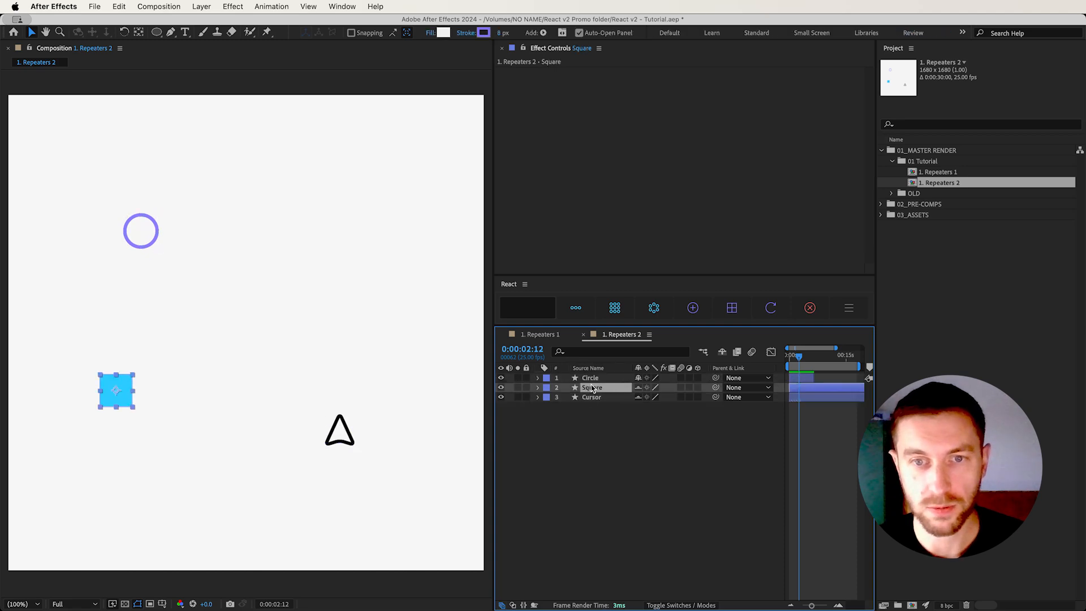
pyautogui.click(591, 377)
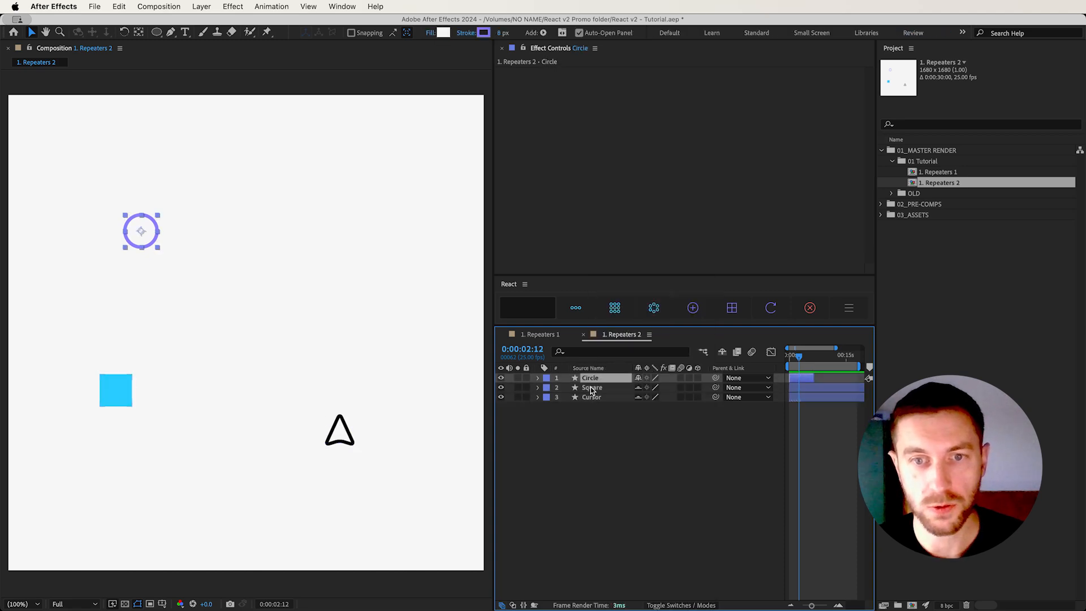
pyautogui.keyDown('shift'); pyautogui.click(590, 397); pyautogui.keyUp('shift')
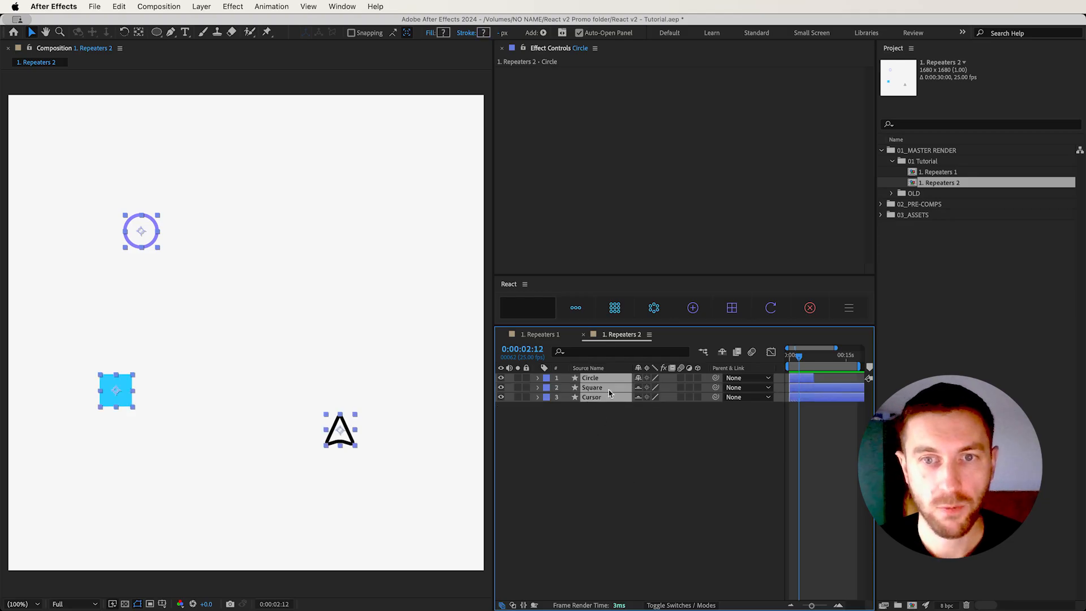
# Try the Grid Repeater with its default amounts on the three selected layers, spread the grid out, and undo it
pyautogui.click(615, 306)
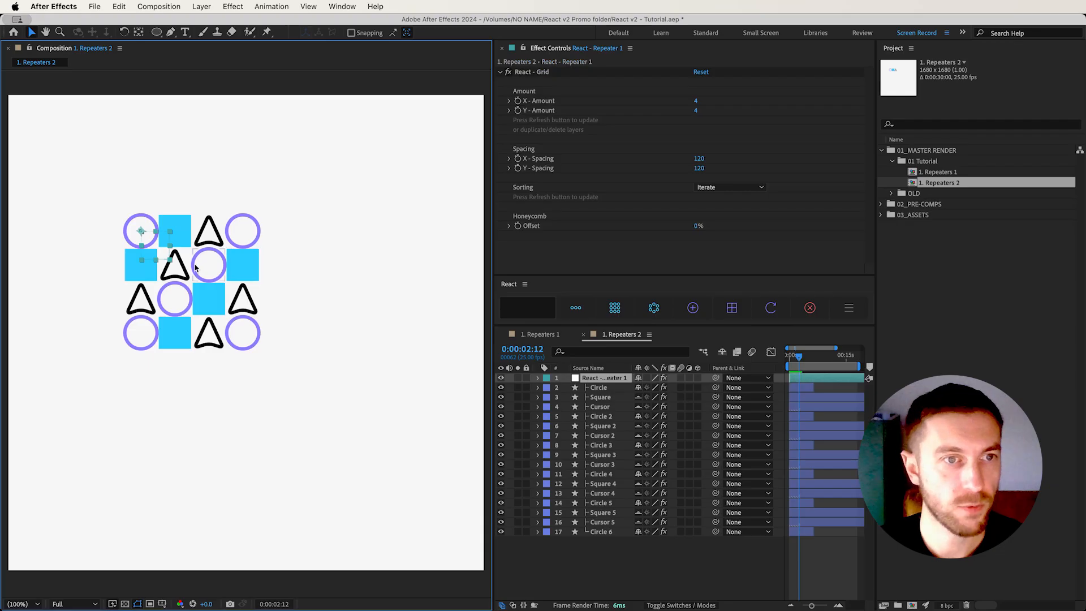
pyautogui.moveTo(171, 261); pyautogui.dragTo(186, 270)
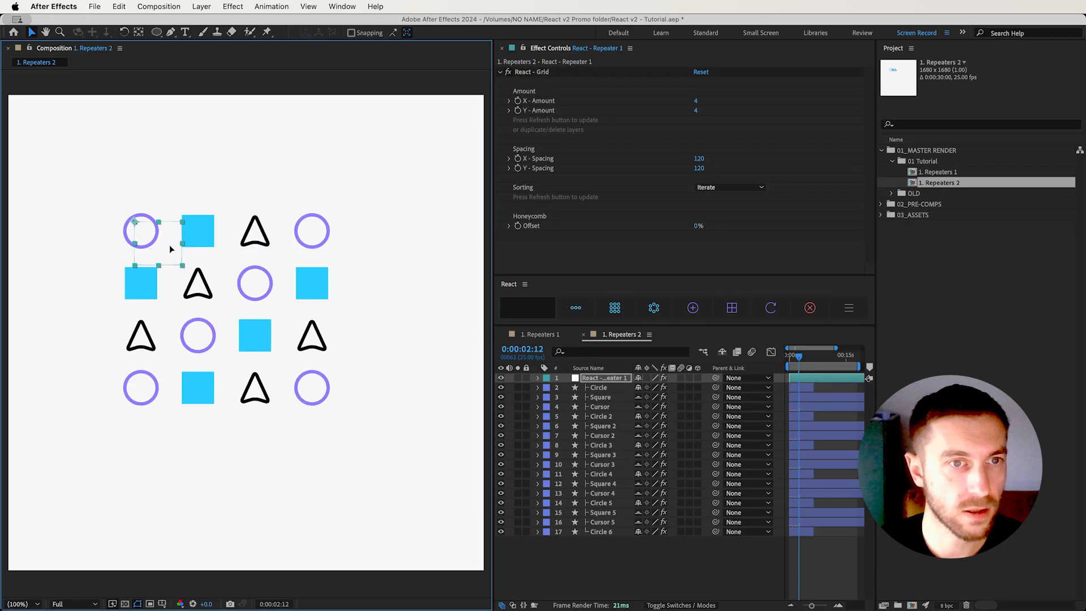
pyautogui.click(604, 547)
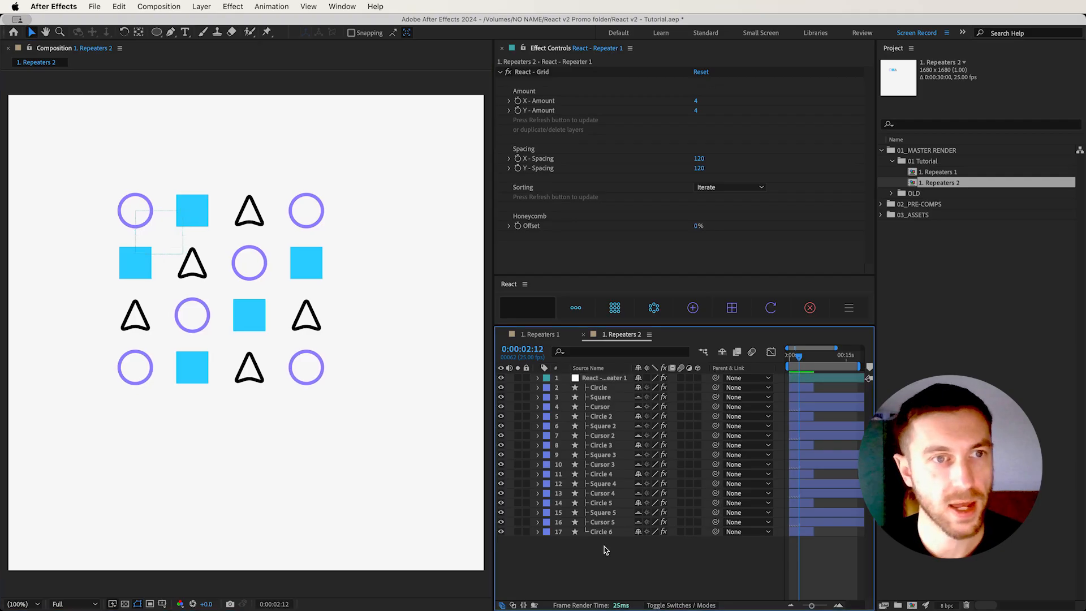
pyautogui.press('super+z')
pyautogui.press('super+z')
pyautogui.press('super+z')
pyautogui.press('super+z')
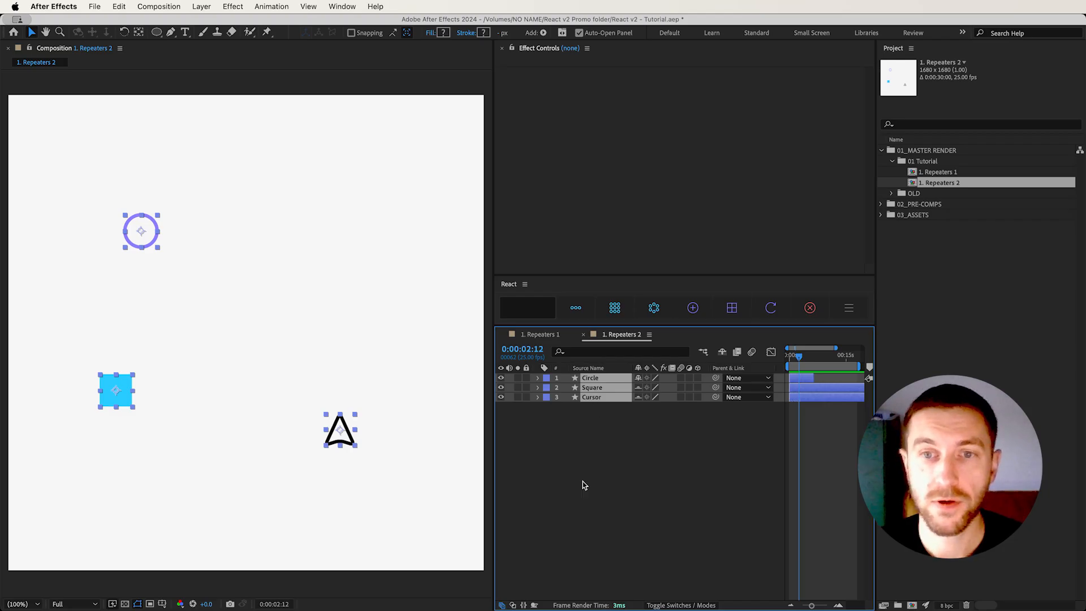
# Repeat the Circle, Square and Cursor layers in a 5 by 6 grid and spread it out with the repeater controller
pyautogui.click(527, 313)
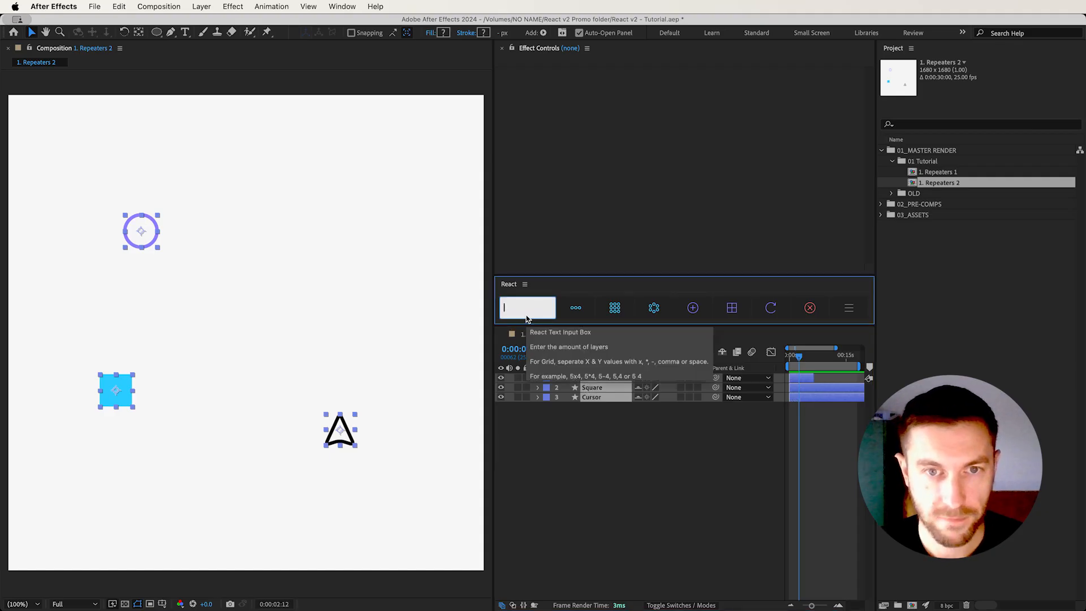
pyautogui.write('5')
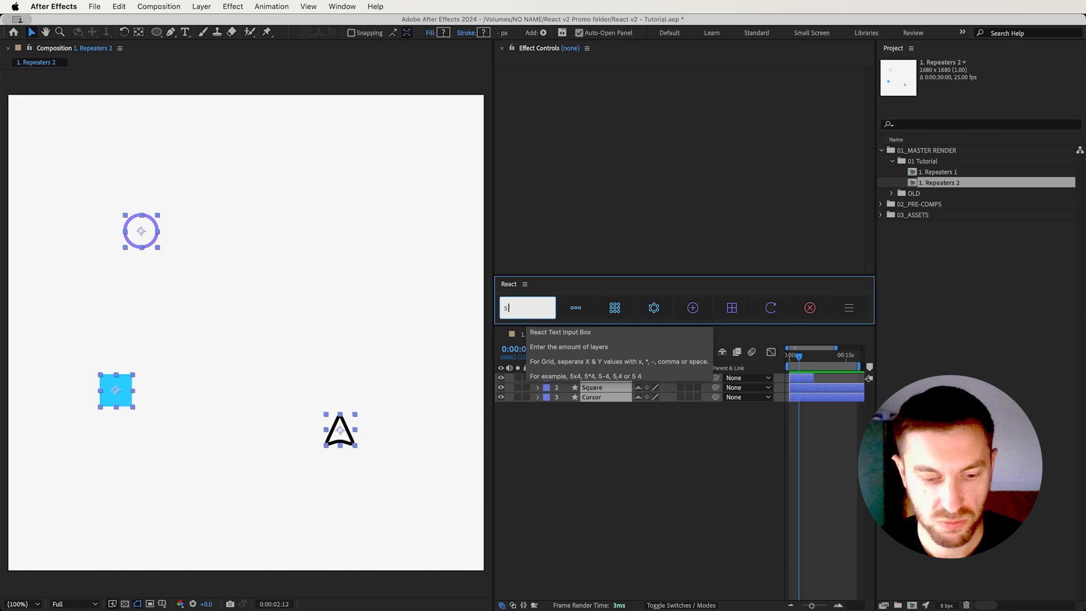
pyautogui.write(' 6')
pyautogui.click(620, 311)
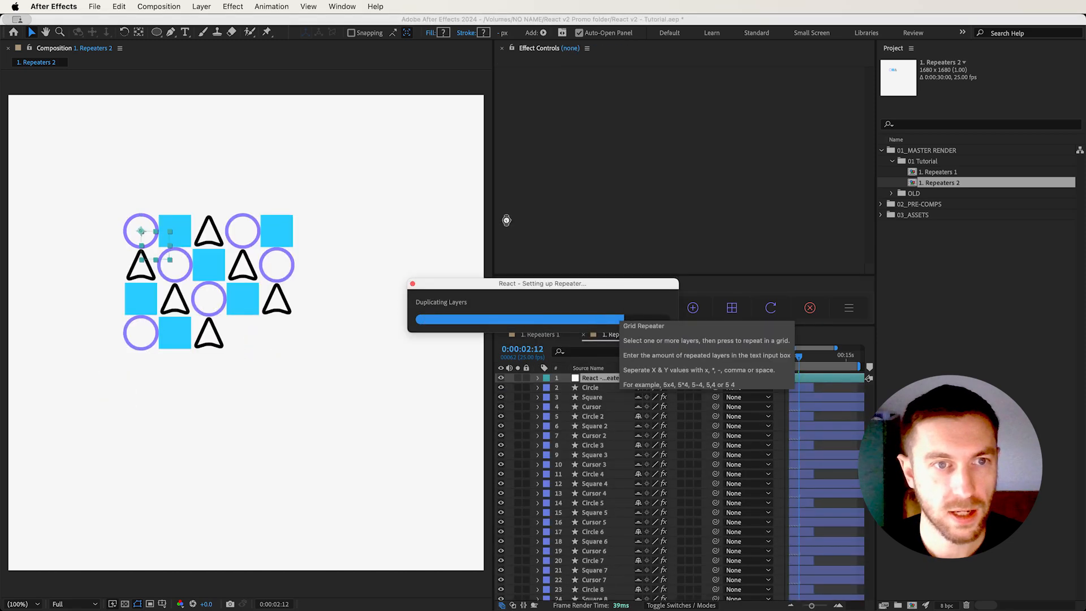
pyautogui.moveTo(159, 255); pyautogui.dragTo(197, 251)
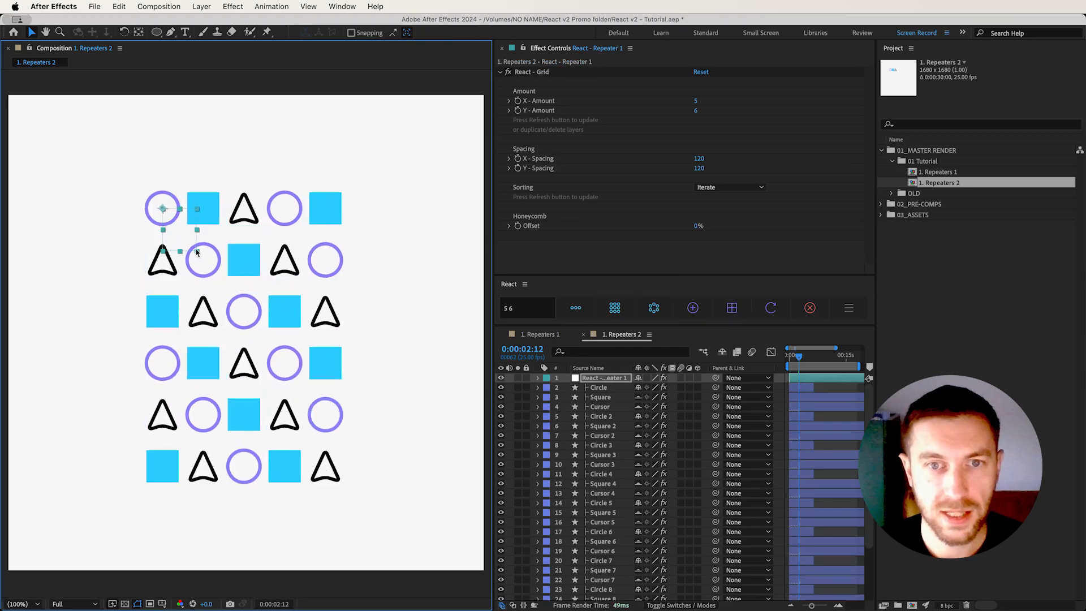
# Check where custom layer amounts are entered, view React's default repeater settings, and close them without saving
pyautogui.click(509, 306)
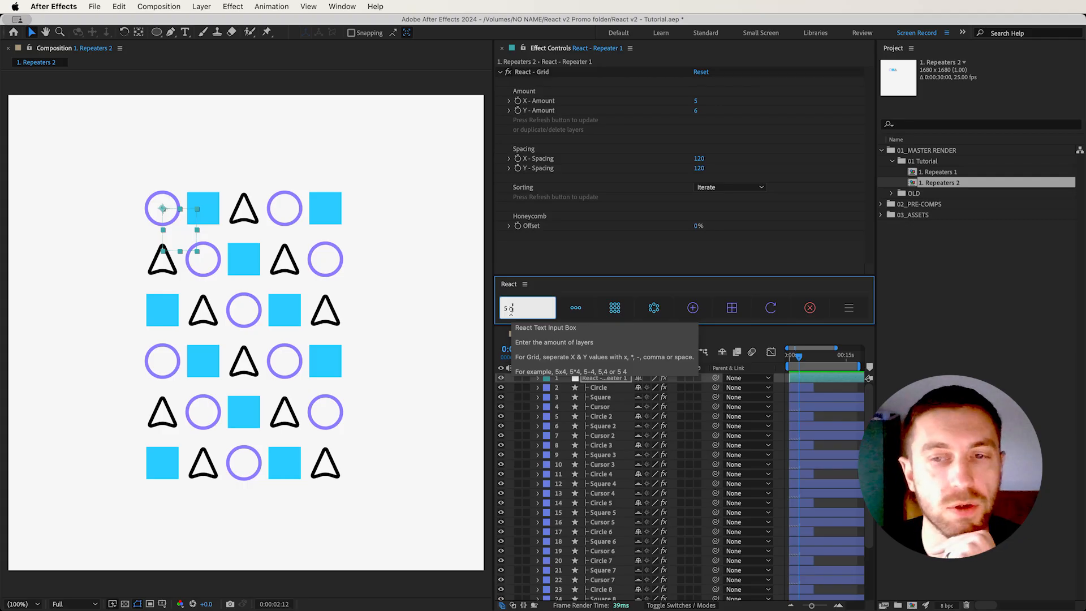
pyautogui.click(843, 314)
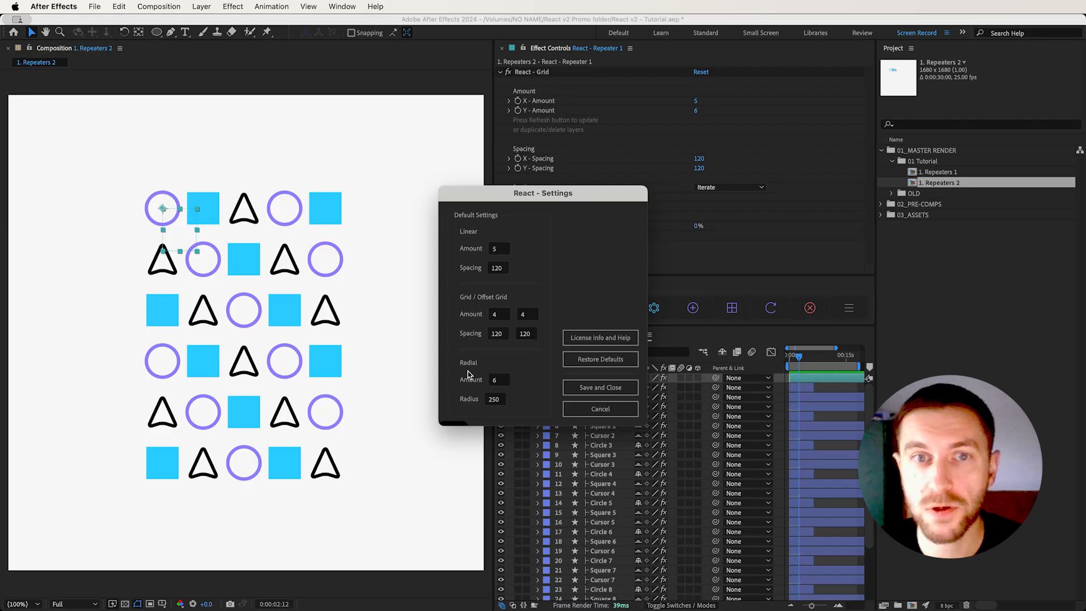
pyautogui.click(582, 409)
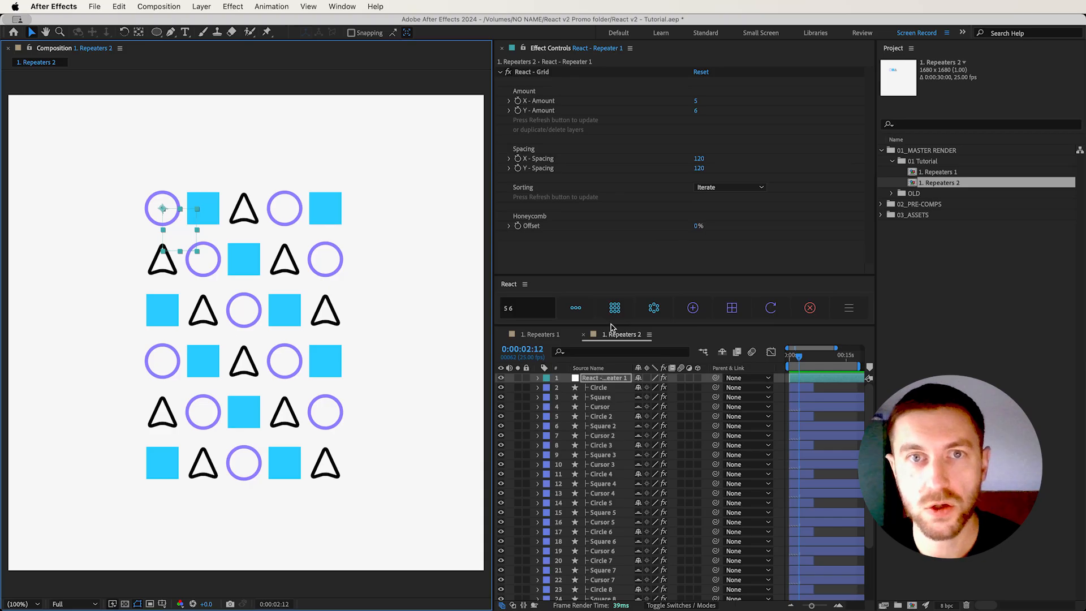
# Set the grid repeater's X amount to 3 and Y amount to 7, and refresh it to update the duplicated layers
pyautogui.click(621, 378)
pyautogui.click(697, 104)
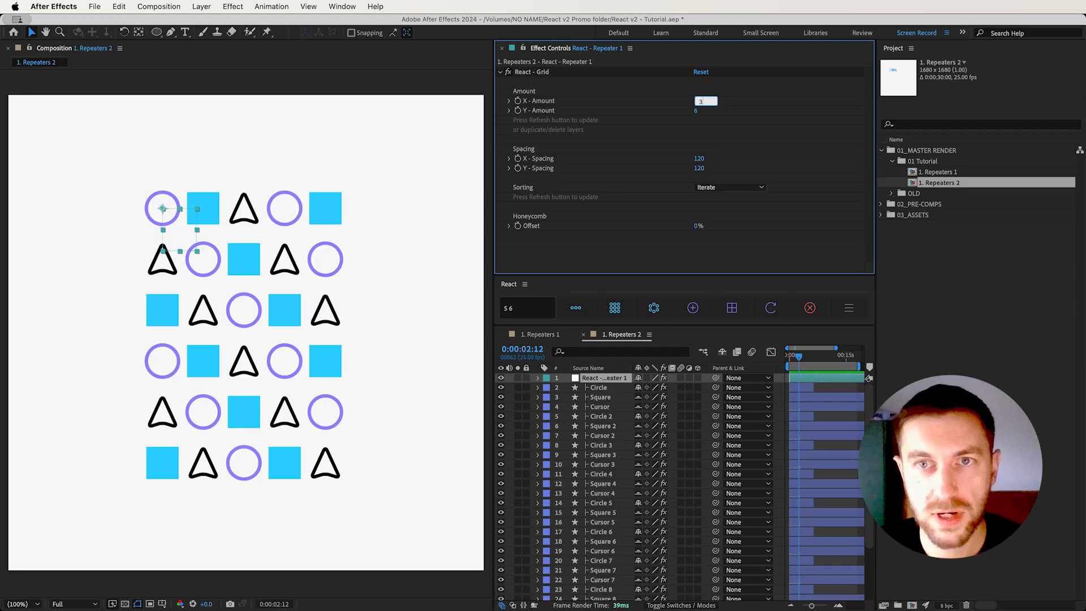
pyautogui.press('Return')
pyautogui.click(699, 111)
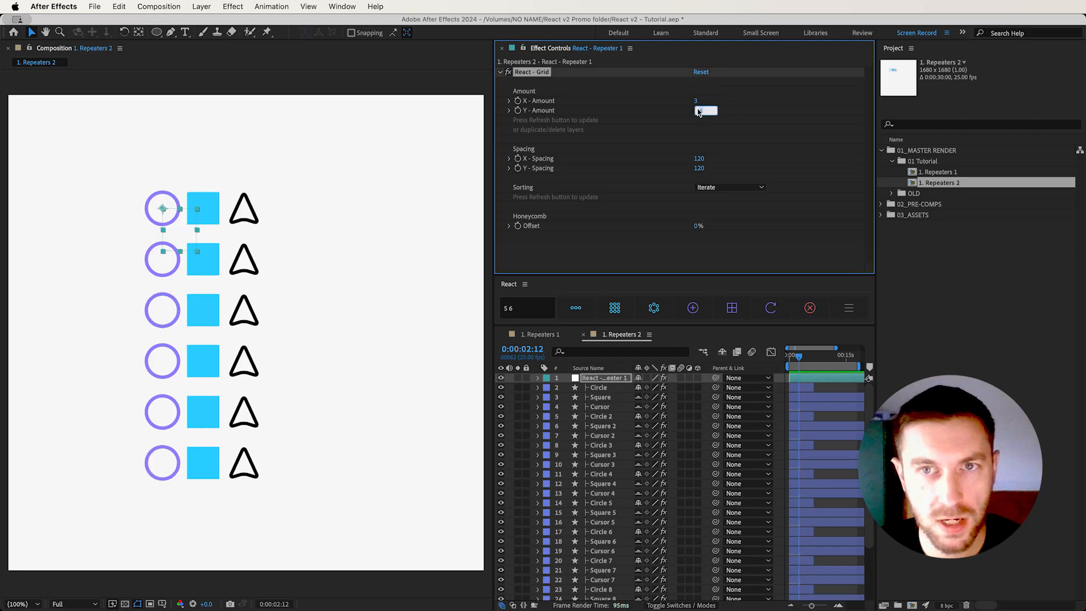
pyautogui.press('Return')
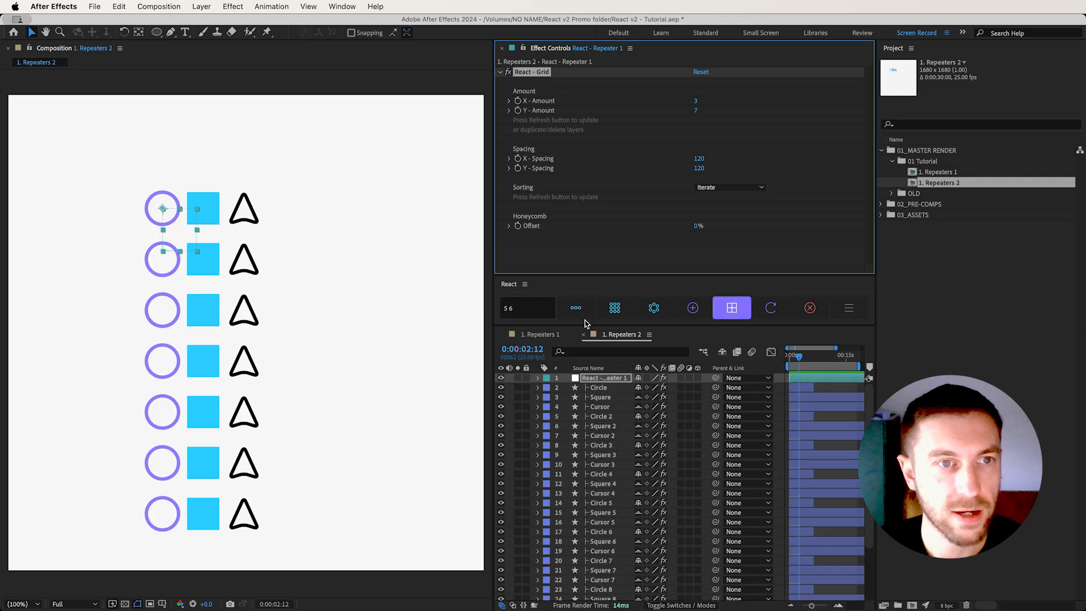
pyautogui.scroll(-2, 232, 441)
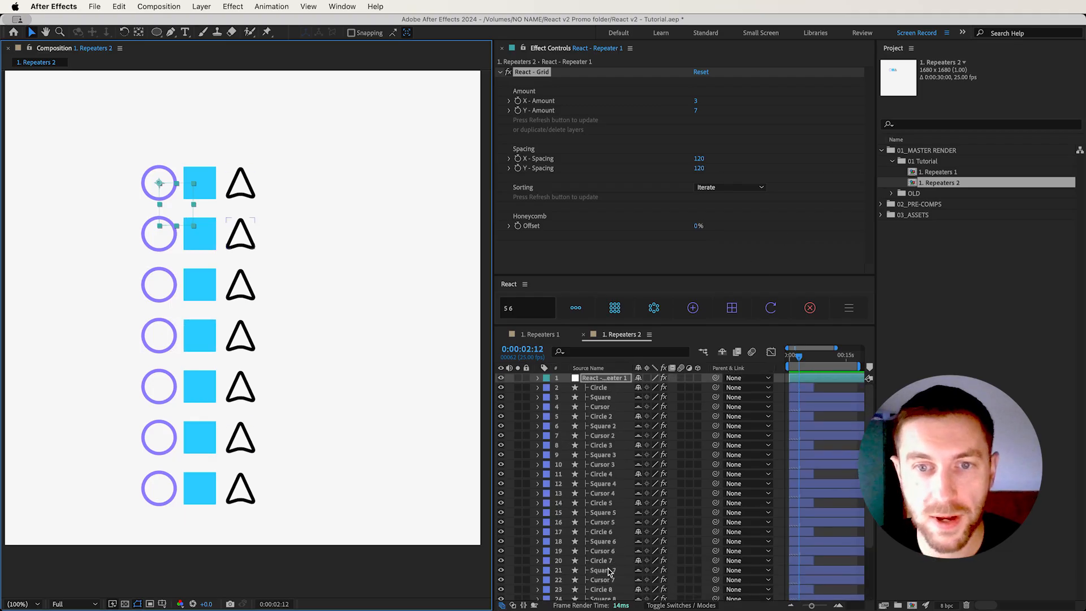
pyautogui.click(763, 314)
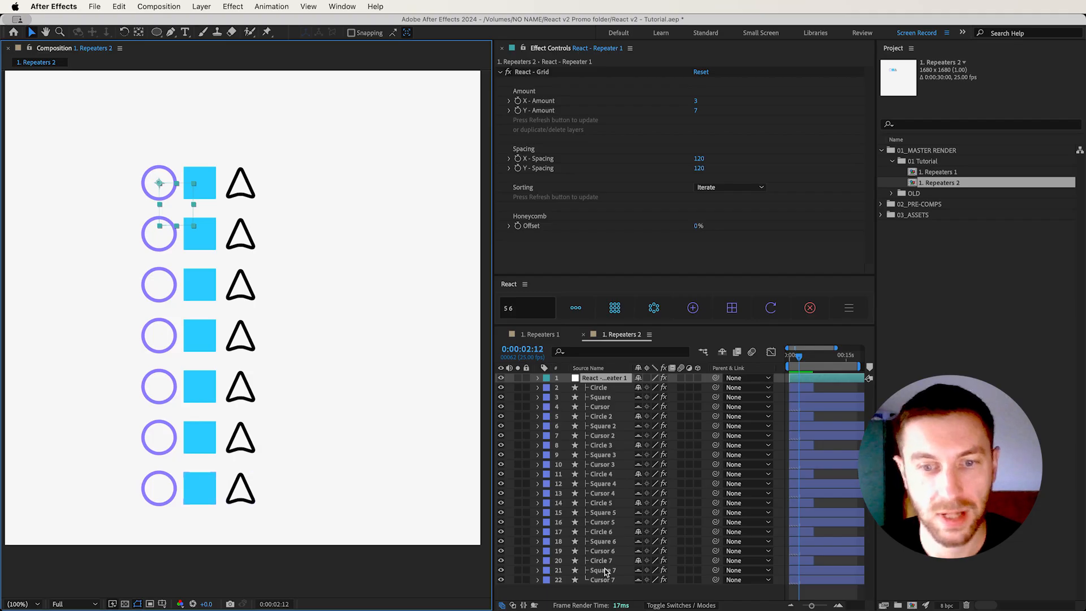
# Raise the grid's X amount to 6, refresh the repeater, and move the whole grid slightly up and left in the composition
pyautogui.click(695, 100)
pyautogui.press('Return')
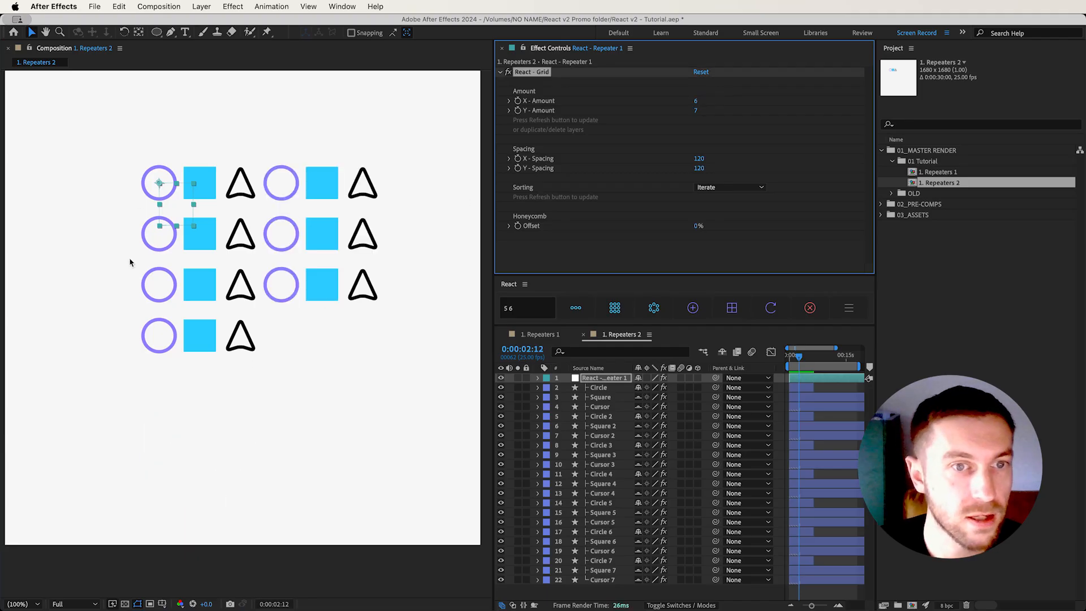
pyautogui.click(612, 378)
pyautogui.click(767, 307)
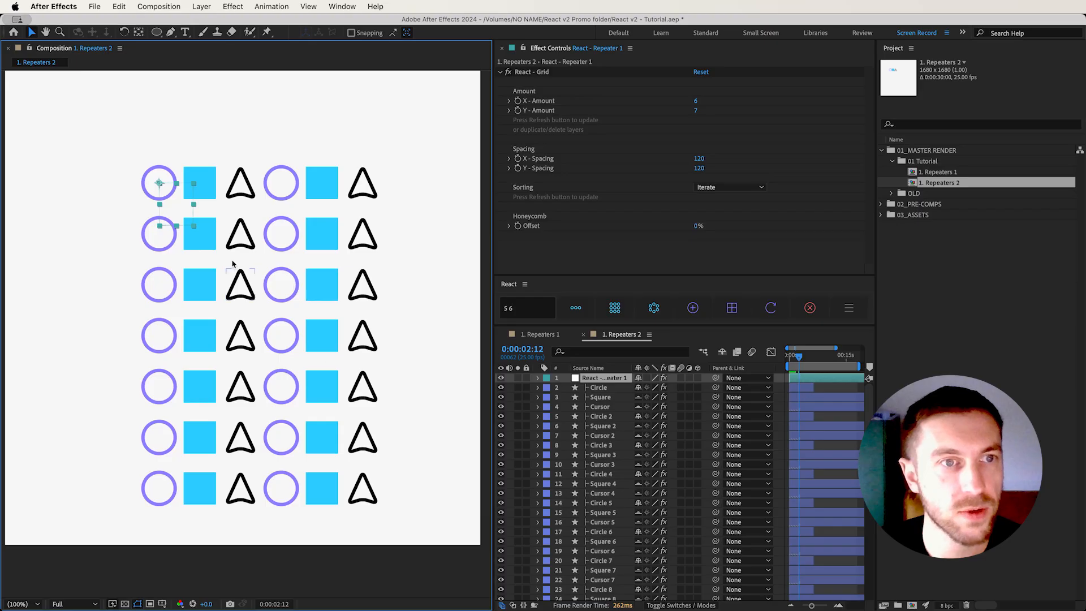
pyautogui.moveTo(171, 195); pyautogui.dragTo(140, 166)
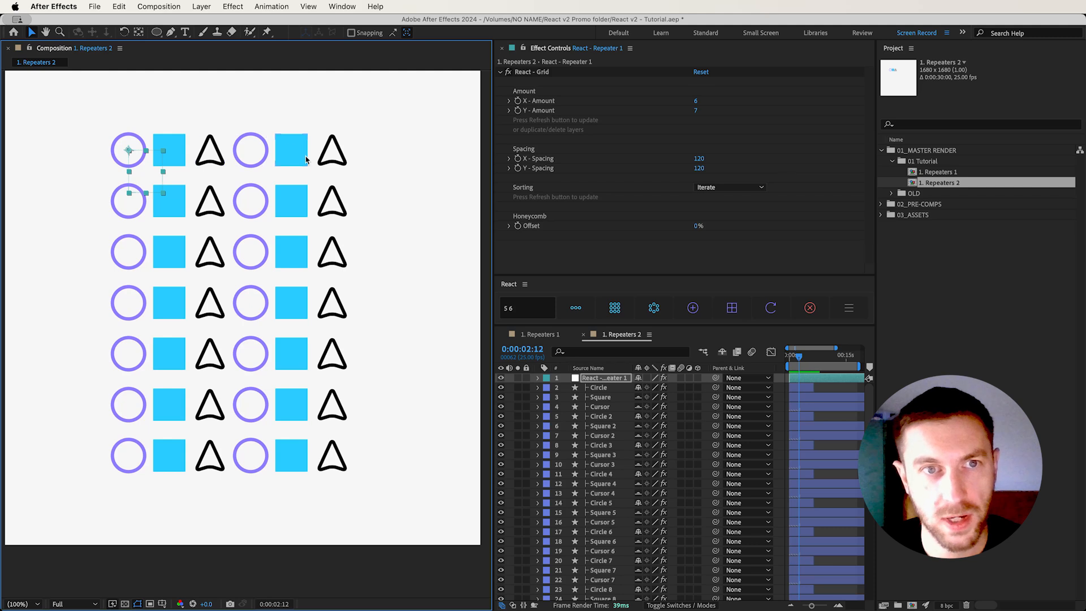
# Set the grid repeater's sorting to Cluster and refresh it to group the matching shapes
pyautogui.click(715, 194)
pyautogui.click(730, 187)
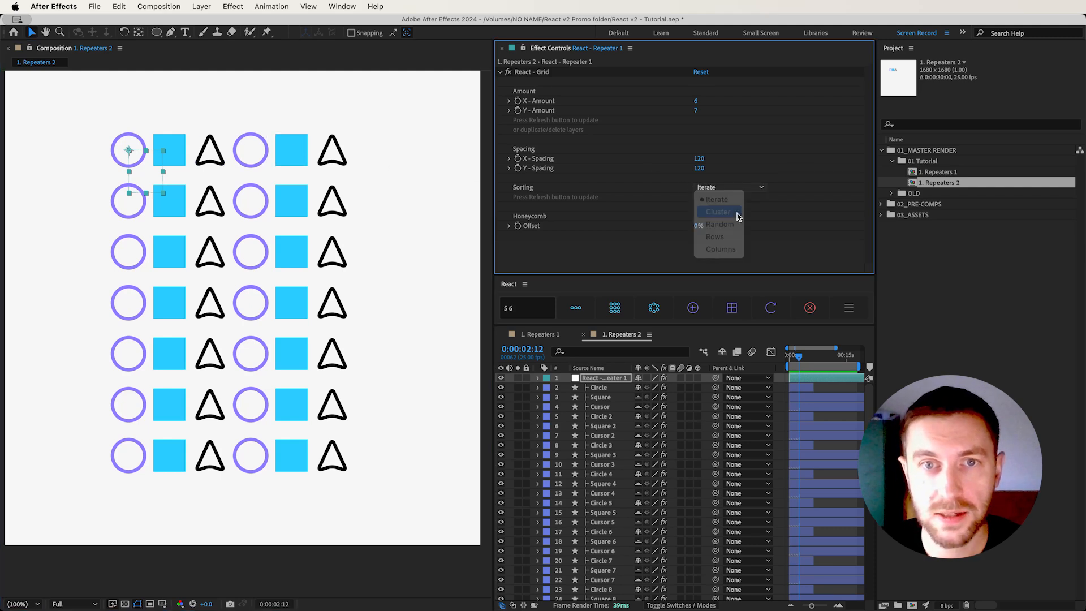
pyautogui.click(719, 205)
pyautogui.click(607, 378)
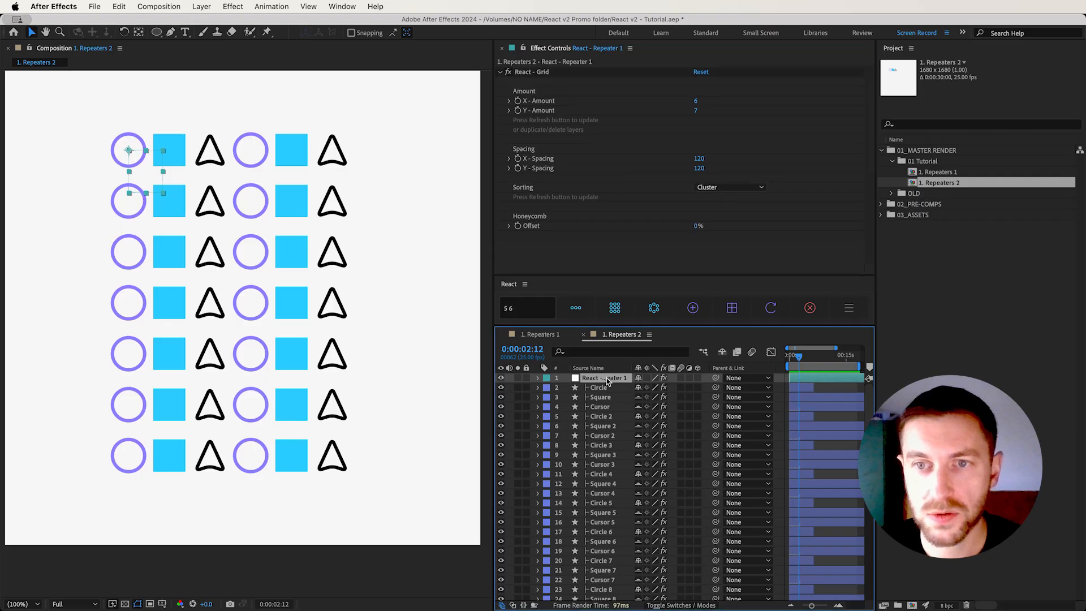
pyautogui.click(769, 308)
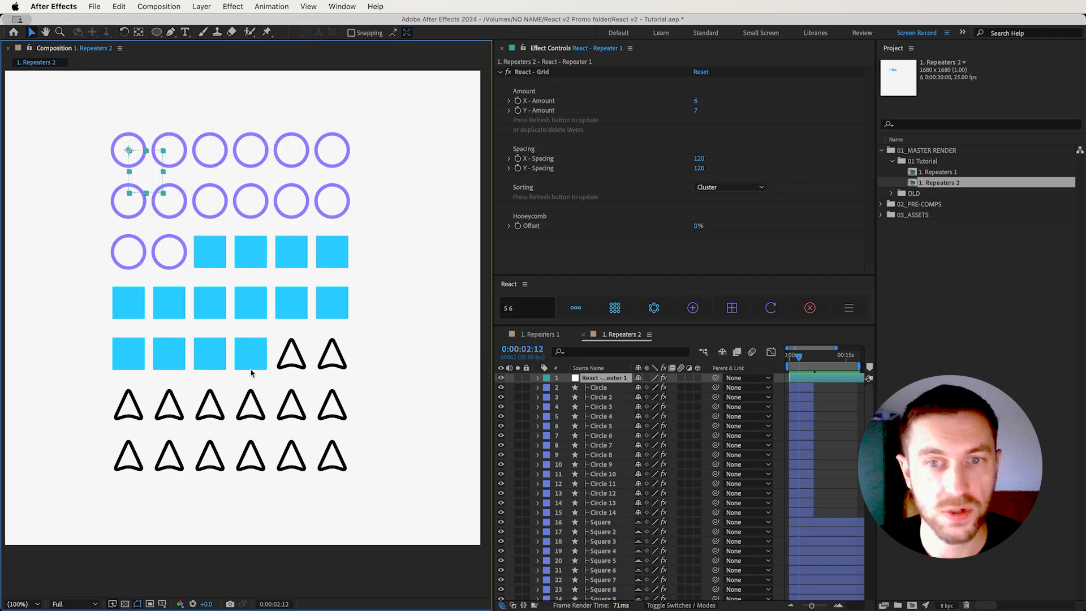
# Set the grid repeater's sorting to Random and refresh it several times to reshuffle the layers
pyautogui.click(597, 379)
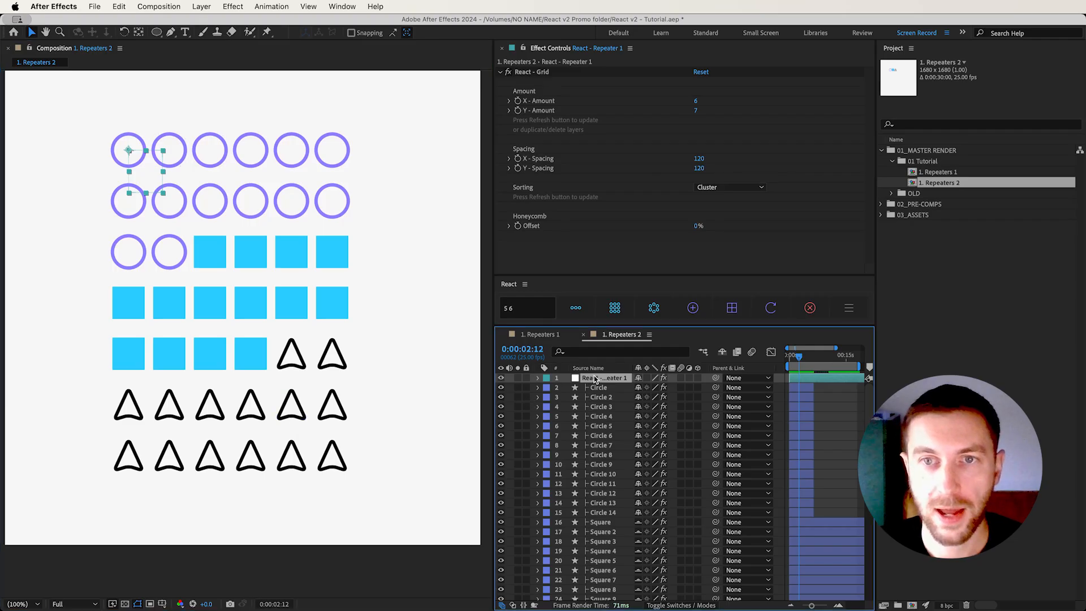
pyautogui.click(741, 190)
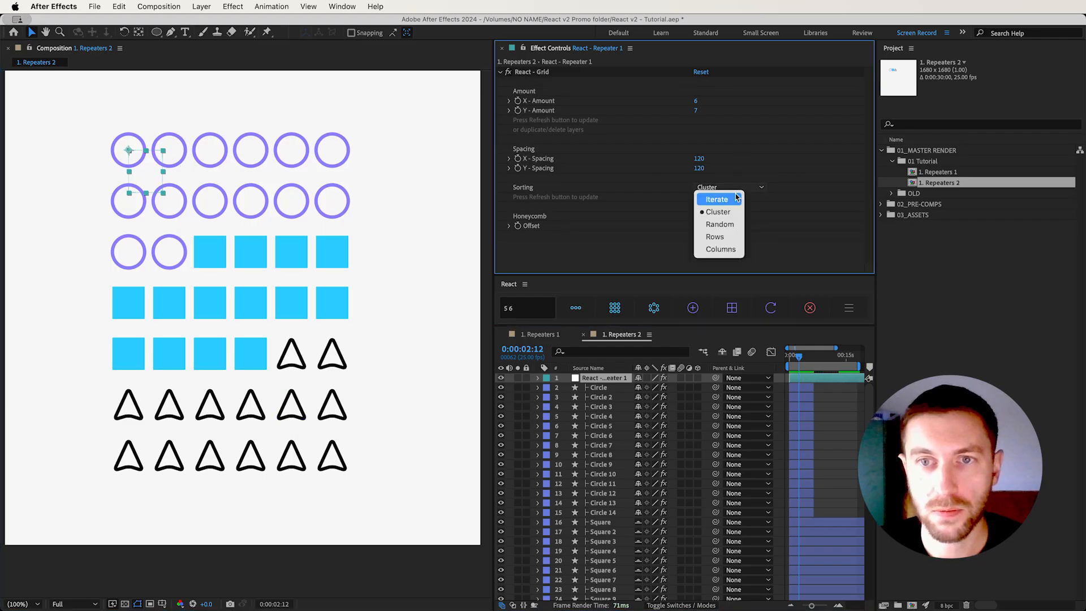
pyautogui.click(719, 221)
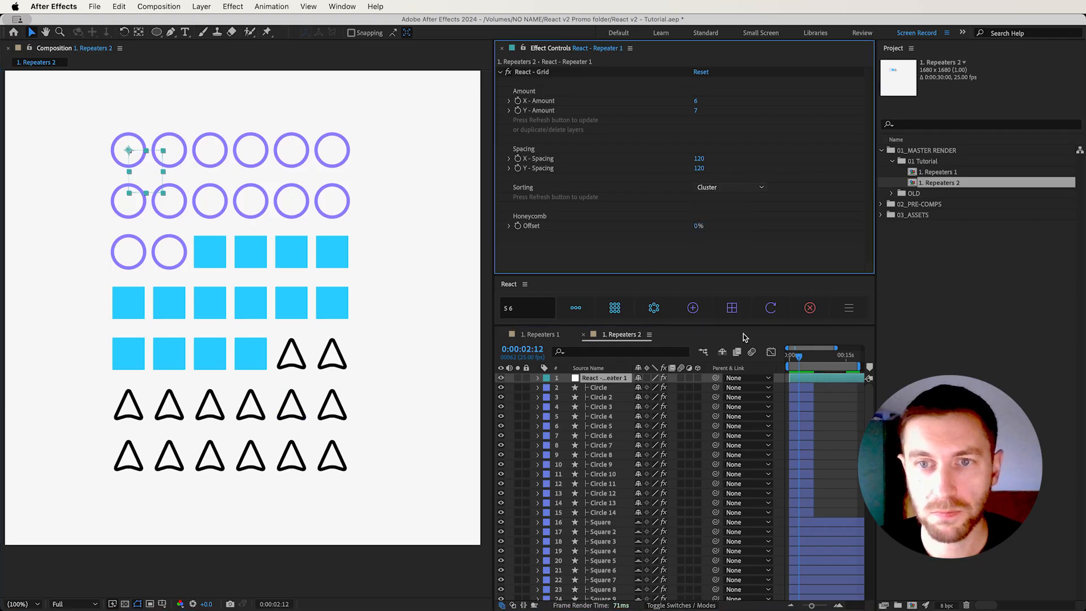
pyautogui.click(770, 308)
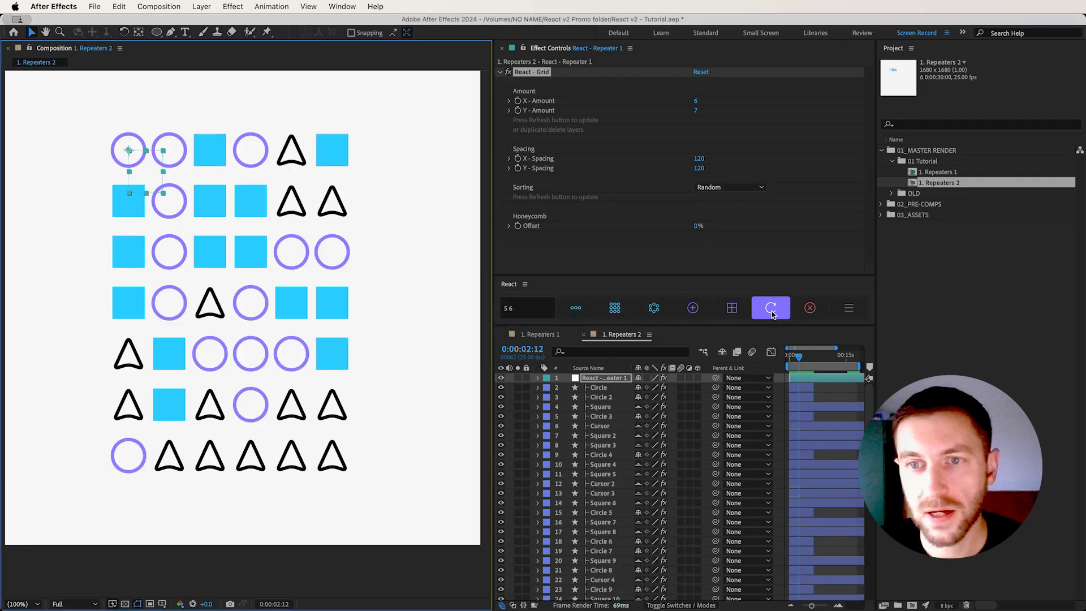
pyautogui.click(772, 315)
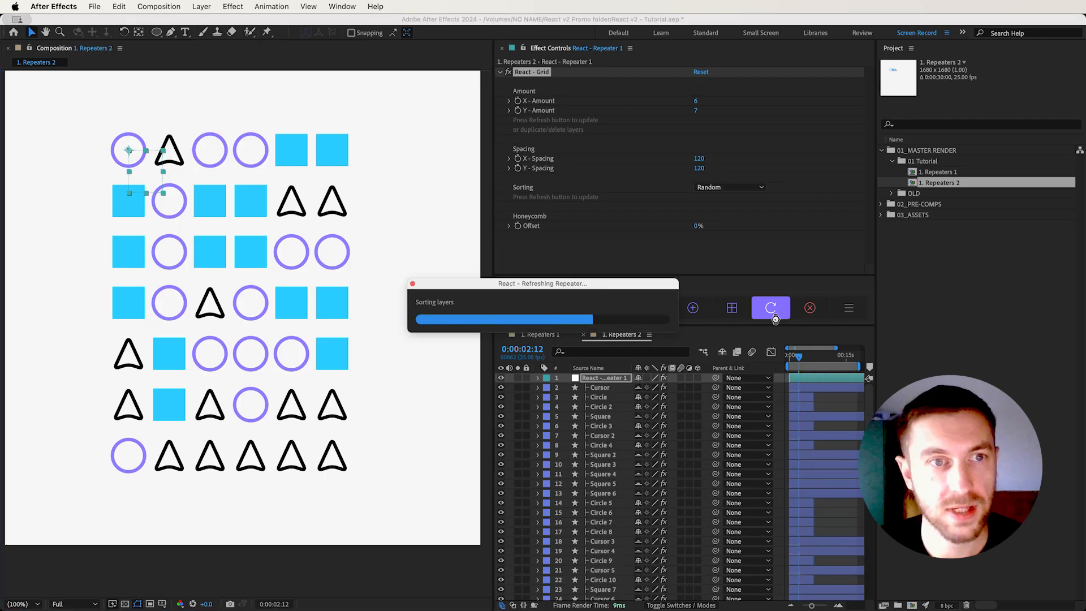
pyautogui.click(772, 314)
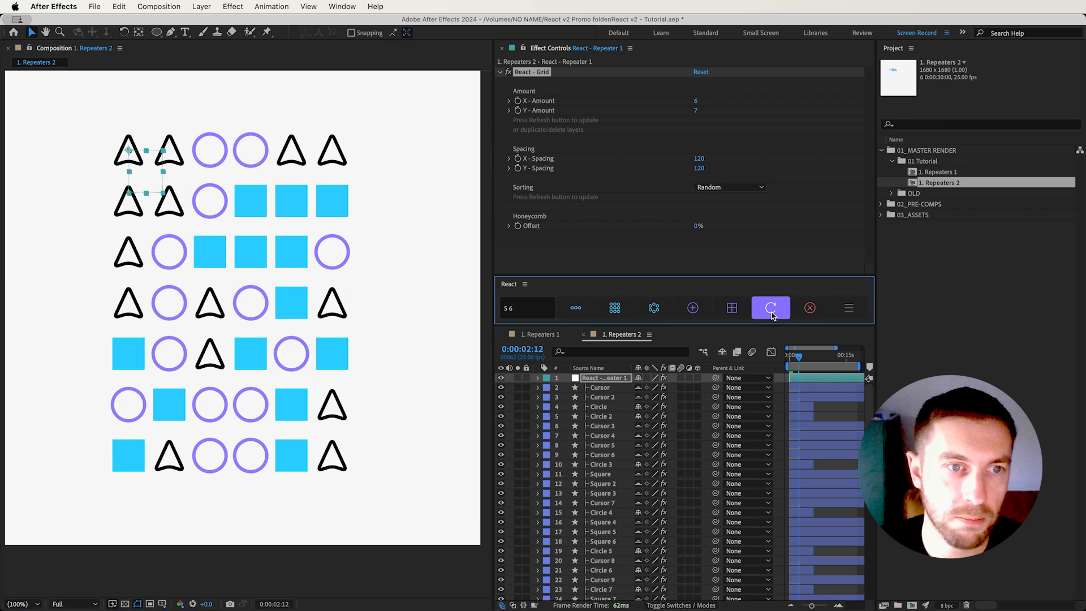
pyautogui.click(772, 314)
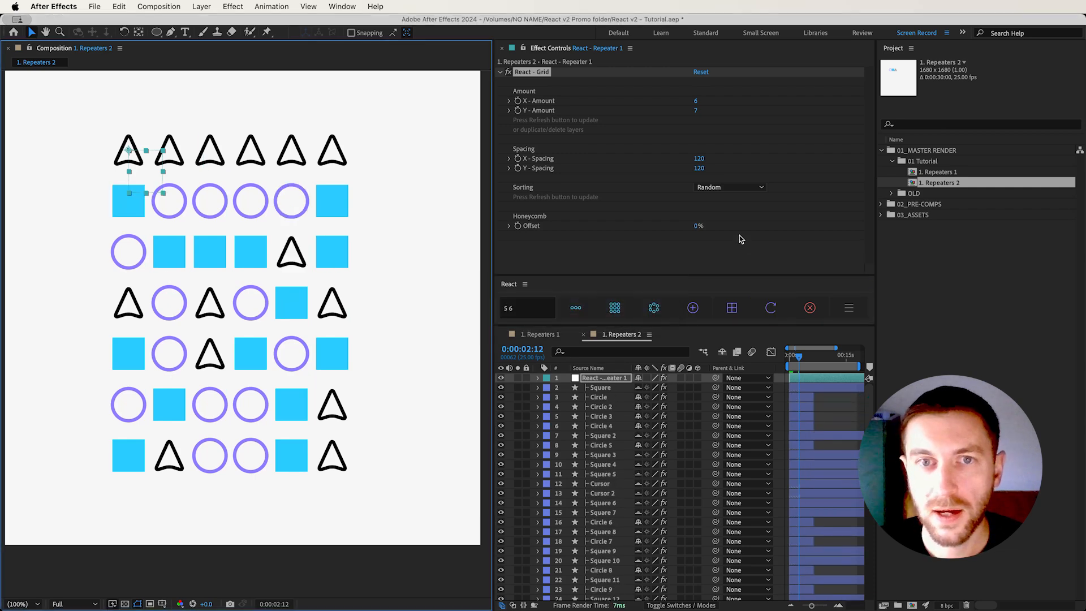
# Refresh the grid repeater with its layers sorted by Rows, and again with them sorted by Columns
pyautogui.click(702, 193)
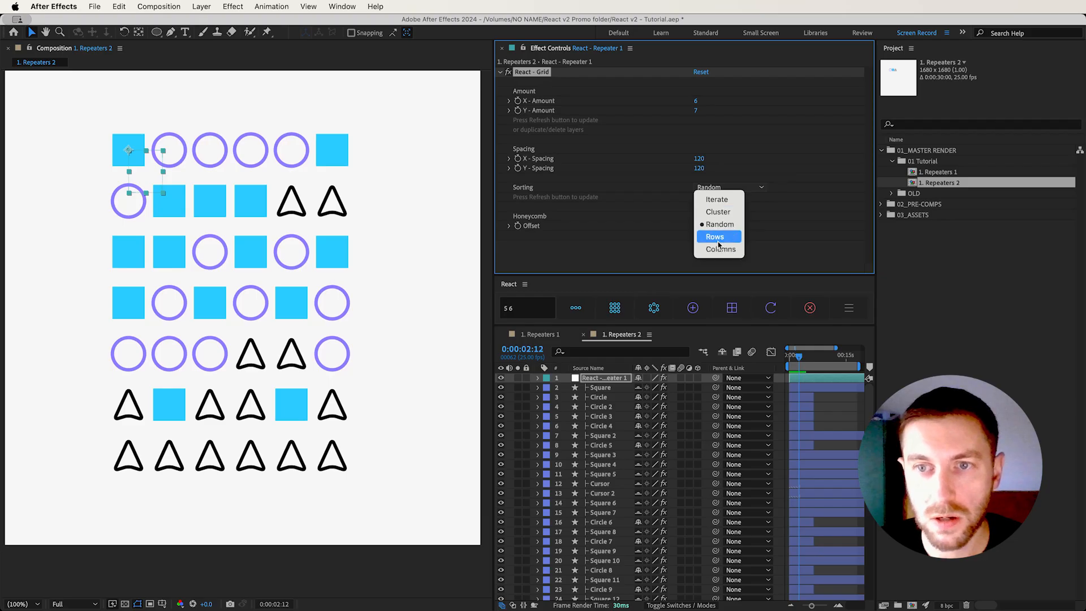
pyautogui.click(716, 237)
pyautogui.click(771, 307)
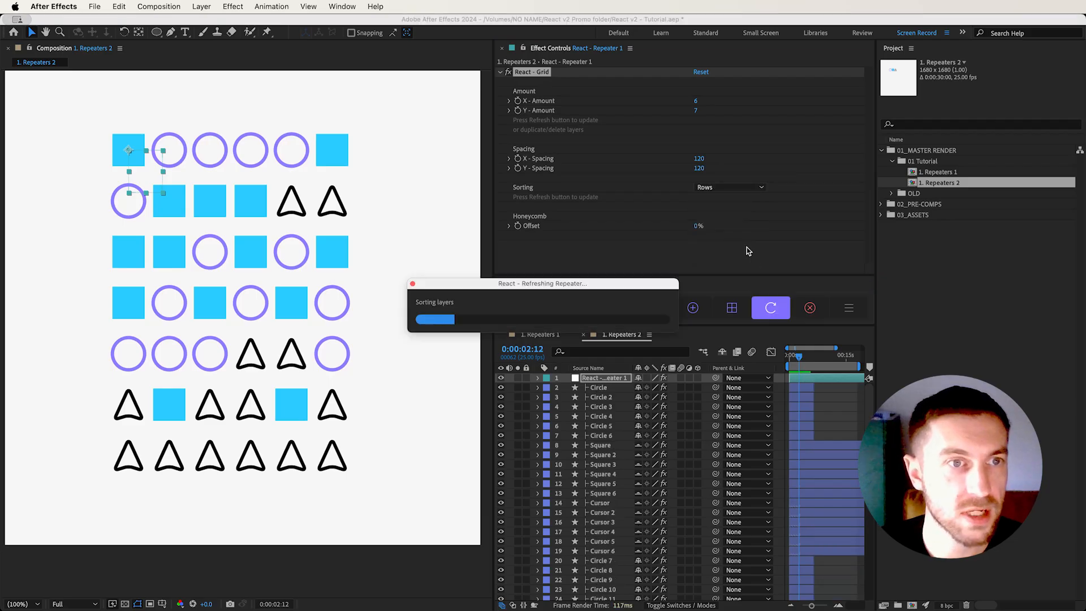
pyautogui.click(721, 189)
pyautogui.click(719, 250)
pyautogui.click(770, 307)
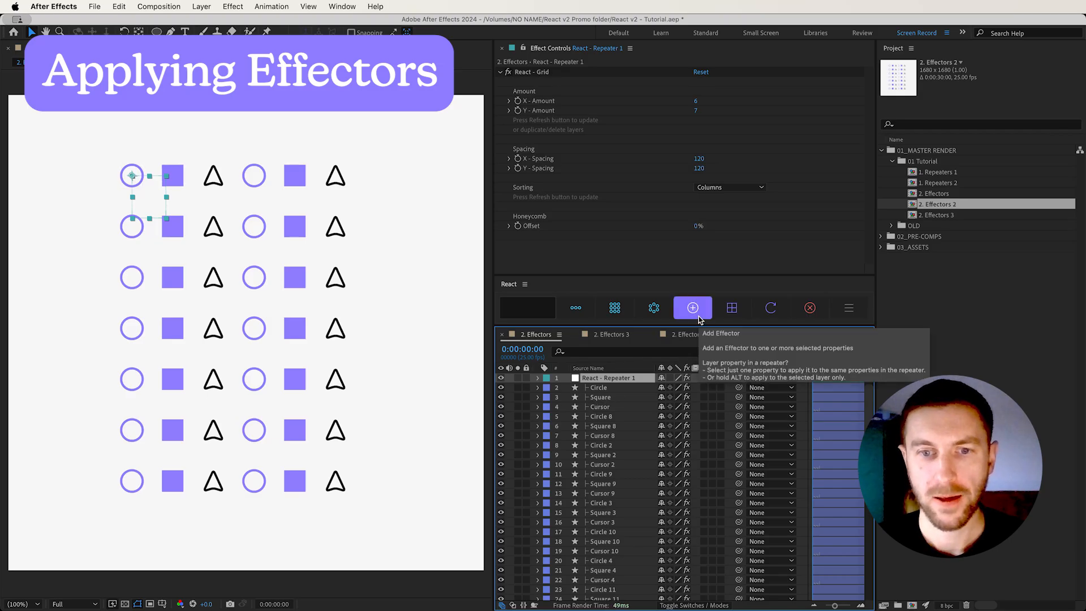
# In the 2. Effectors composition, reveal the Square 8 layer's Scale property and add a React effector to it
pyautogui.click(609, 427)
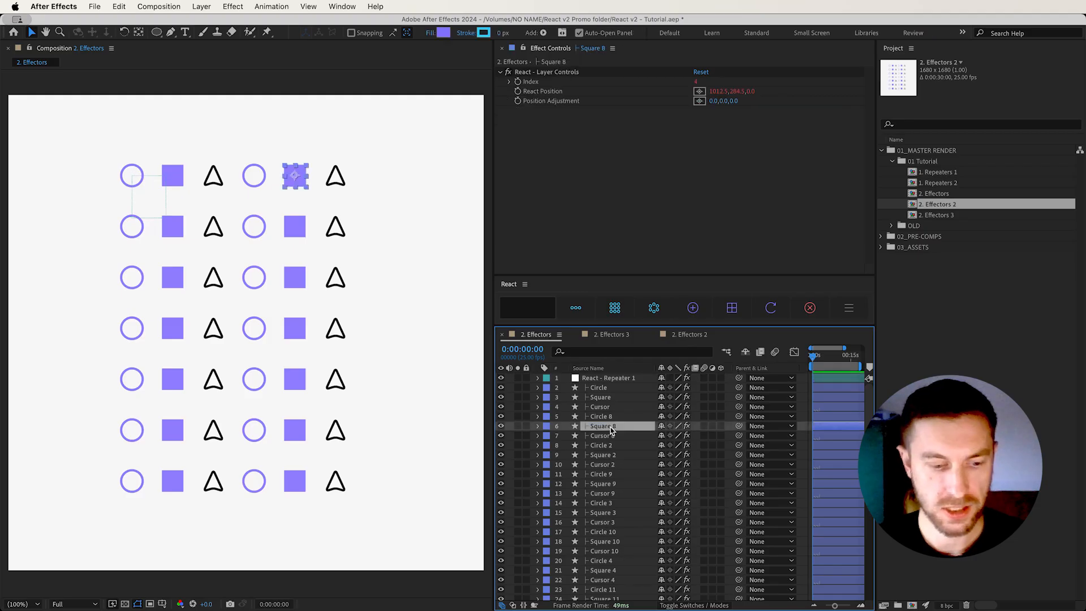
pyautogui.press('s')
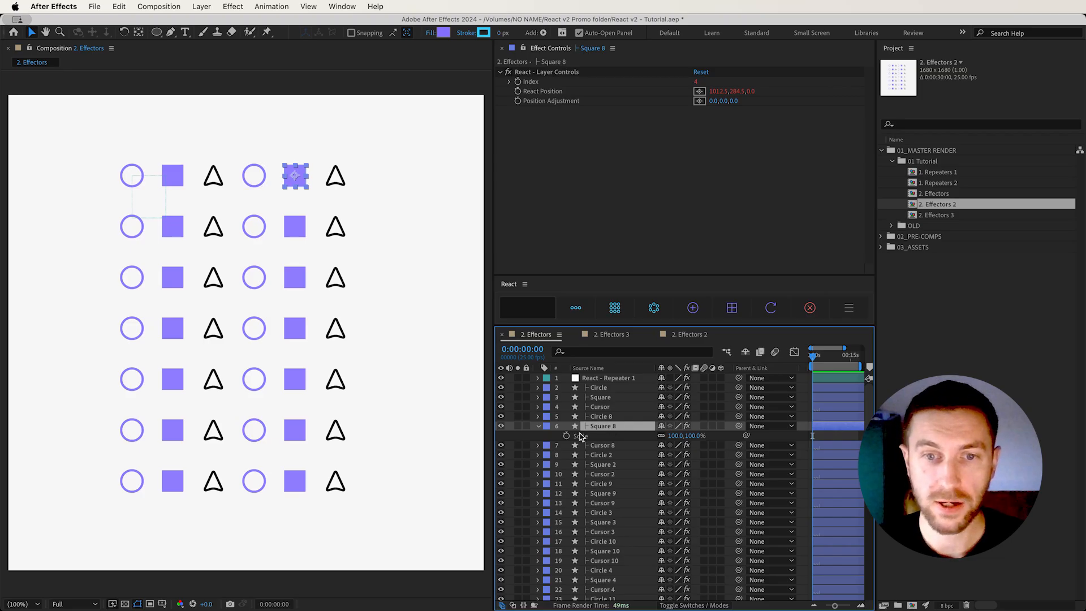
pyautogui.click(585, 437)
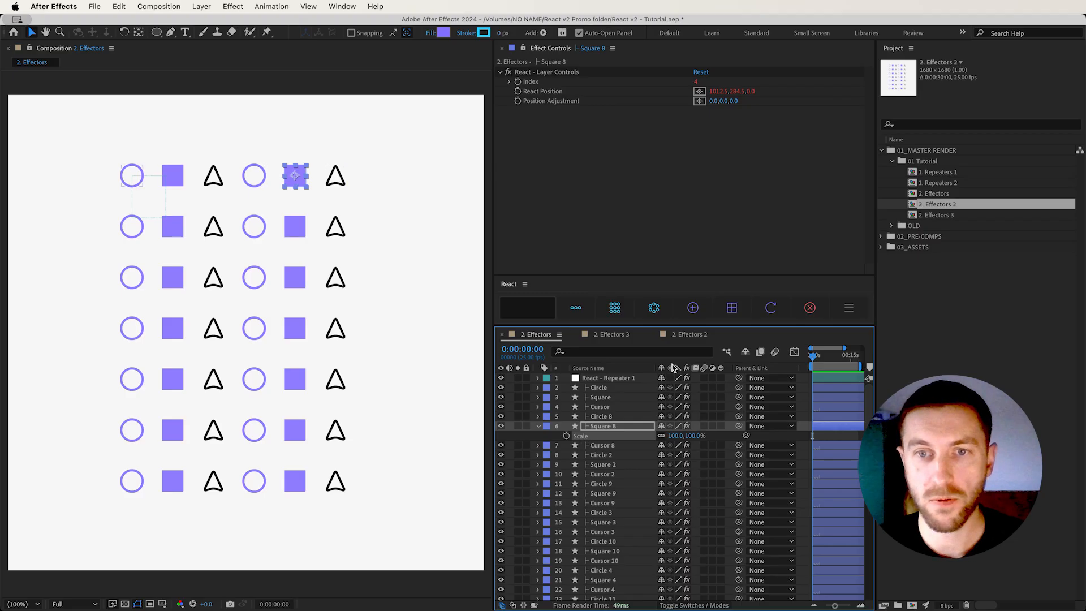
pyautogui.click(693, 307)
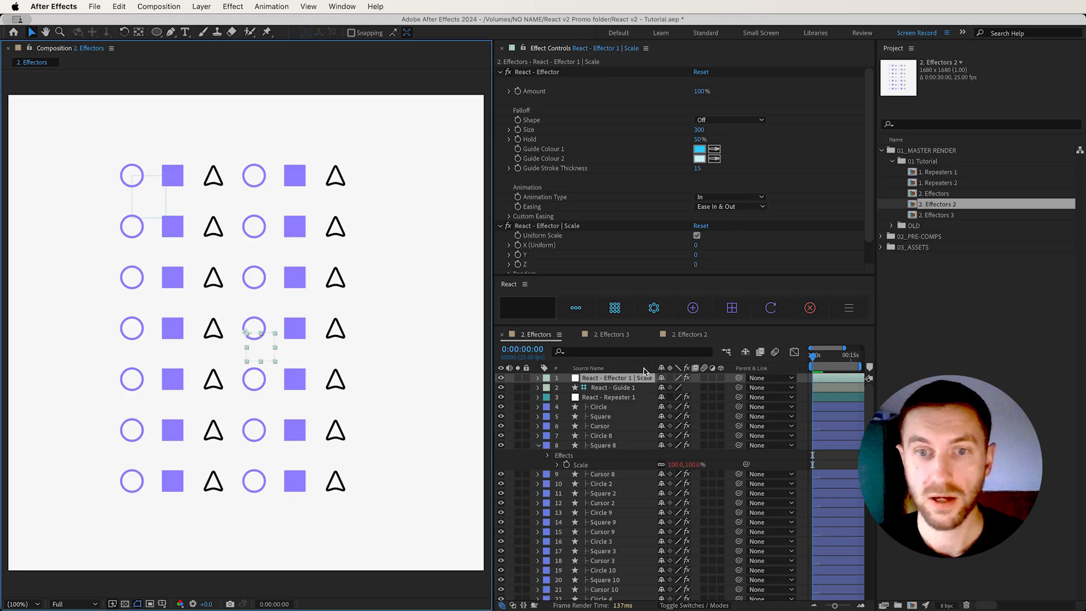
# Check the effector's guide layer, and set X (Uniform) to 56 in the effector's Scale controls
pyautogui.click(629, 390)
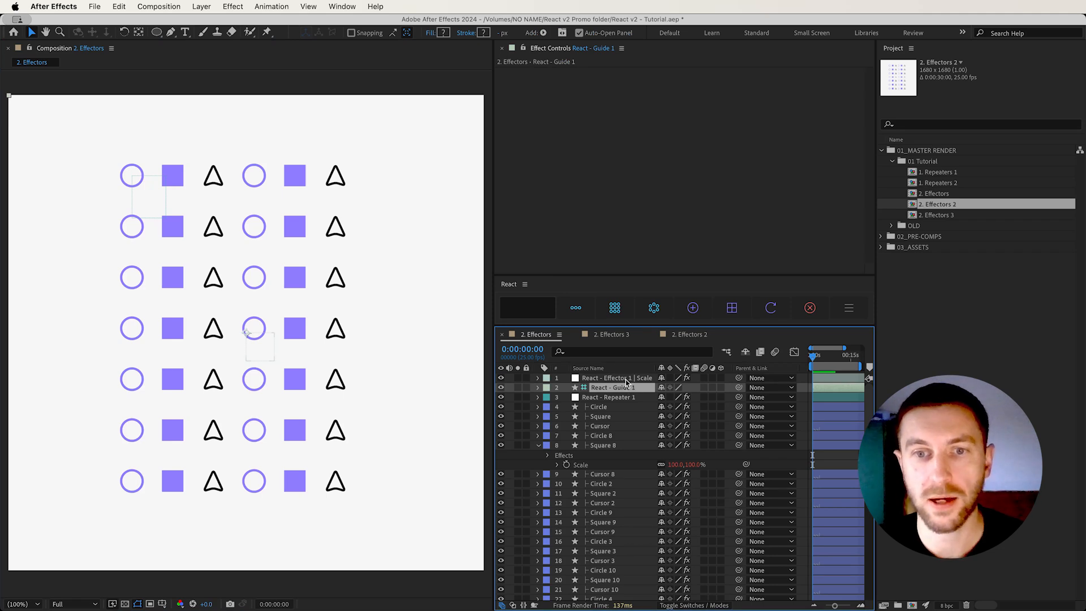
pyautogui.click(627, 380)
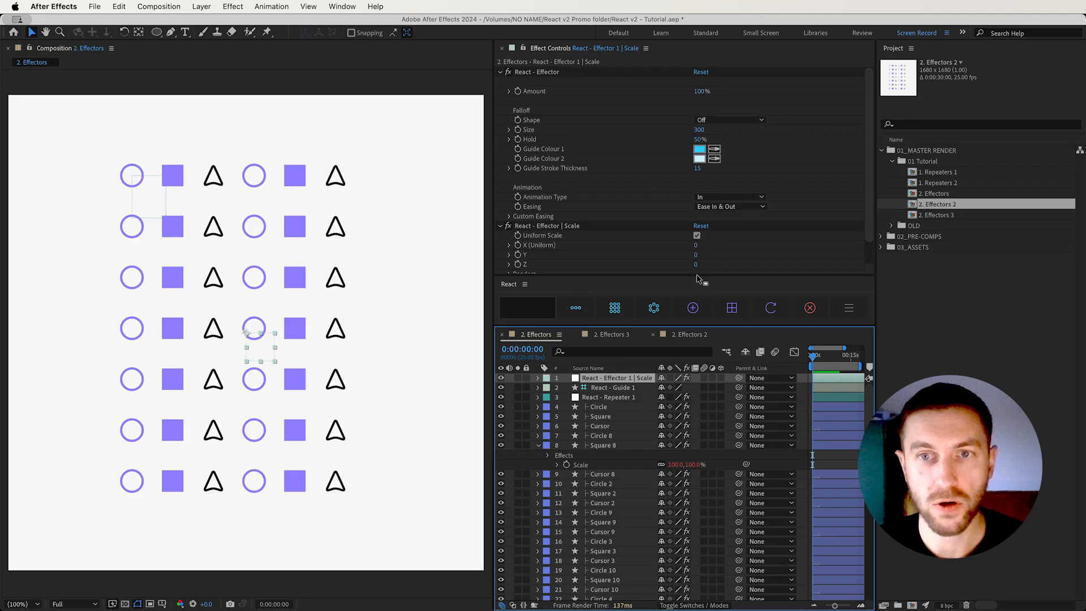
pyautogui.scroll(-1, 626, 209)
pyautogui.scroll(-1, 560, 241)
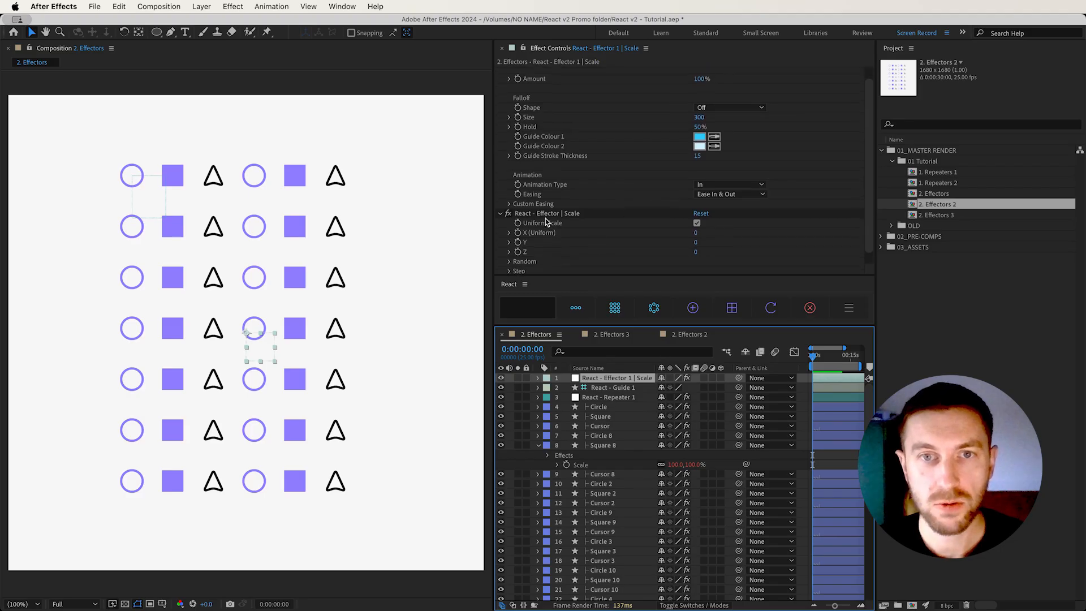
pyautogui.moveTo(696, 221); pyautogui.dragTo(726, 219)
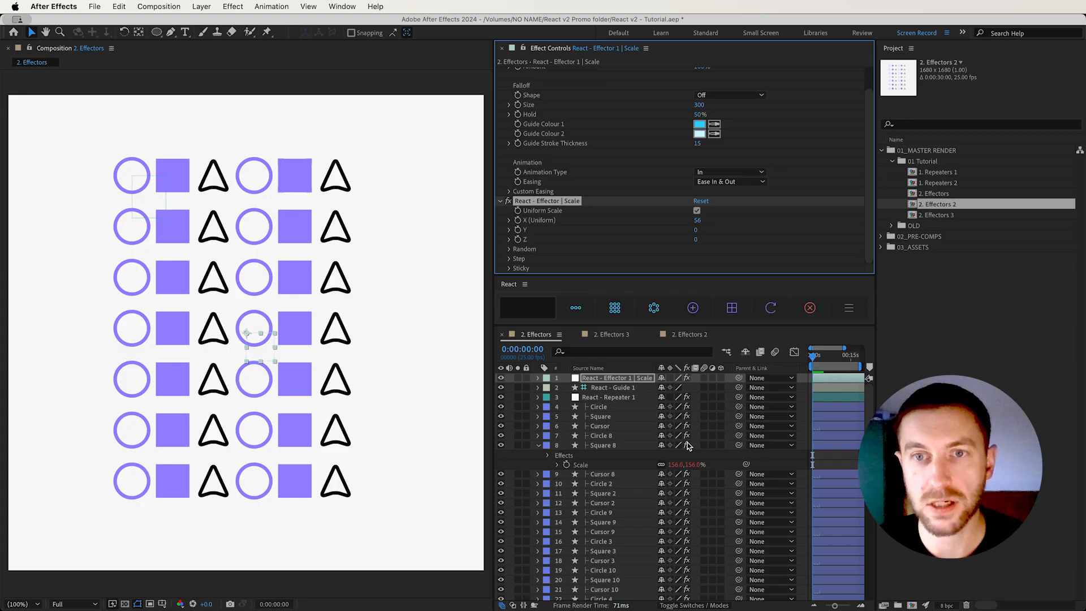
# Try the scale effector with Uniform Scale turned off, and turn Uniform Scale back on
pyautogui.click(697, 211)
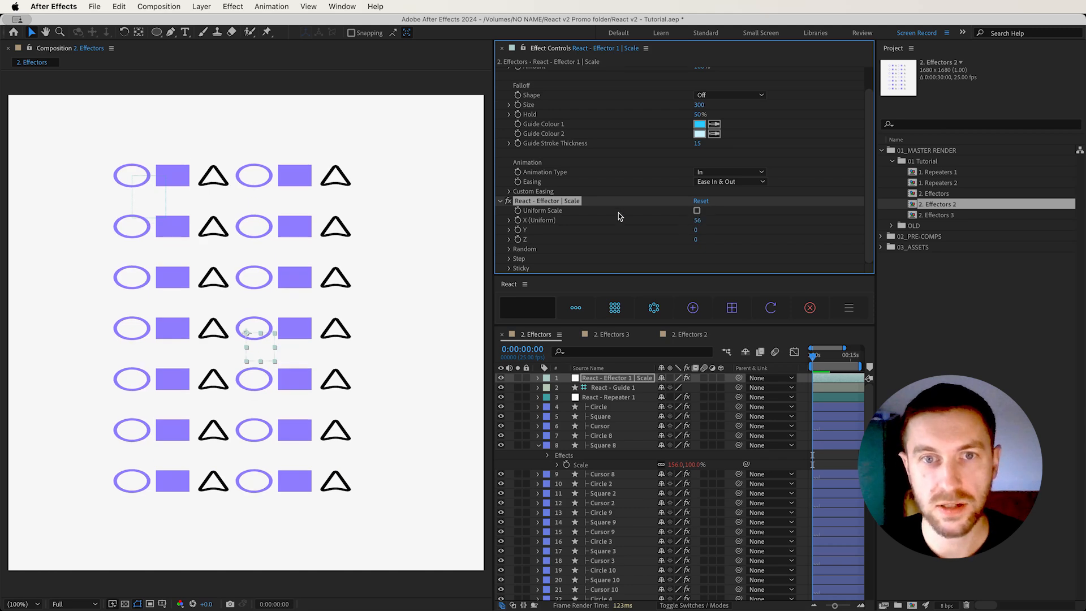
pyautogui.click(697, 211)
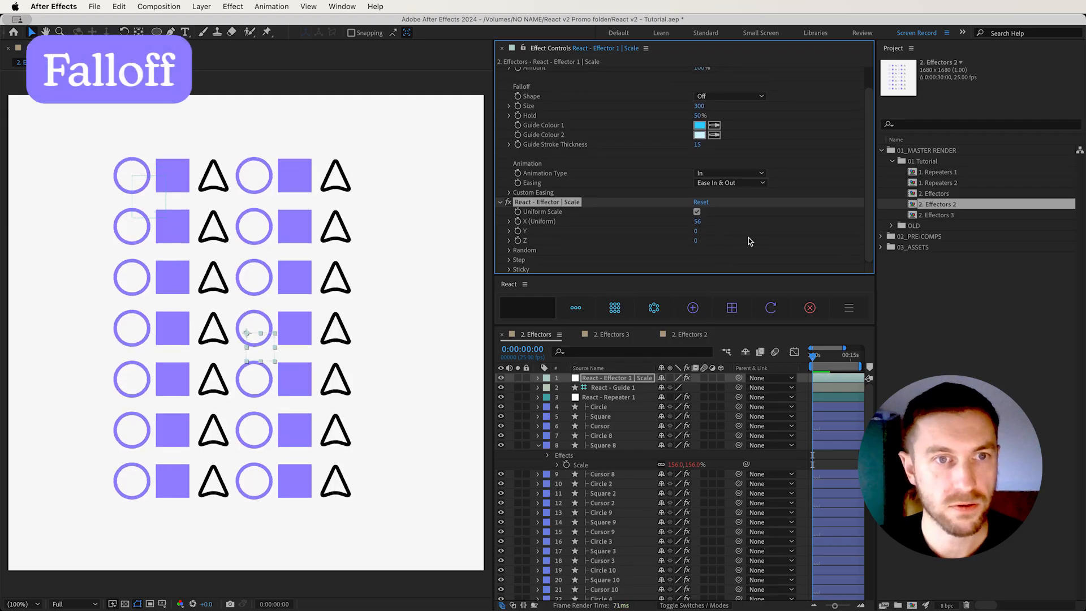
pyautogui.scroll(2, 748, 239)
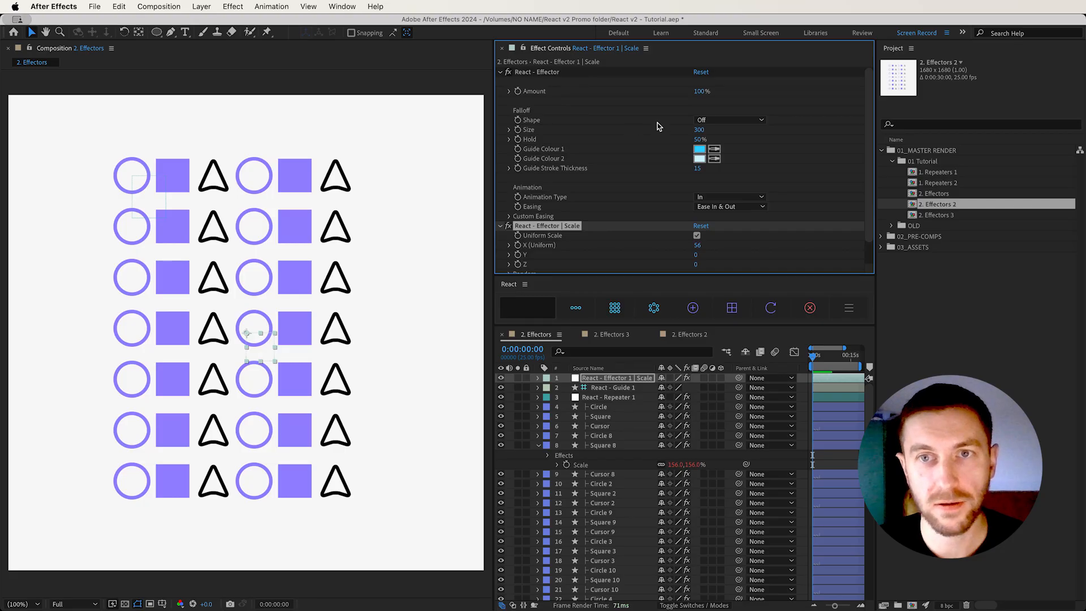
# Set the scale effector's falloff Shape to Circle with Size 310, and move and enlarge the effector over the upper part of the grid
pyautogui.click(753, 122)
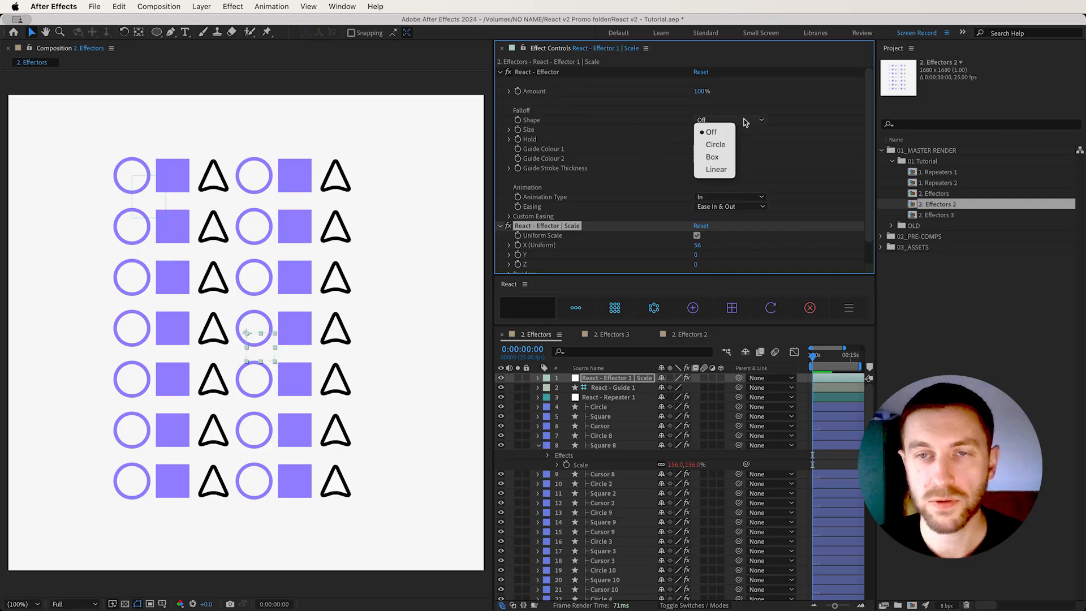
pyautogui.click(715, 145)
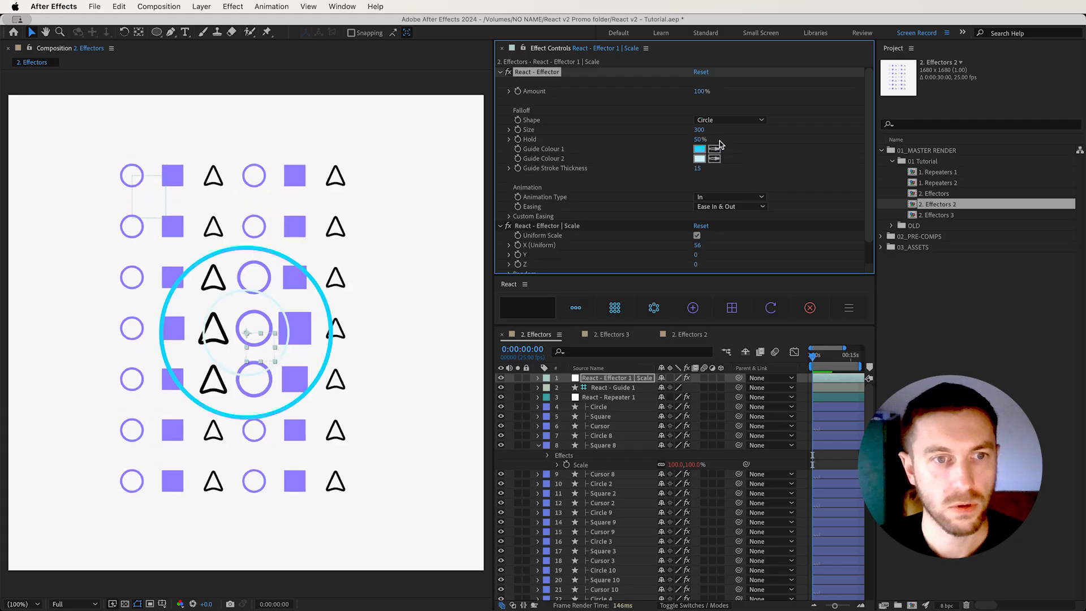
pyautogui.moveTo(256, 354); pyautogui.dragTo(266, 314)
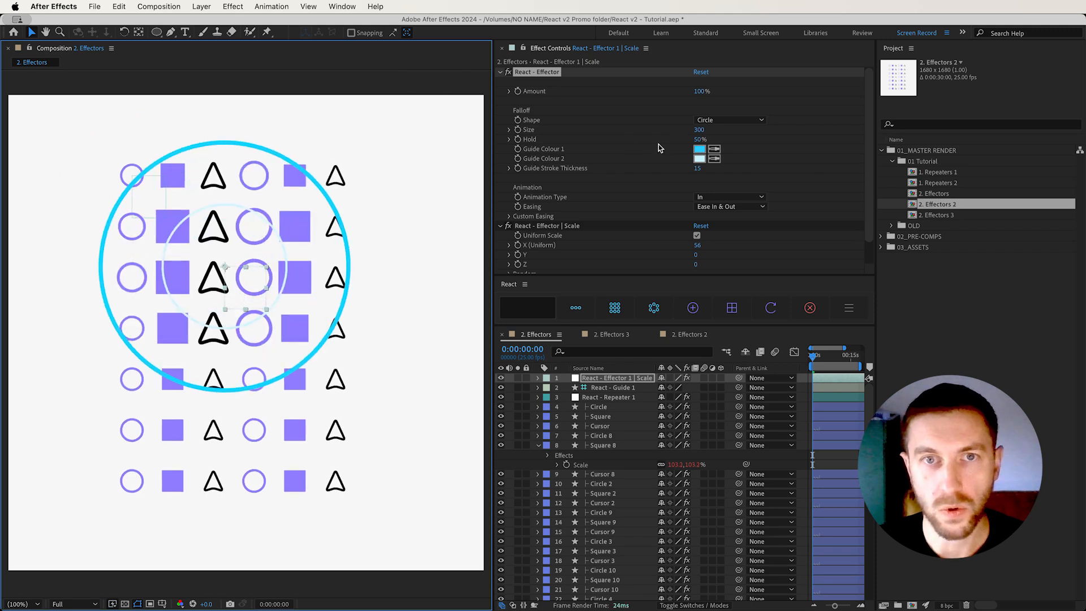
pyautogui.moveTo(696, 132); pyautogui.dragTo(696, 130)
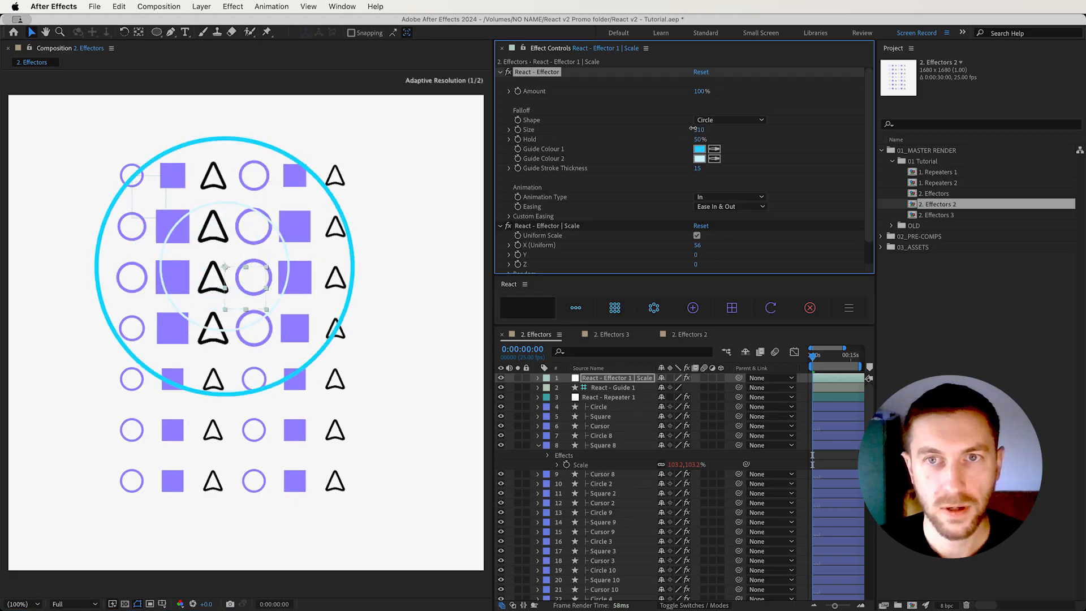
# Set the effector's falloff Shape to Box and stretch the effector into a wide rectangle
pyautogui.click(722, 120)
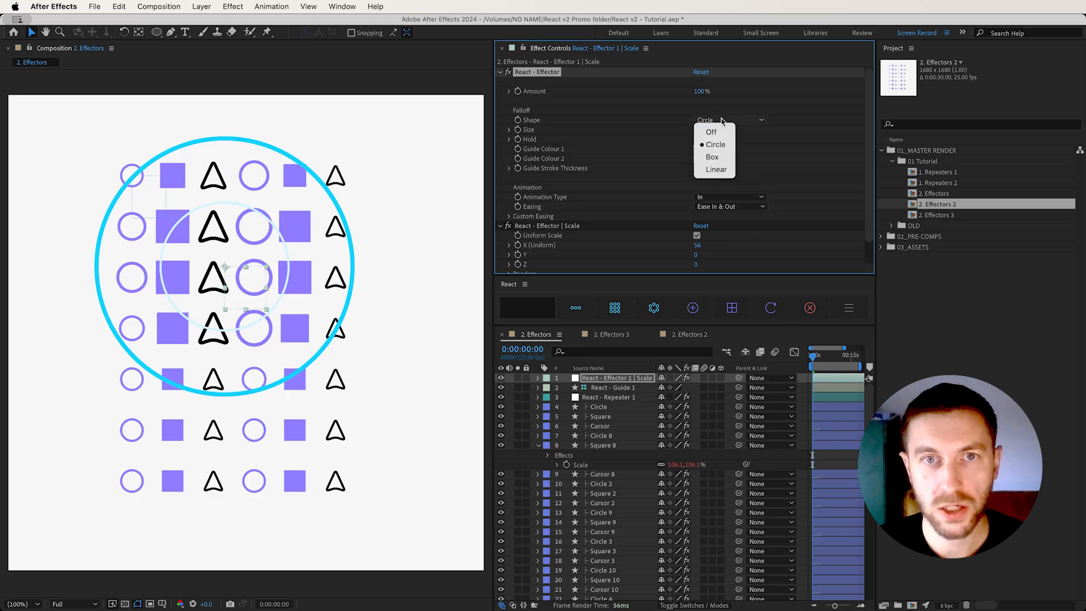
pyautogui.click(717, 160)
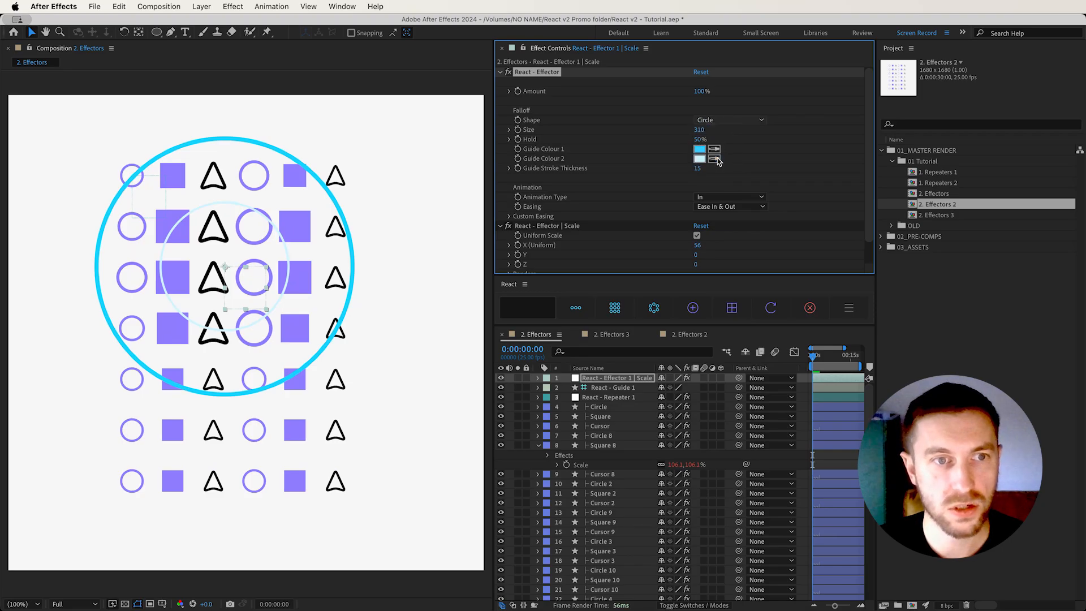
pyautogui.moveTo(267, 312)
pyautogui.mouseDown()
pyautogui.moveTo(256, 306)
pyautogui.moveTo(277, 293)
pyautogui.mouseUp()
pyautogui.moveTo(278, 289); pyautogui.dragTo(271, 303)
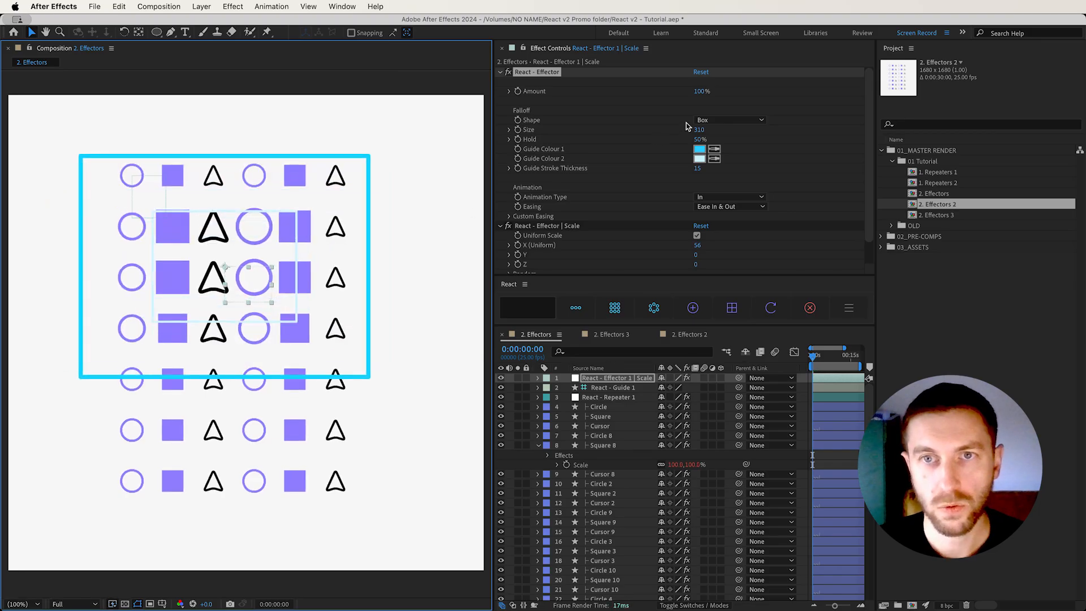
# Set the effector's falloff Shape to Linear, and move and rotate the effector so its guide lines run diagonally across the grid
pyautogui.click(704, 120)
pyautogui.click(714, 170)
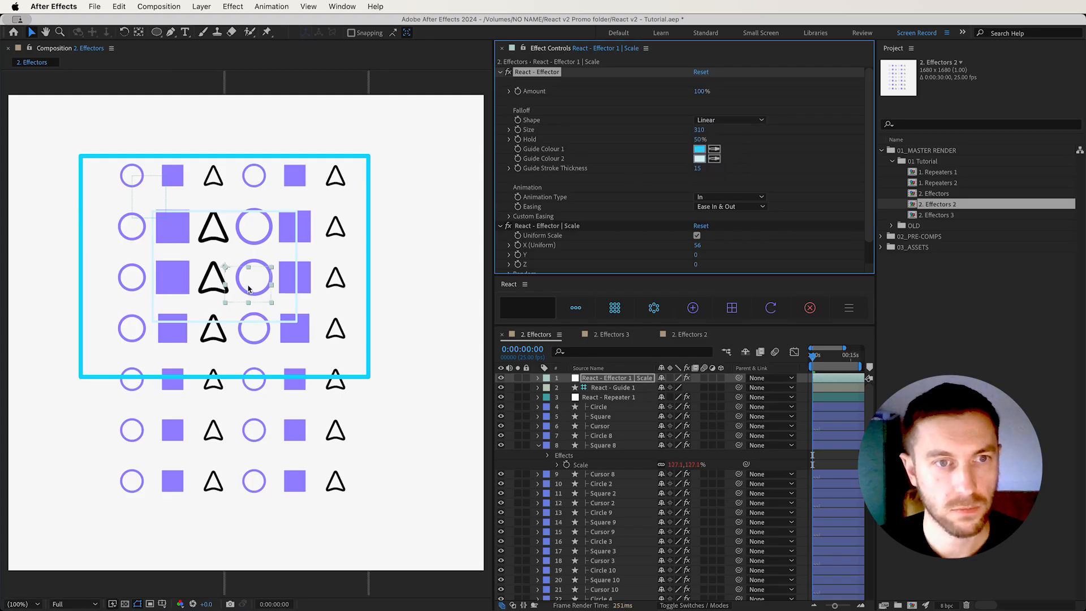
pyautogui.moveTo(248, 289); pyautogui.dragTo(222, 277)
pyautogui.press('w')
pyautogui.press('v')
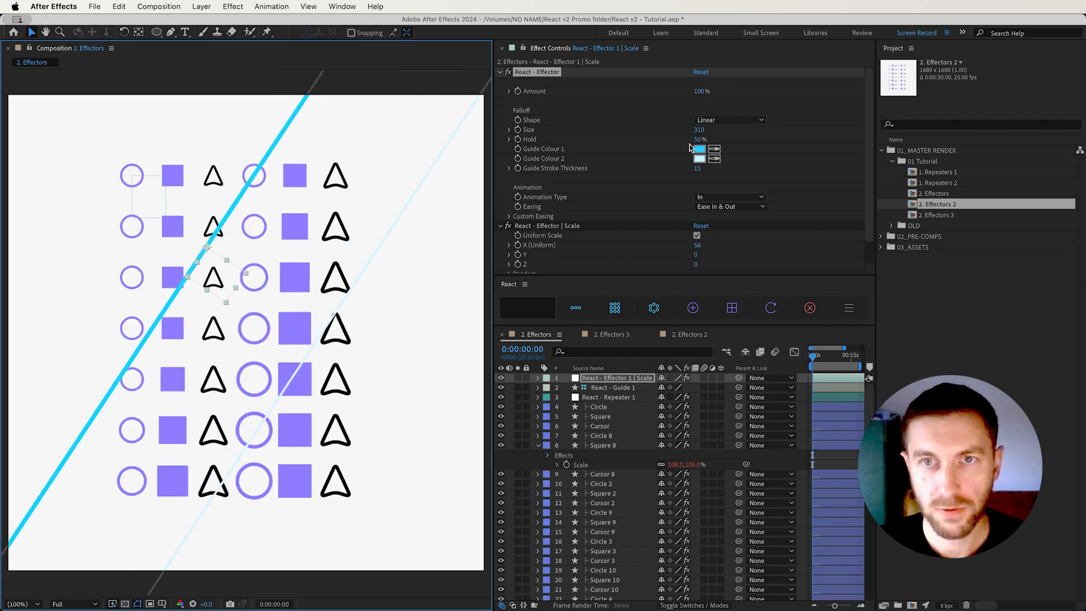
# Set the effector's falloff Shape to Circle and move the effector over the middle of the grid
pyautogui.click(729, 120)
pyautogui.click(714, 141)
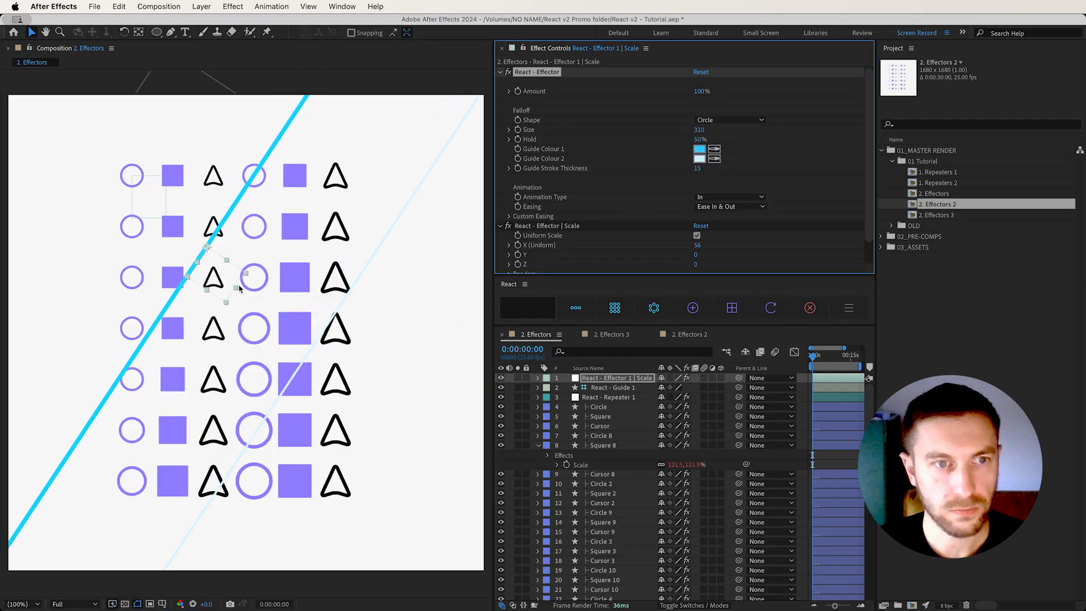
pyautogui.moveTo(224, 283); pyautogui.dragTo(281, 328)
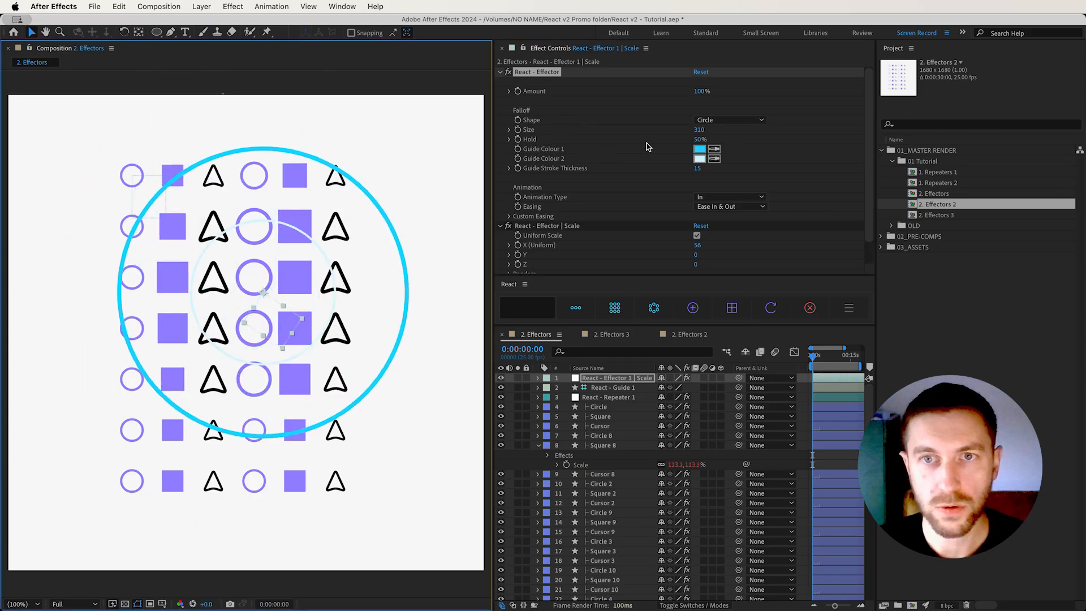
# Try the falloff Hold at 14% and at 87%, moving the effector across the grid with each value
pyautogui.moveTo(700, 142); pyautogui.dragTo(692, 140)
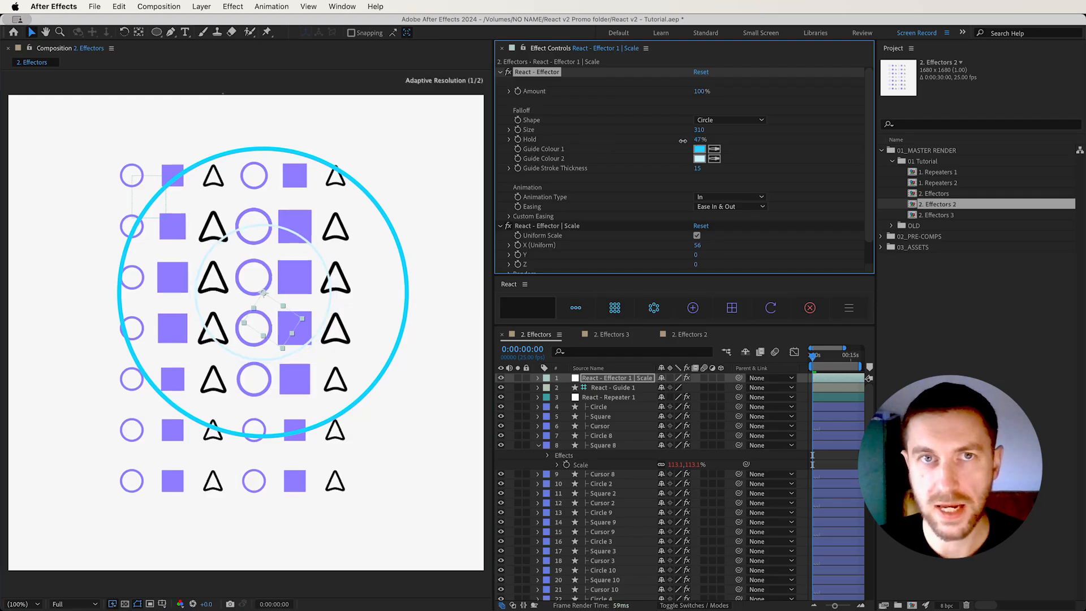
pyautogui.moveTo(683, 142); pyautogui.dragTo(517, 163)
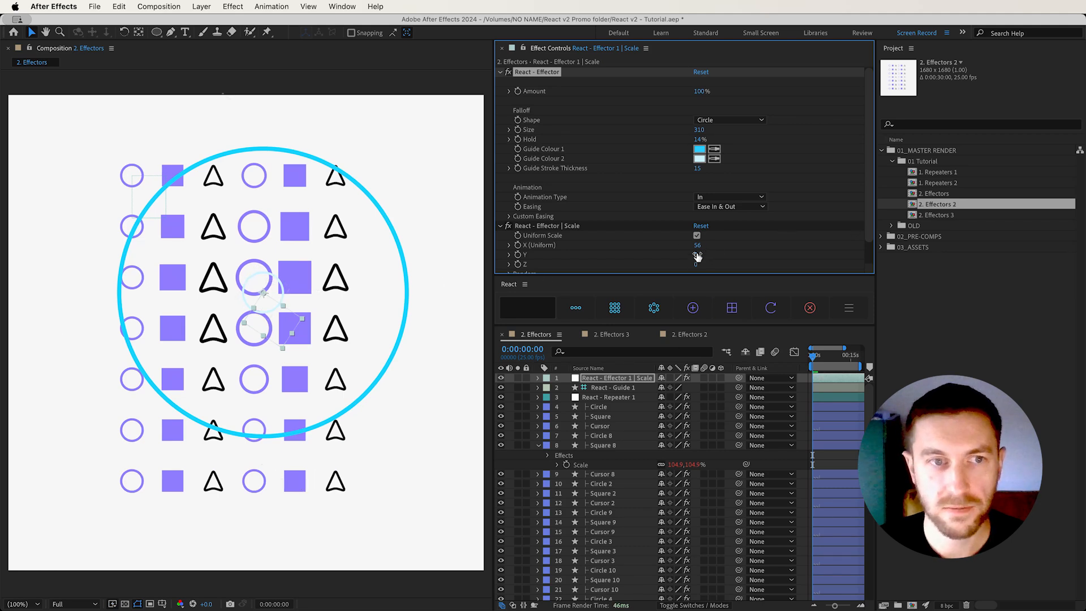
pyautogui.moveTo(269, 317); pyautogui.dragTo(296, 357)
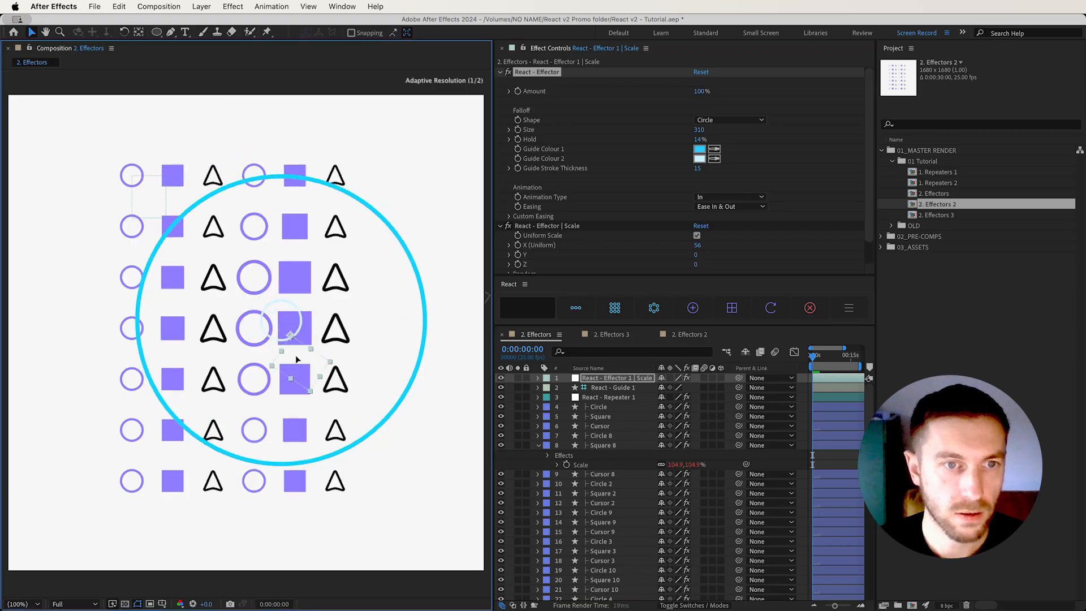
pyautogui.moveTo(294, 278); pyautogui.dragTo(275, 362)
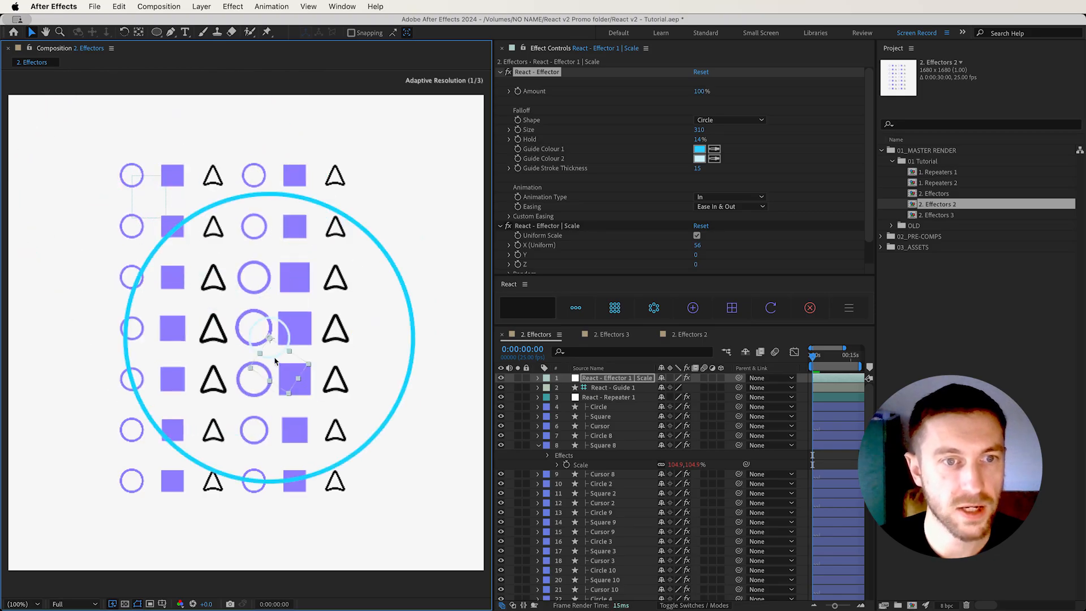
pyautogui.moveTo(697, 139); pyautogui.dragTo(1061, 92)
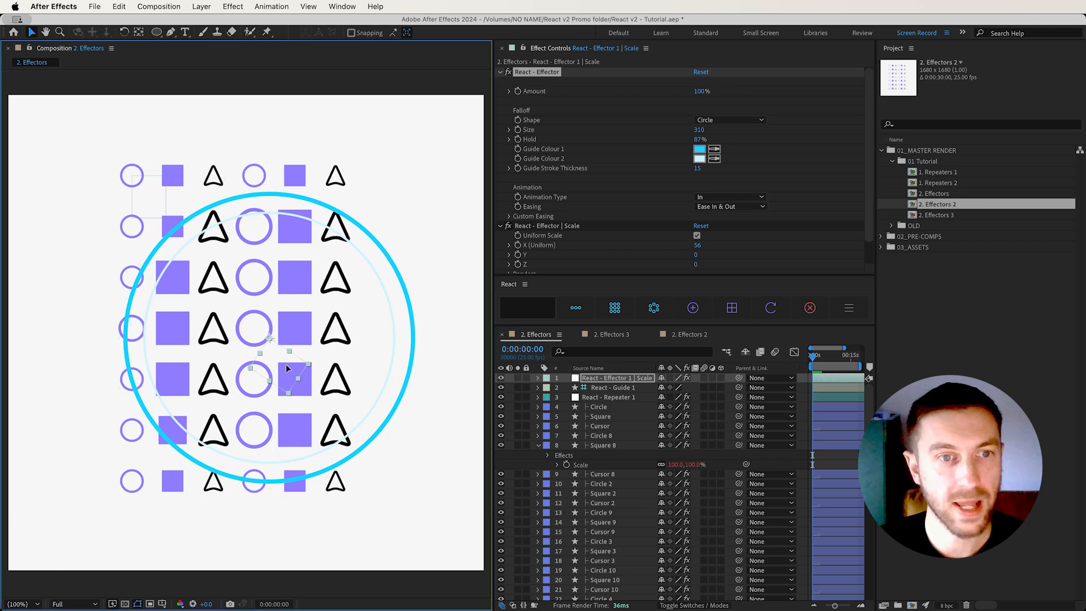
pyautogui.moveTo(253, 328); pyautogui.dragTo(302, 386)
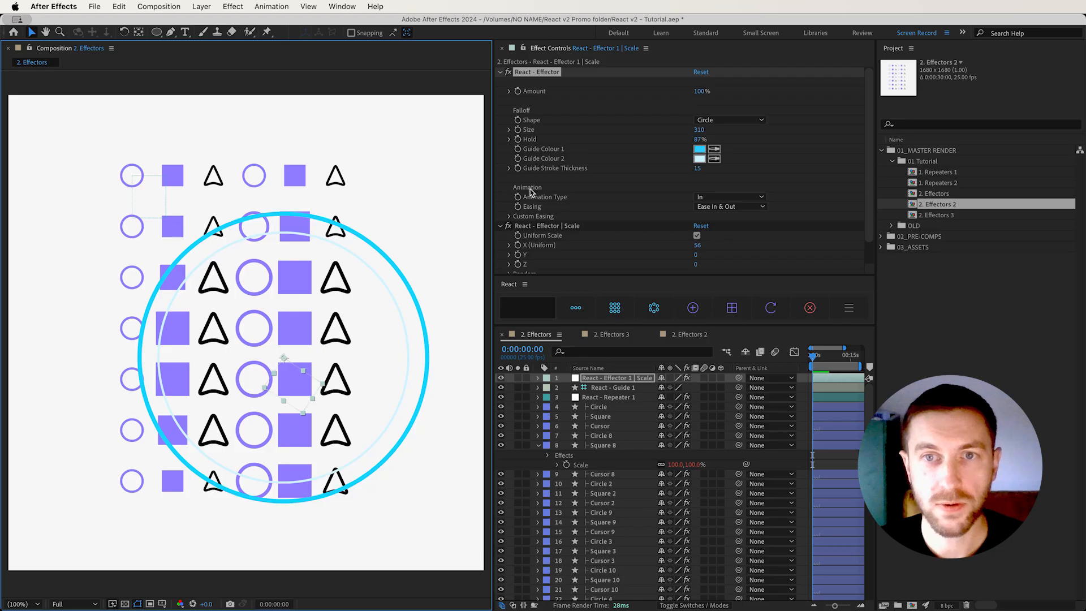
# Set the effector's falloff Hold to 50%
pyautogui.click(740, 198)
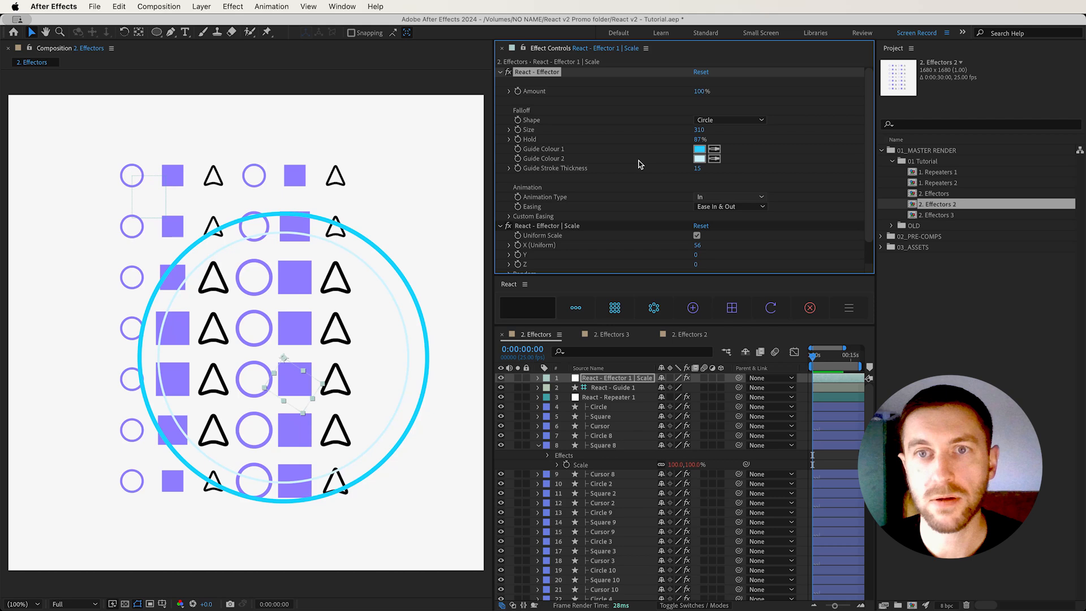
pyautogui.click(700, 140)
pyautogui.write('50')
pyautogui.press('Return')
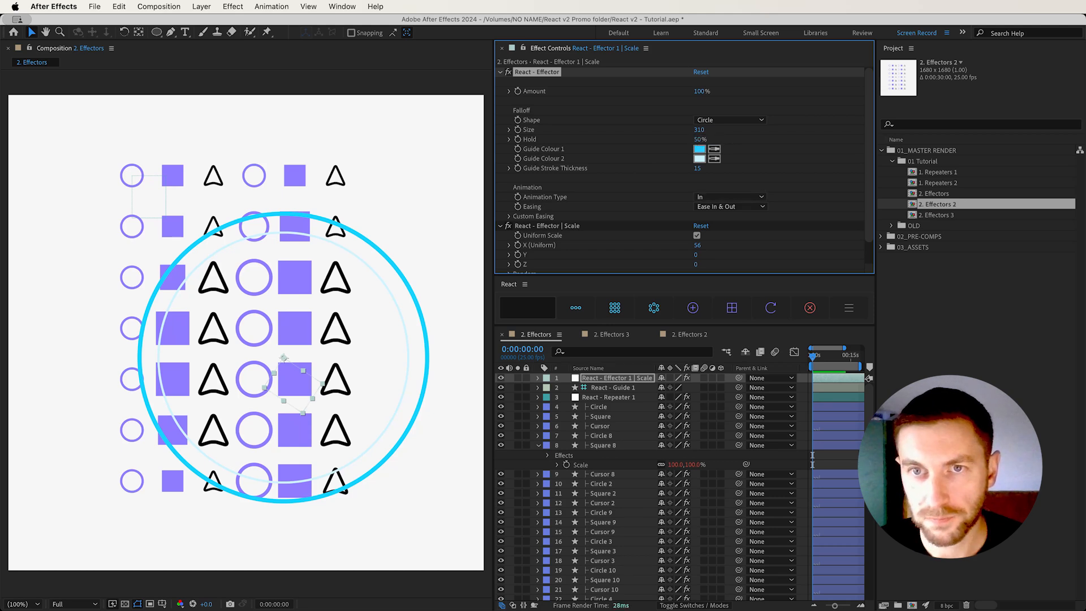
# Try the In & Out Animation Type on the effector and move it across the grid
pyautogui.click(738, 198)
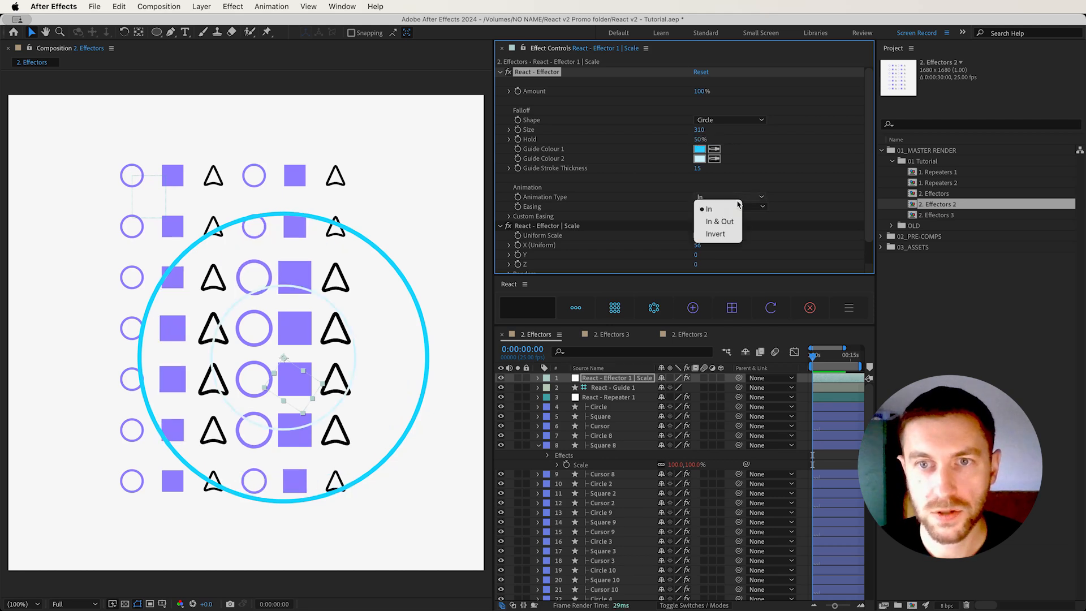
pyautogui.click(729, 223)
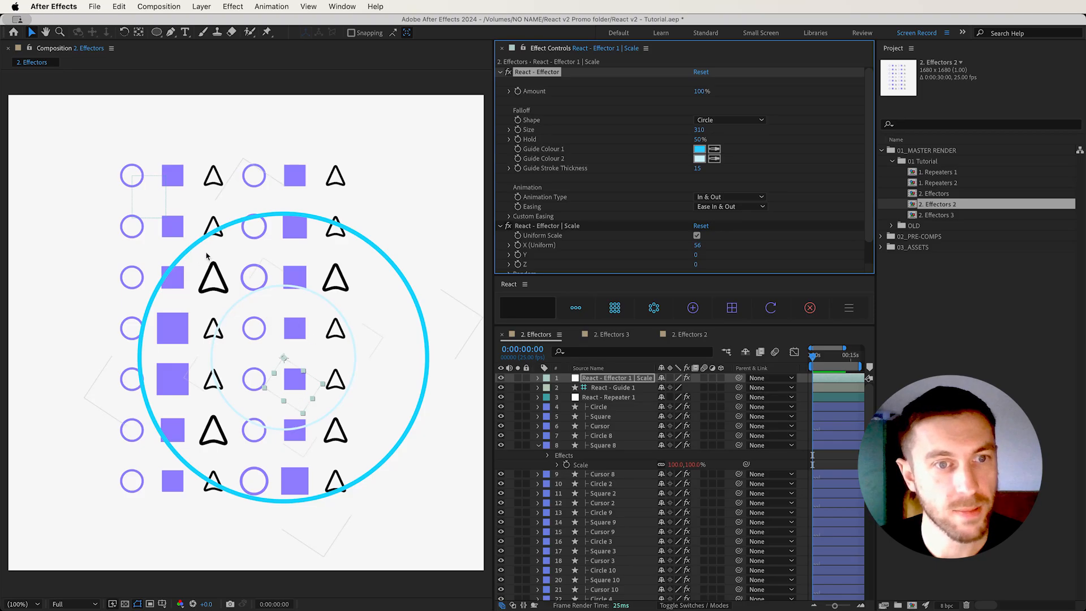
pyautogui.moveTo(299, 380); pyautogui.dragTo(281, 368)
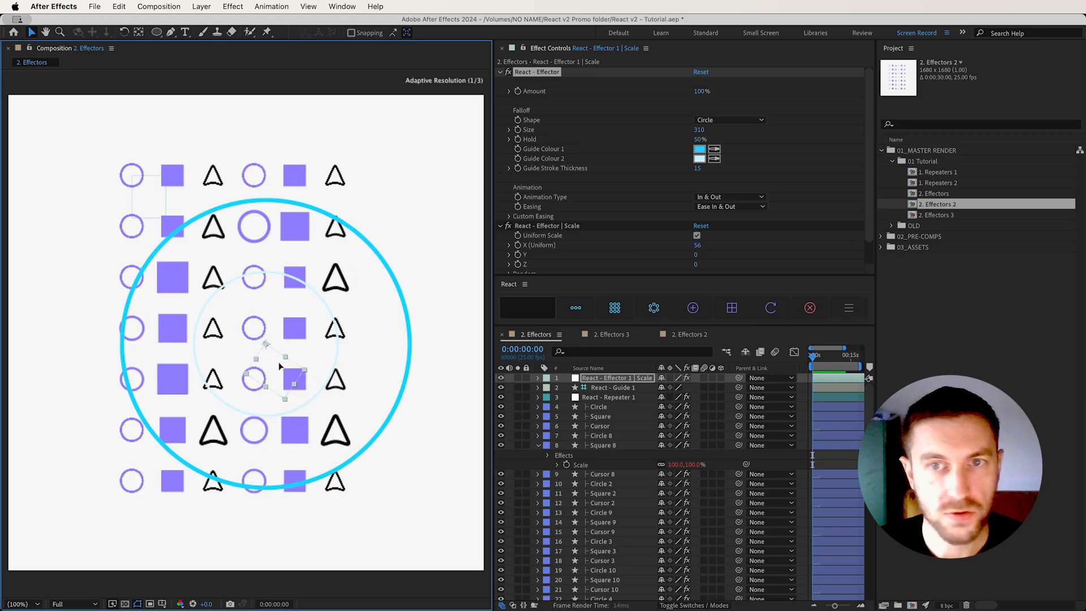
# Set the effector's Animation Type to Invert and move the effector across the grid
pyautogui.click(730, 197)
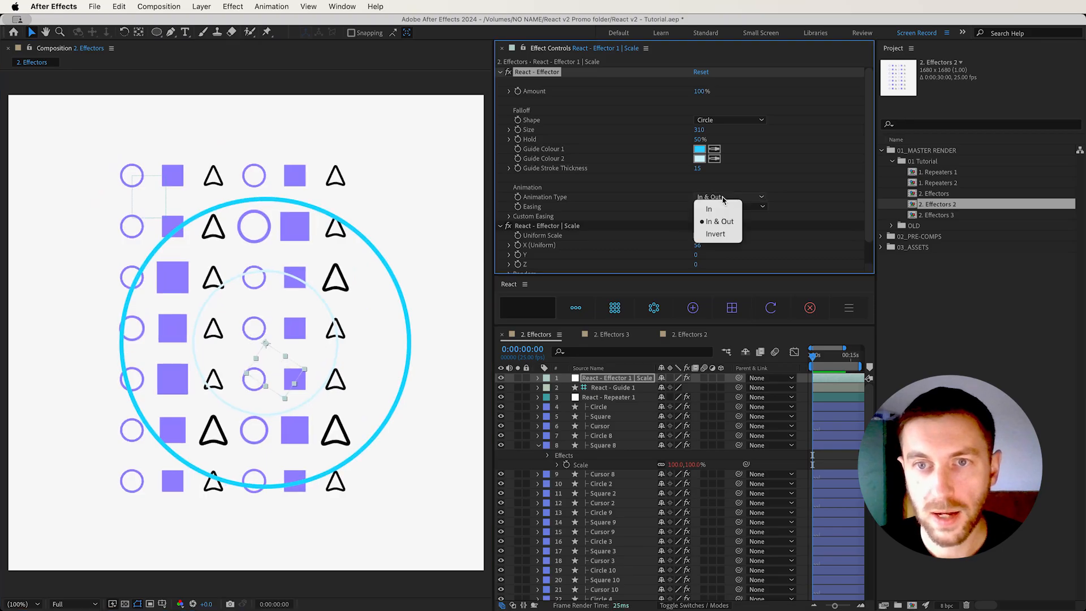
pyautogui.click(719, 239)
pyautogui.moveTo(279, 376); pyautogui.dragTo(244, 380)
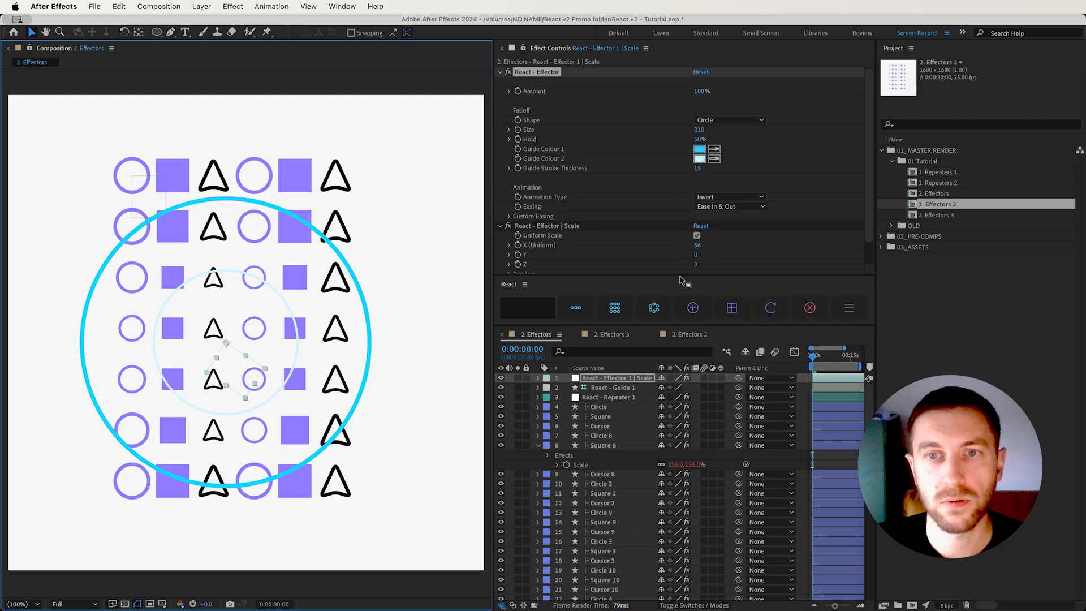
# Set the effector's Easing to Custom, check the Custom Easing controls, and shift the effector slightly across the grid
pyautogui.click(710, 207)
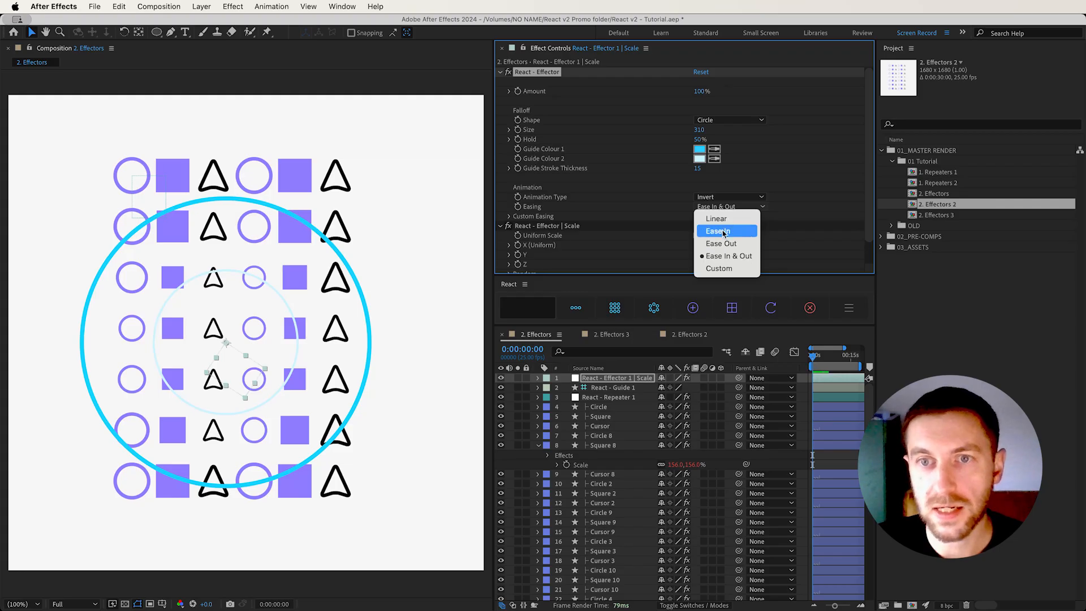
pyautogui.click(719, 268)
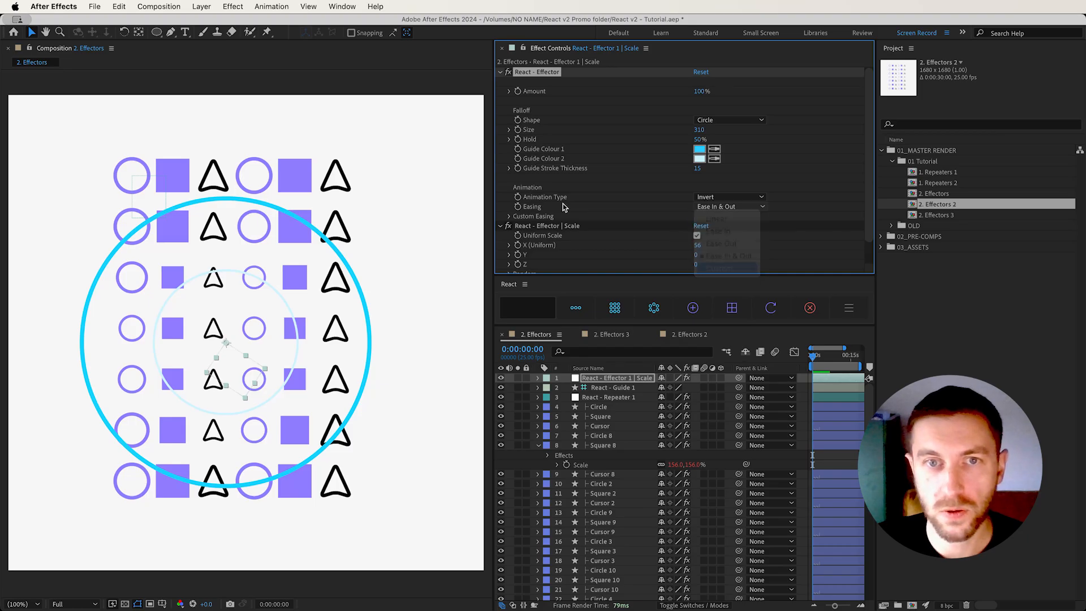
pyautogui.click(509, 217)
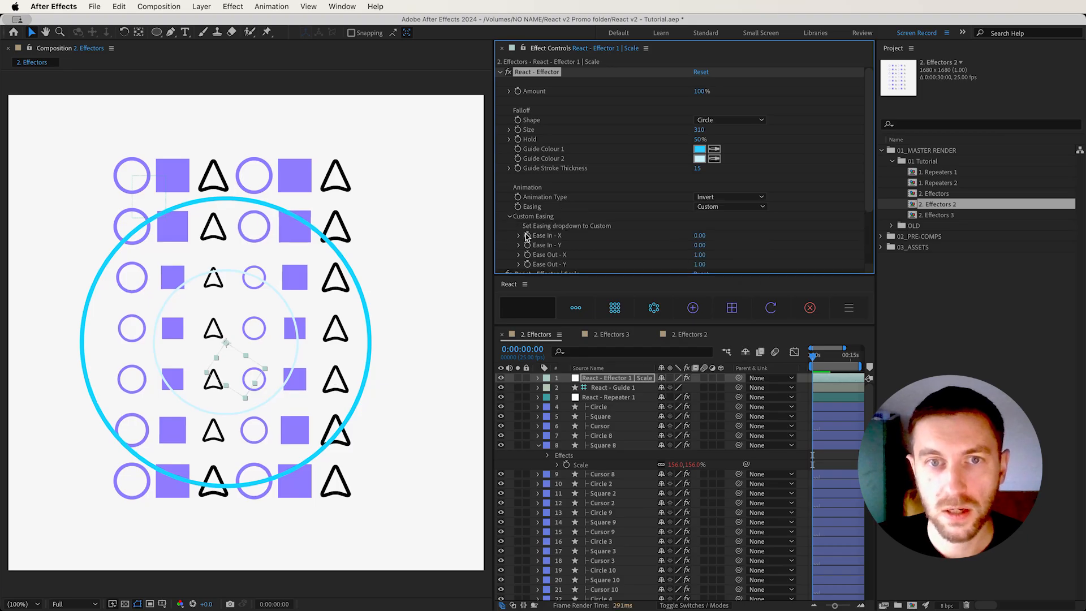
pyautogui.scroll(-2, 496, 209)
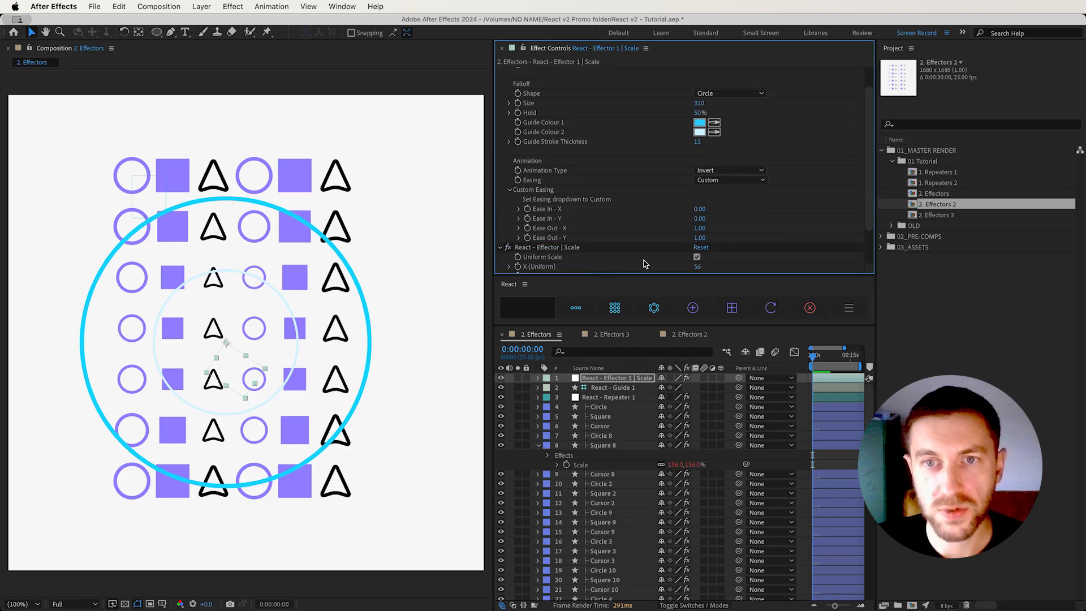
pyautogui.click(509, 191)
pyautogui.click(303, 405)
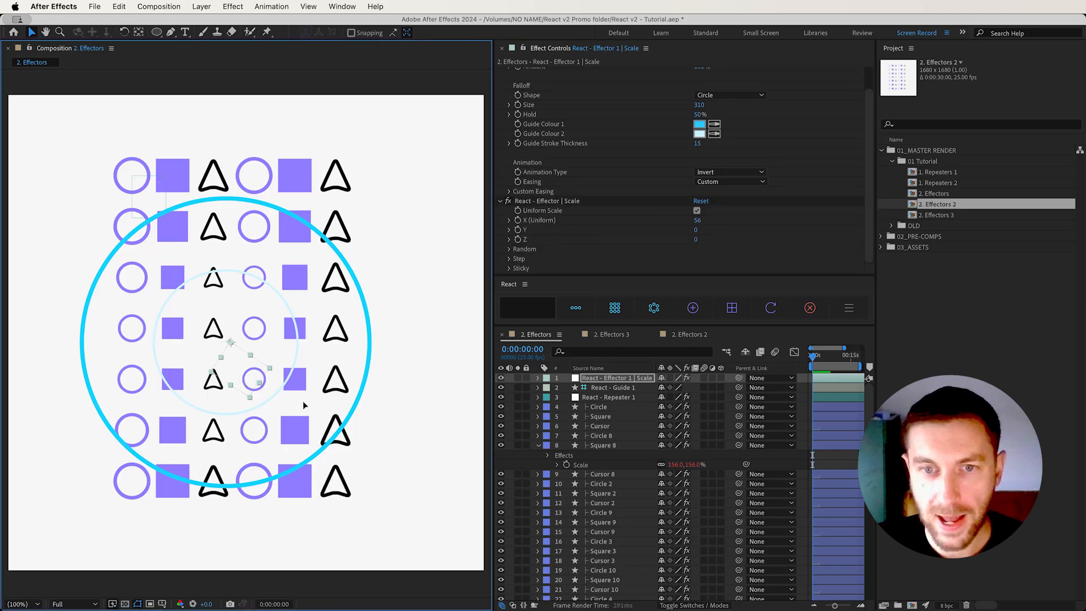
pyautogui.moveTo(237, 361); pyautogui.dragTo(245, 359)
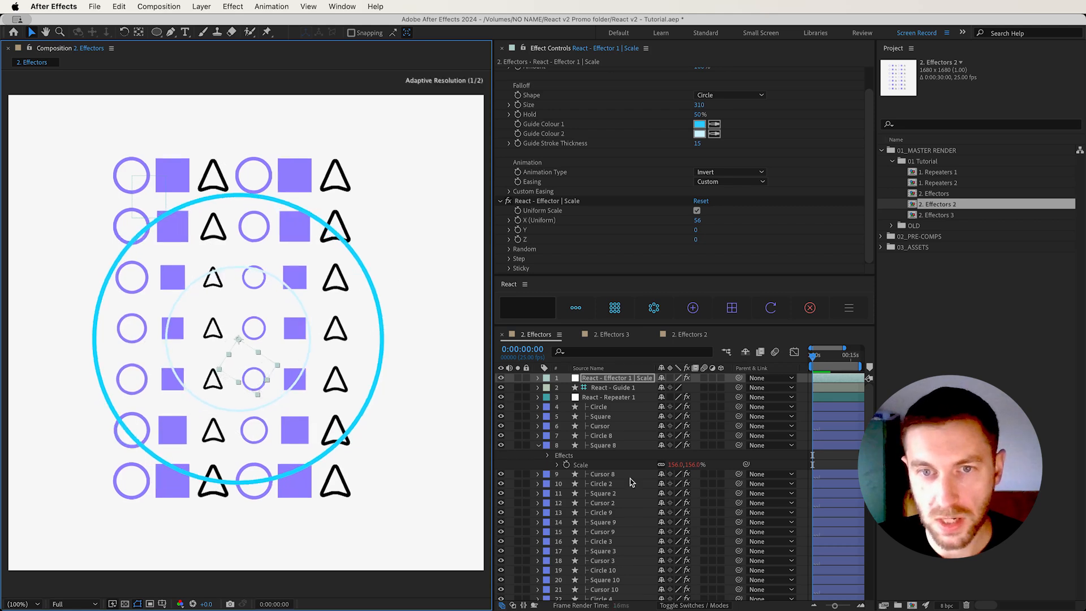
# In the 2. Effectors 2 composition, reveal the Scale property of Circle 8 and the Opacity property of Cursor 2
pyautogui.click(622, 336)
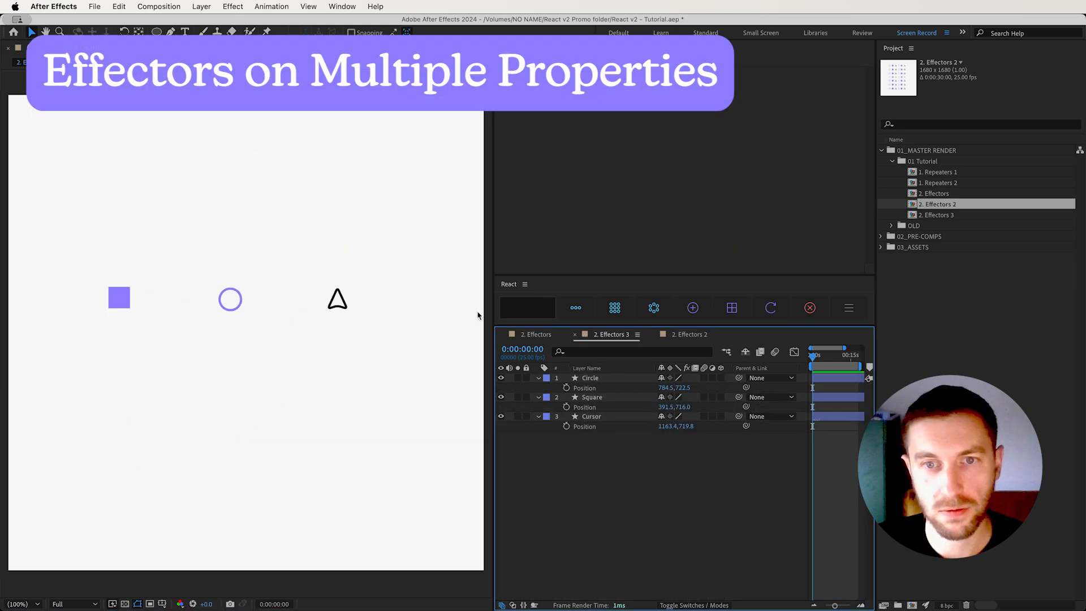
pyautogui.click(693, 338)
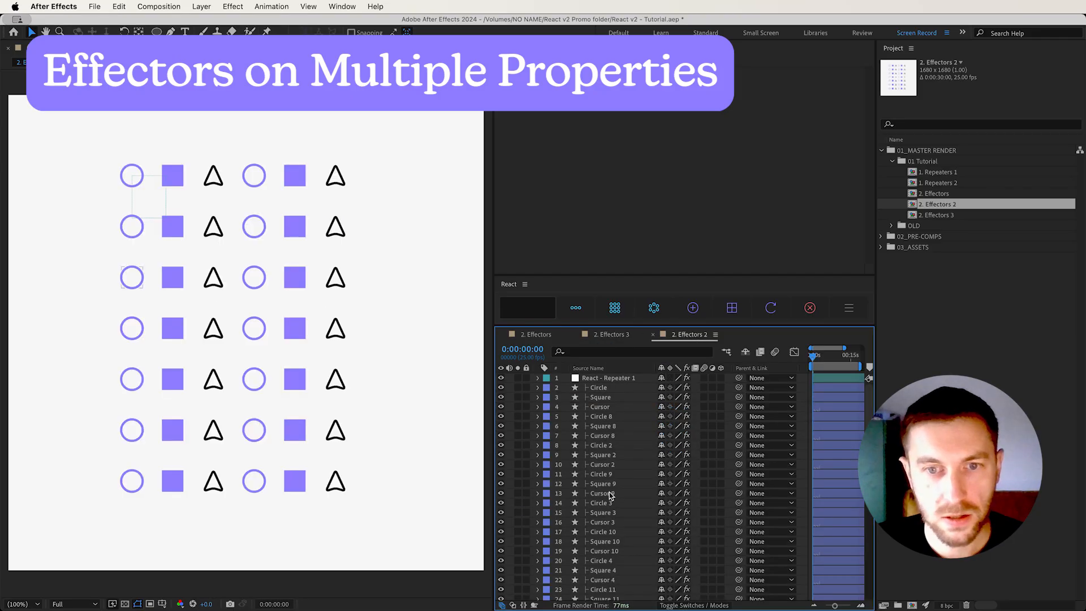
pyautogui.click(601, 417)
pyautogui.press('s')
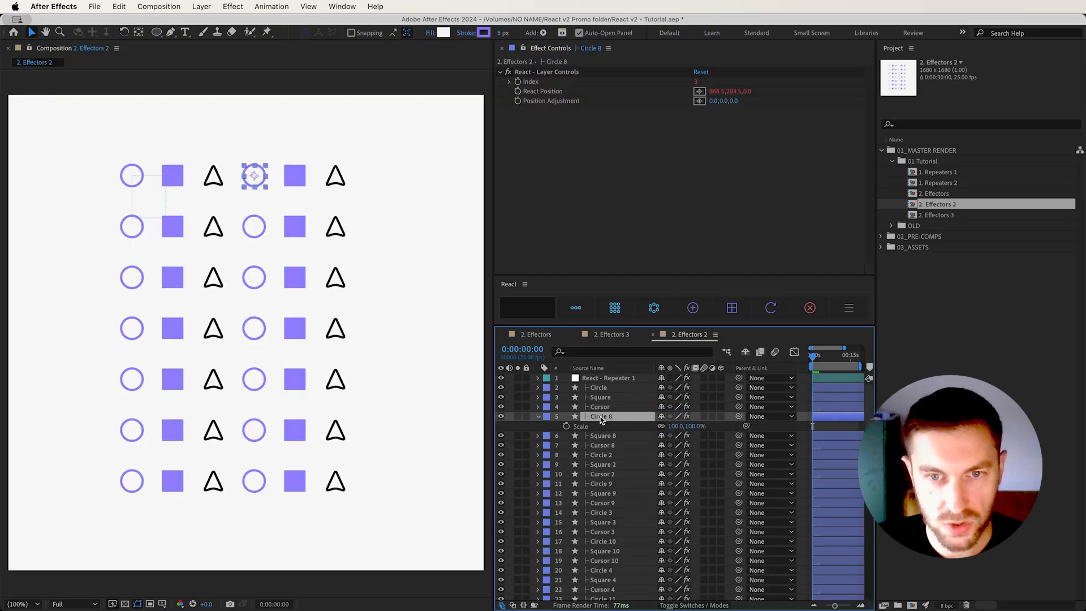
pyautogui.click(601, 475)
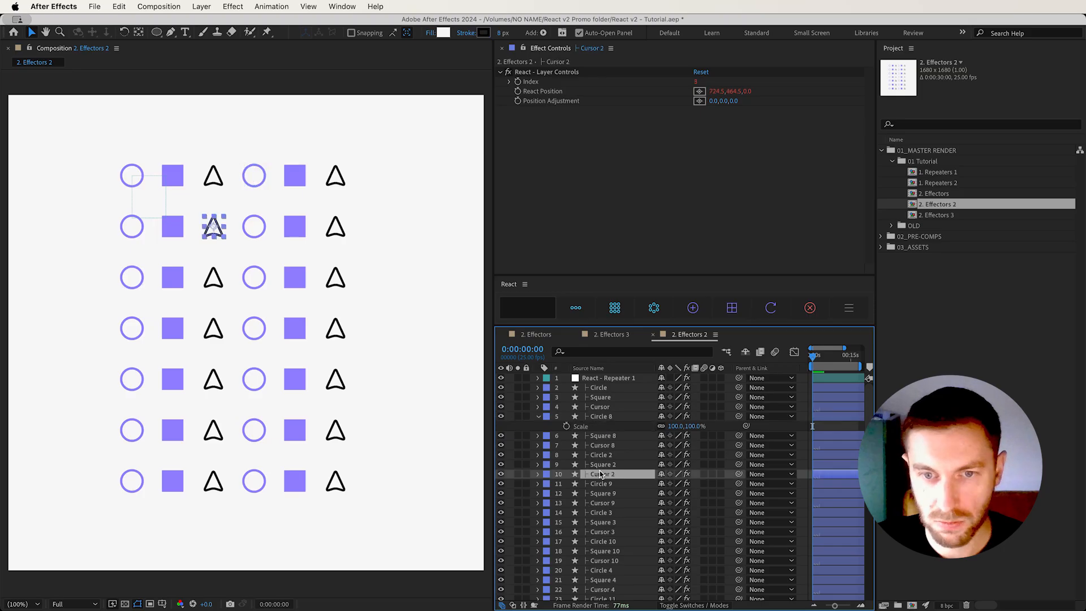
pyautogui.press('t')
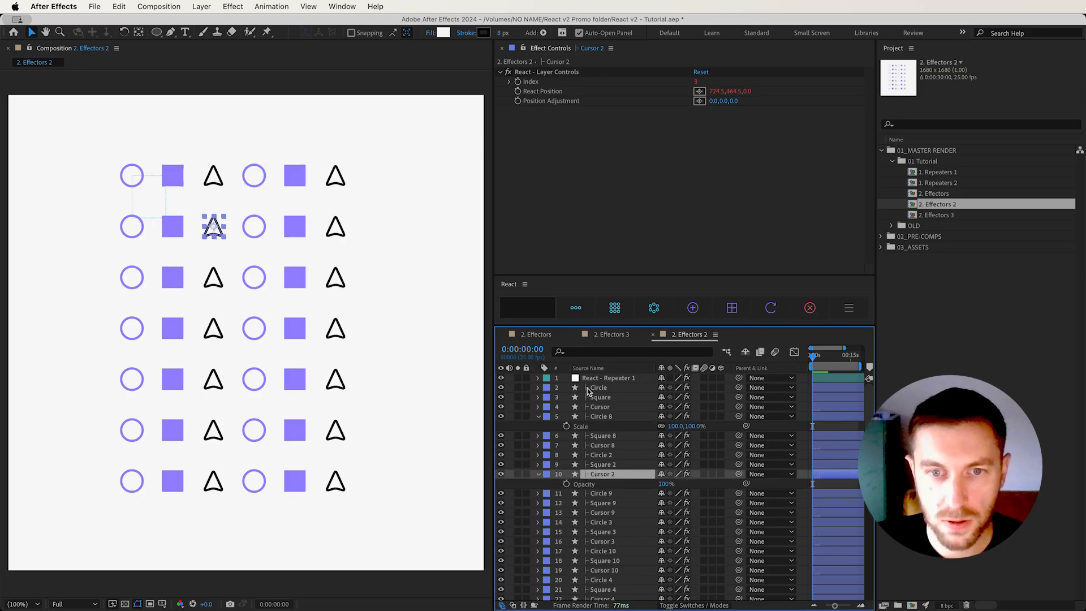
# Add one effector driving both Circle 8's Scale and Cursor 2's Opacity, and widen the timeline's name column to show its full name
pyautogui.click(584, 428)
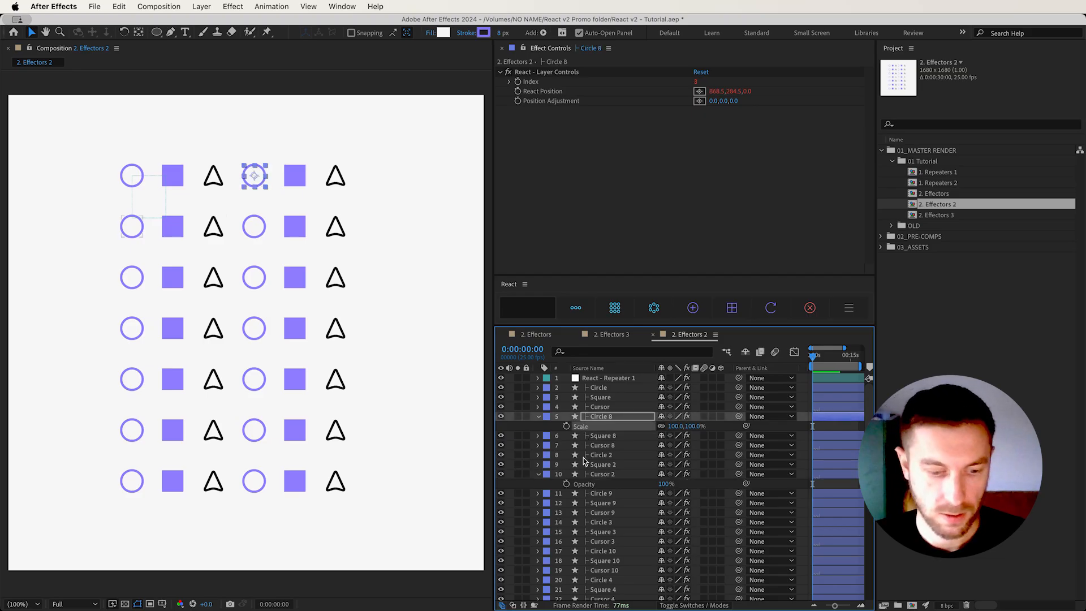
pyautogui.rightClick(588, 488)
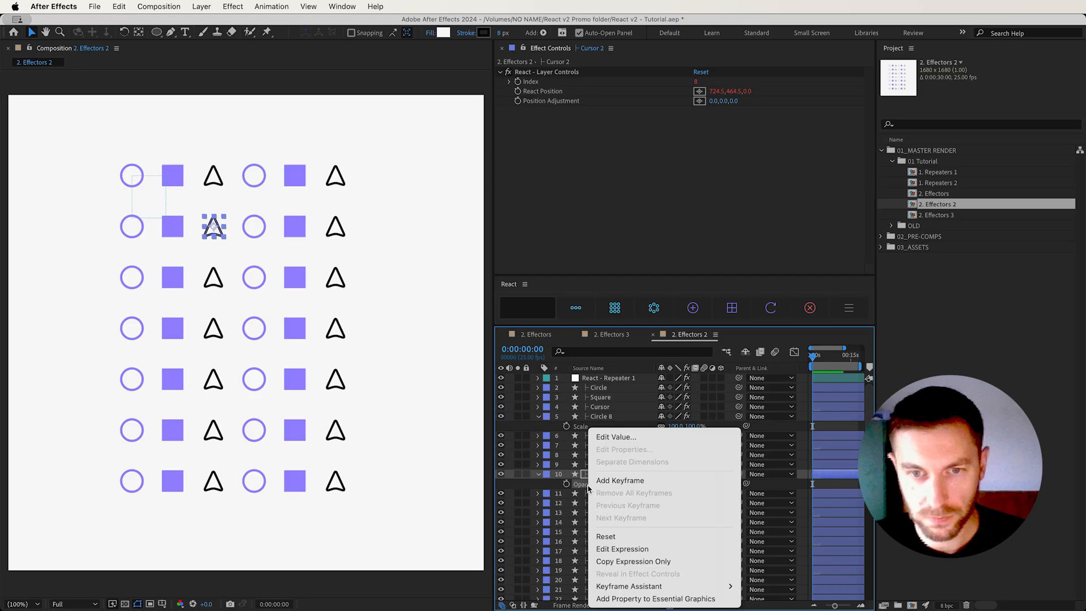
pyautogui.click(584, 430)
pyautogui.keyDown('shift'); pyautogui.click(585, 428); pyautogui.keyUp('shift')
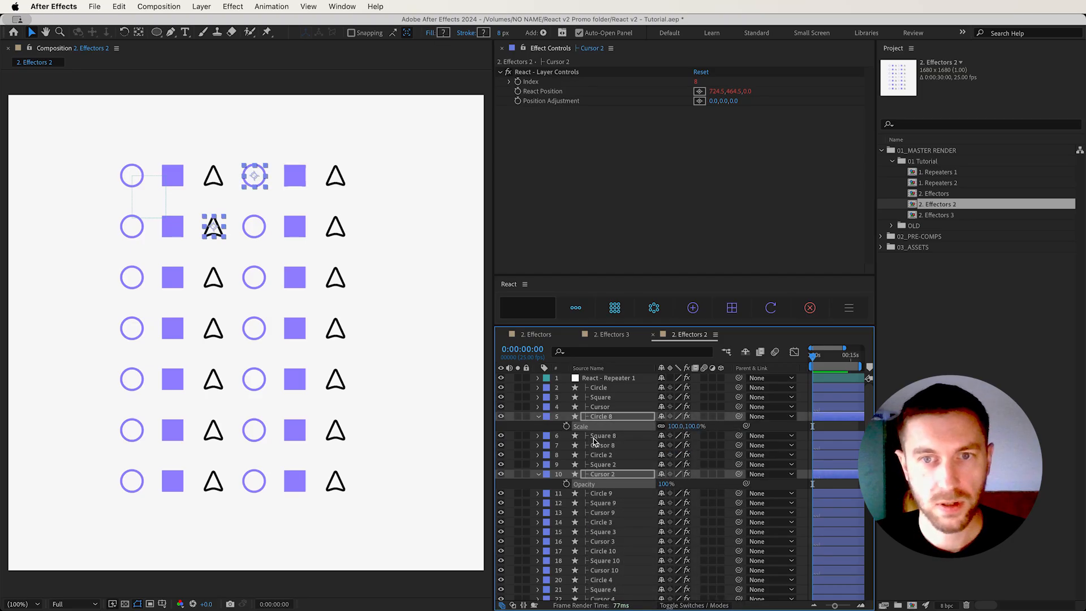
pyautogui.click(695, 309)
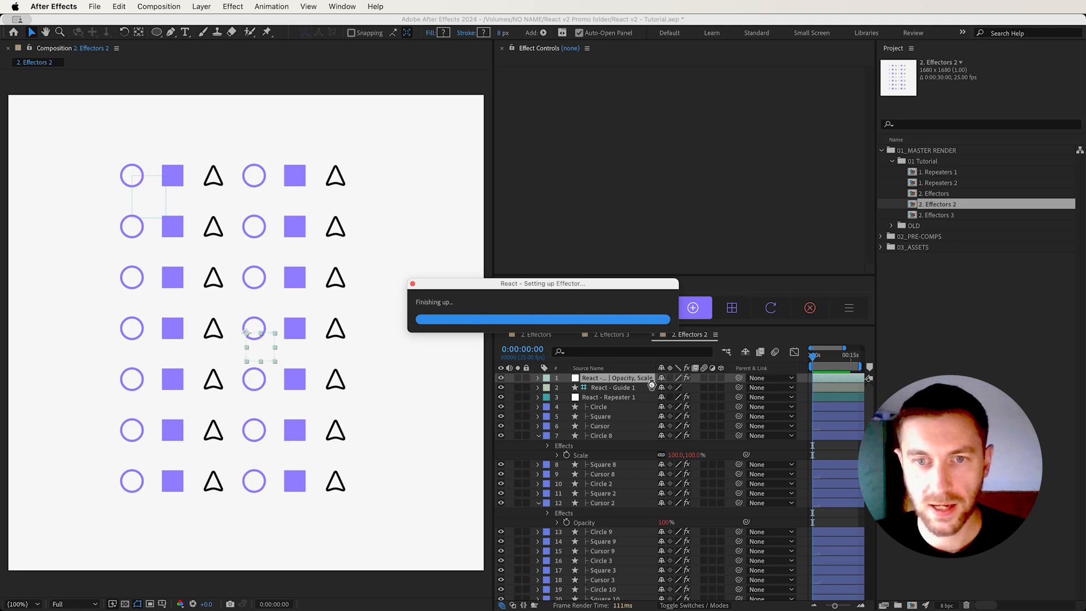
pyautogui.moveTo(656, 372); pyautogui.dragTo(699, 366)
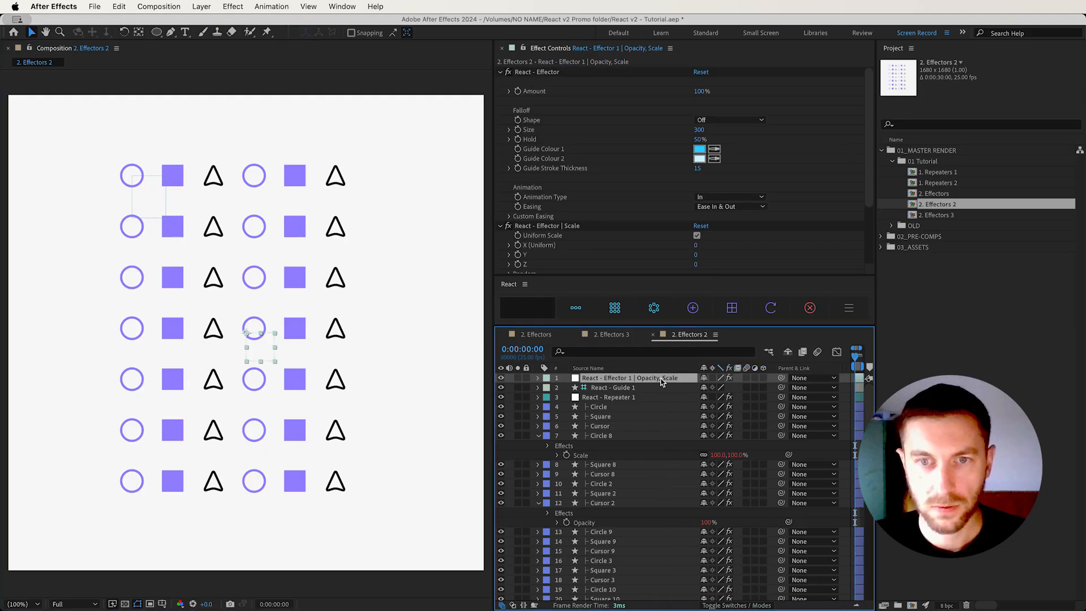
# Set the effector's uniform Scale to 43 and its relative Opacity amount to about -85
pyautogui.click(564, 74)
pyautogui.scroll(-5, 599, 153)
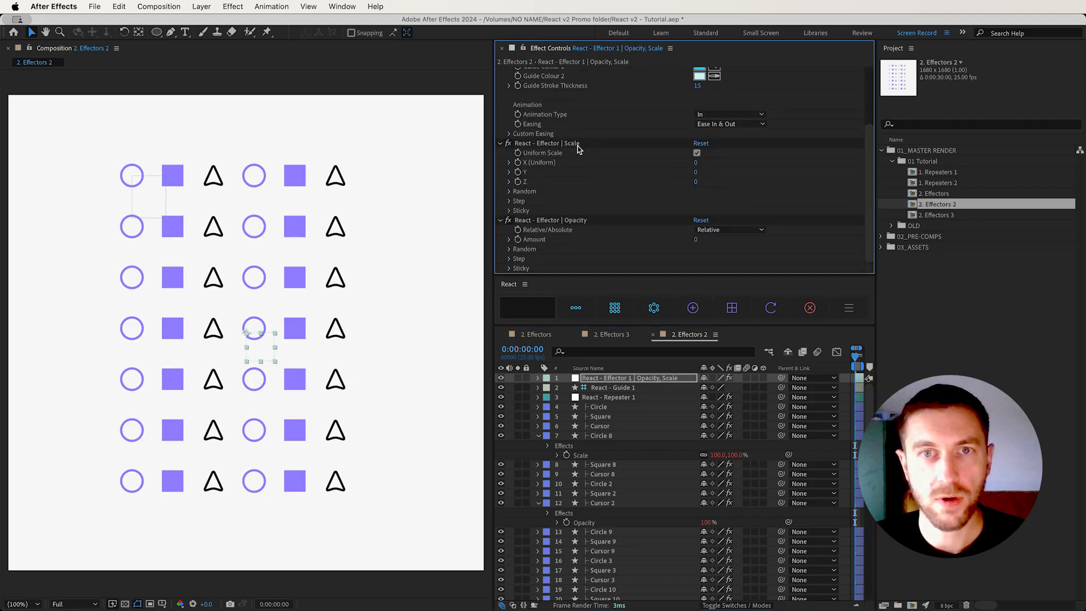
pyautogui.click(576, 145)
pyautogui.click(584, 223)
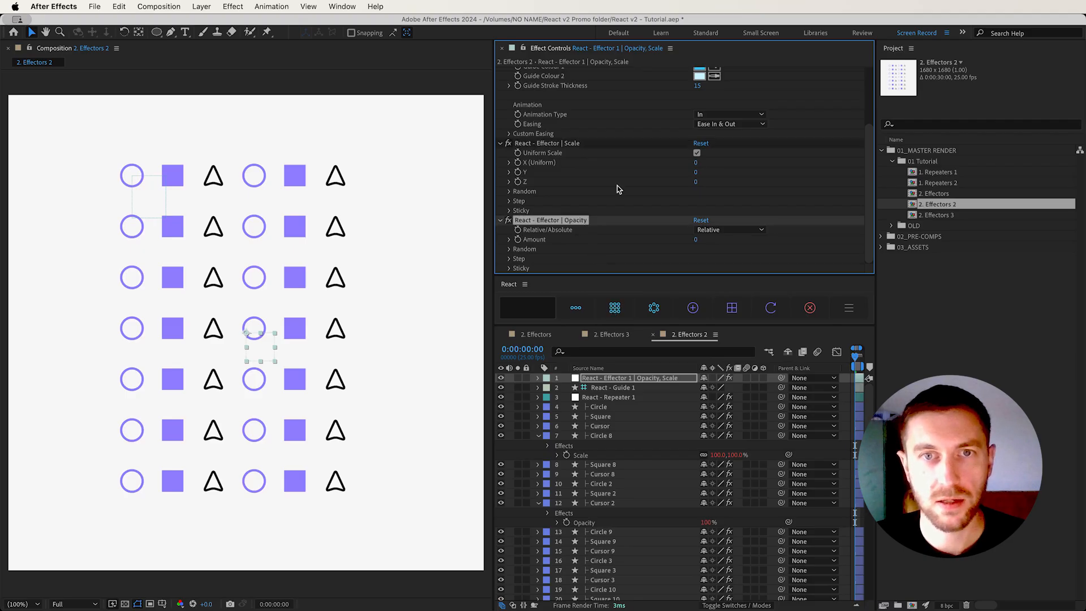
pyautogui.click(700, 163)
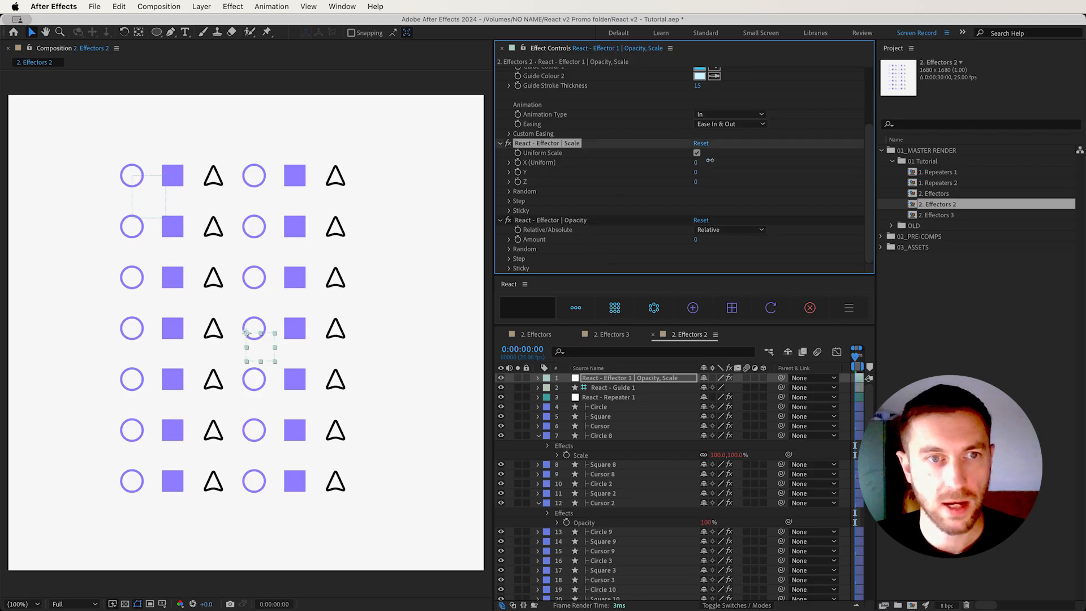
pyautogui.moveTo(716, 160); pyautogui.dragTo(718, 159)
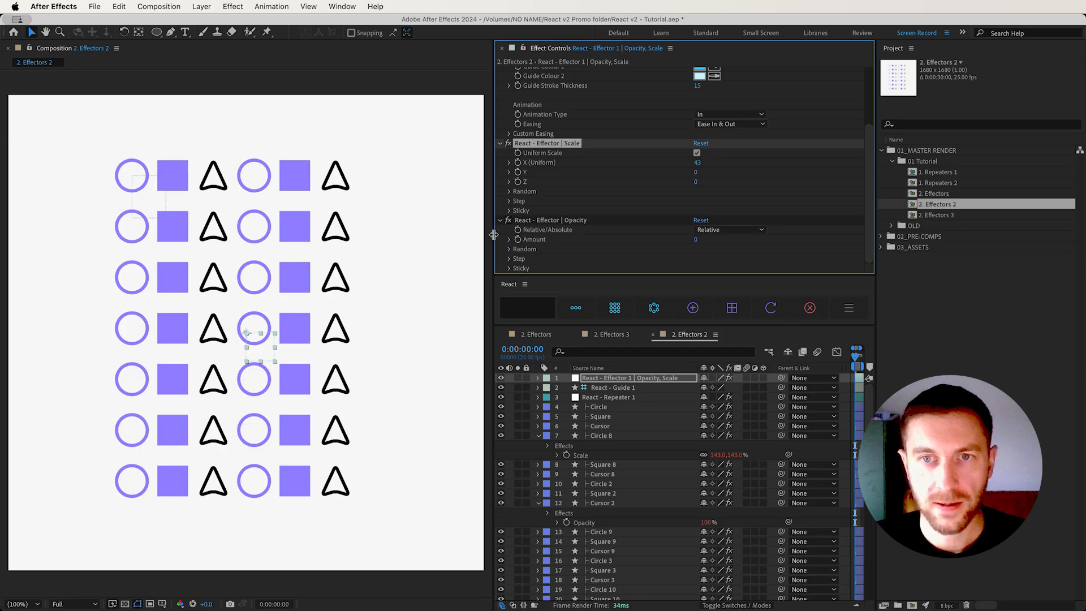
pyautogui.moveTo(697, 242); pyautogui.dragTo(647, 239)
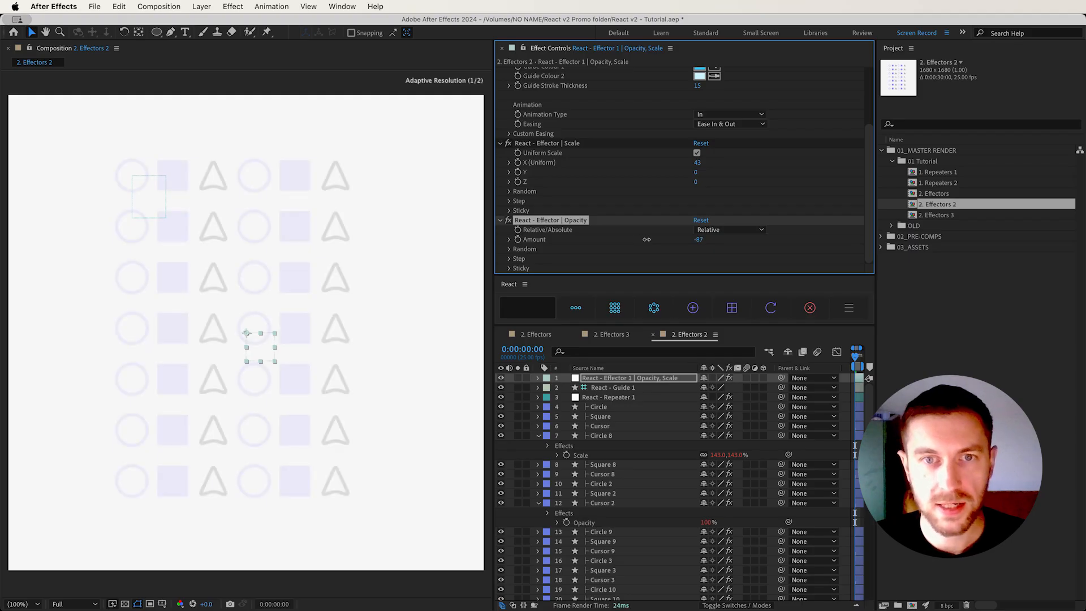
# Set the effector's falloff Shape to Circle, move it slightly down the grid, and review its Scale and Opacity settings
pyautogui.scroll(3, 650, 243)
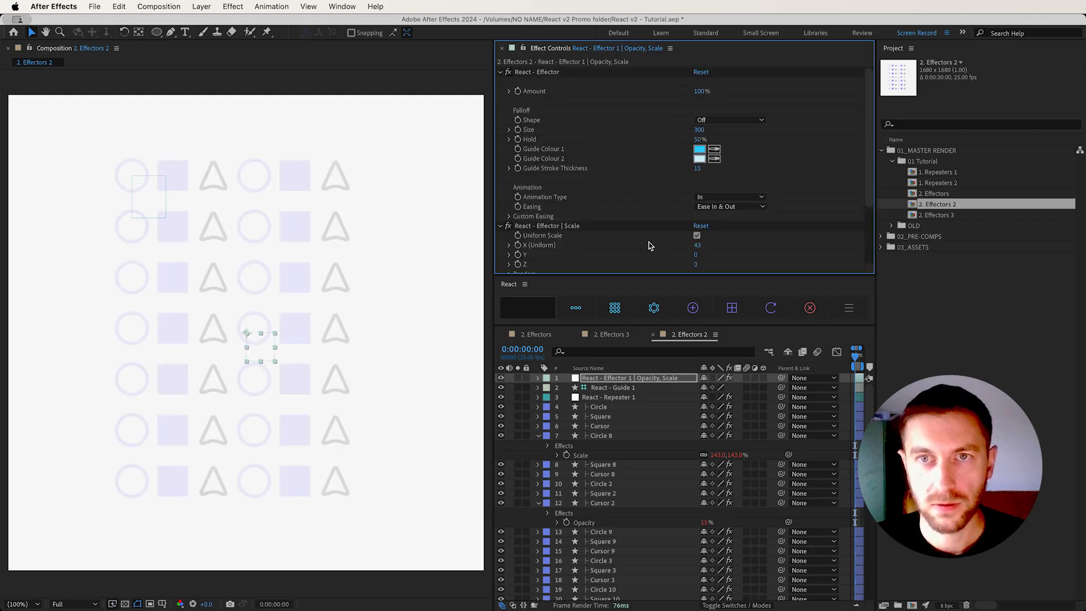
pyautogui.click(726, 121)
pyautogui.click(714, 144)
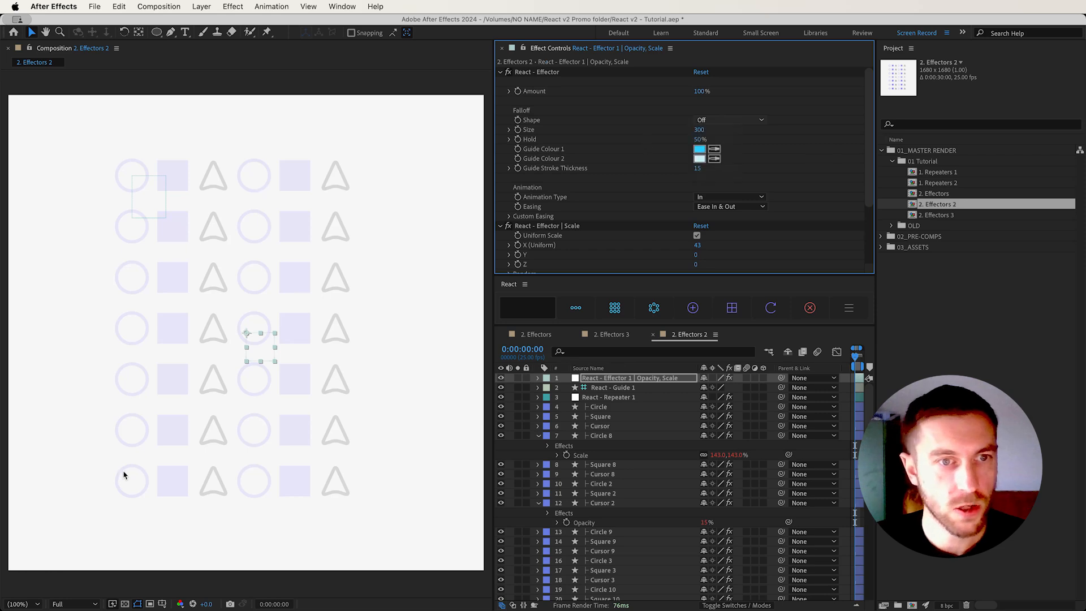
pyautogui.moveTo(259, 355); pyautogui.dragTo(280, 395)
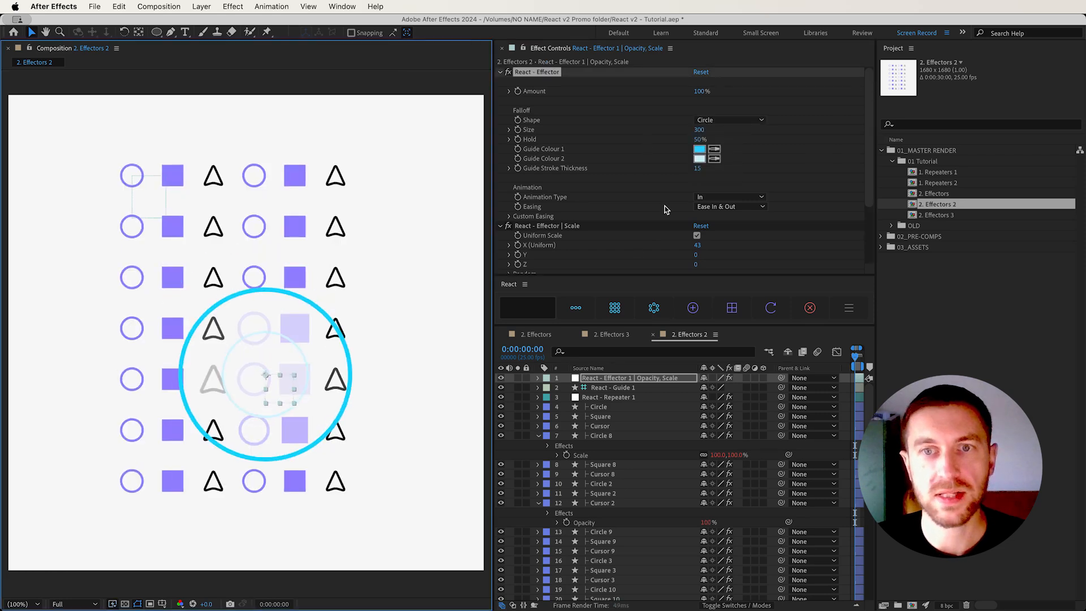
pyautogui.scroll(-1, 639, 226)
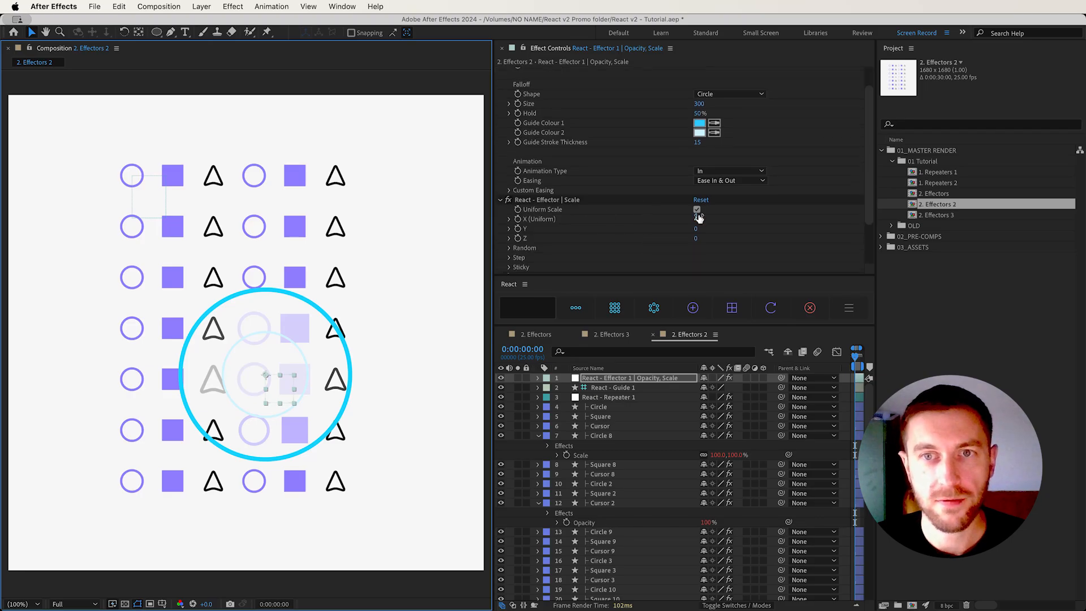
pyautogui.scroll(-2, 611, 230)
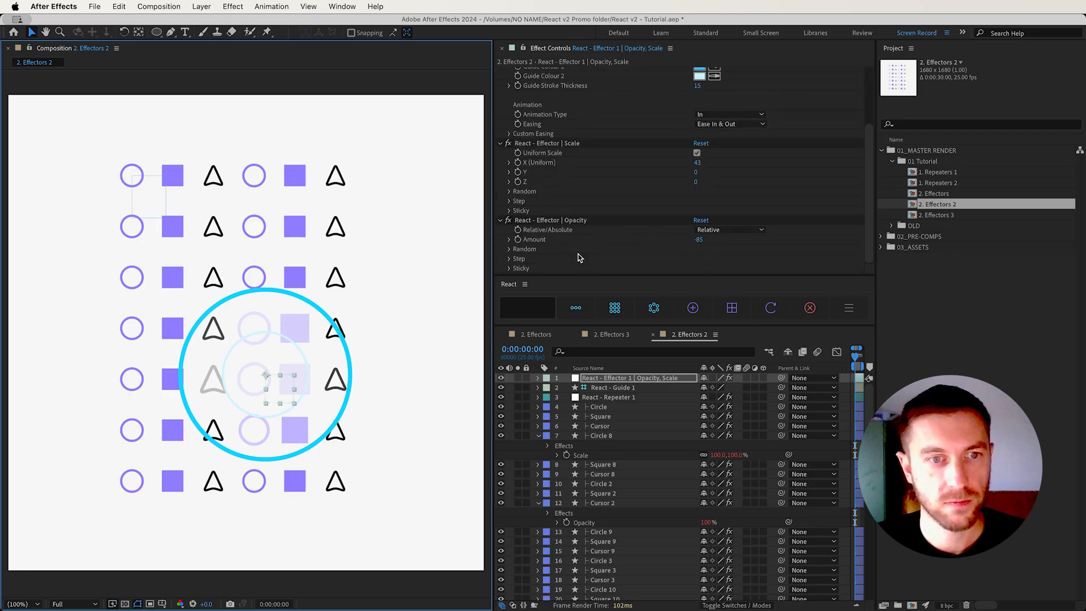
# In the 2. Effectors 3 composition, reveal and select the Opacity of the Circle, Square and Cursor layers and add an effector to them
pyautogui.click(611, 335)
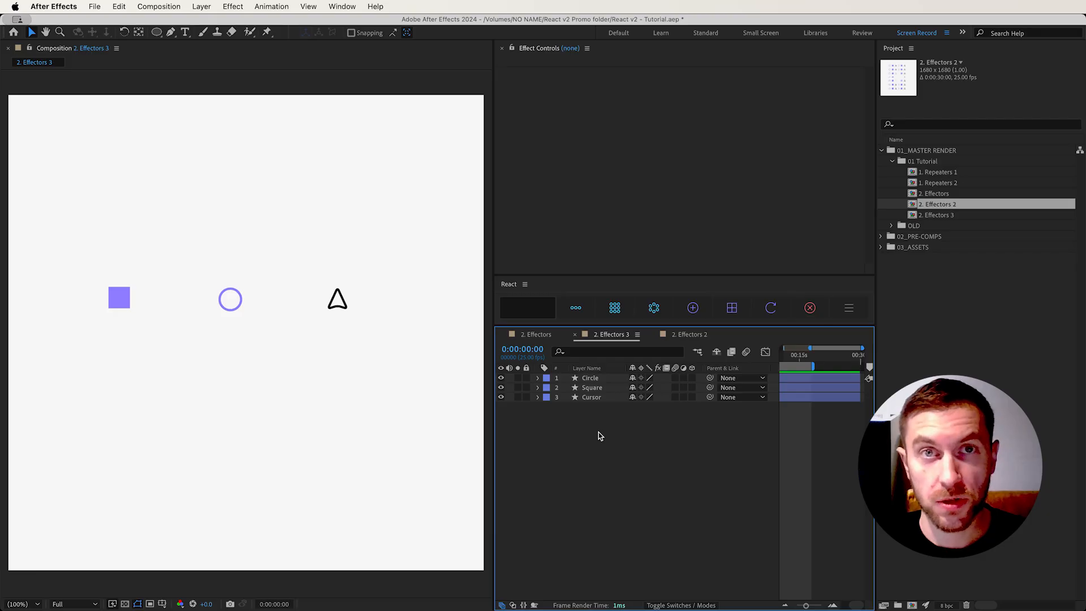
pyautogui.moveTo(597, 428); pyautogui.dragTo(603, 379)
pyautogui.press('t')
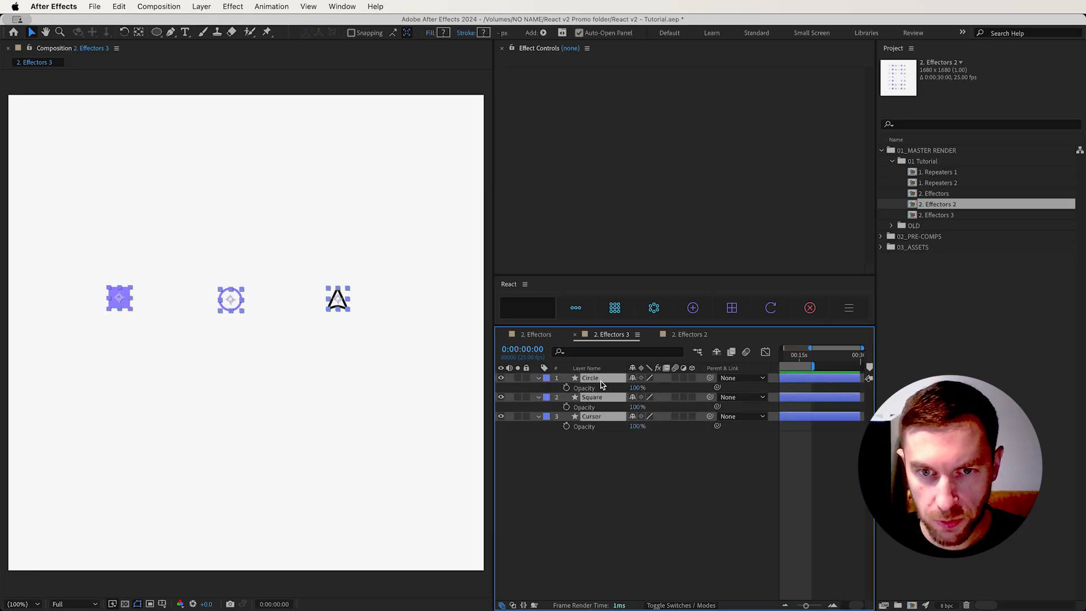
pyautogui.click(590, 389)
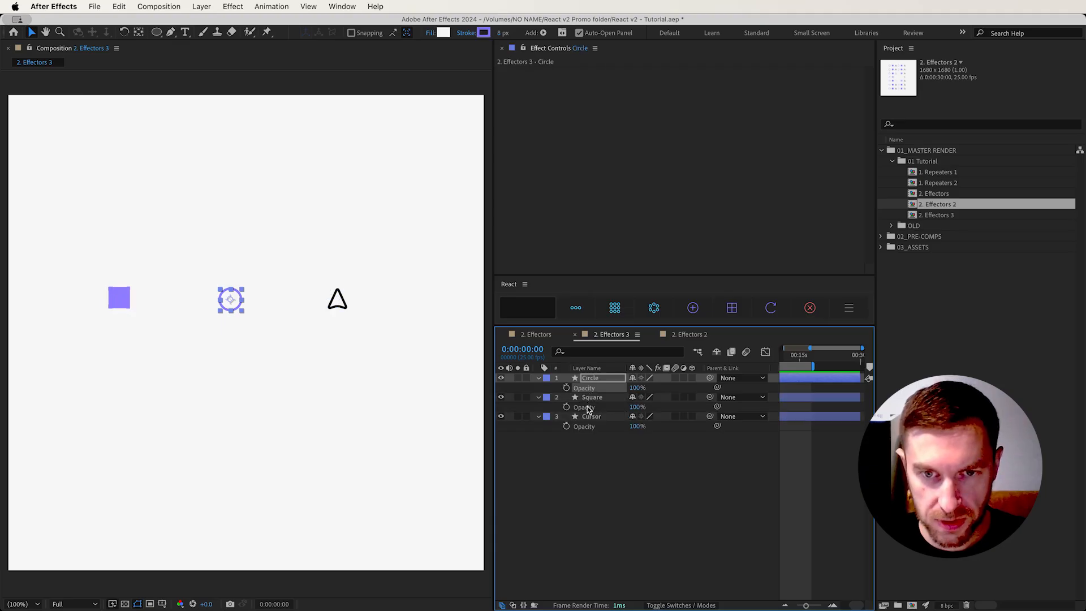
pyautogui.keyDown('shift'); pyautogui.click(588, 407); pyautogui.keyUp('shift')
pyautogui.keyDown('shift'); pyautogui.click(588, 428); pyautogui.keyUp('shift')
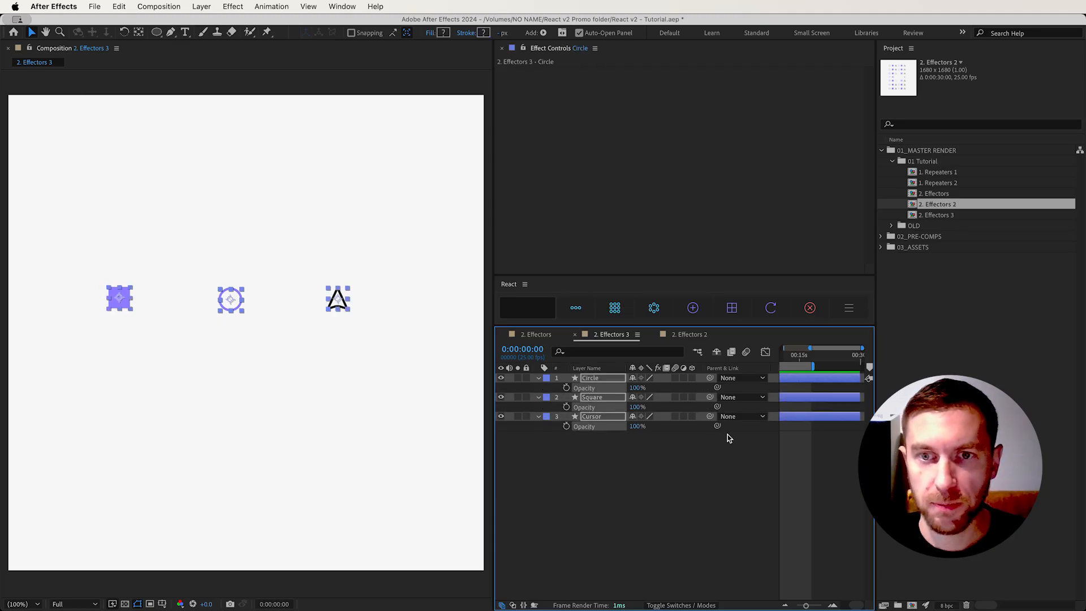
pyautogui.click(675, 311)
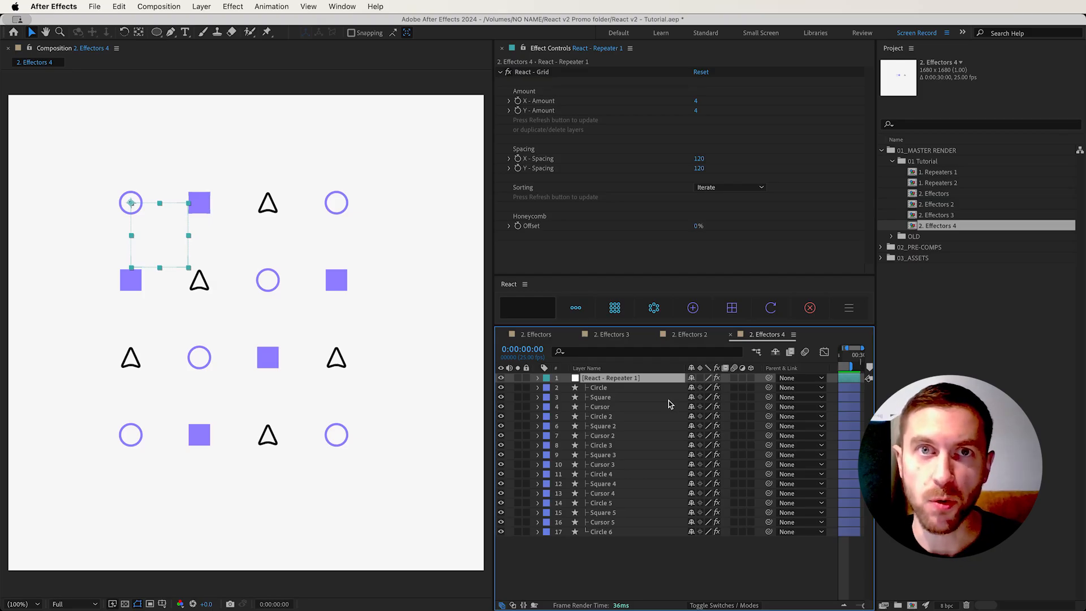
# In the 2. Effectors 4 composition, reveal the Circle layer's Position property and add an effector to it
pyautogui.click(627, 398)
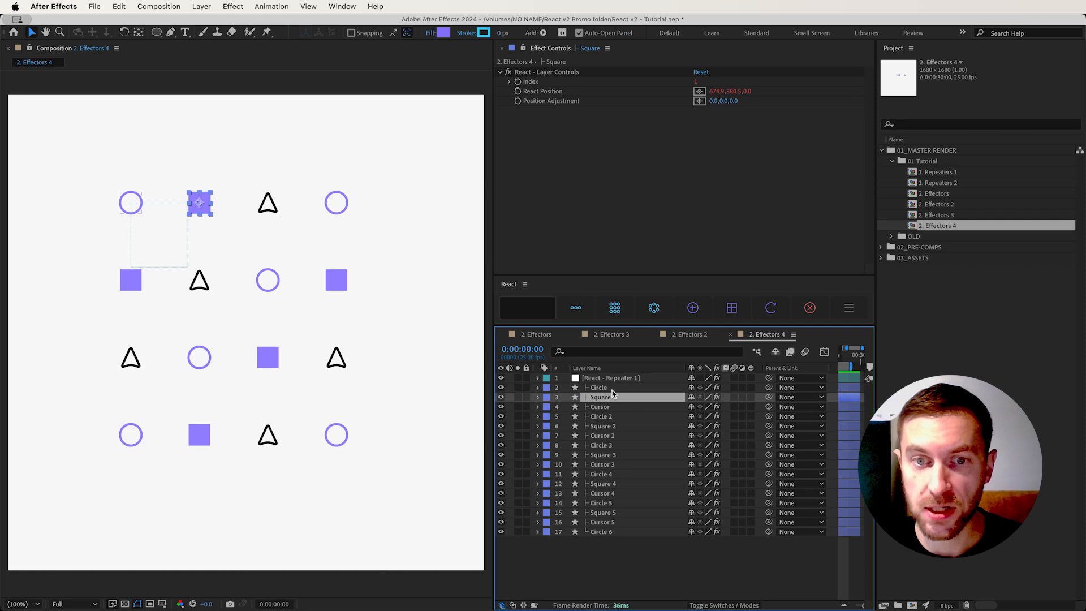
pyautogui.click(612, 389)
pyautogui.press('p')
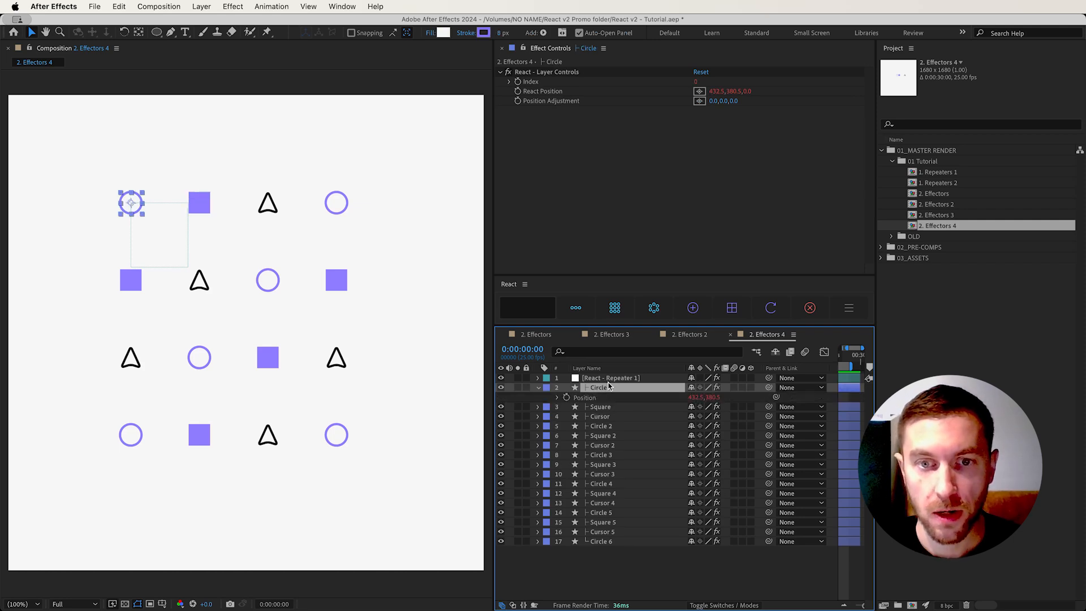
pyautogui.click(589, 398)
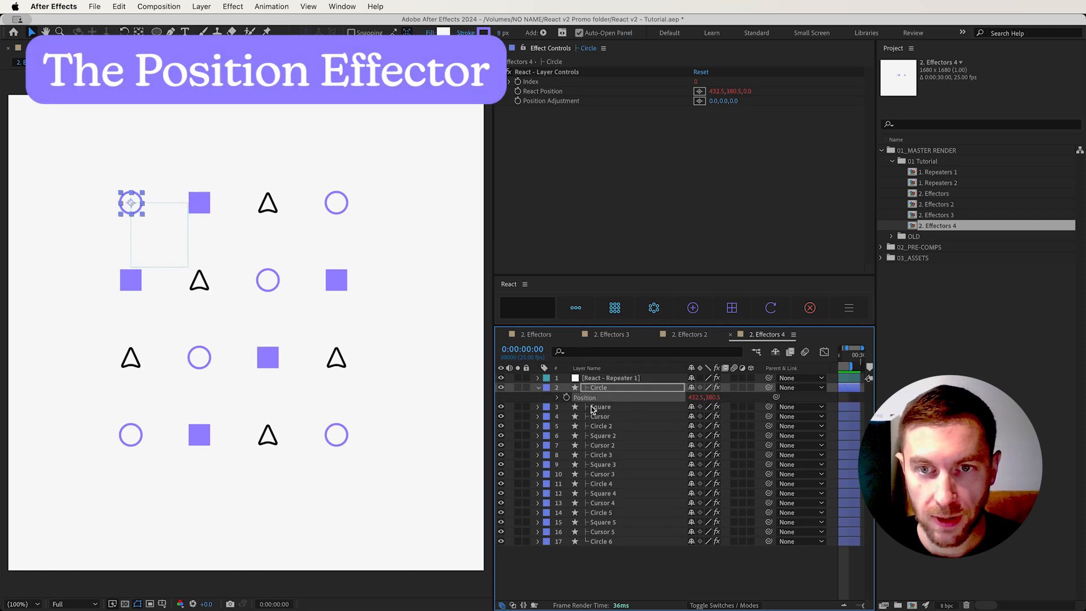
pyautogui.click(693, 307)
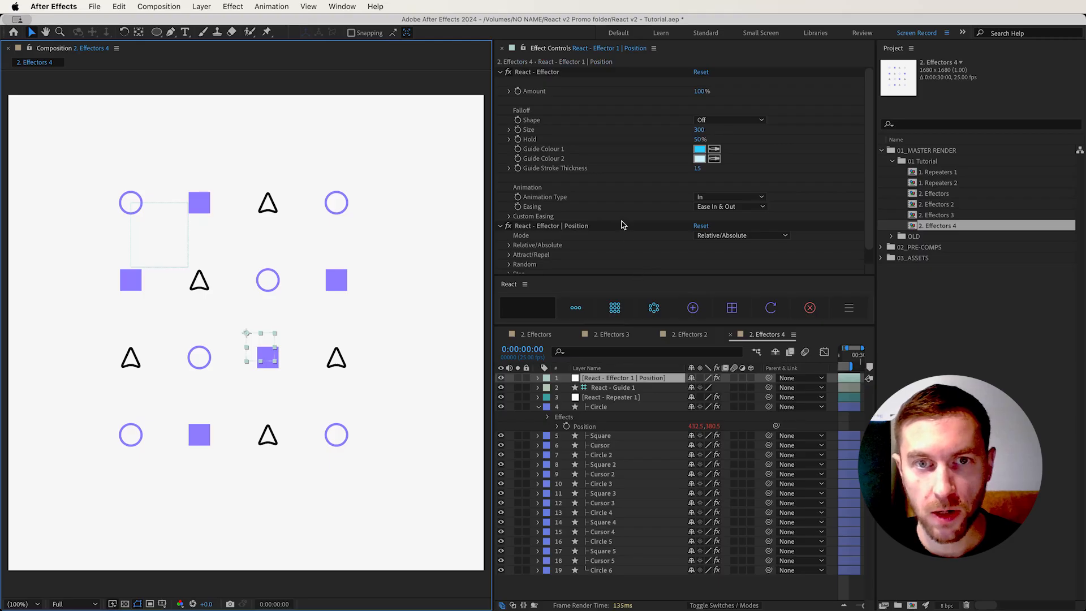
# Check the Position effector's Mode options, keep Relative/Absolute, and offset the grid by X 39 and Y 69
pyautogui.scroll(-1, 622, 225)
pyautogui.click(572, 212)
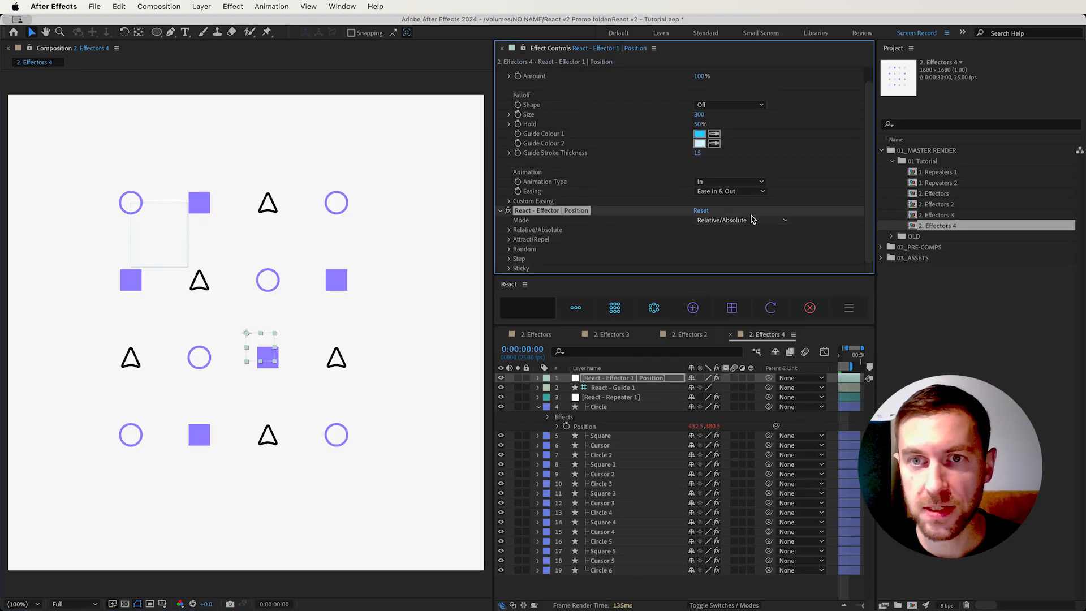
pyautogui.click(712, 222)
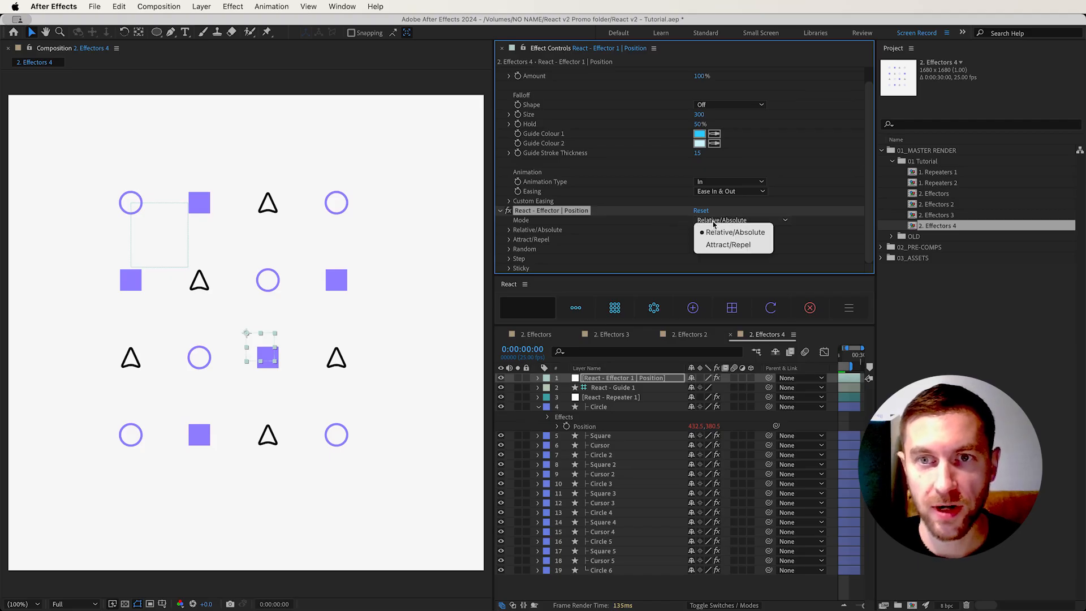
pyautogui.click(713, 222)
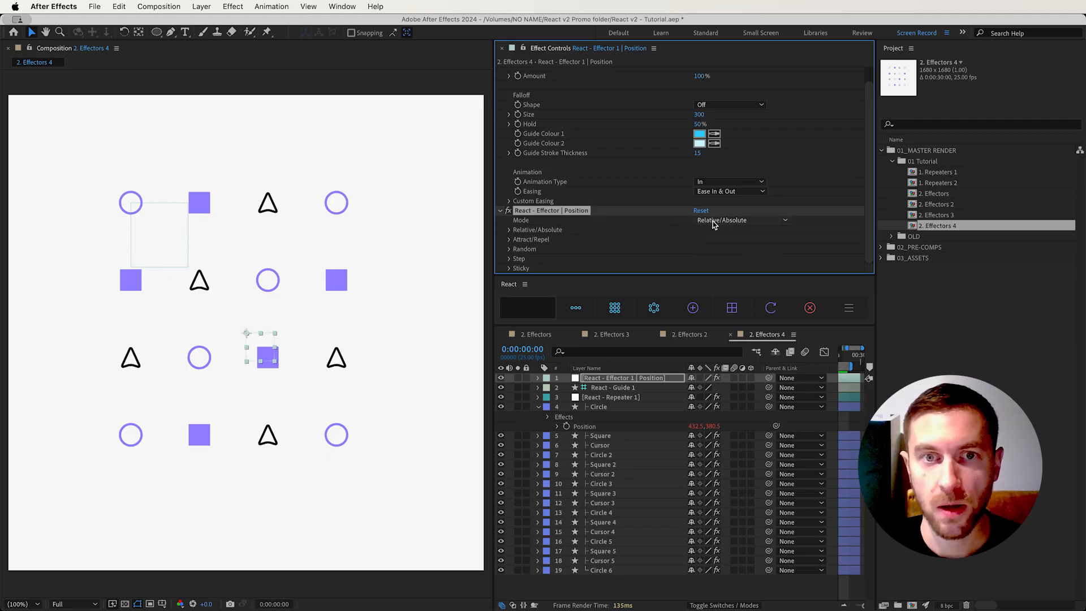
pyautogui.click(511, 232)
pyautogui.scroll(-3, 616, 200)
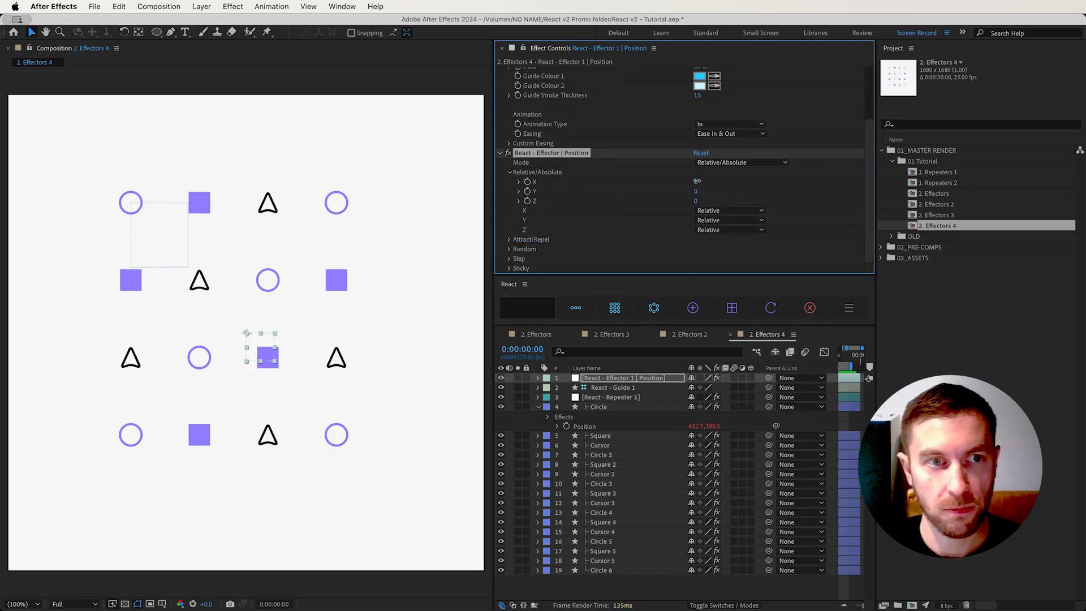
pyautogui.moveTo(696, 181); pyautogui.dragTo(726, 182)
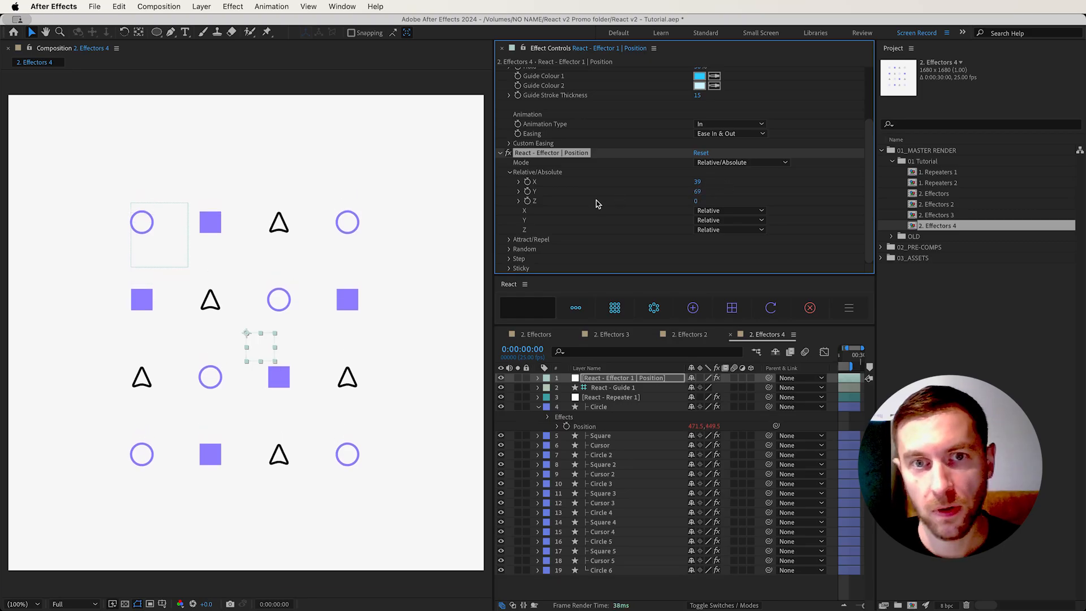
# Switch the Position effector's X and Y from Relative to Absolute and set both values to 500
pyautogui.click(731, 211)
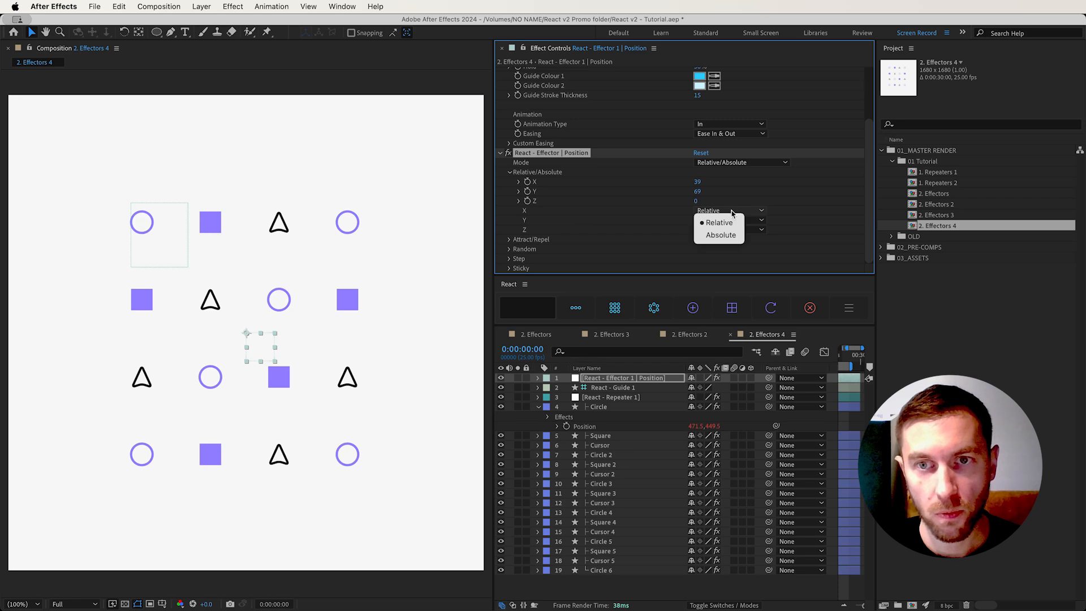
pyautogui.click(720, 235)
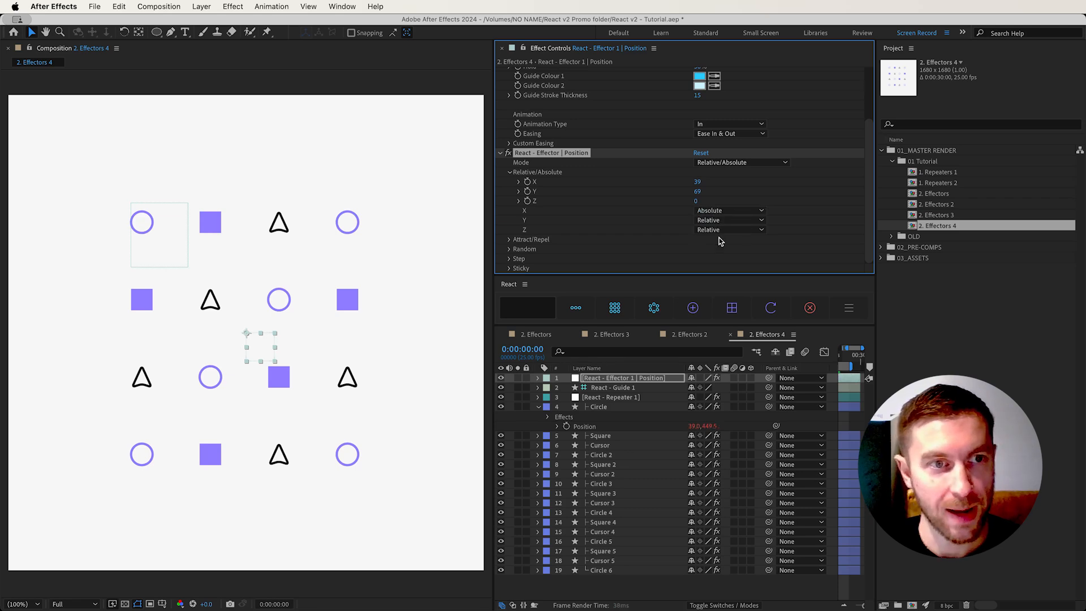
pyautogui.click(725, 221)
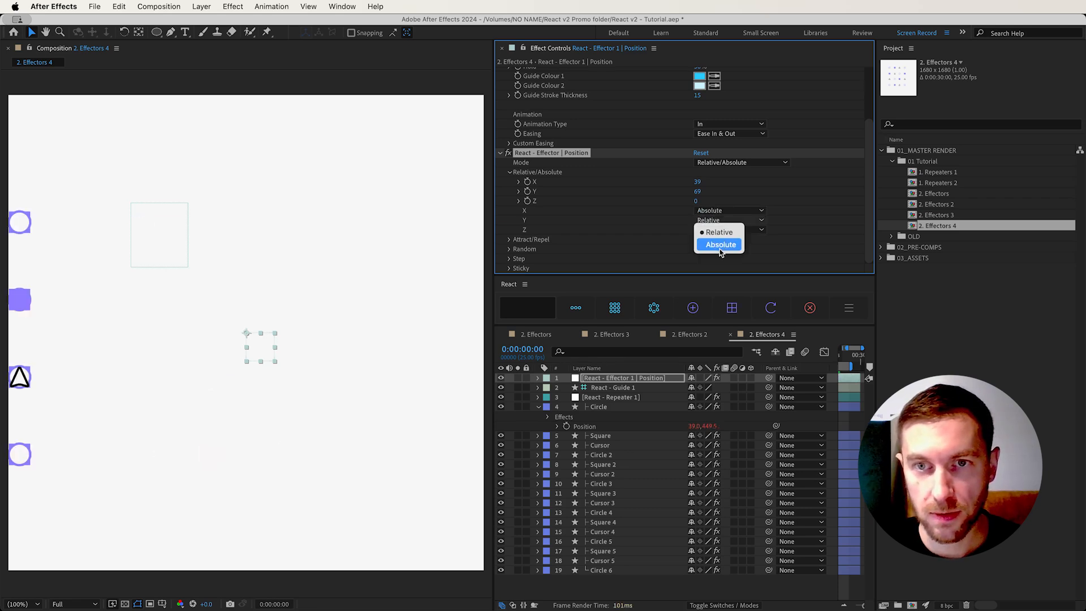
pyautogui.click(719, 245)
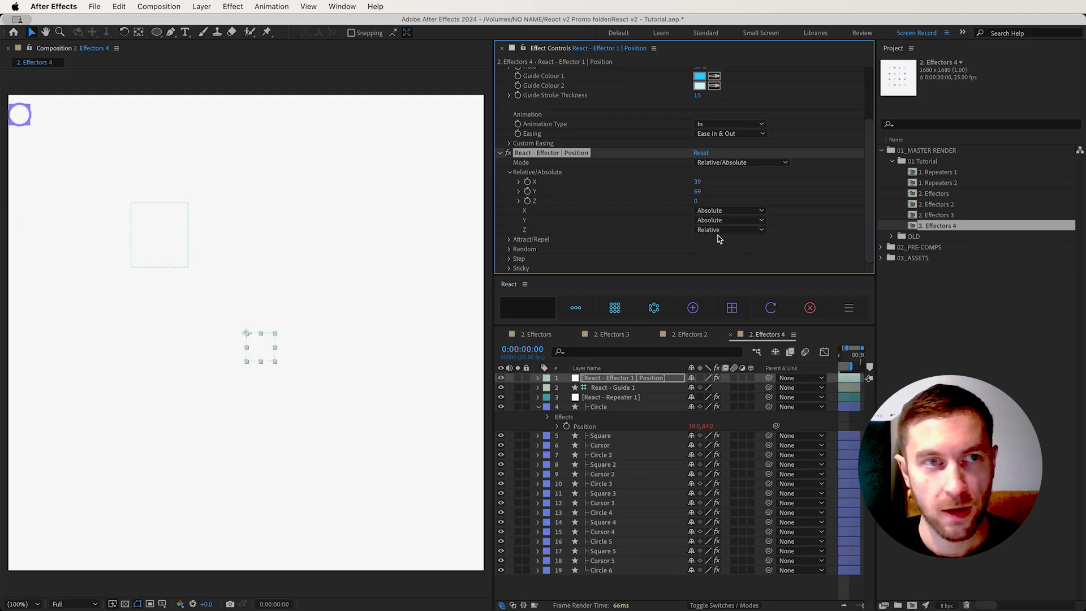
pyautogui.click(698, 182)
pyautogui.press('Tab')
pyautogui.write('500')
pyautogui.press('Return')
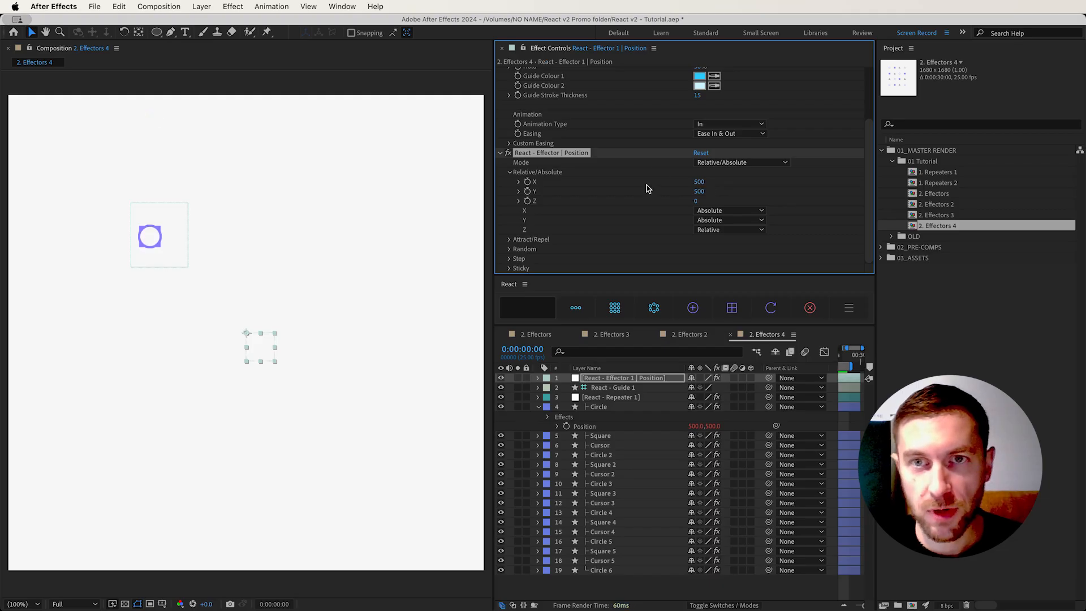
# Set the Position effector's falloff Shape to Circle
pyautogui.scroll(3, 646, 185)
pyautogui.click(718, 146)
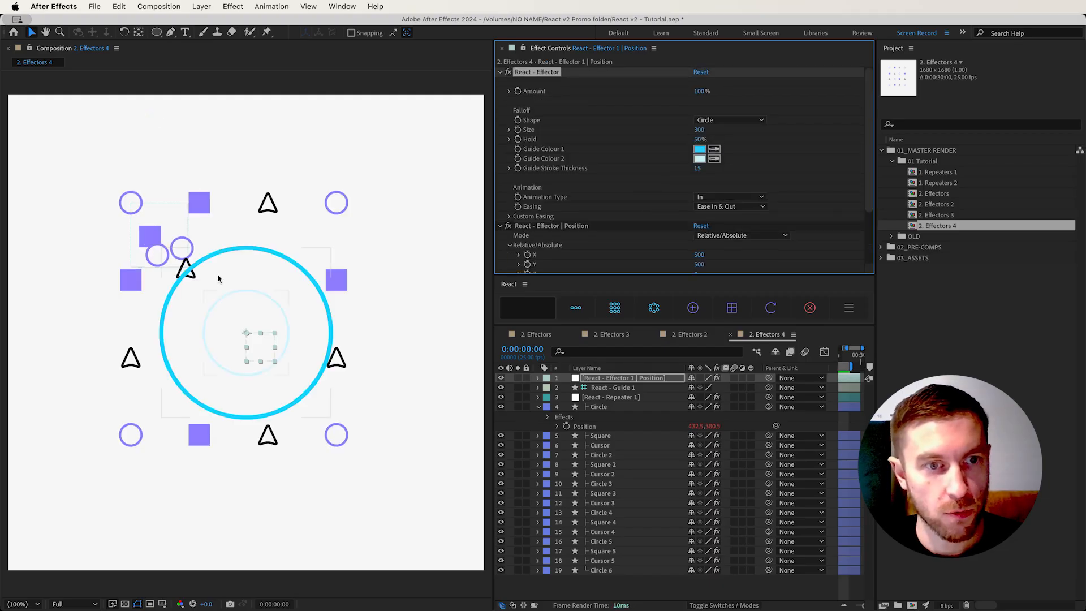
# Move the Position effector slightly right in the grid, switch its Mode to Attract/Repel, and reveal the Attract/Repel settings
pyautogui.moveTo(251, 352); pyautogui.dragTo(285, 355)
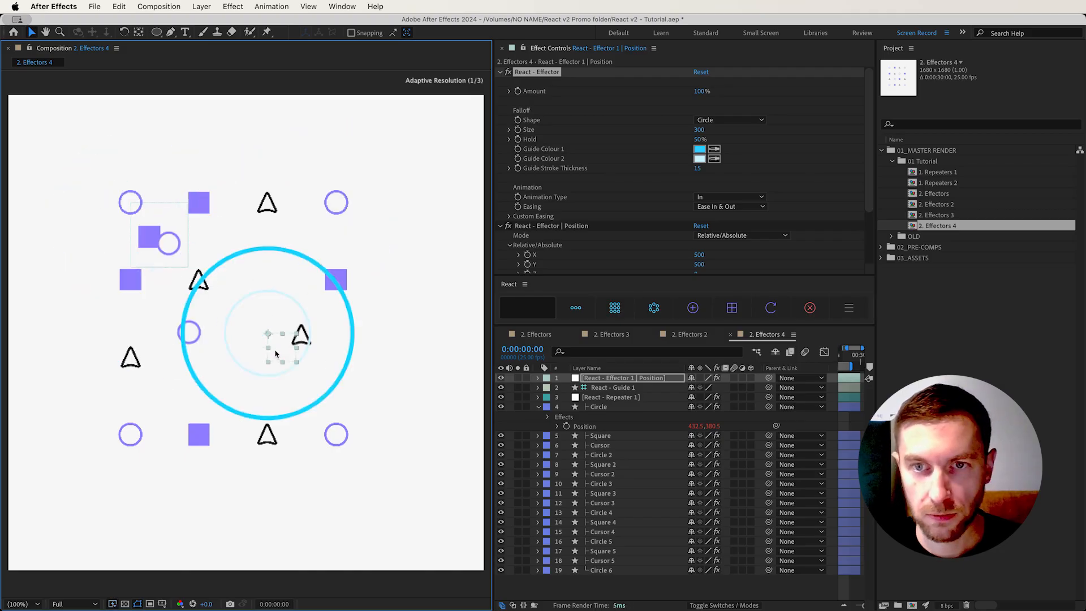
pyautogui.scroll(-4, 599, 232)
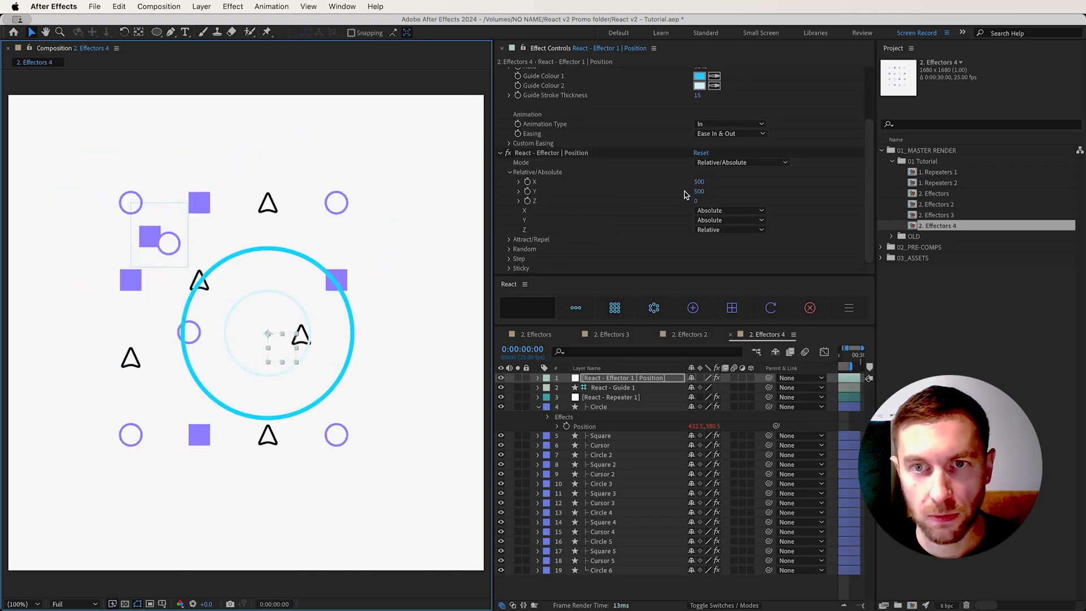
pyautogui.click(745, 163)
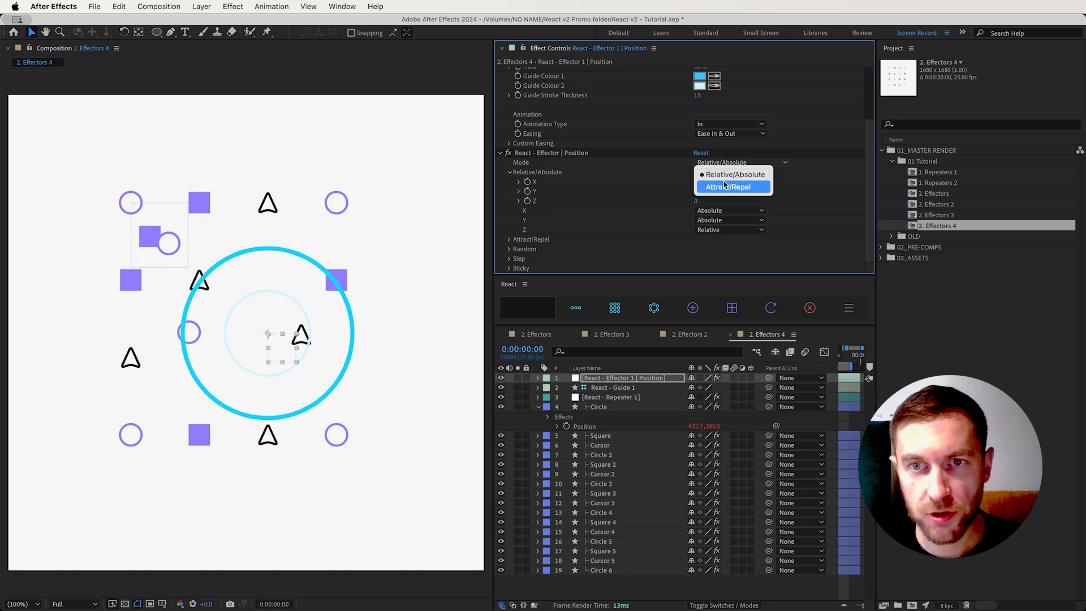
pyautogui.click(723, 185)
pyautogui.click(510, 172)
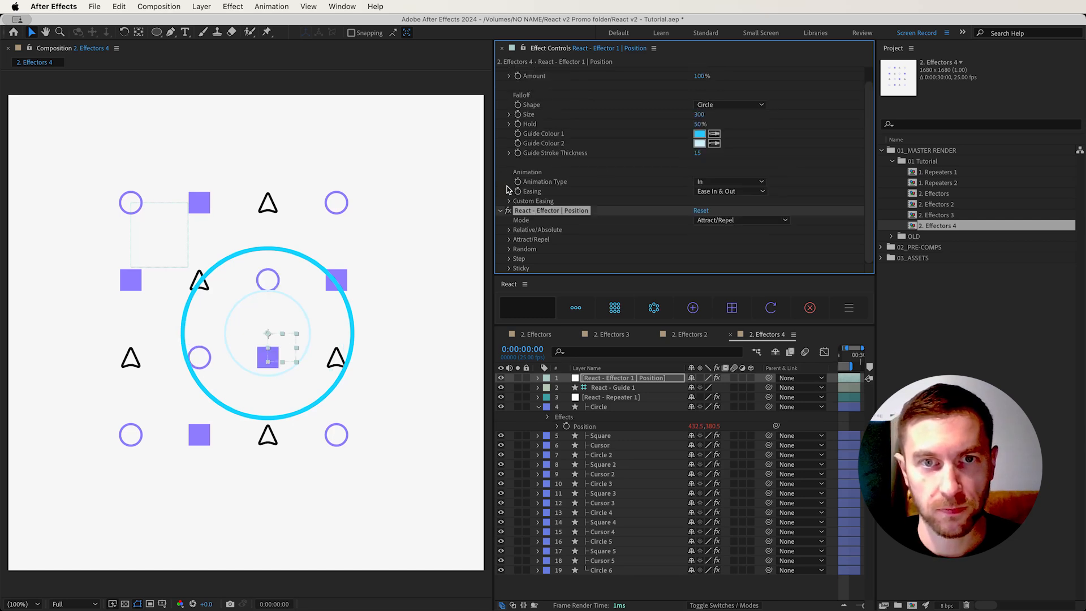
pyautogui.click(509, 240)
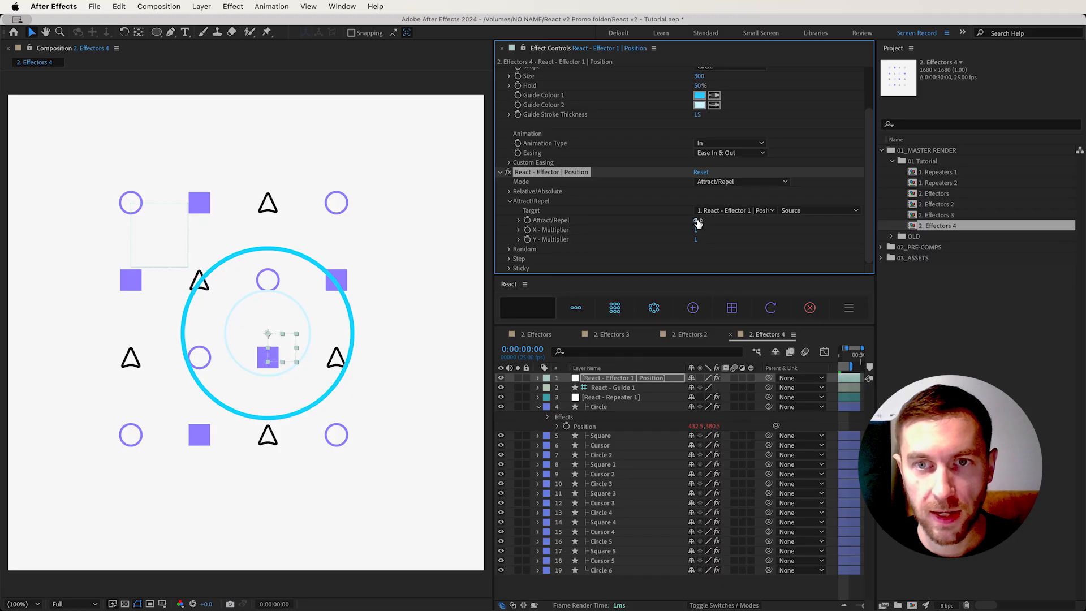
# Set the Attract/Repel value to -157 and move the effector slightly up and left to test the attraction
pyautogui.moveTo(702, 220); pyautogui.dragTo(615, 228)
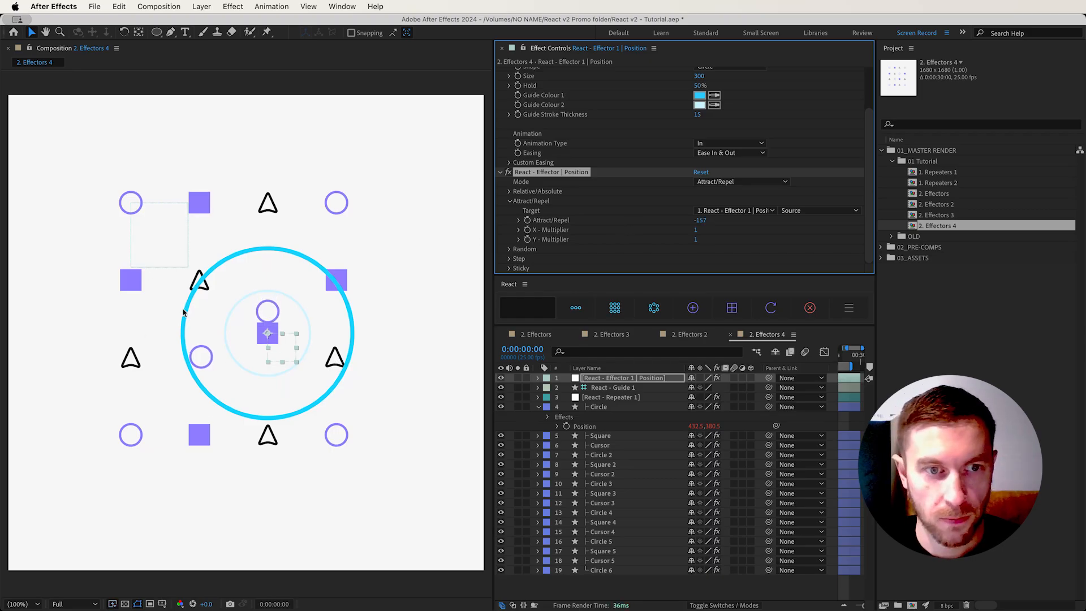
pyautogui.moveTo(280, 353); pyautogui.dragTo(254, 334)
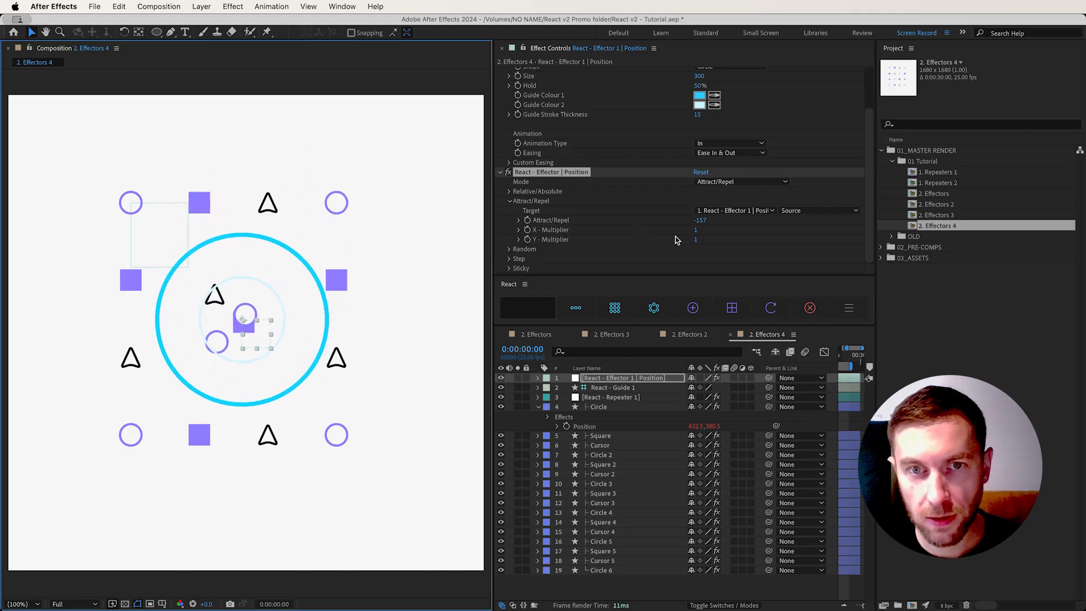
# Set the Attract/Repel X - Multiplier to 2 and Y - Multiplier to 0, testing them by moving the effector through the grid
pyautogui.click(696, 231)
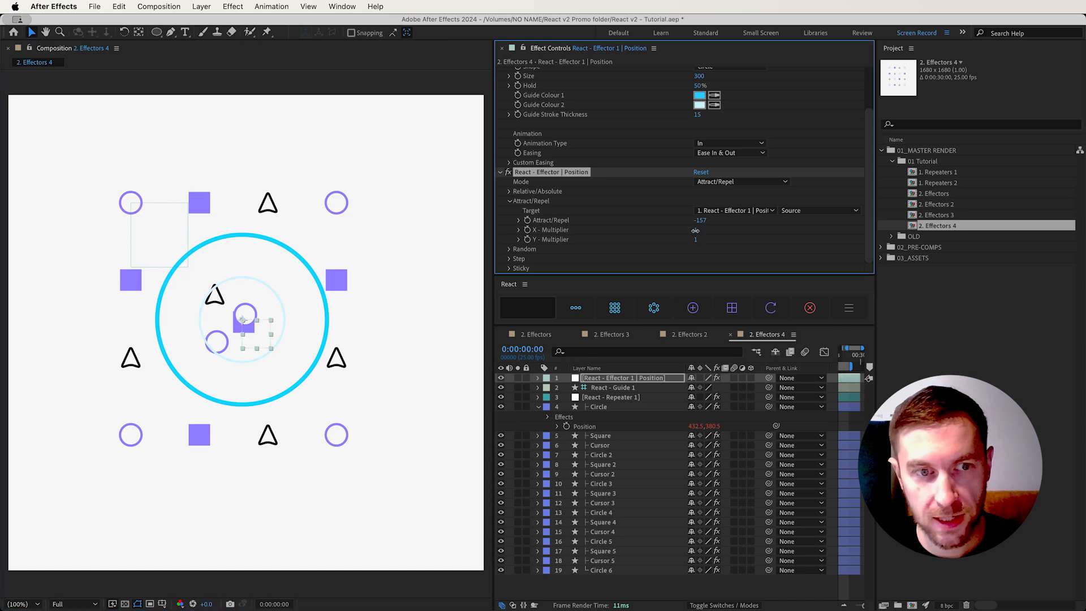
pyautogui.moveTo(700, 231); pyautogui.dragTo(758, 225)
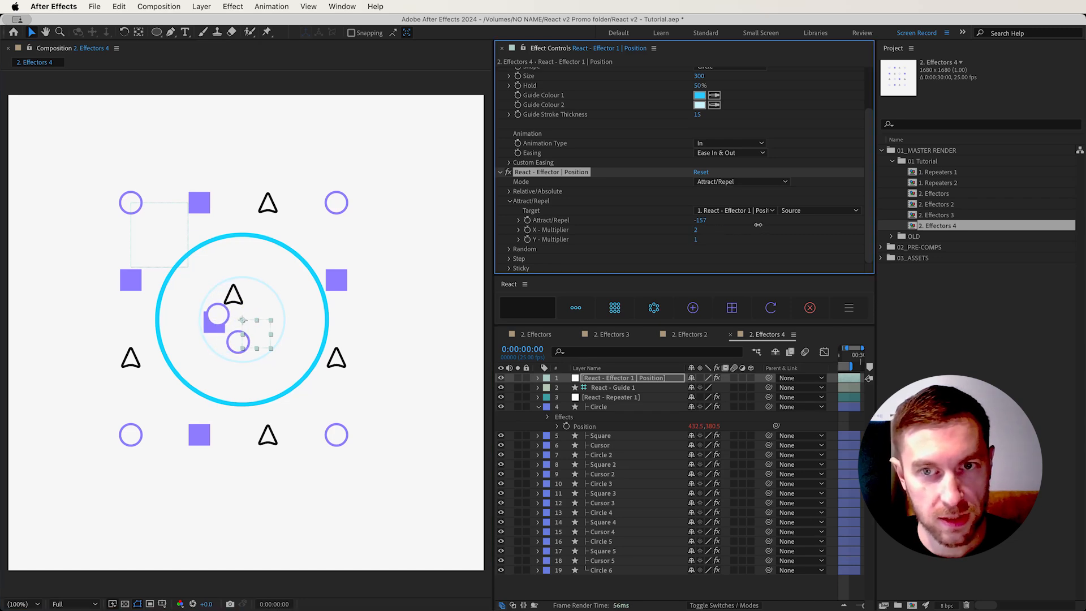
pyautogui.click(695, 242)
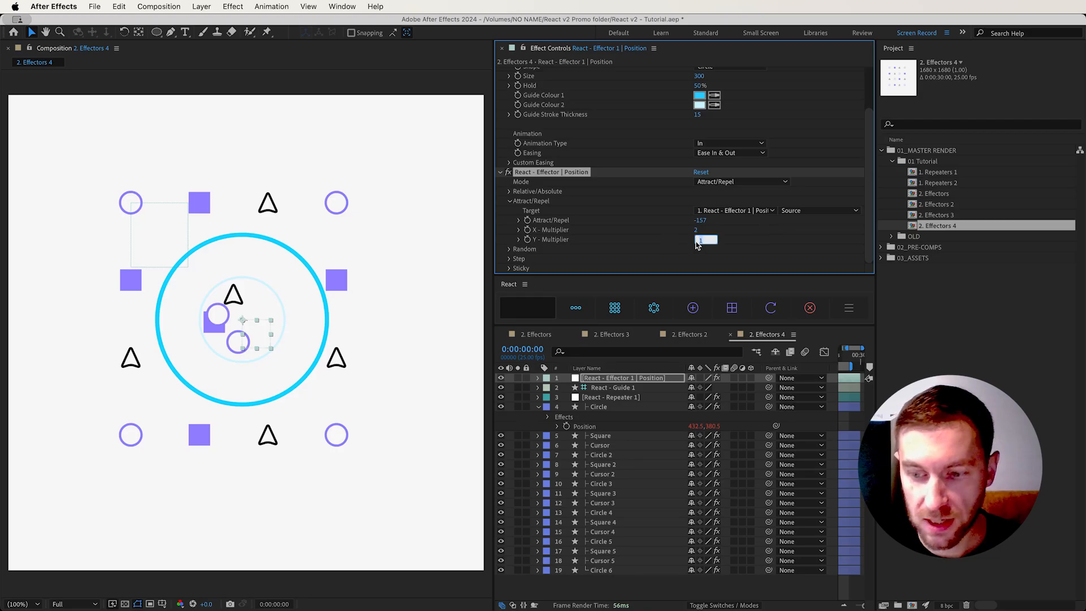
pyautogui.write('0')
pyautogui.press('Return')
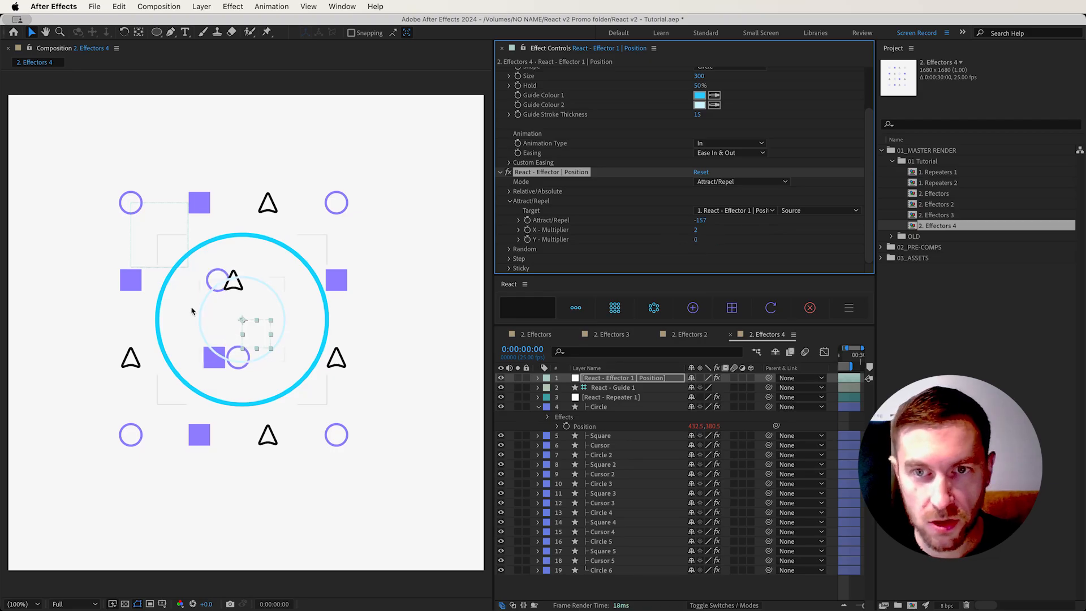
pyautogui.moveTo(251, 336); pyautogui.dragTo(235, 363)
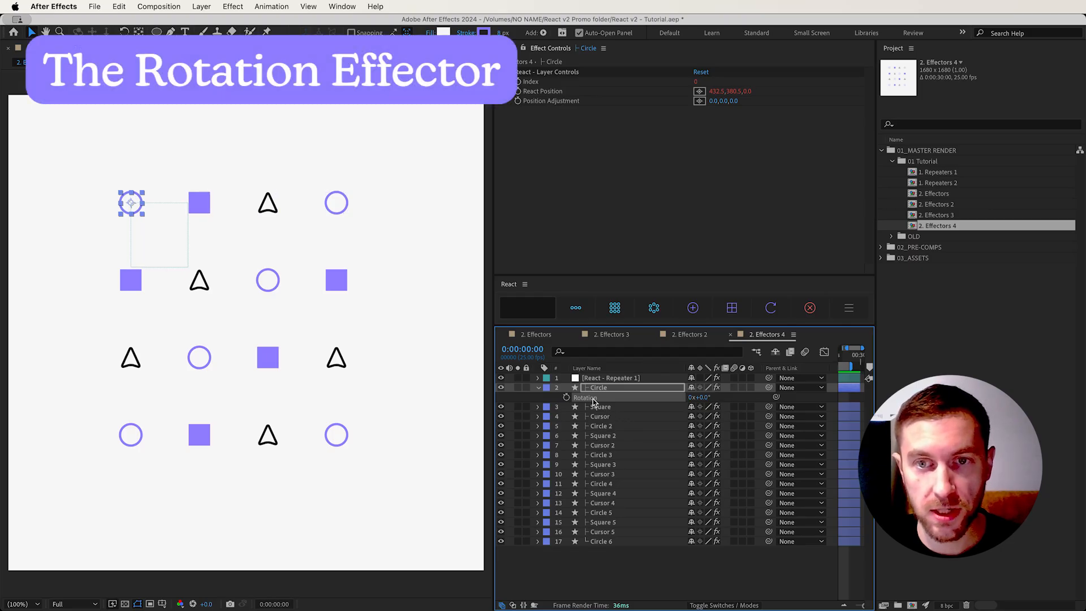
# Add an effector to the Circle layer's Rotation property and, in Relative mode, set its Z rotation to 34°
pyautogui.click(693, 308)
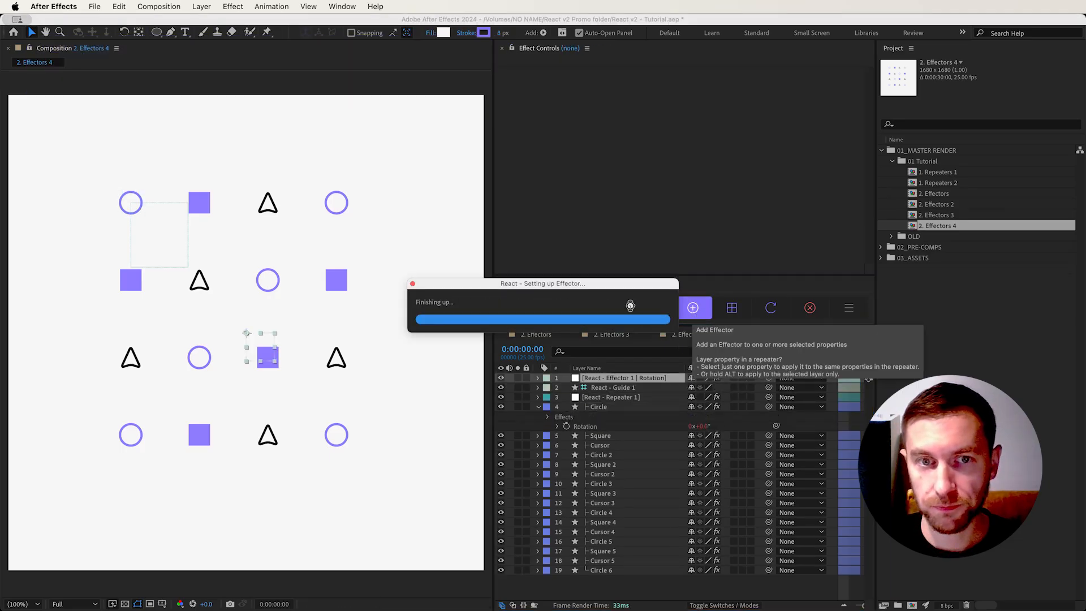
pyautogui.scroll(-1, 576, 190)
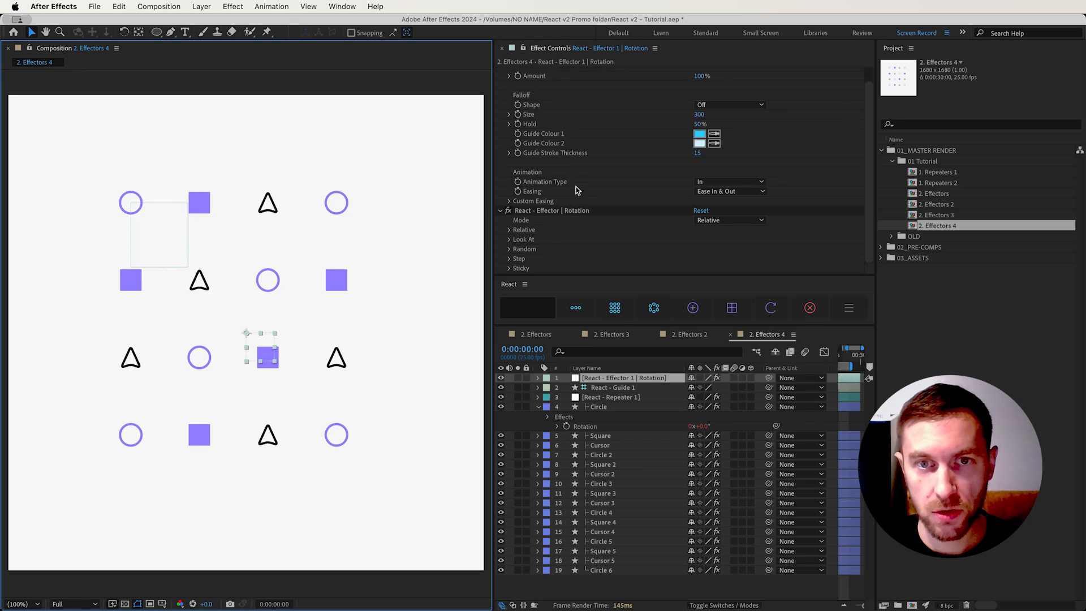
pyautogui.click(723, 222)
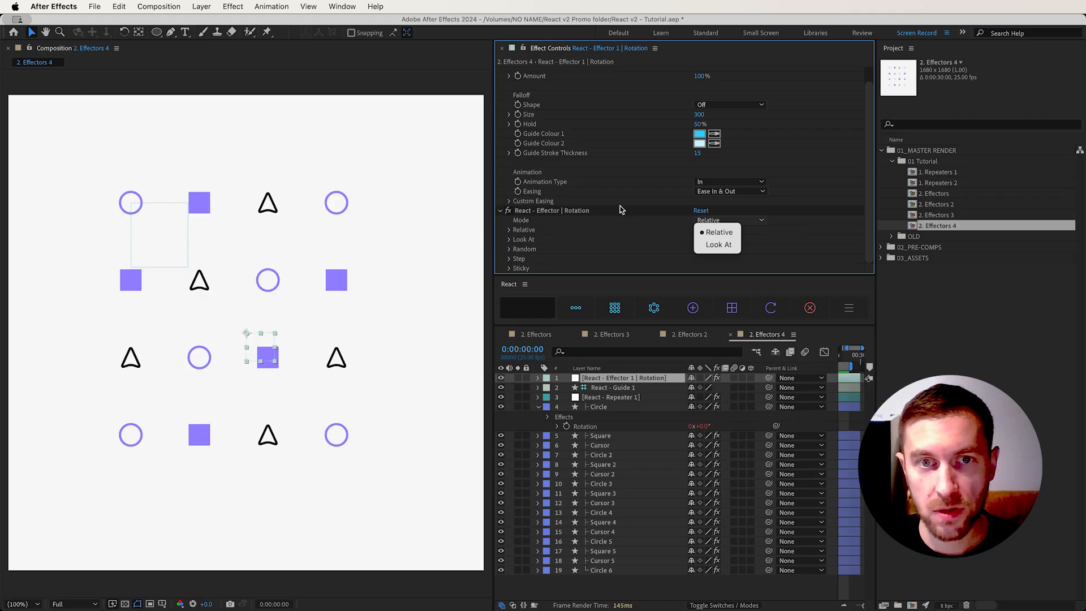
pyautogui.click(509, 233)
pyautogui.click(508, 230)
pyautogui.scroll(-3, 566, 215)
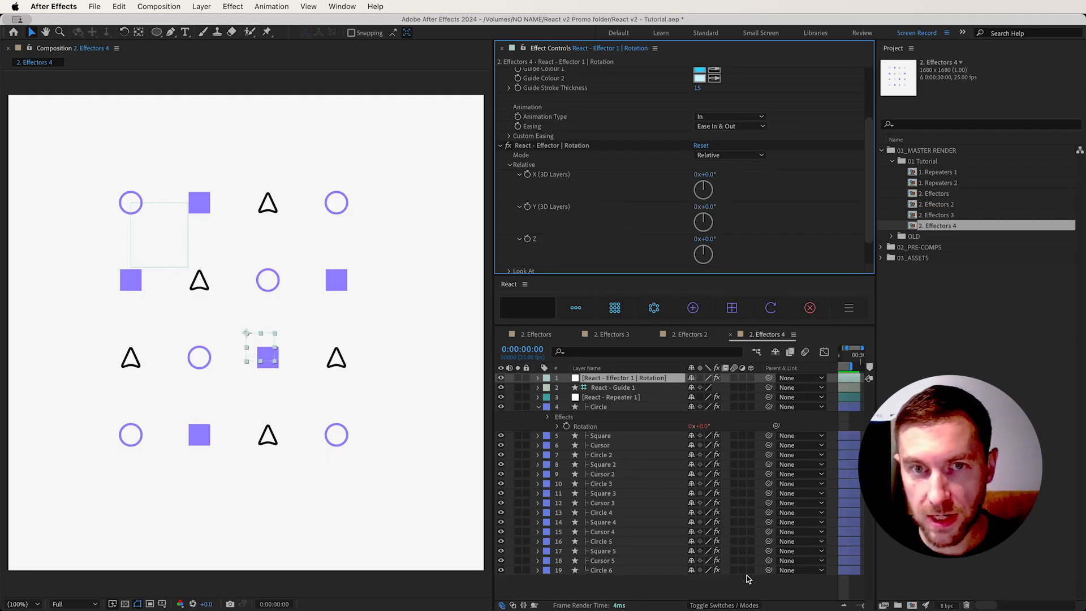
pyautogui.moveTo(714, 238); pyautogui.dragTo(727, 238)
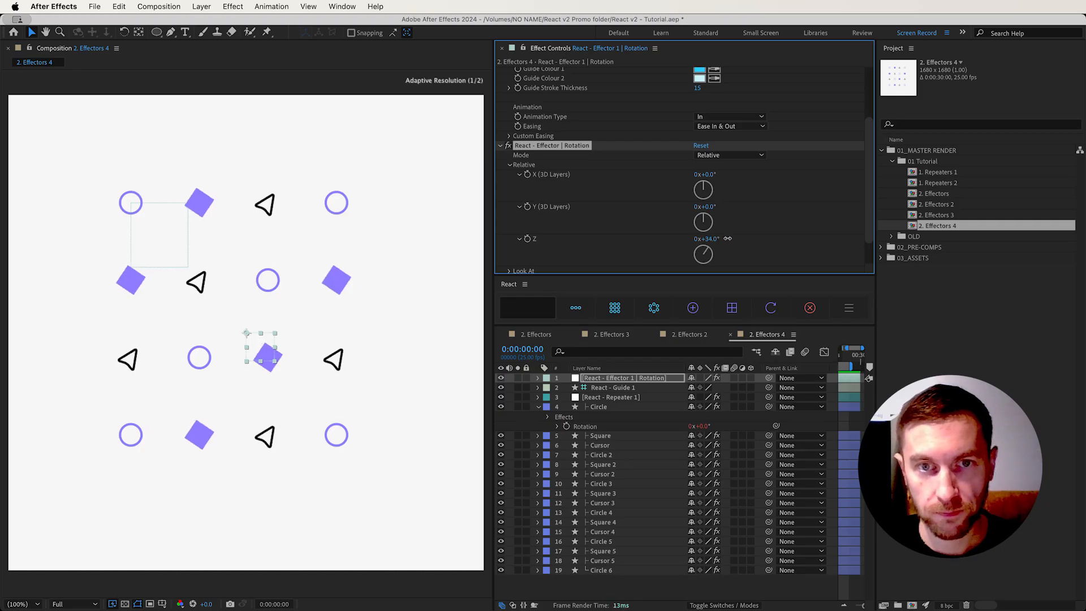
# Make the repeater's shape layers 3D and set the Rotation effector's X to 40° and Y to 20°
pyautogui.scroll(-2, 548, 225)
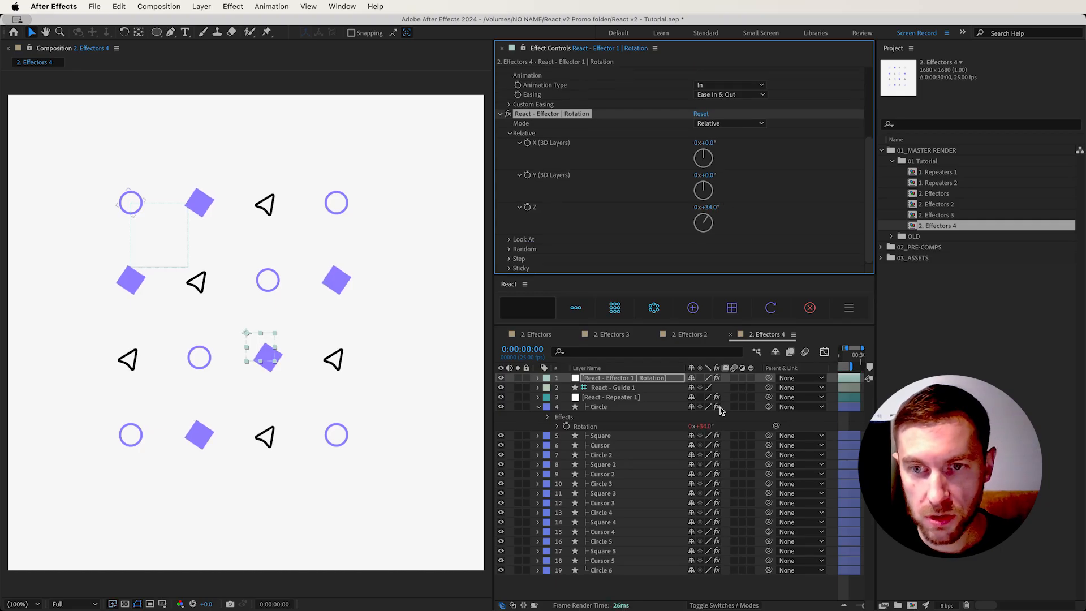
pyautogui.moveTo(752, 407); pyautogui.dragTo(720, 553)
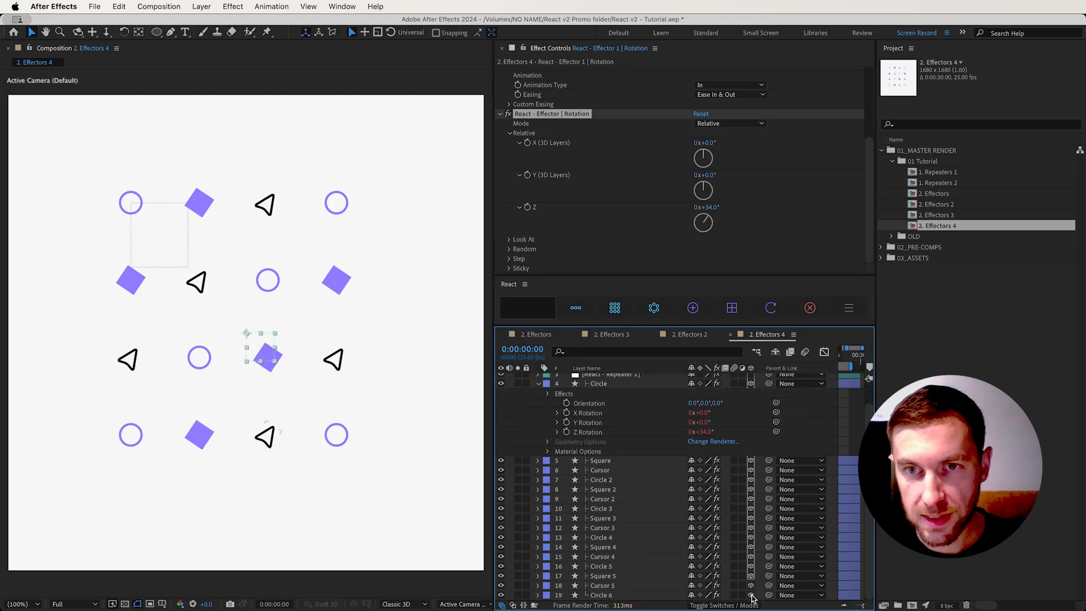
pyautogui.moveTo(701, 143); pyautogui.dragTo(735, 142)
pyautogui.moveTo(702, 175); pyautogui.dragTo(731, 169)
pyautogui.moveTo(723, 169); pyautogui.dragTo(719, 169)
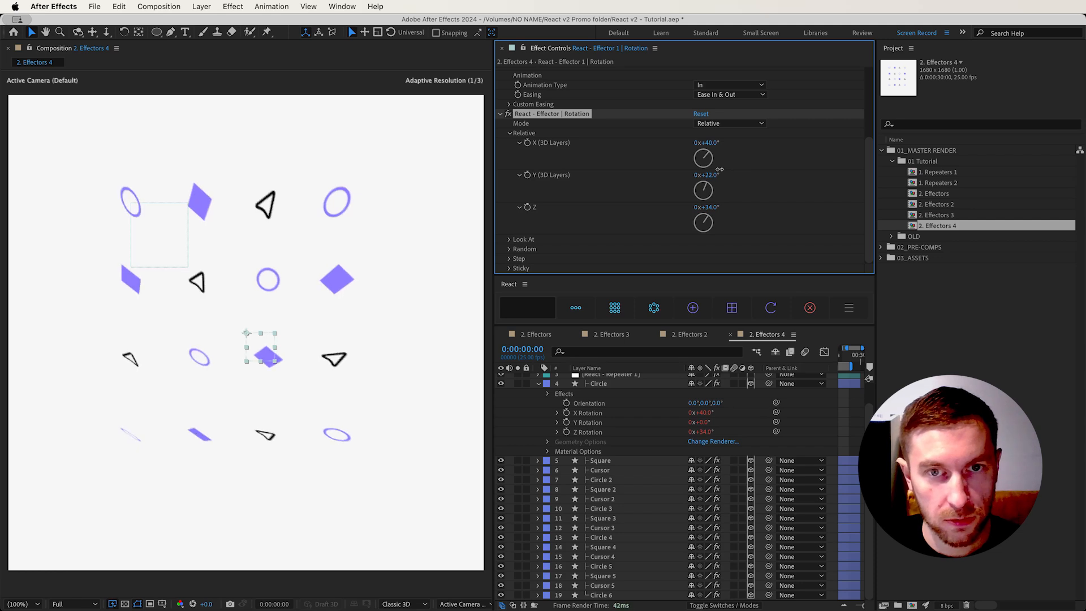
# Switch the Rotation effector's Mode to Look At and reveal its Look At target and offset settings
pyautogui.click(742, 124)
pyautogui.click(722, 148)
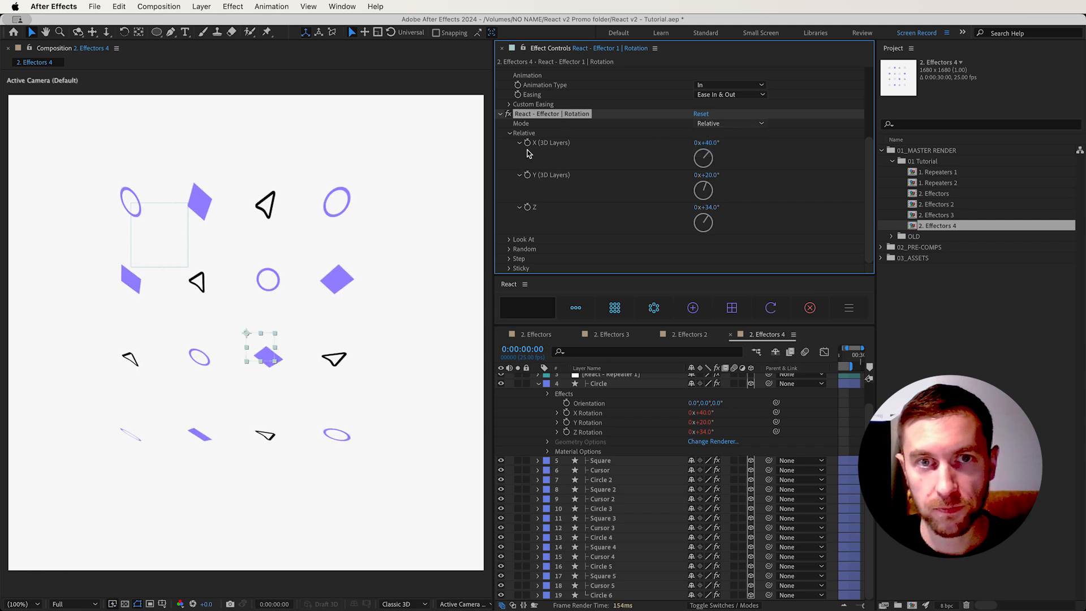
pyautogui.click(509, 135)
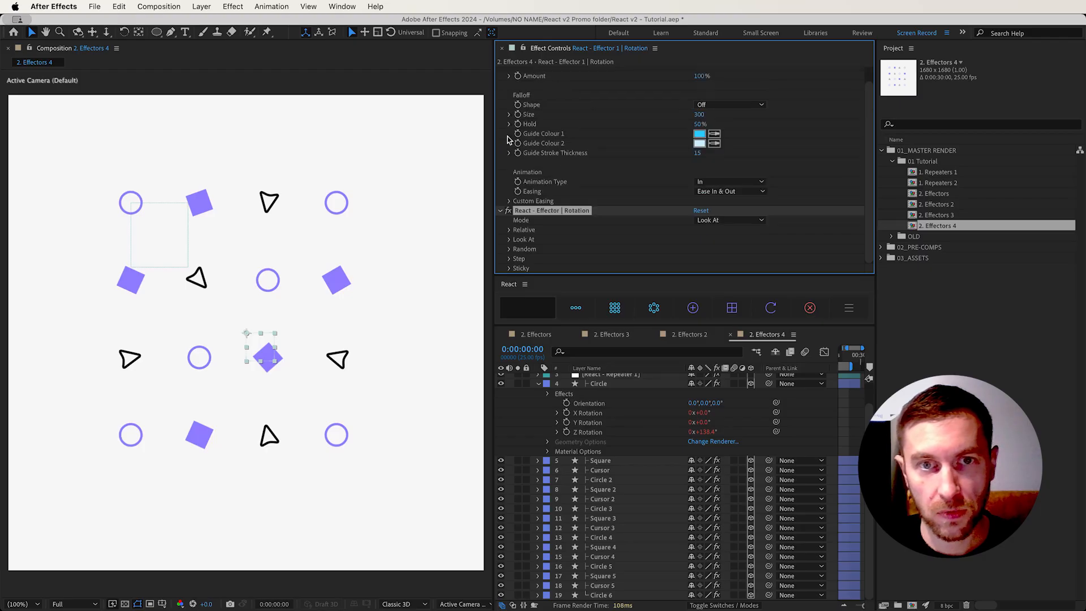
pyautogui.click(510, 241)
pyautogui.scroll(-2, 643, 210)
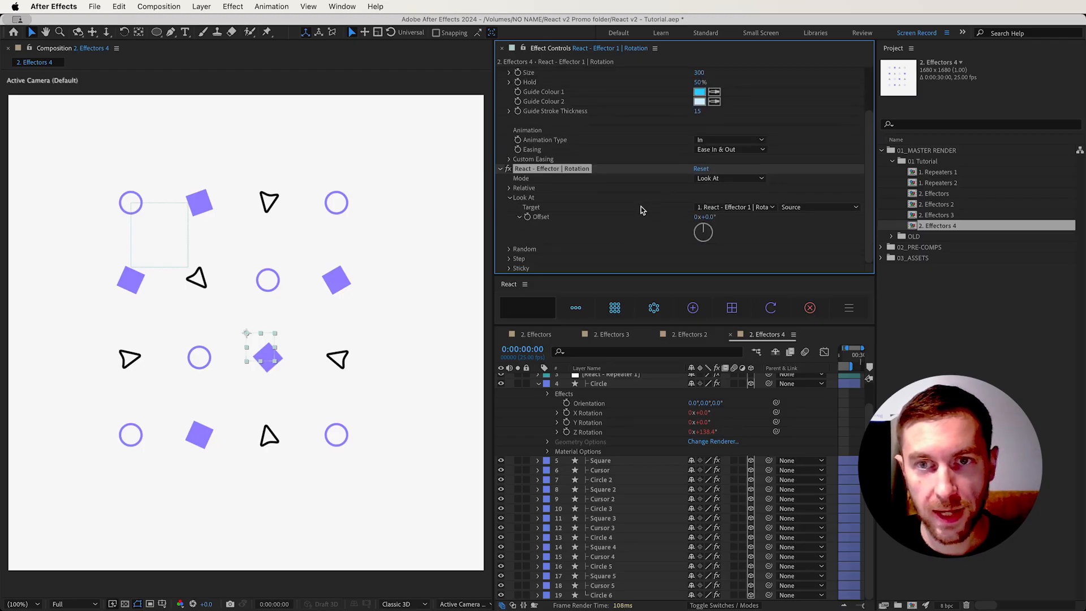
# Move the Rotation effector up and right within the grid and increase its Look At Offset angle
pyautogui.scroll(2, 653, 371)
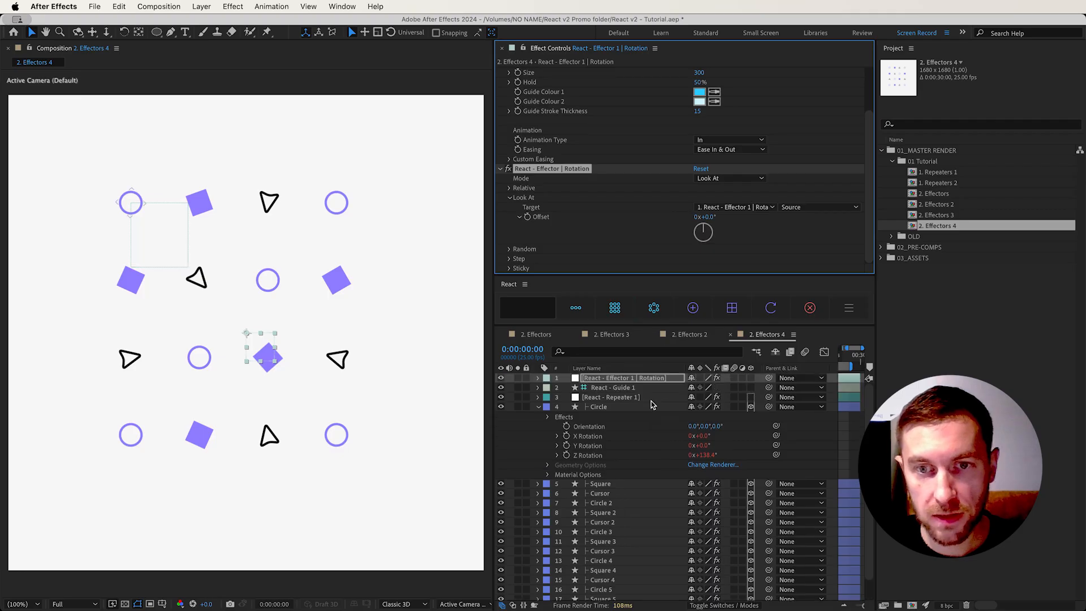
pyautogui.click(645, 380)
pyautogui.moveTo(270, 342); pyautogui.dragTo(313, 319)
pyautogui.moveTo(715, 218); pyautogui.dragTo(739, 215)
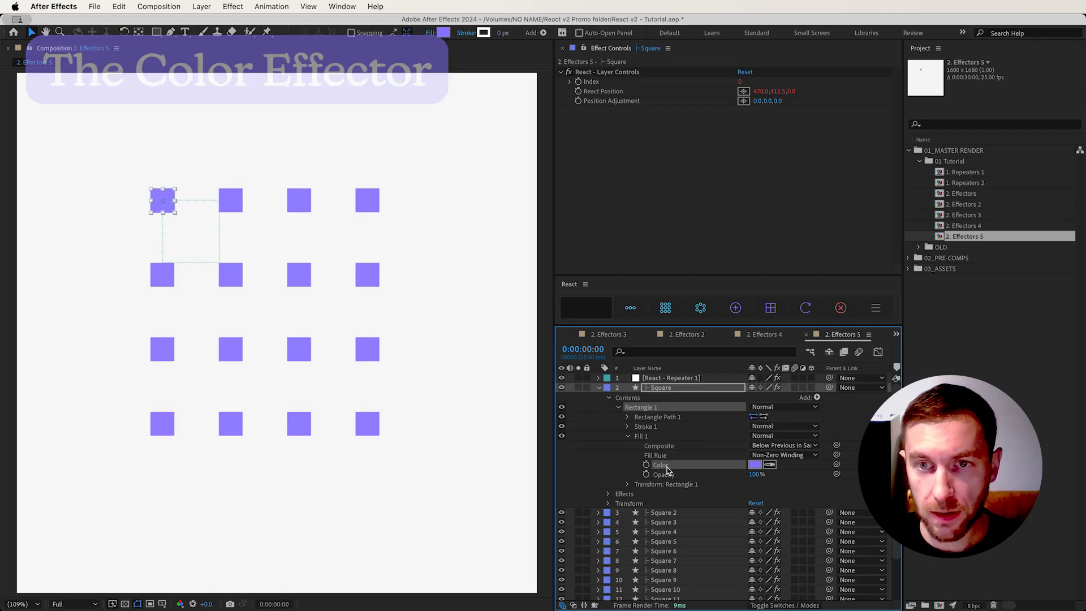
# Add an effector to the Square layer's Fill Color in 2. Effectors 5, check the Color Mode options, and keep Single Color
pyautogui.click(743, 306)
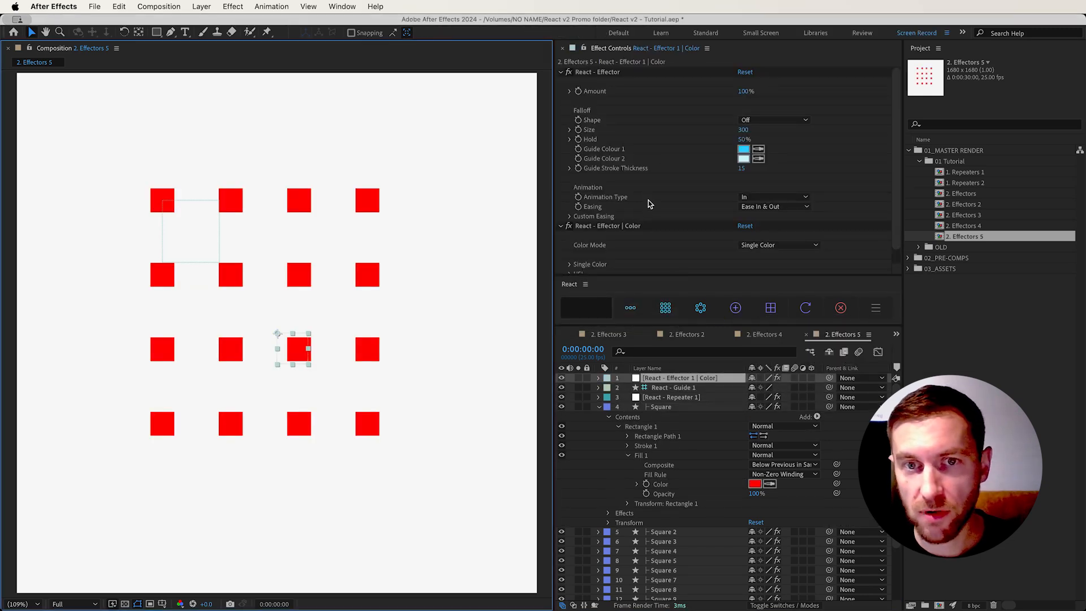
pyautogui.scroll(-1, 650, 203)
pyautogui.click(571, 250)
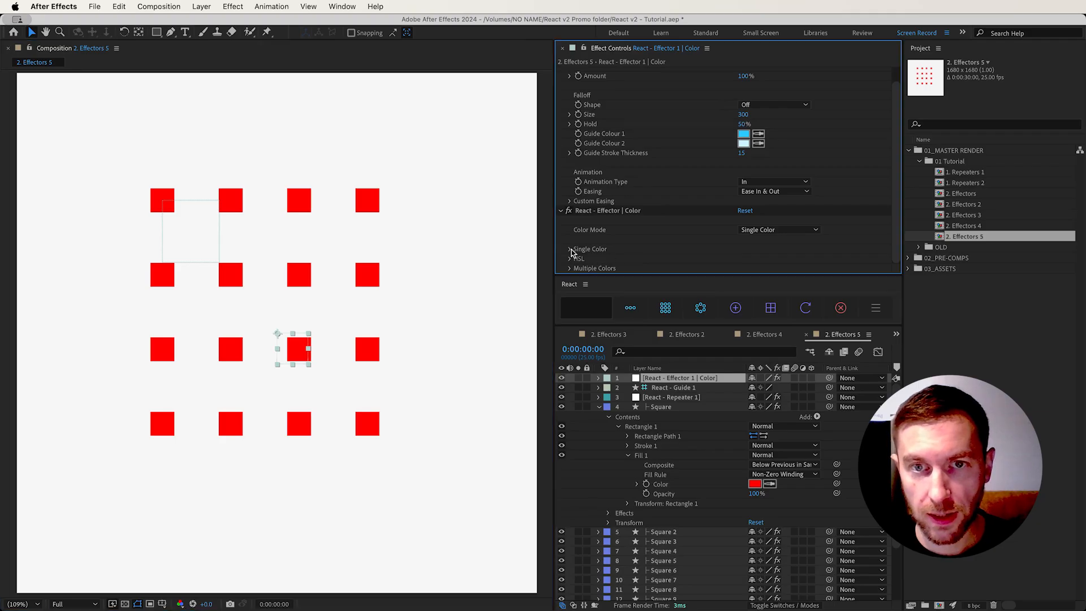
pyautogui.click(761, 231)
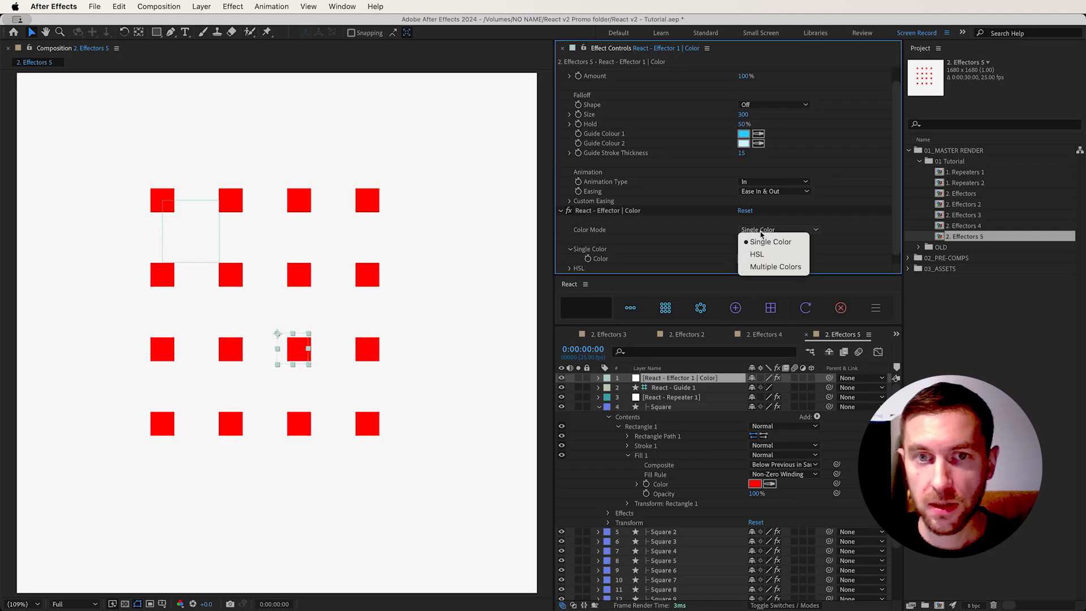
pyautogui.click(767, 241)
# Set the Color effector's Single Color to blue 0094FF
pyautogui.scroll(-1, 744, 246)
pyautogui.click(743, 249)
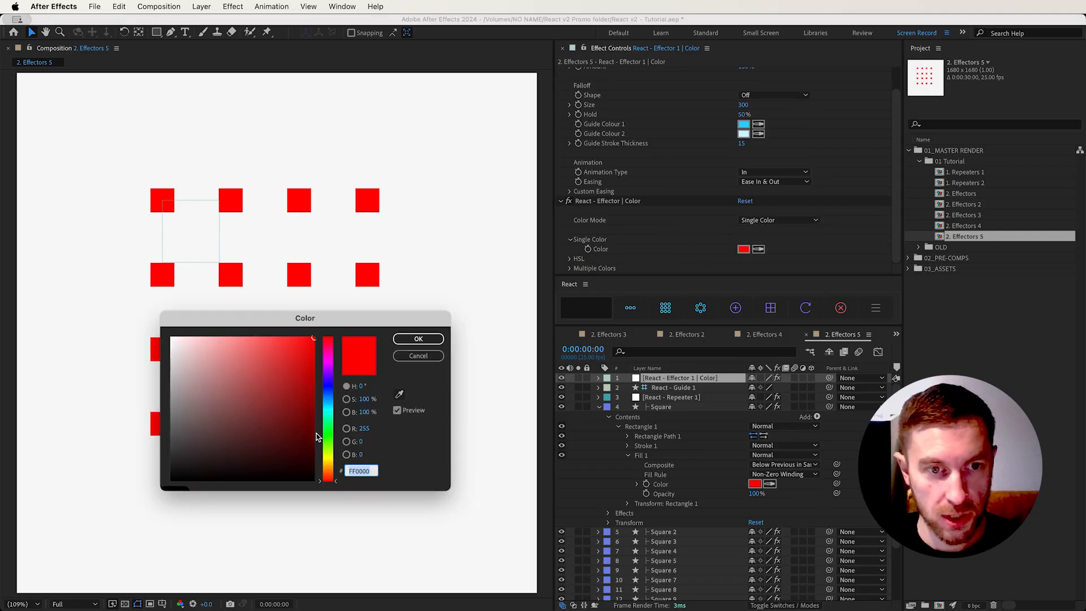
pyautogui.moveTo(325, 378); pyautogui.dragTo(328, 399)
pyautogui.click(409, 344)
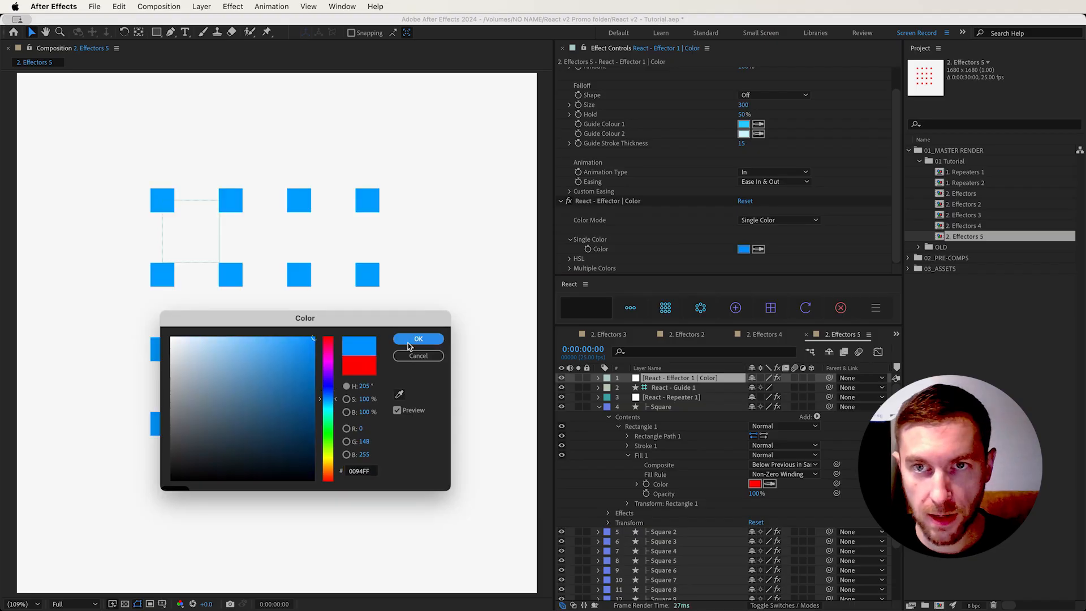
# Set the Color effector's falloff Shape to Circle and move it up and left among the squares
pyautogui.scroll(1, 754, 135)
pyautogui.click(796, 119)
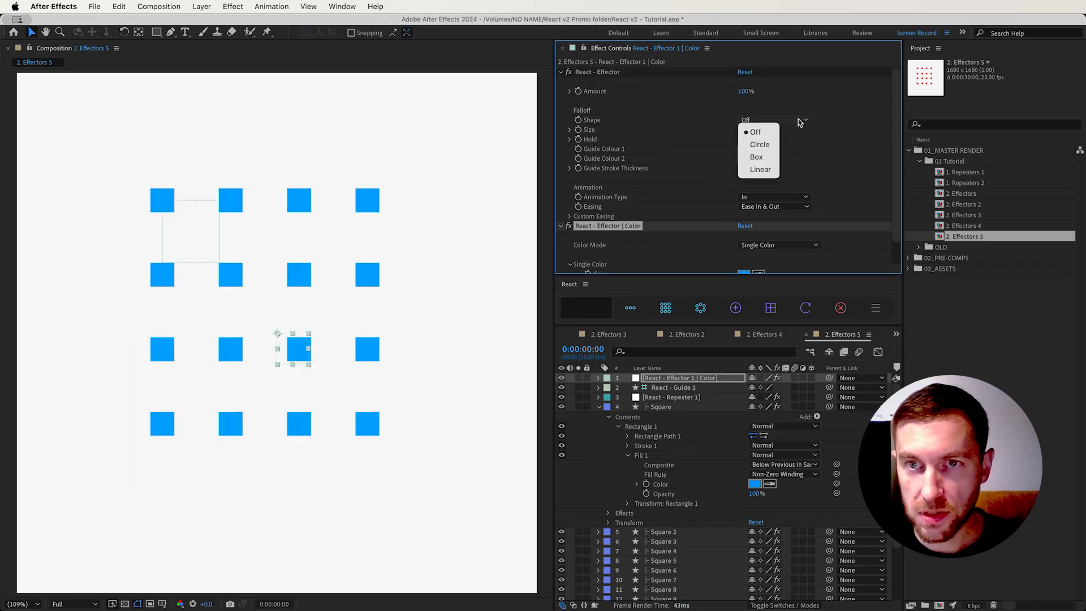
pyautogui.click(751, 147)
pyautogui.moveTo(290, 354); pyautogui.dragTo(270, 299)
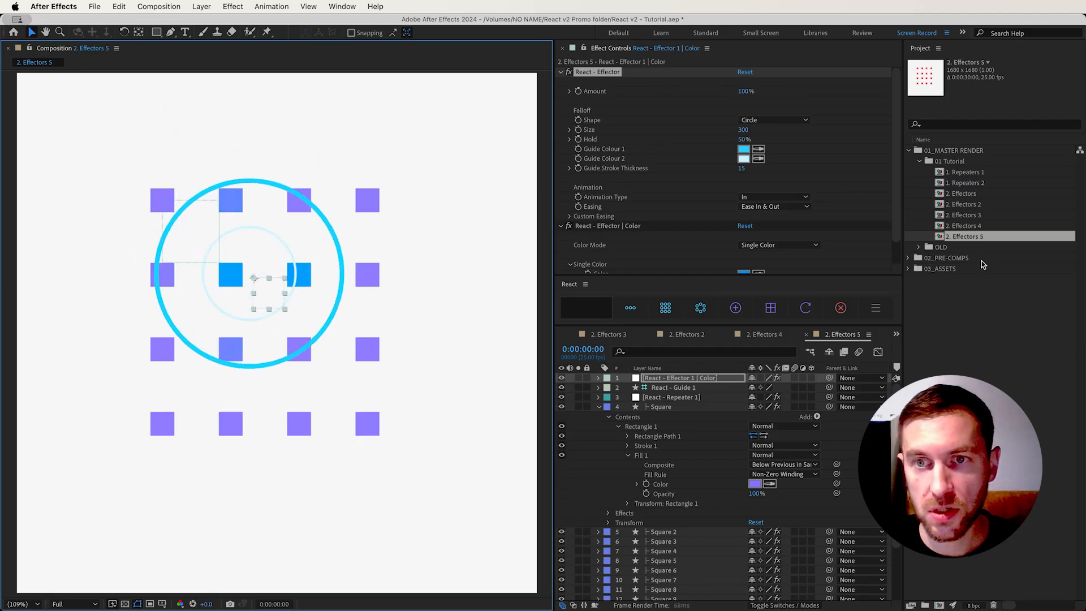
# Switch the Color effector's Color Mode to HSL and check the falloff Shape options
pyautogui.scroll(-2, 735, 226)
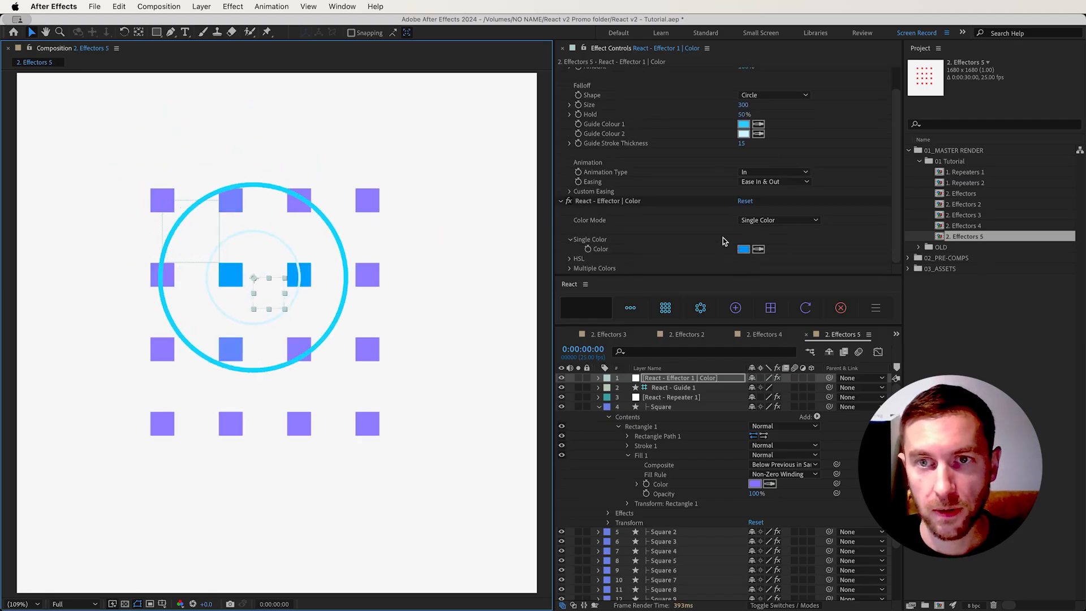
pyautogui.click(762, 220)
pyautogui.click(741, 238)
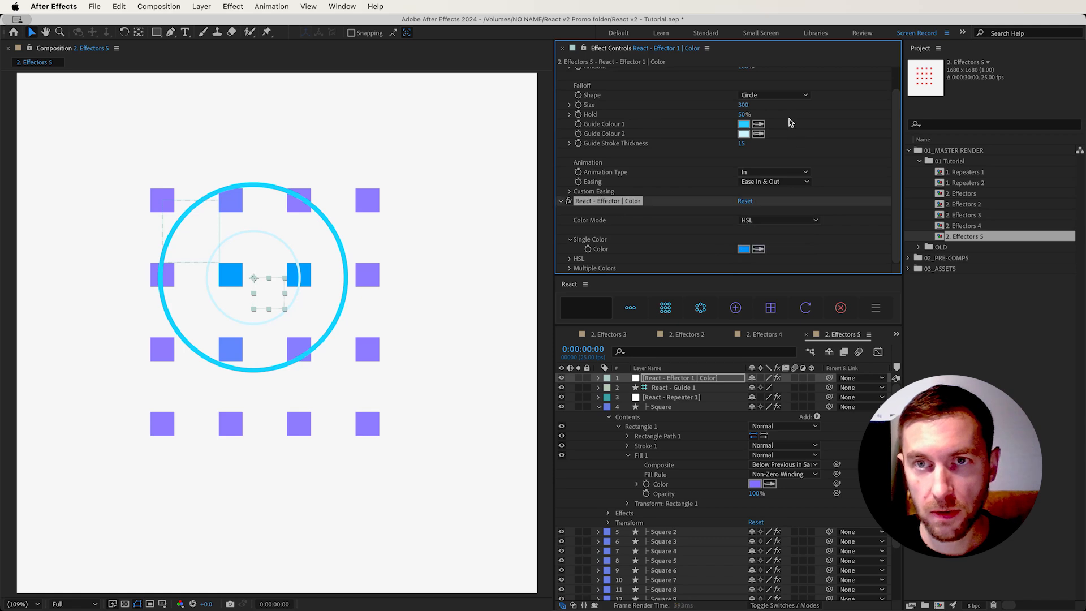
pyautogui.click(786, 96)
pyautogui.click(753, 102)
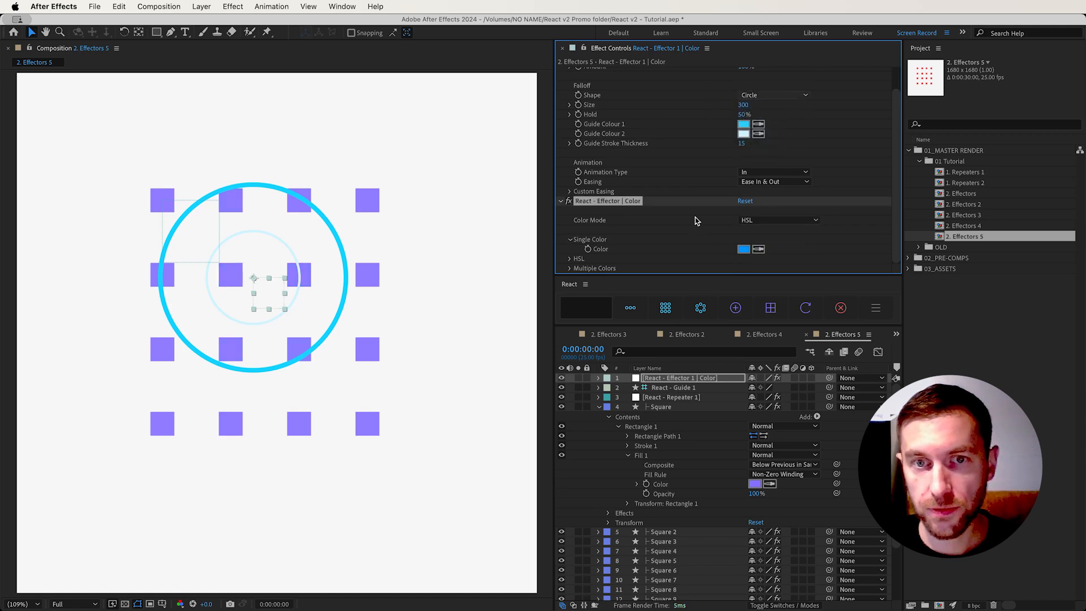
# Set the Color effector's HSL values to Hue 40°, Saturation 49% and Lightness -12%
pyautogui.click(570, 240)
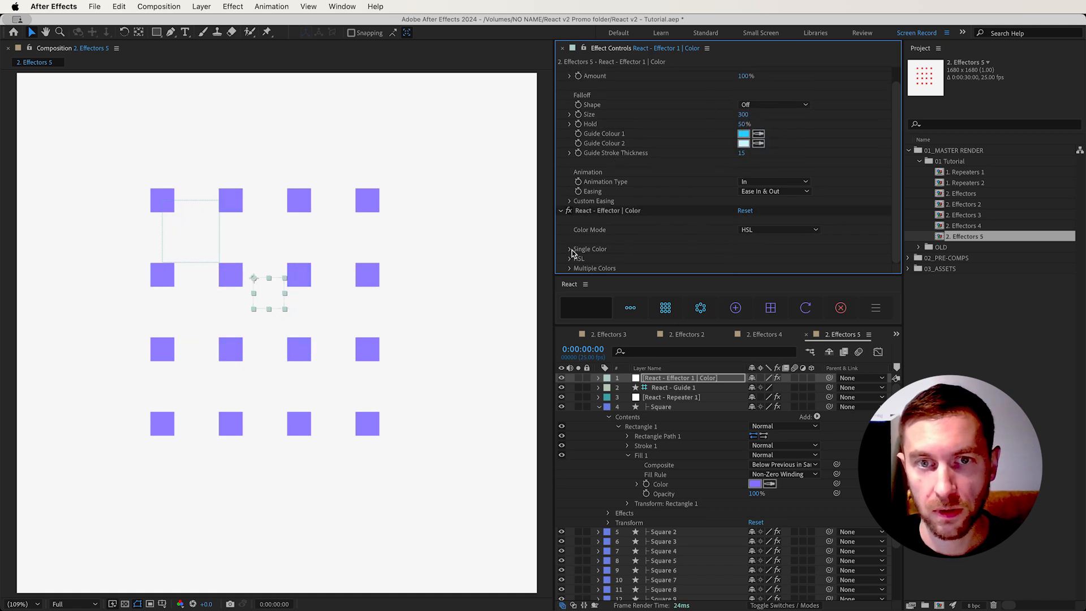
pyautogui.click(571, 259)
pyautogui.moveTo(752, 217); pyautogui.dragTo(775, 215)
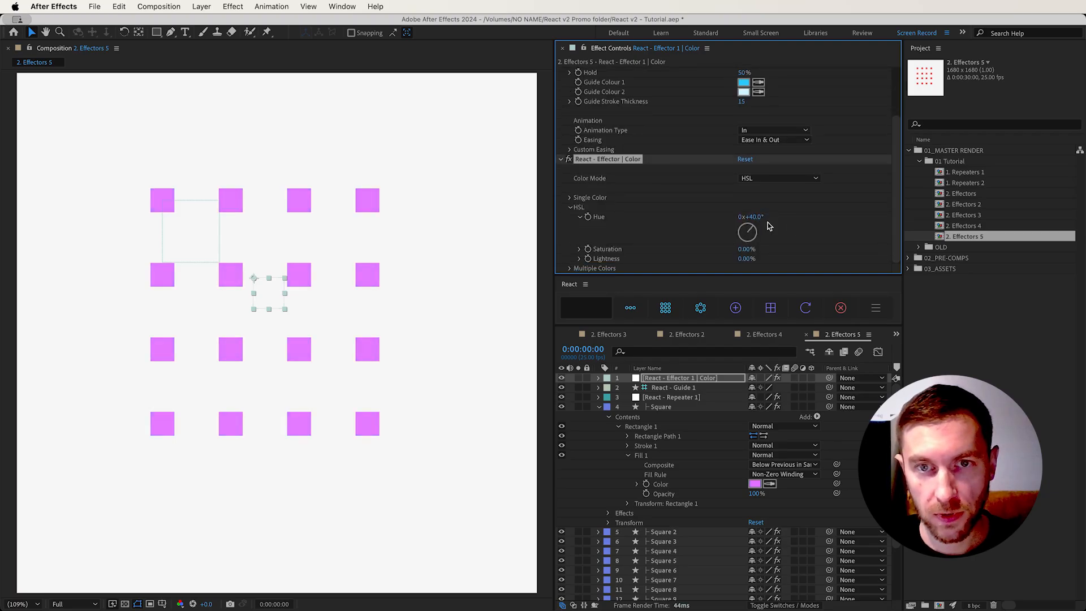
pyautogui.moveTo(747, 249)
pyautogui.mouseDown()
pyautogui.moveTo(774, 250)
pyautogui.moveTo(704, 260)
pyautogui.moveTo(747, 257)
pyautogui.moveTo(729, 257)
pyautogui.mouseUp()
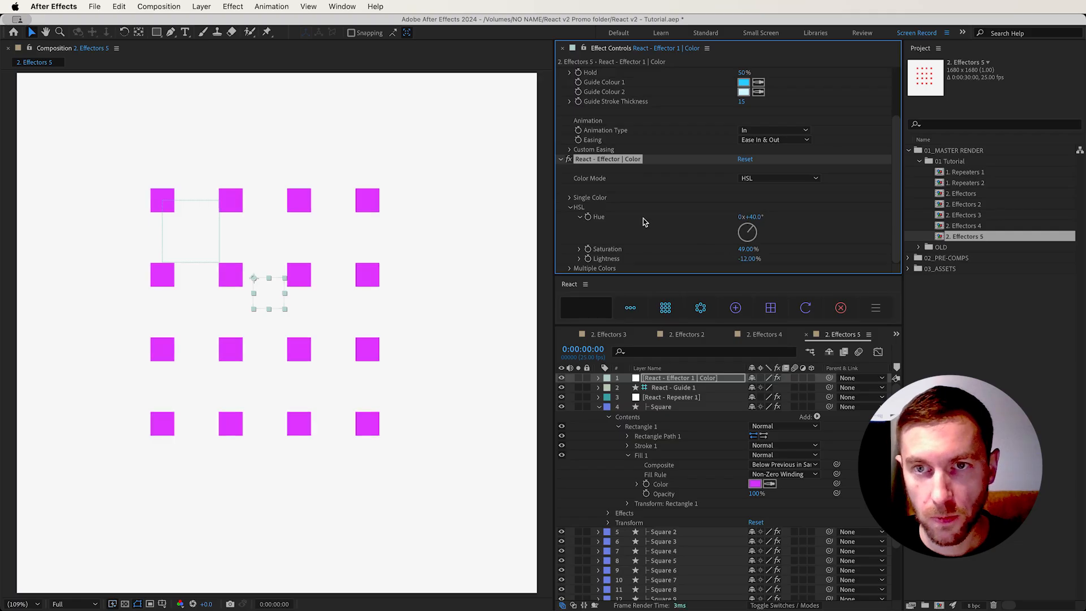
# Switch the Color effector's Color Mode to Multiple Colors and expand the Multiple Colors settings
pyautogui.click(758, 181)
pyautogui.click(772, 213)
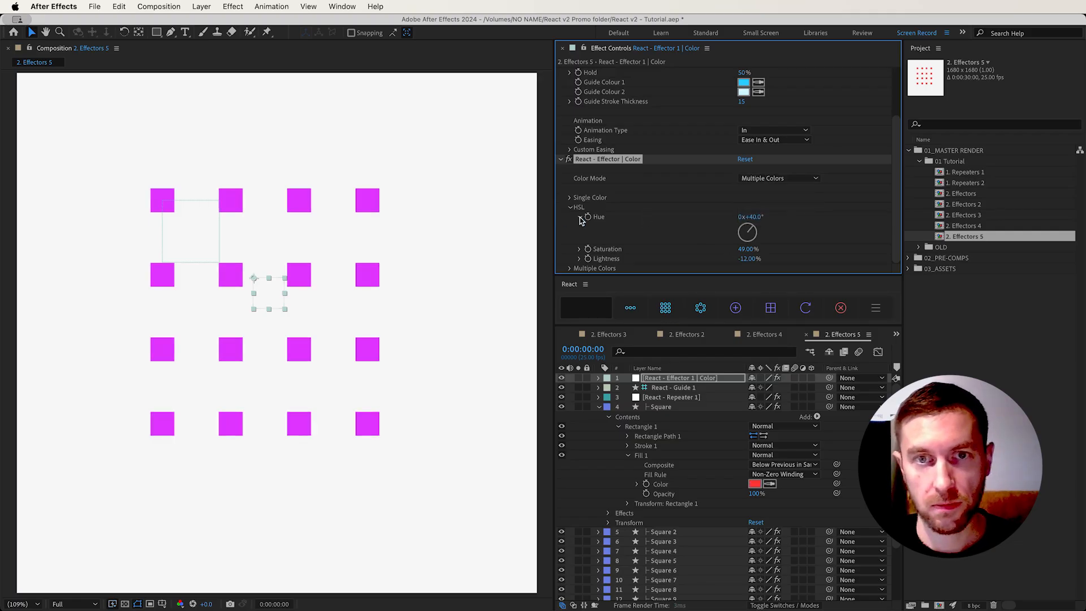
pyautogui.click(570, 207)
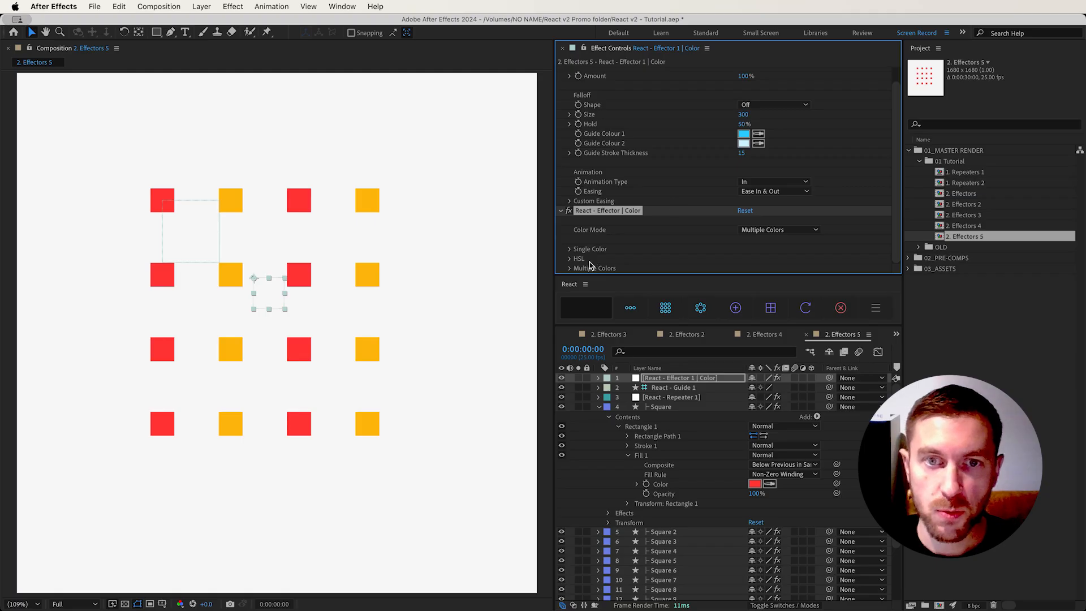
pyautogui.click(569, 268)
pyautogui.scroll(-10, 671, 211)
pyautogui.scroll(2, 656, 195)
pyautogui.scroll(3, 651, 196)
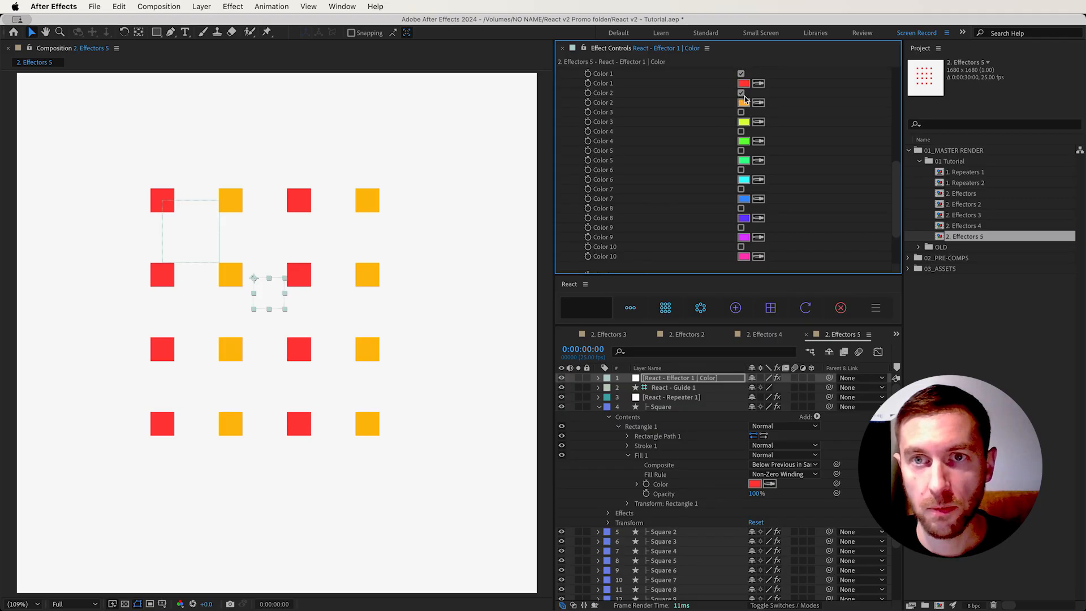
# Enable Color 3, Color 4, Color 5 and Color 6 in the Color effector's Multiple Colors
pyautogui.click(741, 112)
pyautogui.click(741, 131)
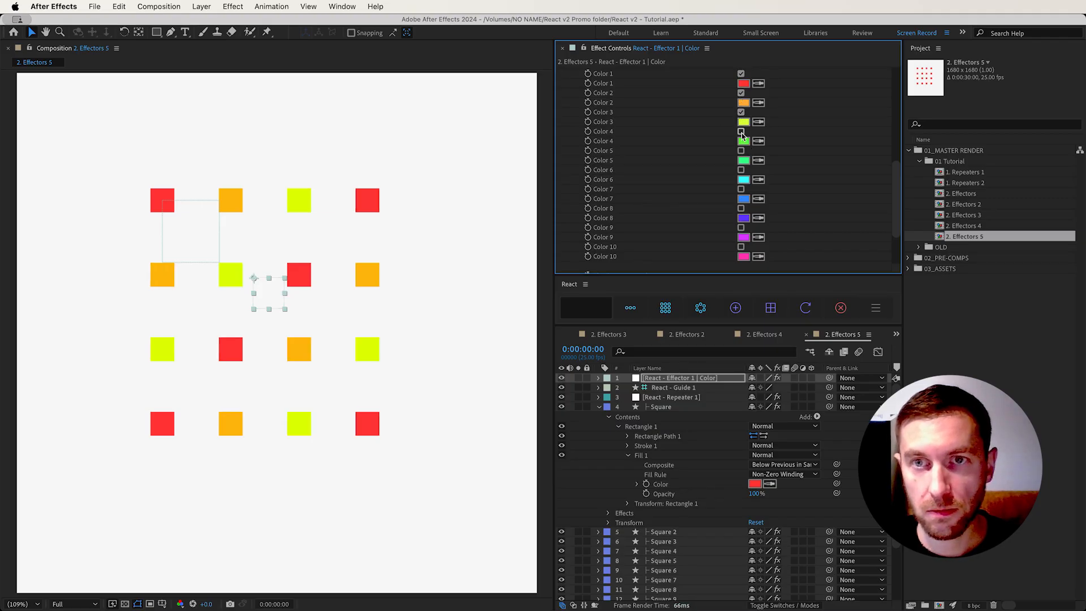
pyautogui.click(741, 150)
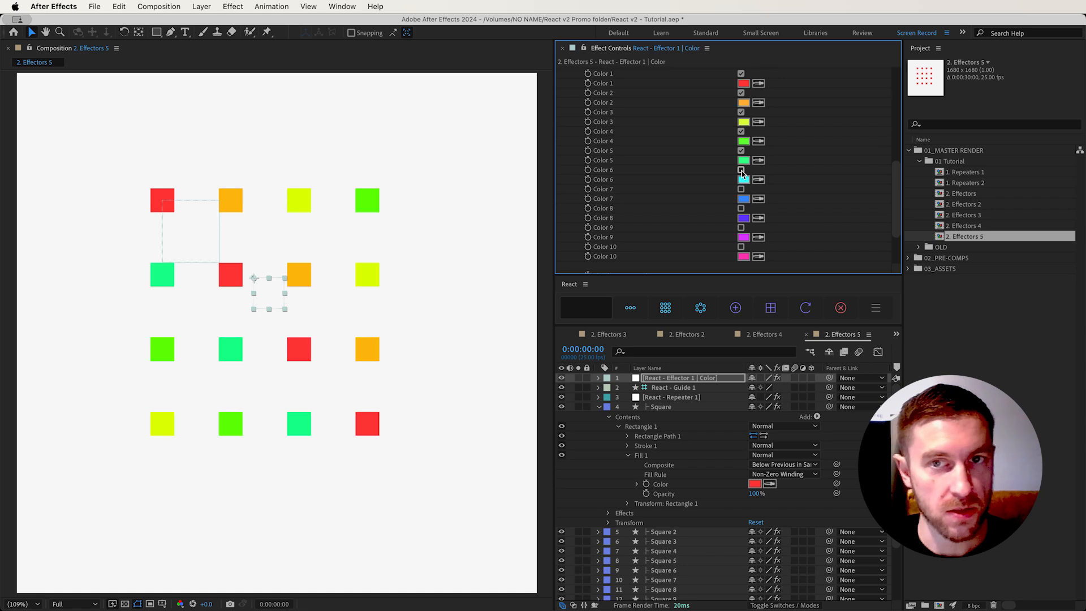
pyautogui.click(741, 170)
# Set the Multiple Colors Order to Blend and disable Colors 2 to 5, keeping only Color 1 and Color 6
pyautogui.scroll(2, 667, 214)
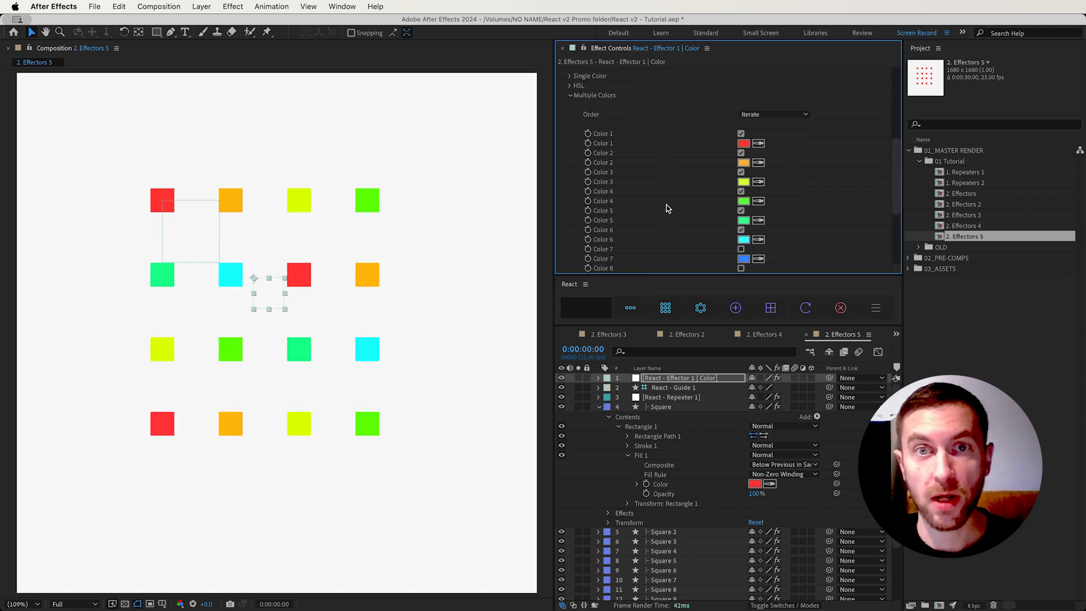
pyautogui.click(766, 113)
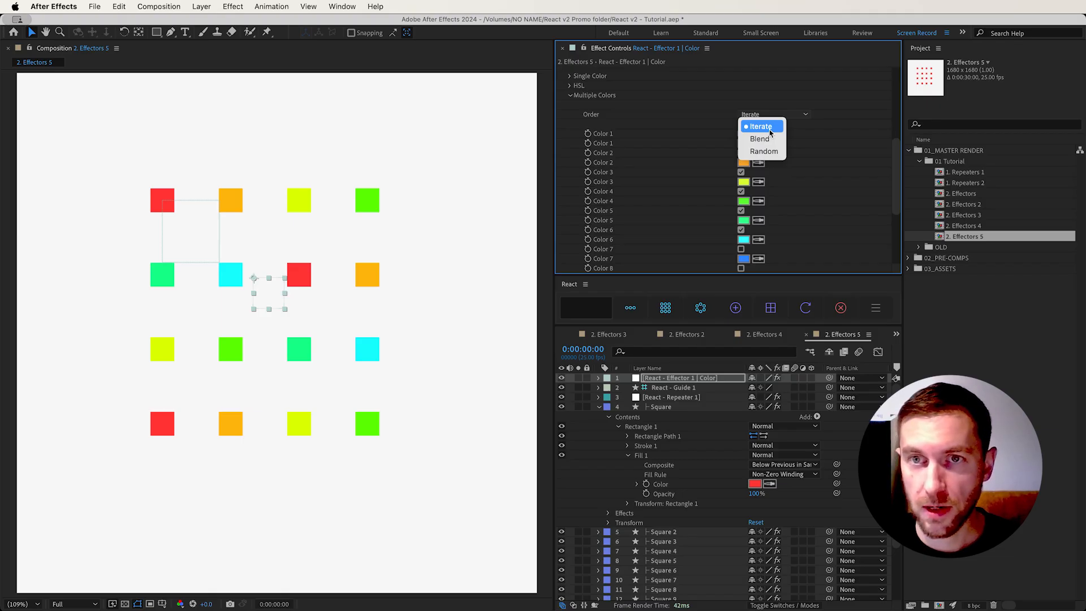
pyautogui.click(767, 138)
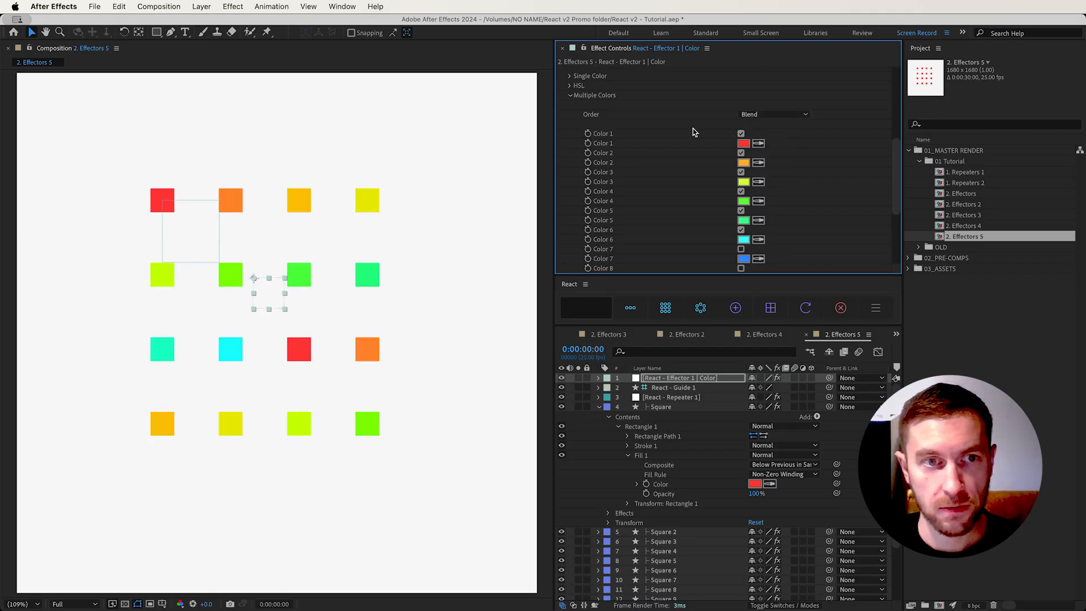
pyautogui.click(741, 172)
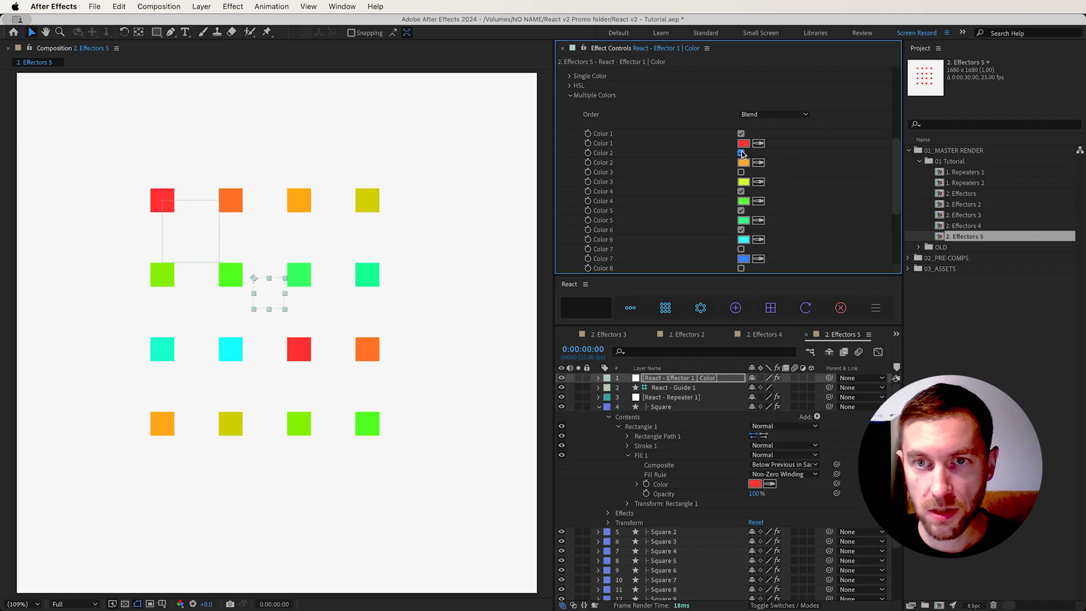
pyautogui.click(741, 153)
pyautogui.click(741, 191)
pyautogui.click(741, 210)
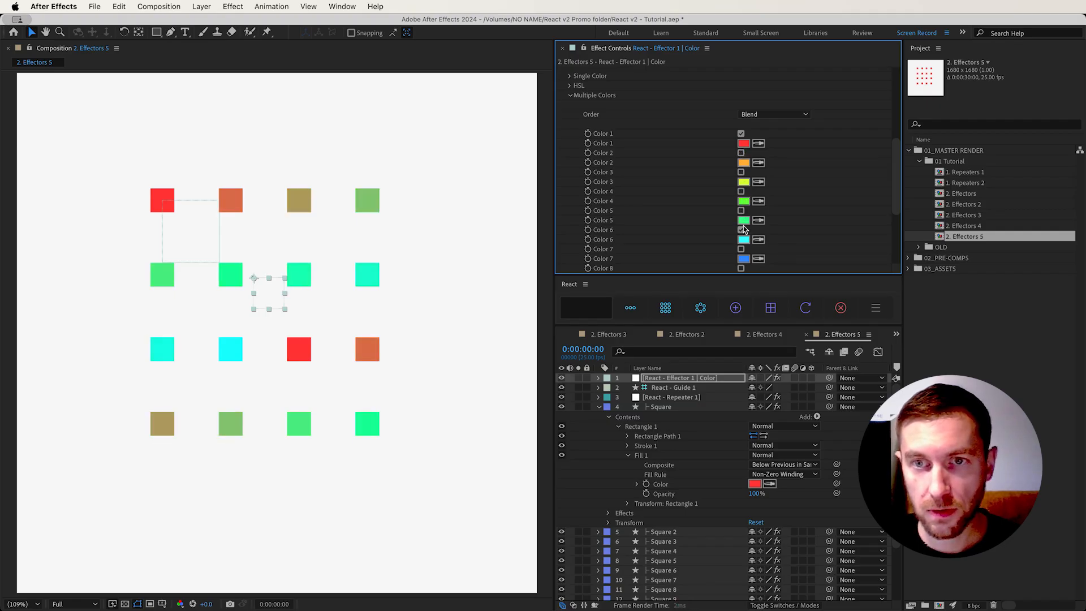
pyautogui.click(741, 230)
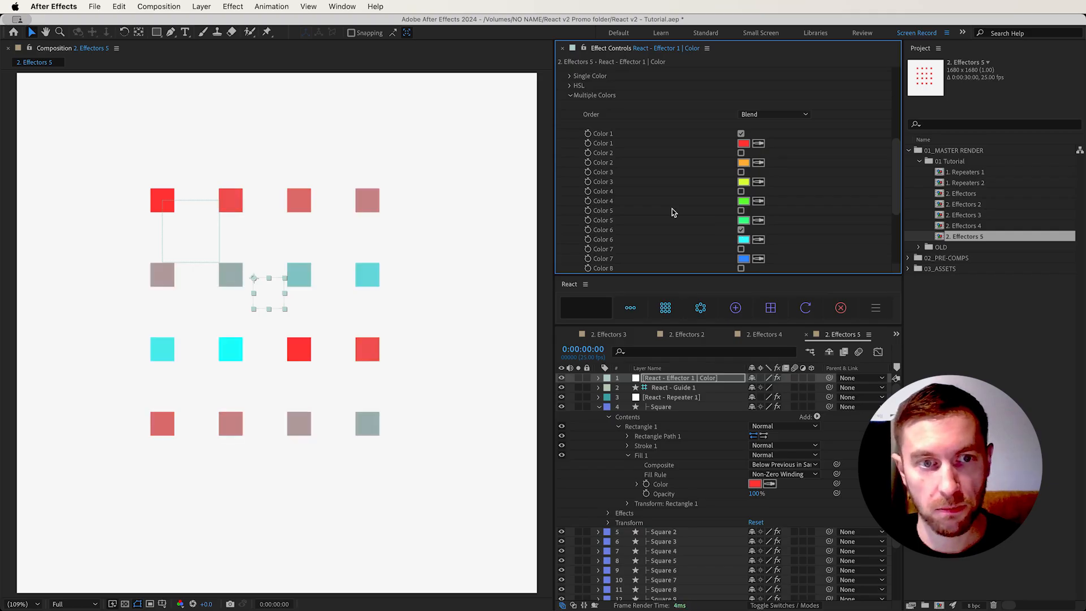
# Set the Color effector's Blend - Loop Length to 16
pyautogui.scroll(-2, 700, 201)
pyautogui.scroll(-6, 700, 198)
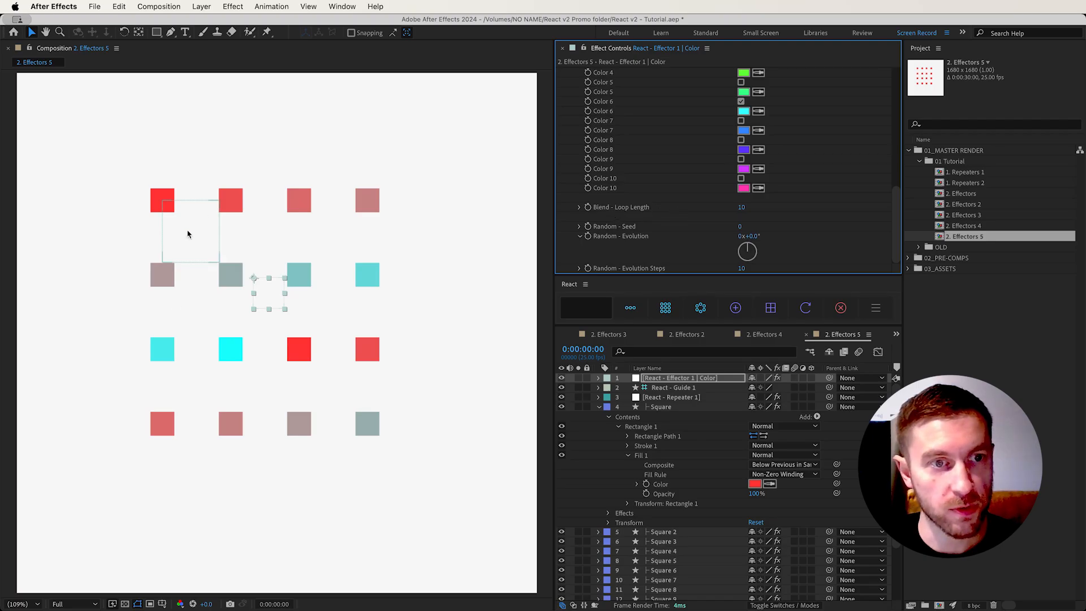
pyautogui.click(741, 209)
pyautogui.write('146')
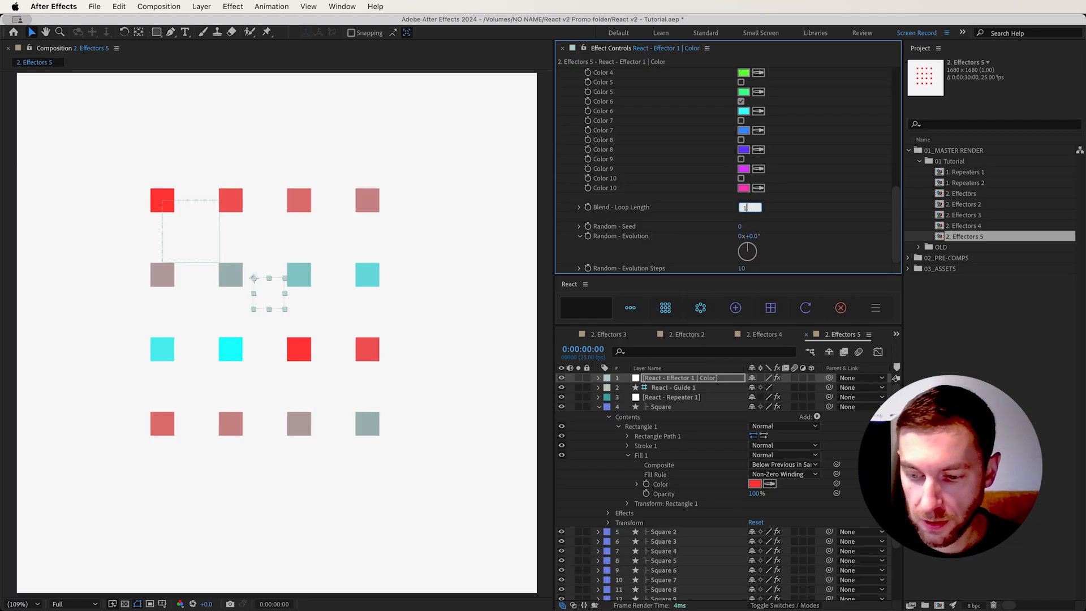
pyautogui.press('Return')
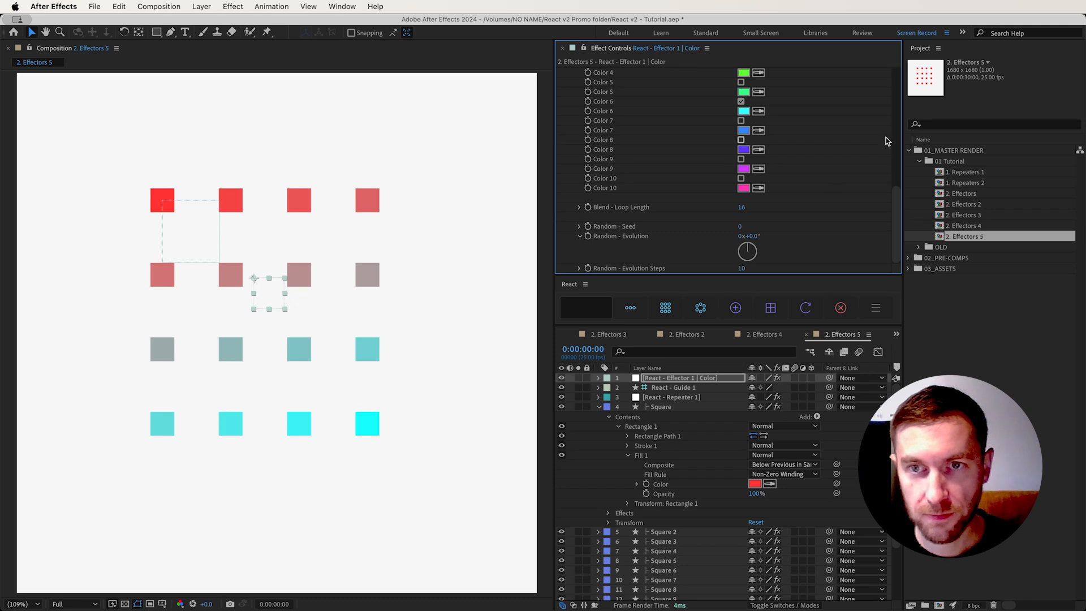
# Enable Color 4 as an additional color in the blend between Color 1 and Color 6
pyautogui.scroll(10, 729, 226)
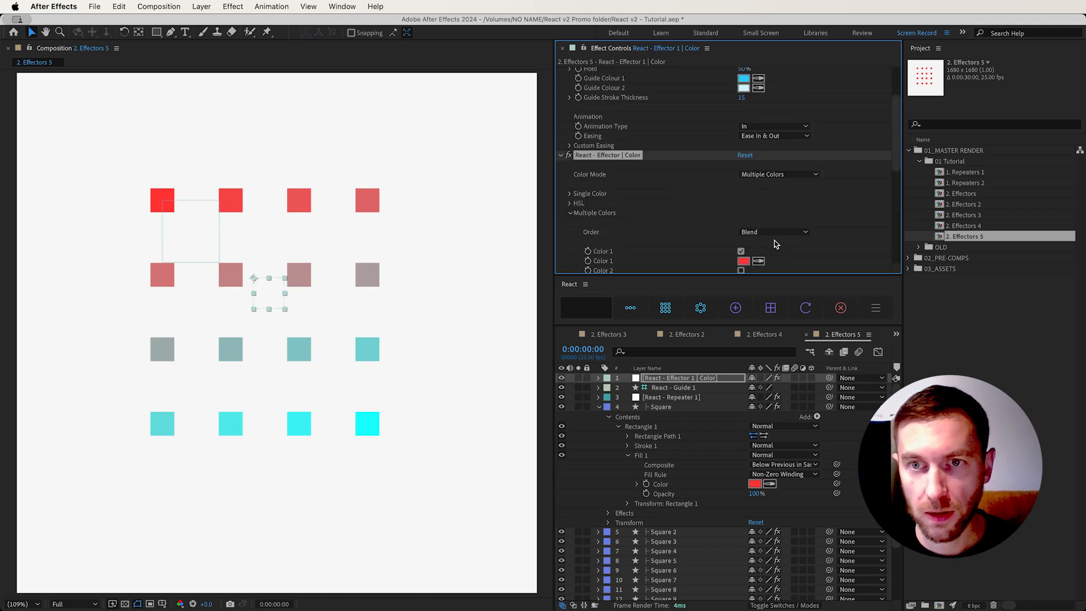
pyautogui.scroll(-8, 736, 226)
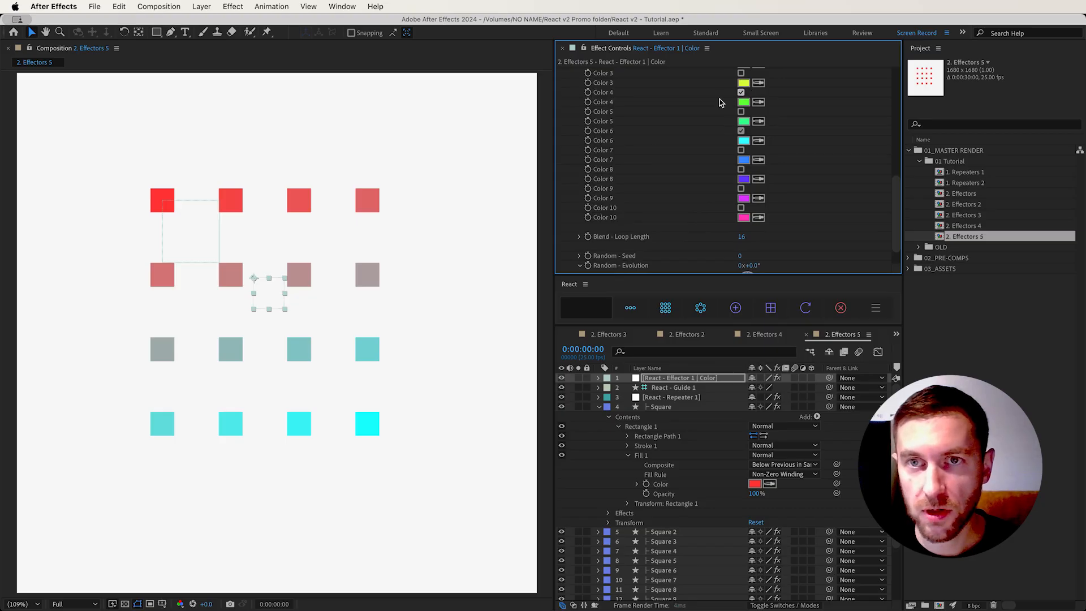
pyautogui.click(741, 92)
# Set the Multiple Colors Order to Random and increase the Random - Seed to vary the color distribution
pyautogui.scroll(1, 695, 190)
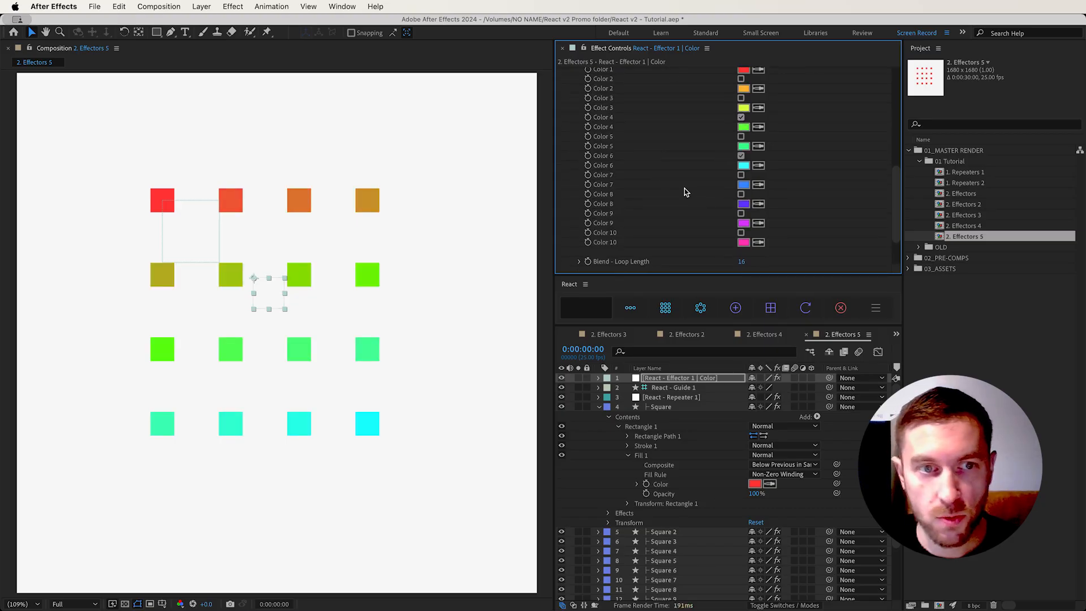
pyautogui.scroll(4, 684, 190)
pyautogui.click(768, 181)
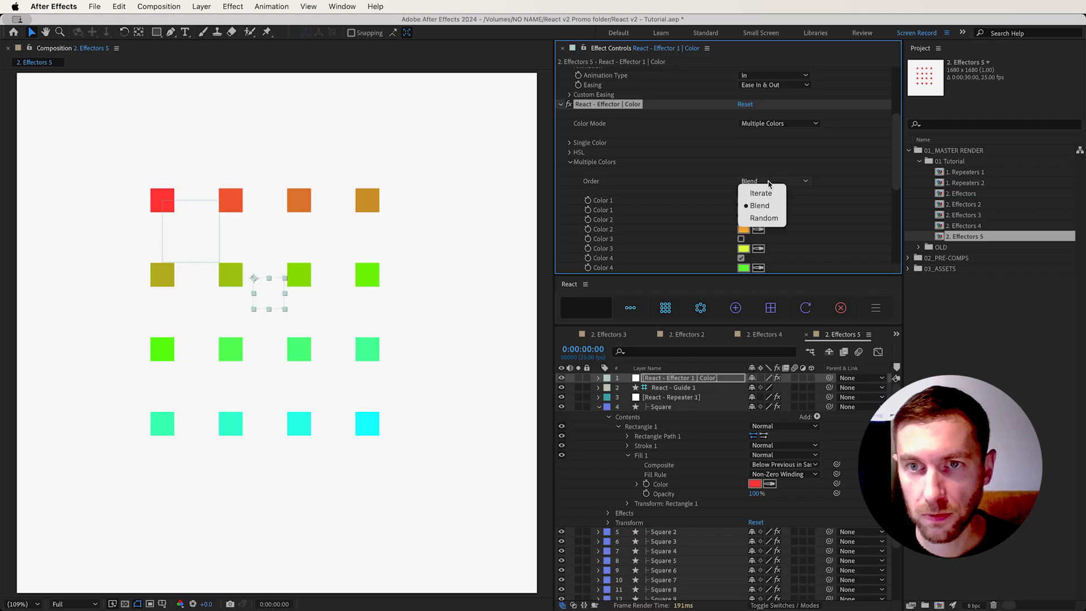
pyautogui.click(765, 218)
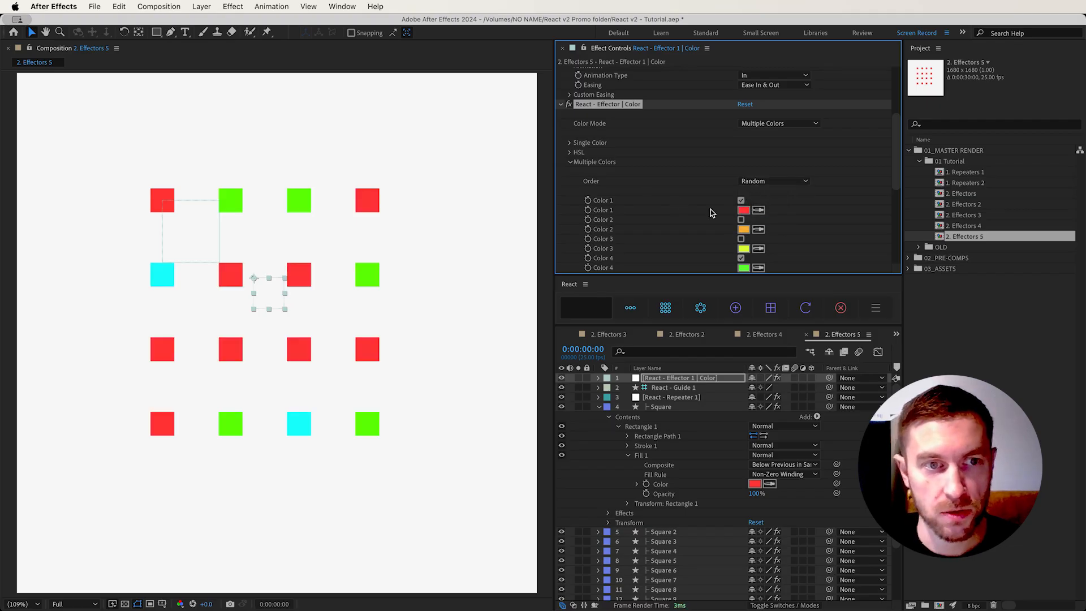
pyautogui.scroll(-4, 711, 208)
pyautogui.scroll(-4, 710, 208)
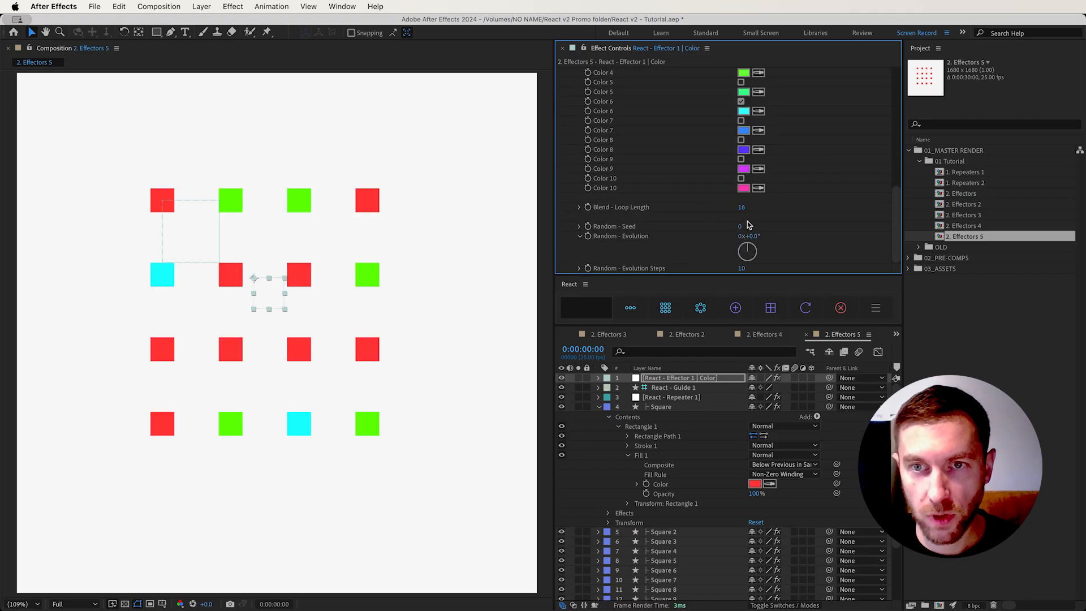
pyautogui.moveTo(748, 226); pyautogui.dragTo(832, 232)
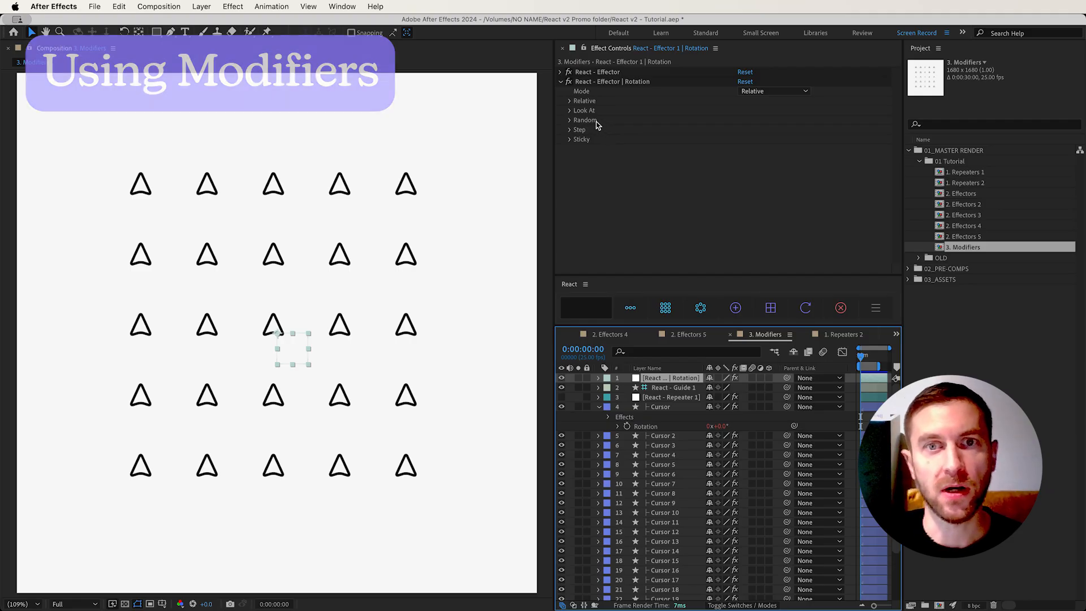
# In 3. Modifiers, check the Cursor layer's Rotation property and set the Rotation effector's Random Z to 100
pyautogui.click(597, 125)
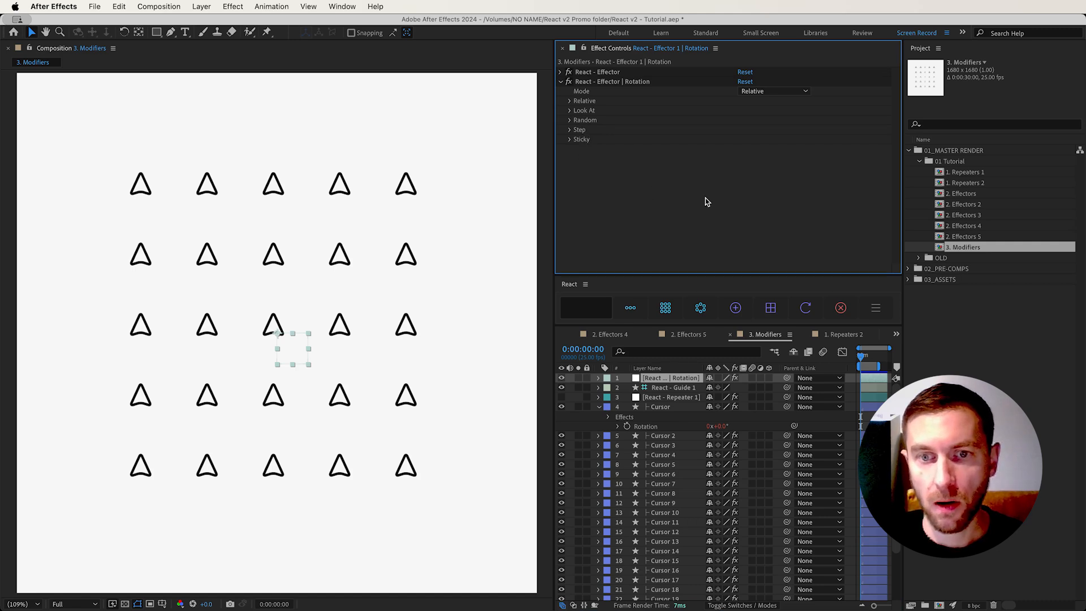
pyautogui.click(654, 428)
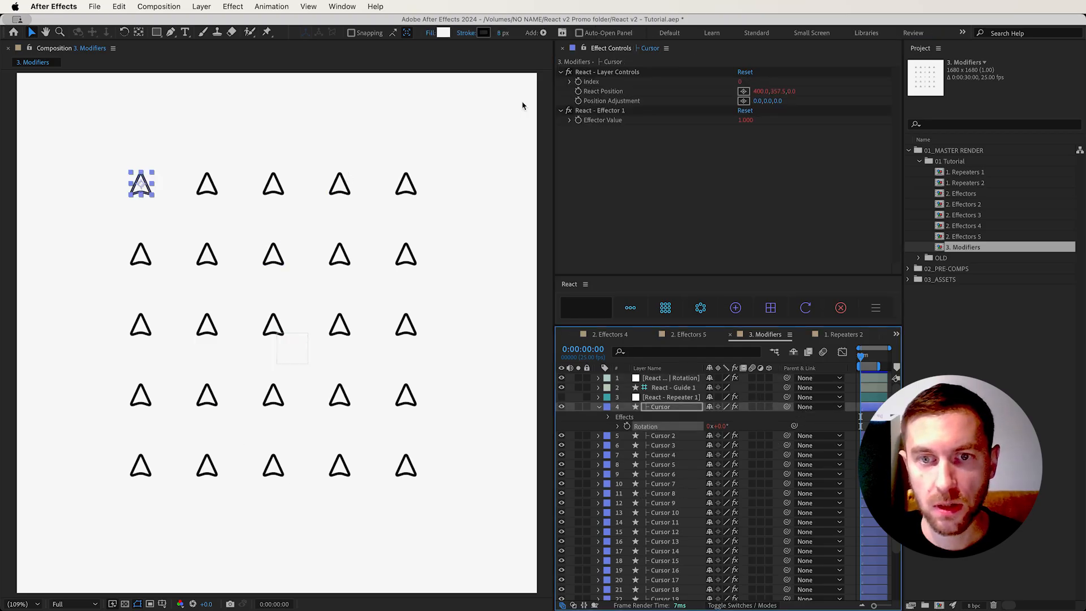
pyautogui.click(668, 379)
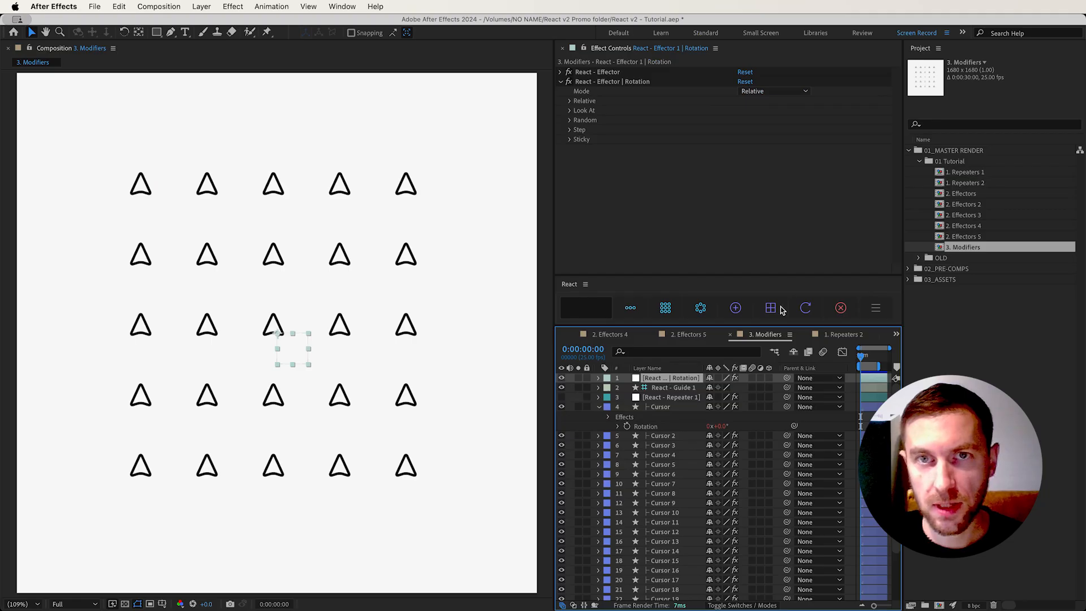
pyautogui.click(570, 120)
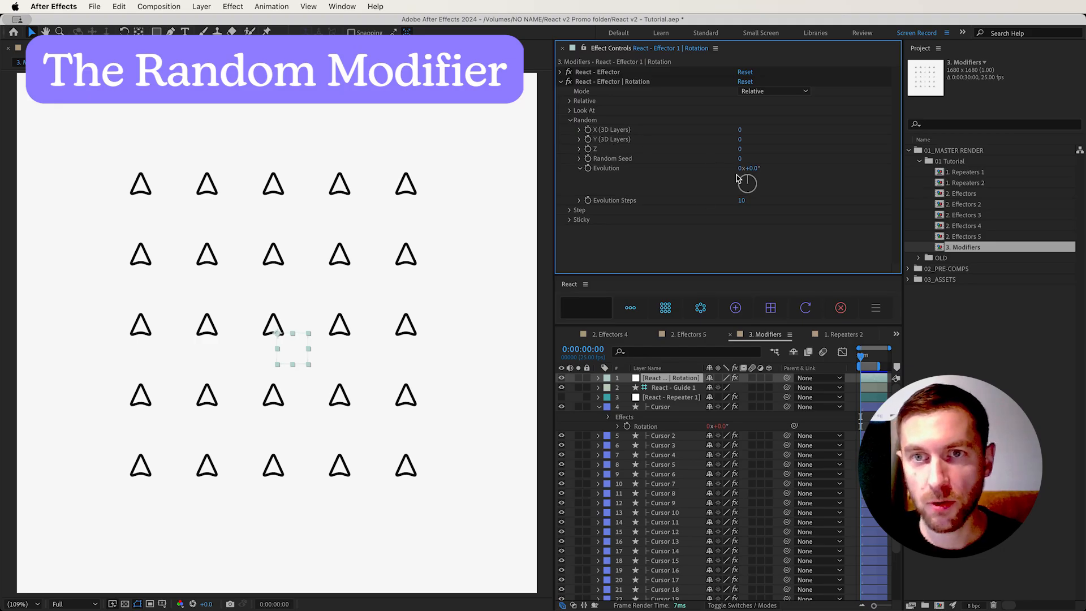
pyautogui.moveTo(741, 148); pyautogui.dragTo(790, 143)
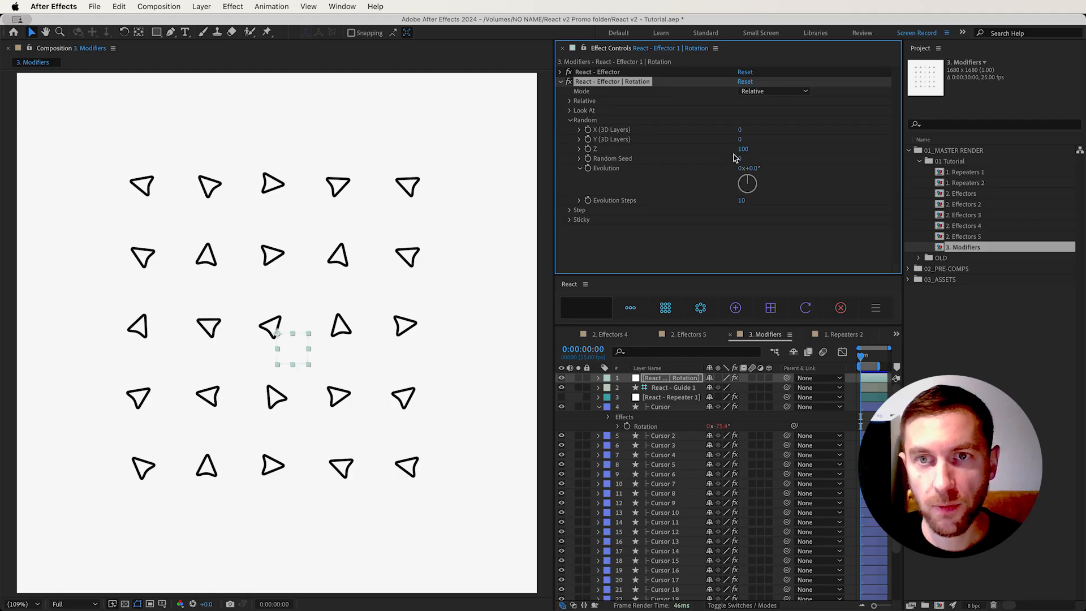
# Set the Rotation effector's Random Seed to 43 and its Evolution to 13°
pyautogui.moveTo(745, 159); pyautogui.dragTo(762, 157)
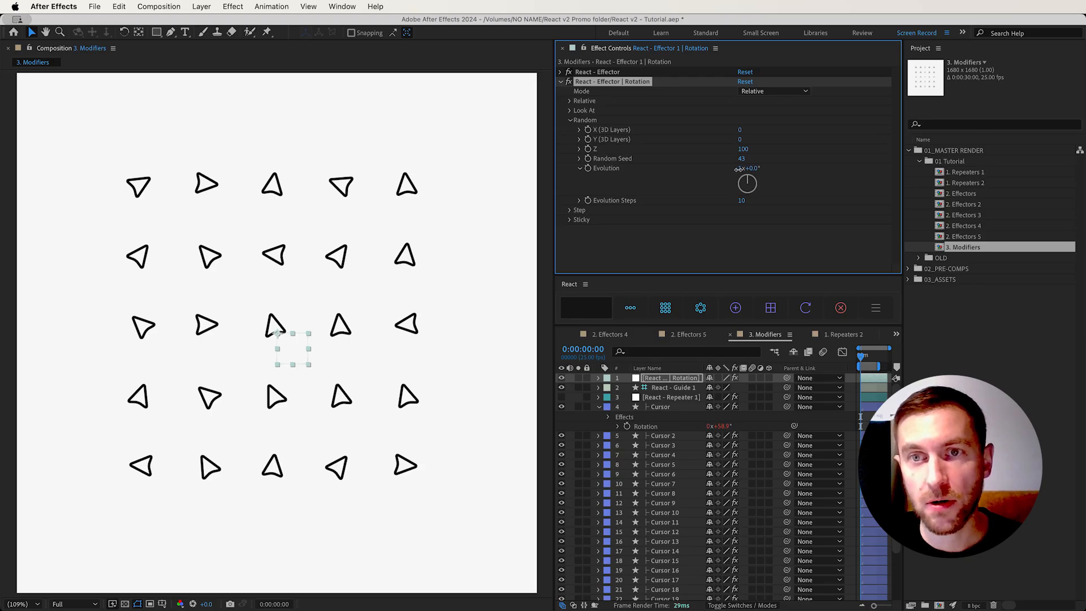
pyautogui.write('0')
pyautogui.press('Return')
pyautogui.moveTo(756, 169); pyautogui.dragTo(743, 205)
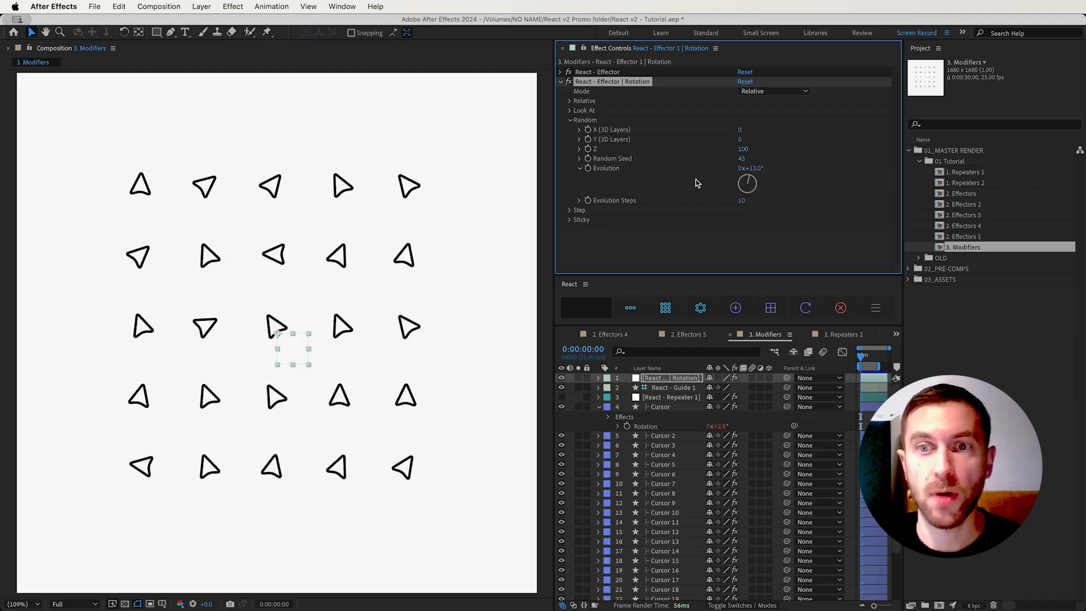
# Set the Random modifier's Evolution Steps to 4 and vary the Evolution angle to preview the motion
pyautogui.click(744, 202)
pyautogui.write('4')
pyautogui.press('Return')
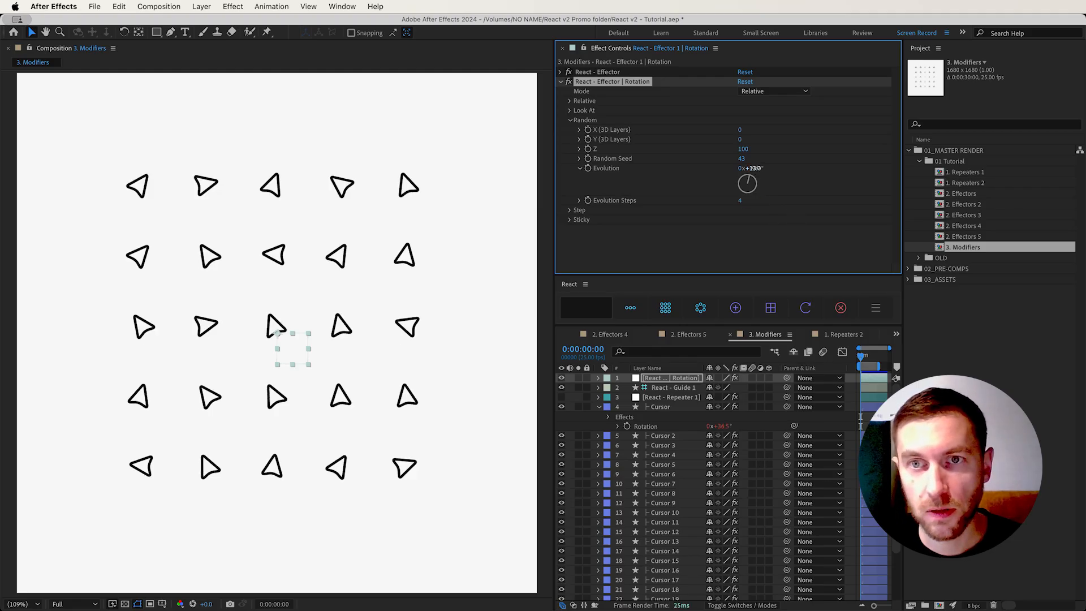
pyautogui.rightClick(773, 169)
pyautogui.moveTo(771, 168); pyautogui.dragTo(807, 168)
pyautogui.click(763, 169)
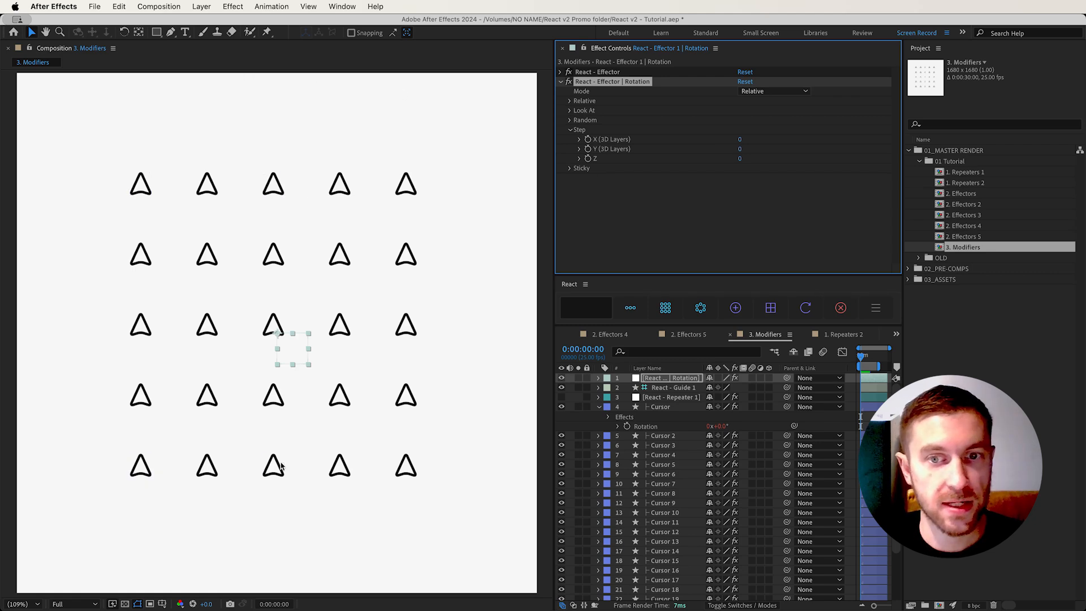
# Compare the Index values in the React layer controls of the Cursor and Cursor 2 layers
pyautogui.click(659, 407)
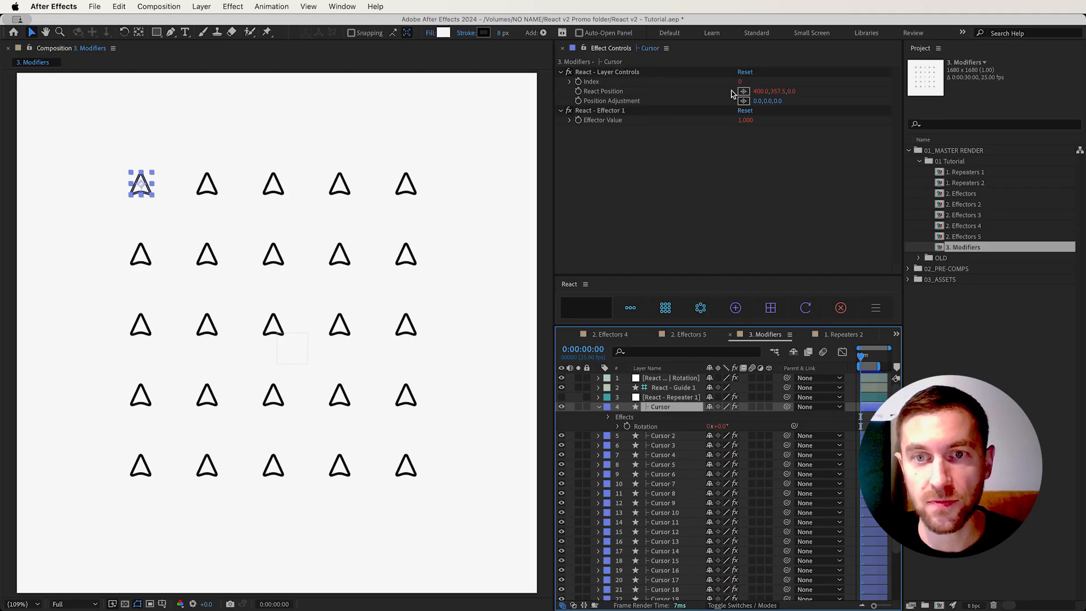
pyautogui.click(656, 437)
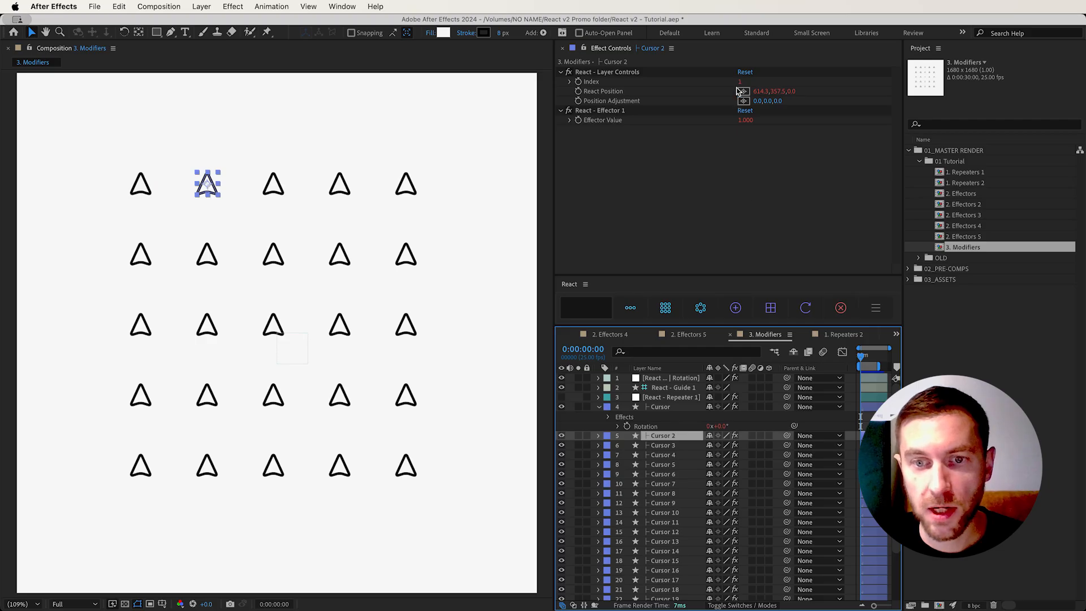
# Check the Index values in the React layer controls of the Cursor 3 and Cursor 25 layers
pyautogui.click(659, 446)
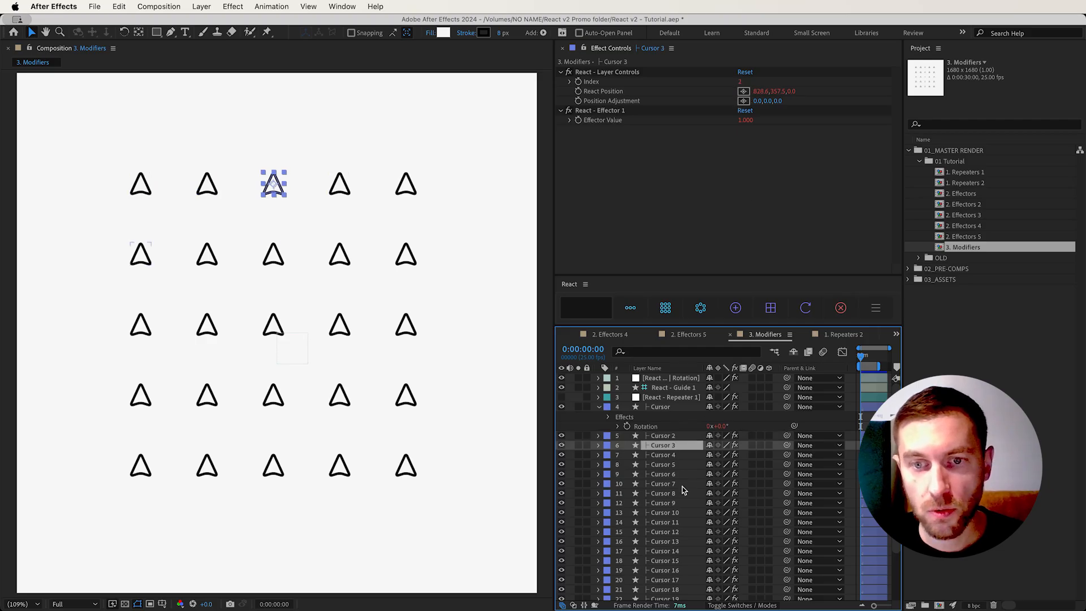
pyautogui.scroll(-3, 667, 543)
pyautogui.click(682, 595)
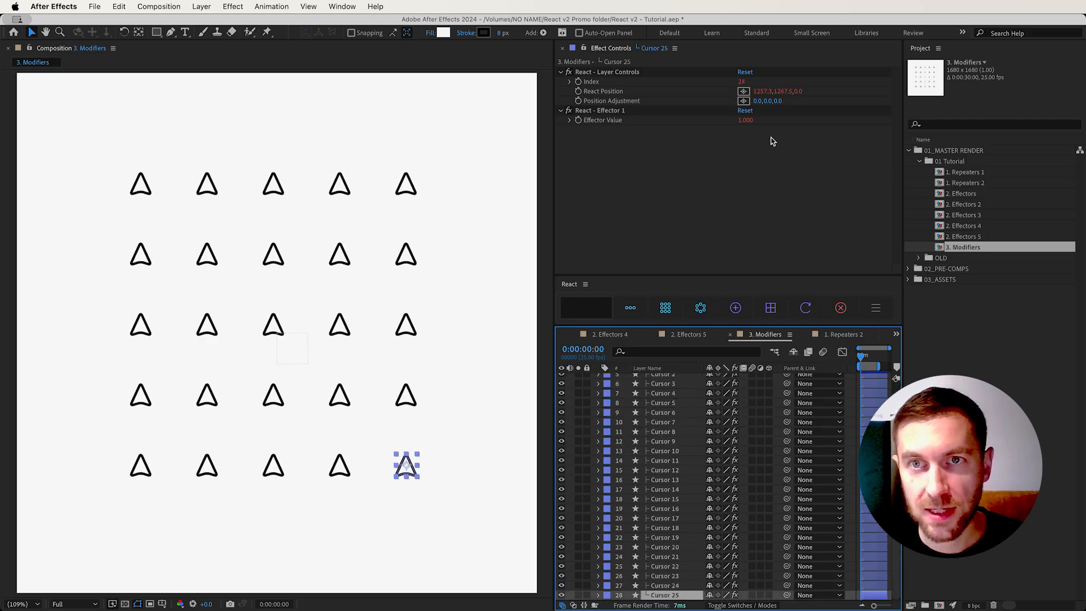
pyautogui.scroll(3, 668, 428)
pyautogui.scroll(-3, 682, 586)
pyautogui.scroll(3, 694, 507)
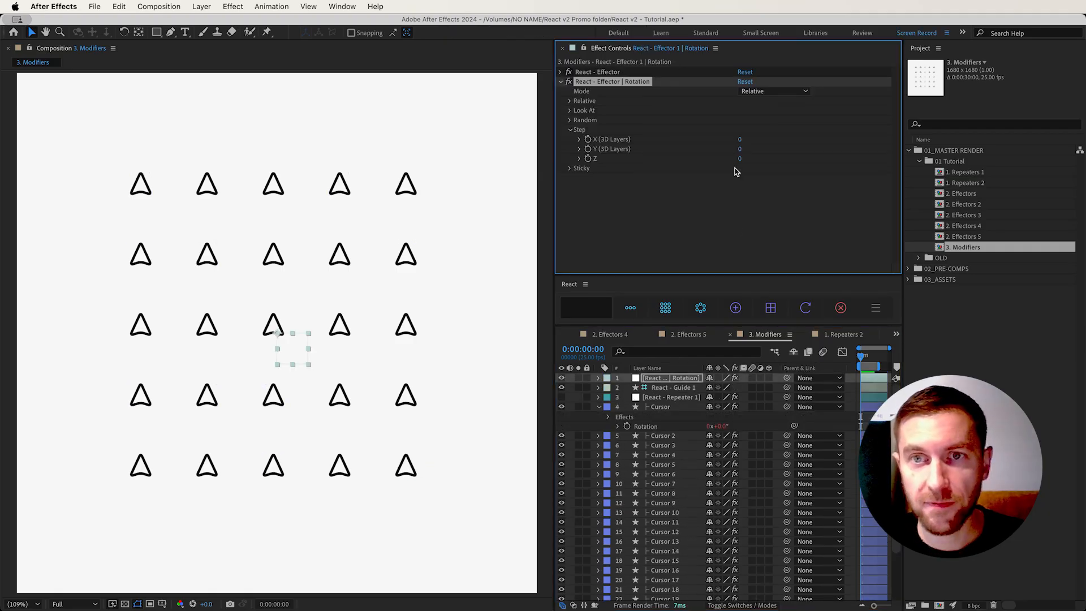
# Set the Rotation effector's Step Z to 1 and raise it in single increments past 6 to preview the cumulative rotation
pyautogui.click(741, 161)
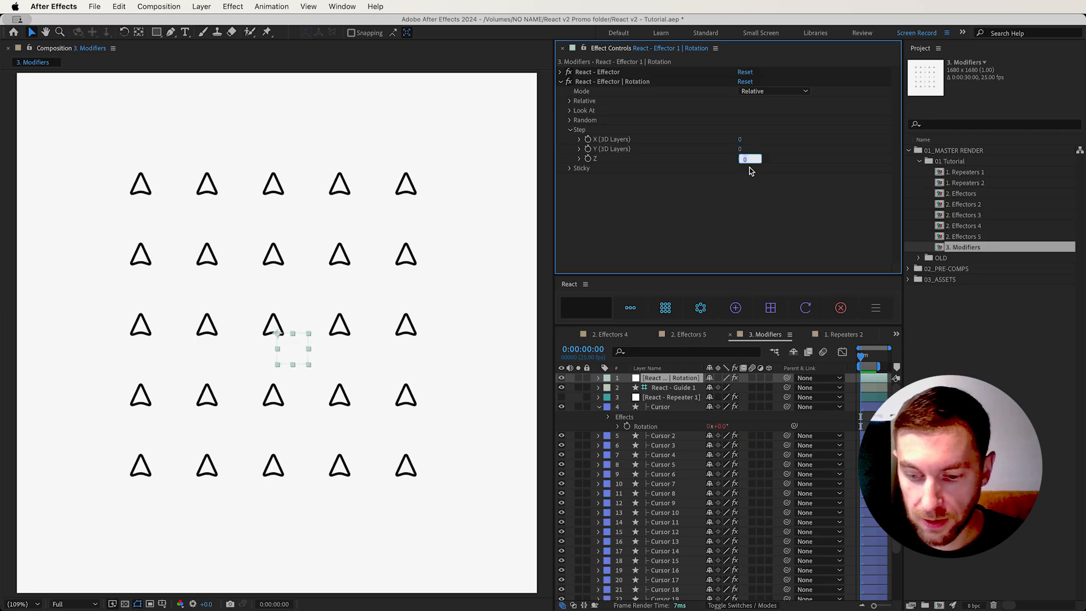
pyautogui.write('1')
pyautogui.press('Return')
pyautogui.press('Up')
pyautogui.press('Up')
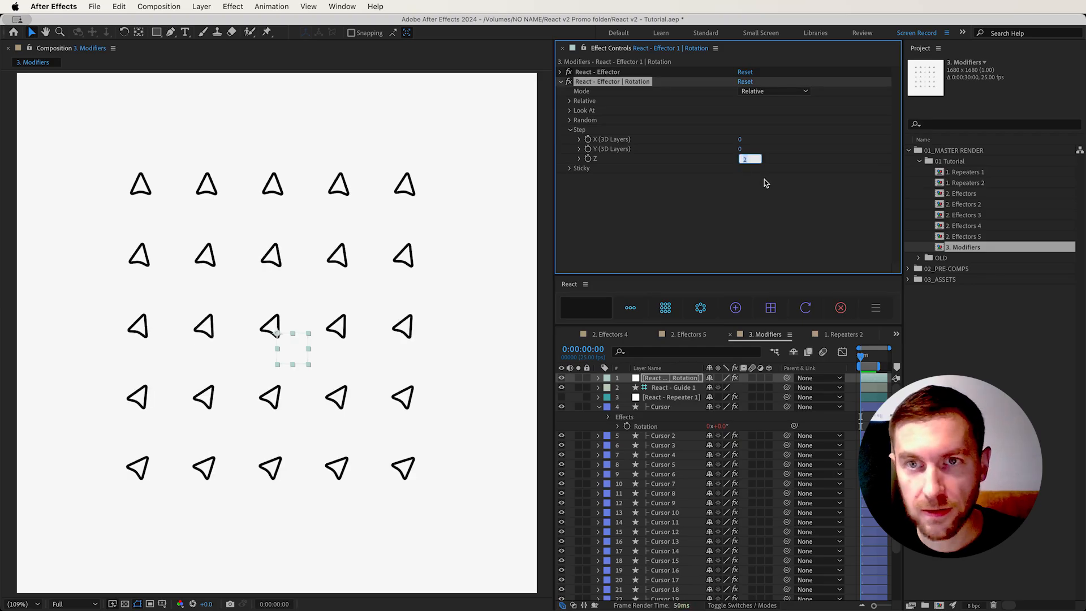
pyautogui.press('Up')
pyautogui.press('Up')
pyautogui.press('Up')
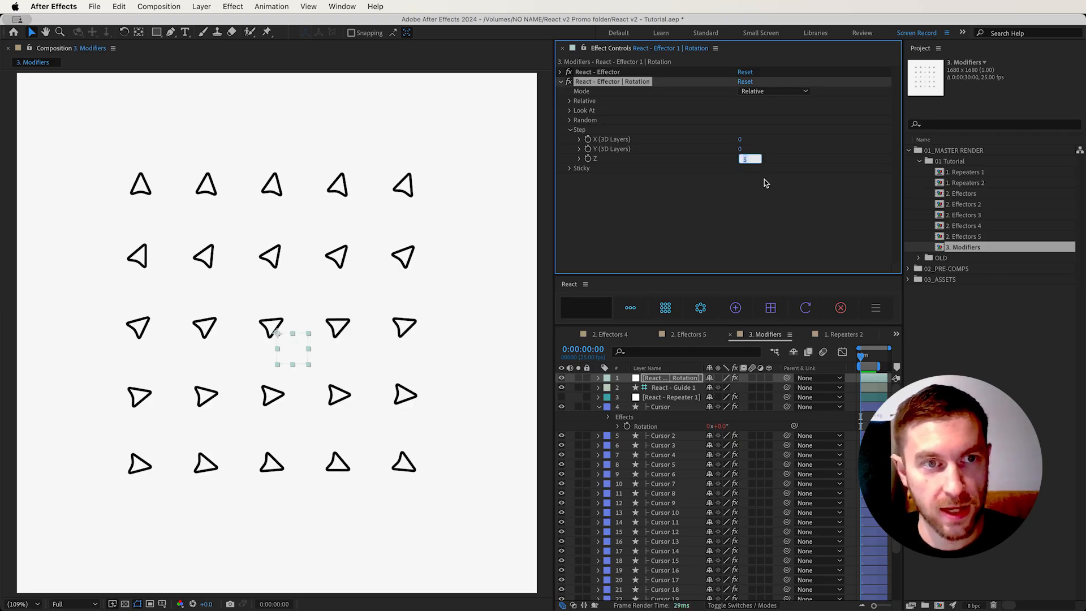
pyautogui.press('Up')
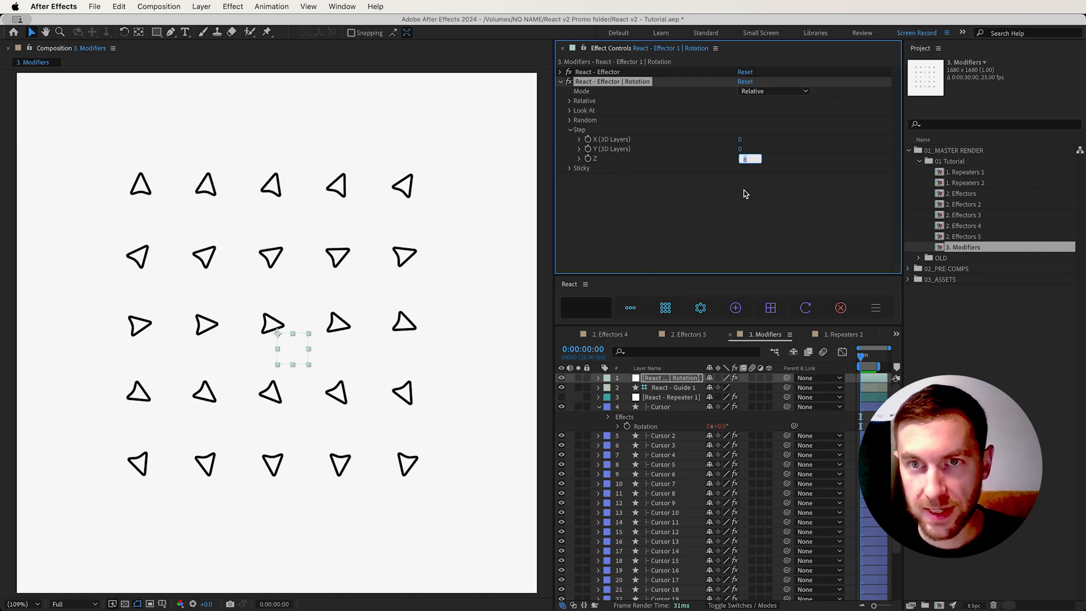
pyautogui.press('Up')
pyautogui.press('Up')
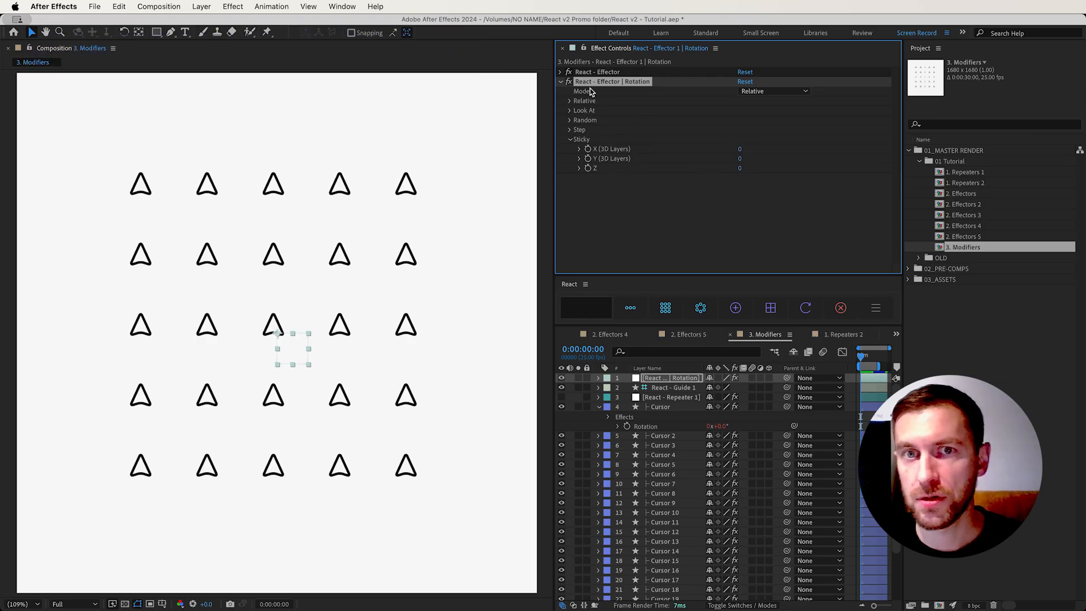
# Set the Rotation effector's Random Z to 360 and its Sticky Z to 90
pyautogui.click(739, 199)
pyautogui.click(571, 120)
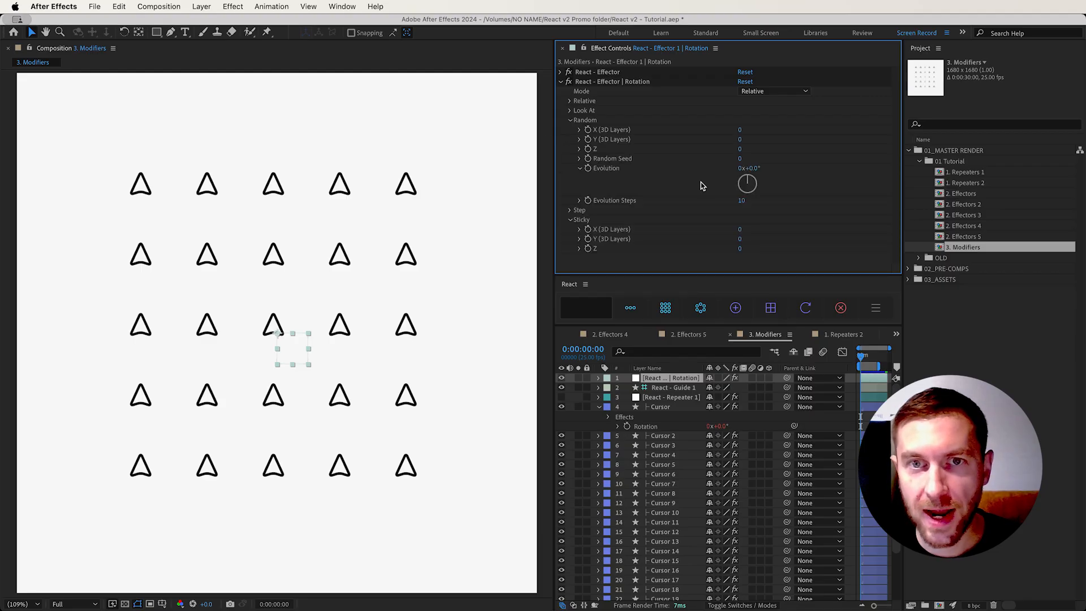
pyautogui.click(742, 152)
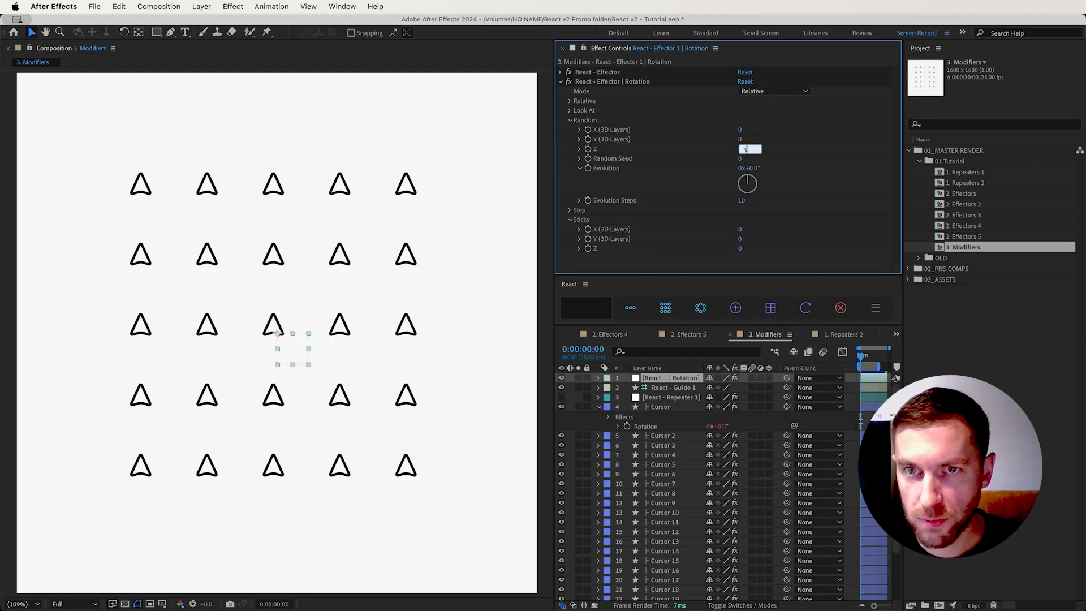
pyautogui.press('Return')
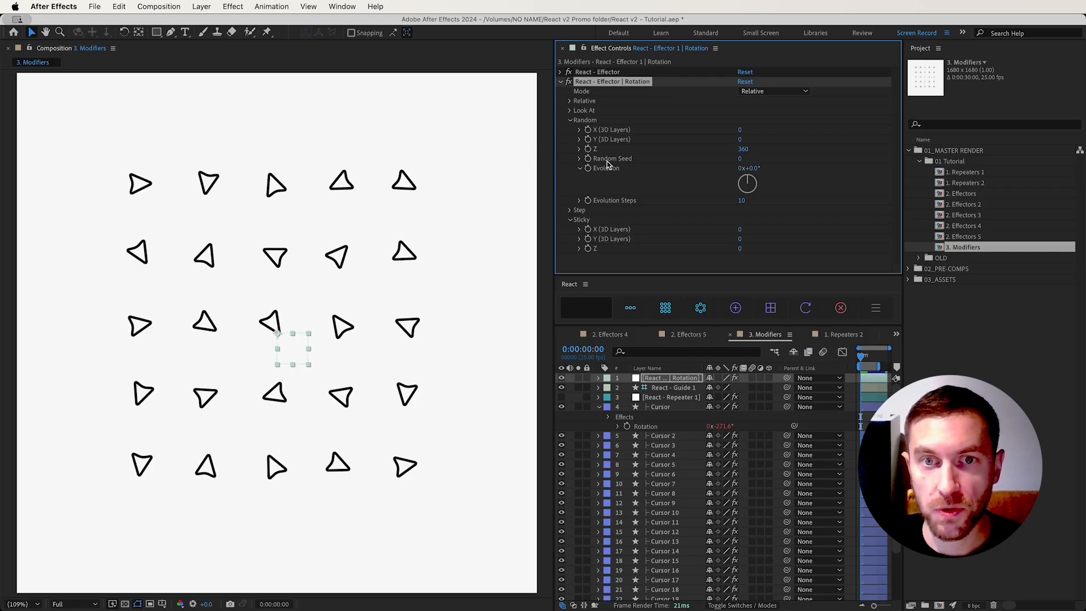
pyautogui.click(741, 250)
pyautogui.write('90')
pyautogui.press('Return')
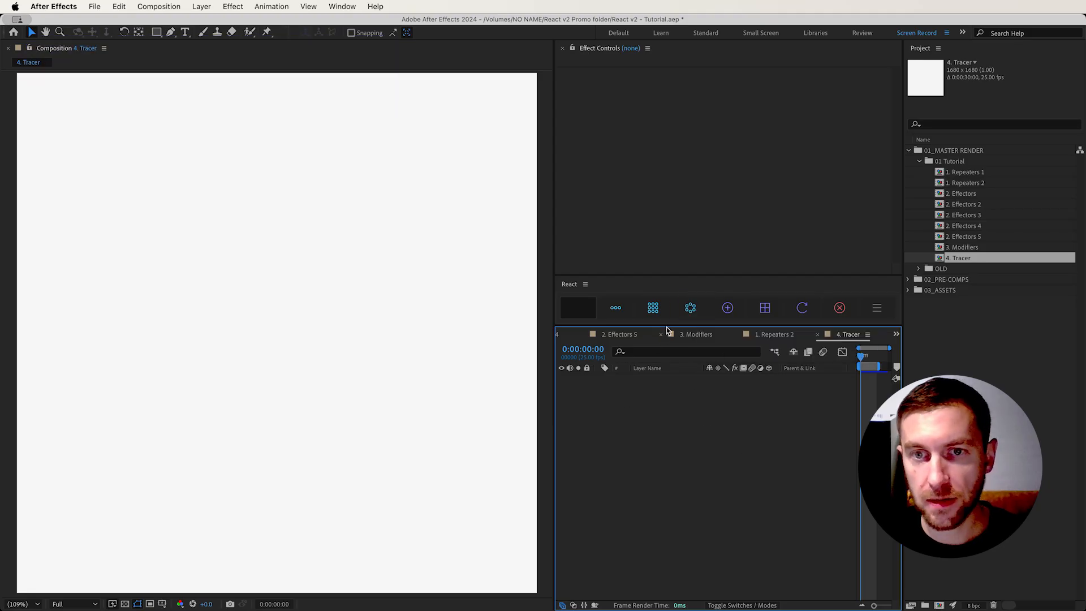
# In 4. Tracer, create a radial repeater and add a tracer to it
pyautogui.click(689, 312)
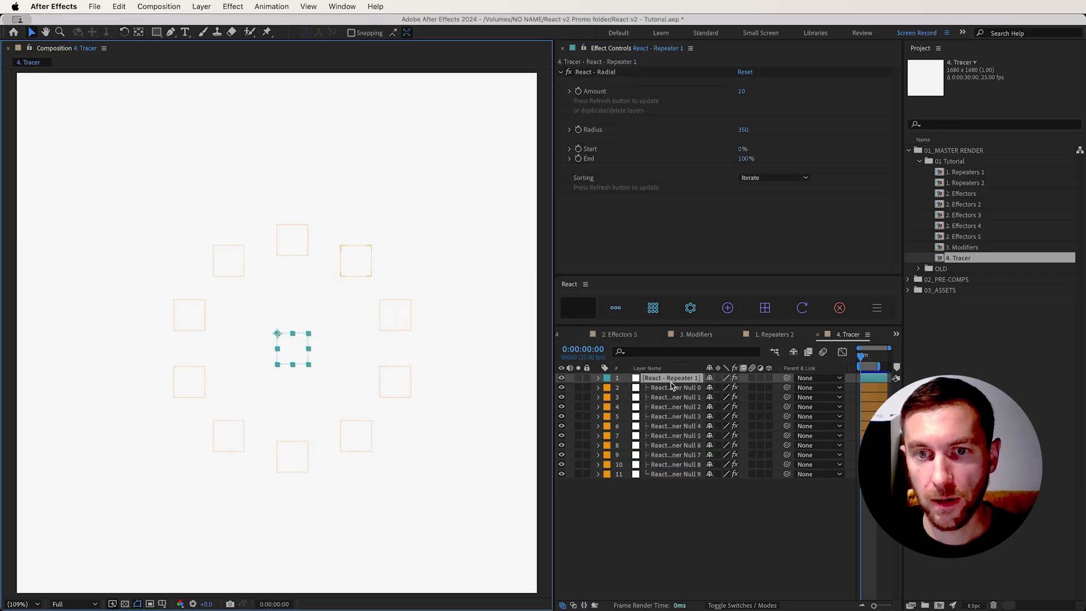
pyautogui.click(672, 379)
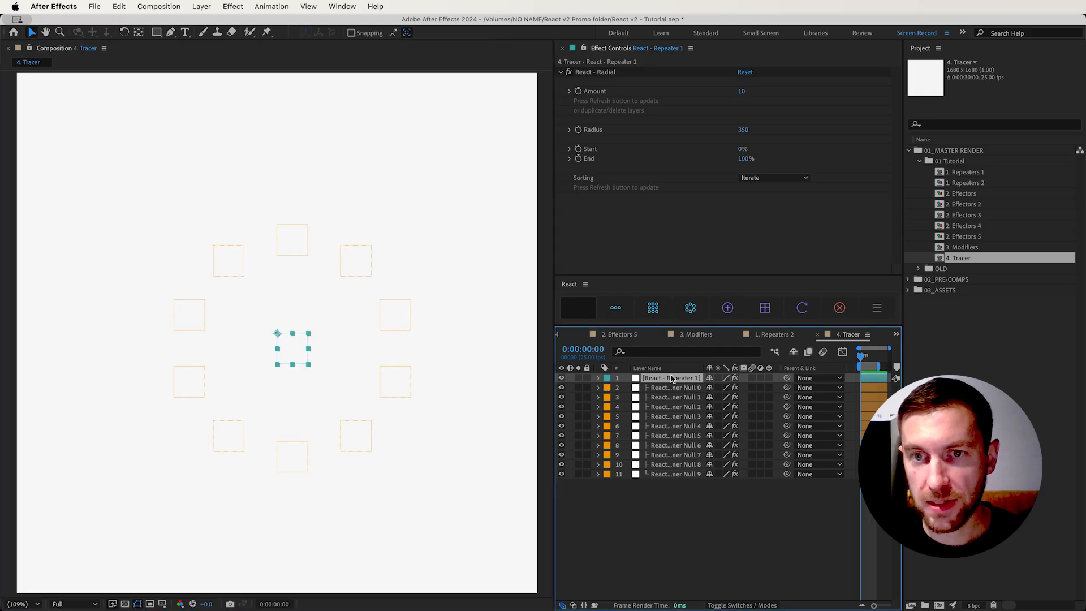
pyautogui.click(773, 317)
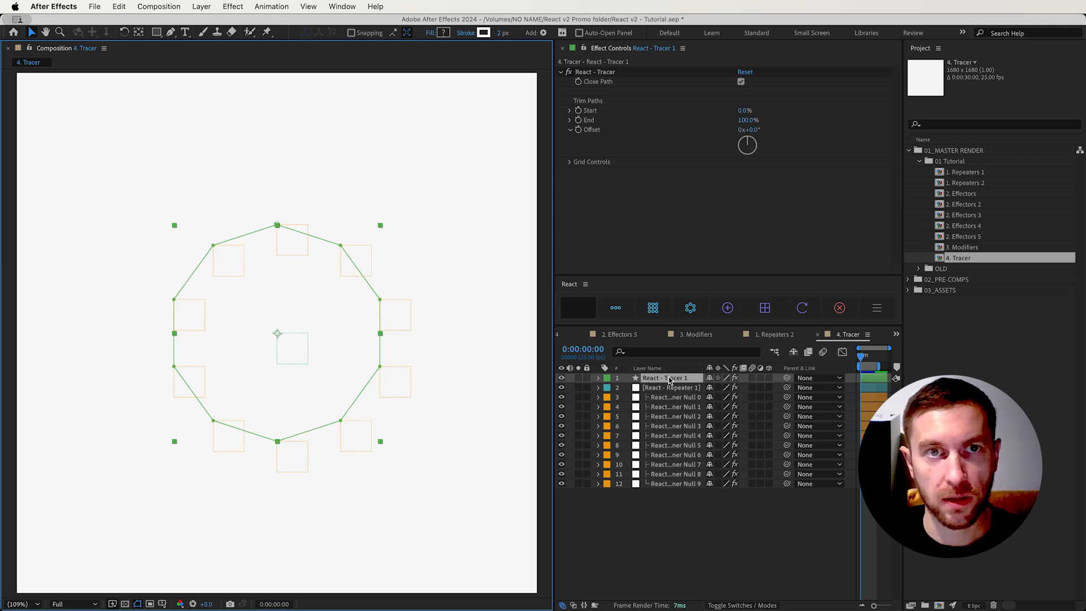
# Give the radial tracer a purple stroke with a width of 10 px
pyautogui.click(484, 32)
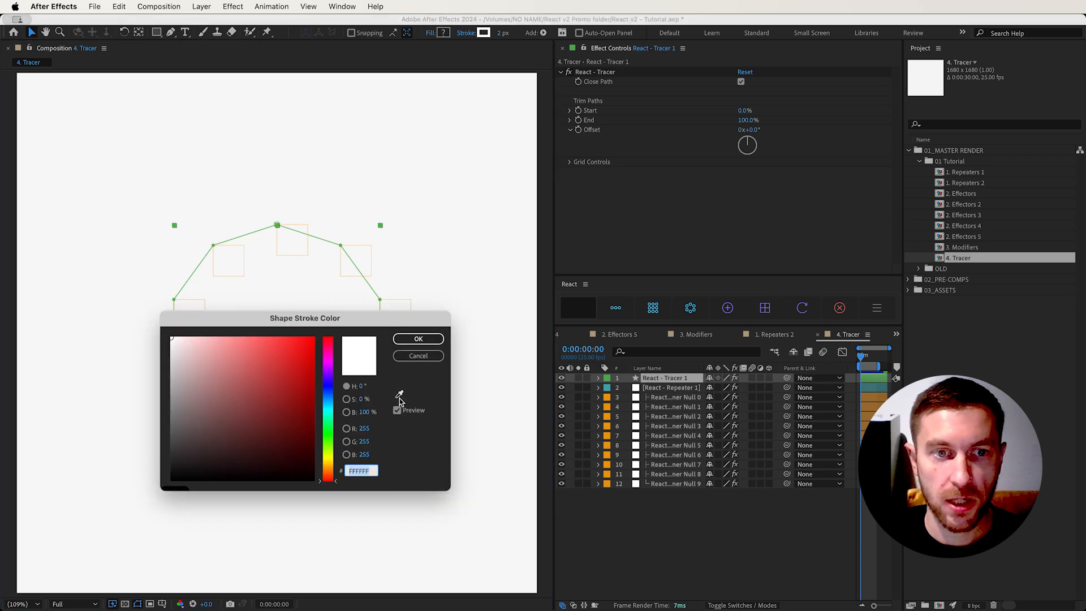
pyautogui.click(328, 367)
pyautogui.click(302, 343)
pyautogui.click(434, 339)
pyautogui.click(503, 32)
pyautogui.write('1')
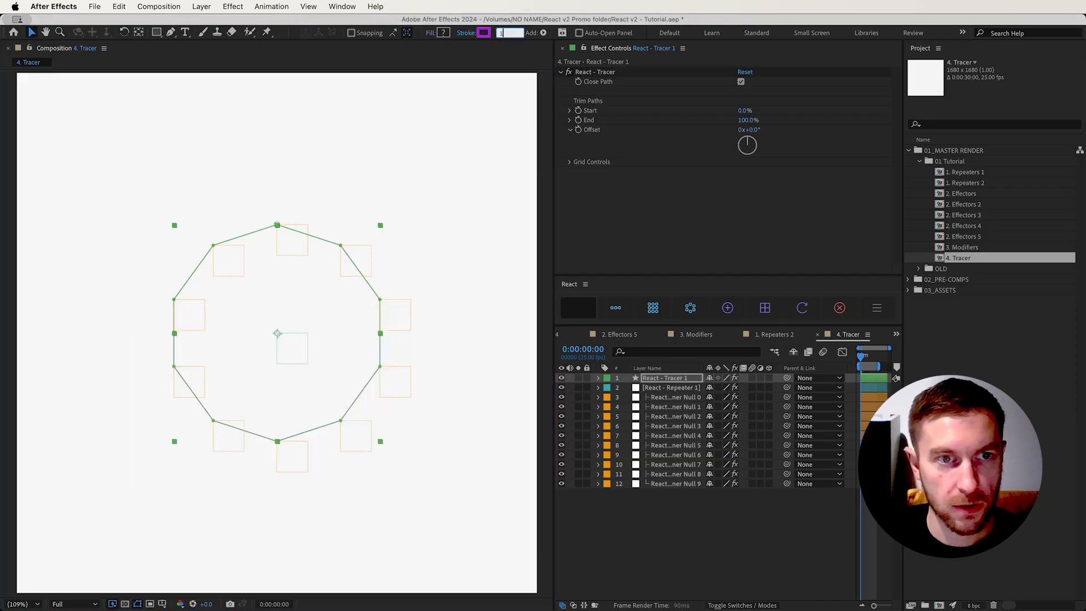
pyautogui.write('0')
pyautogui.press('Return')
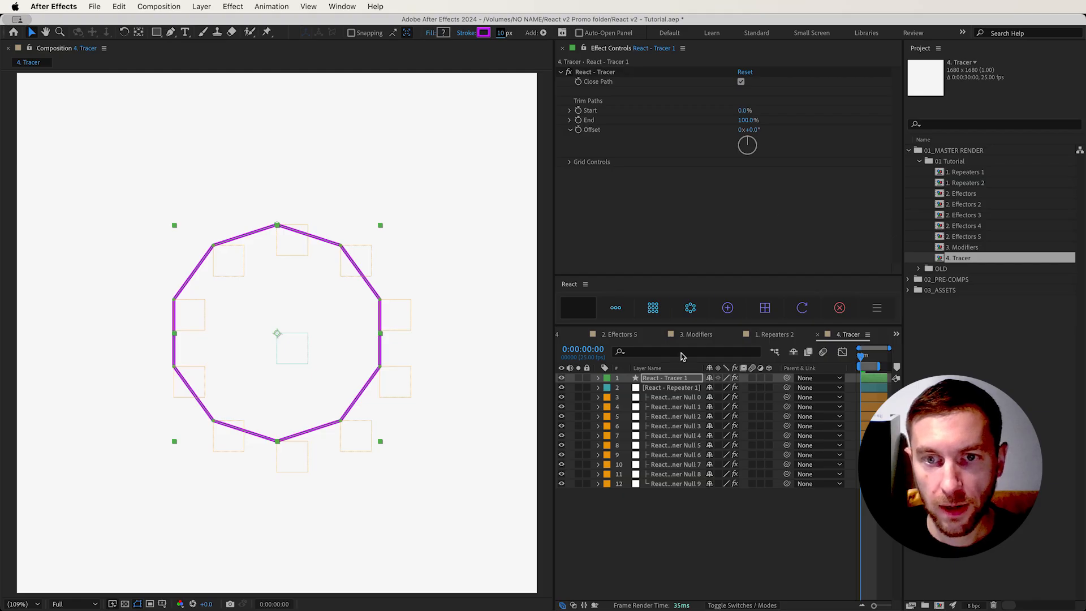
# Toggle the tracer's Close Path off and on, and set its trim End to 60% and Offset to -26°
pyautogui.click(676, 381)
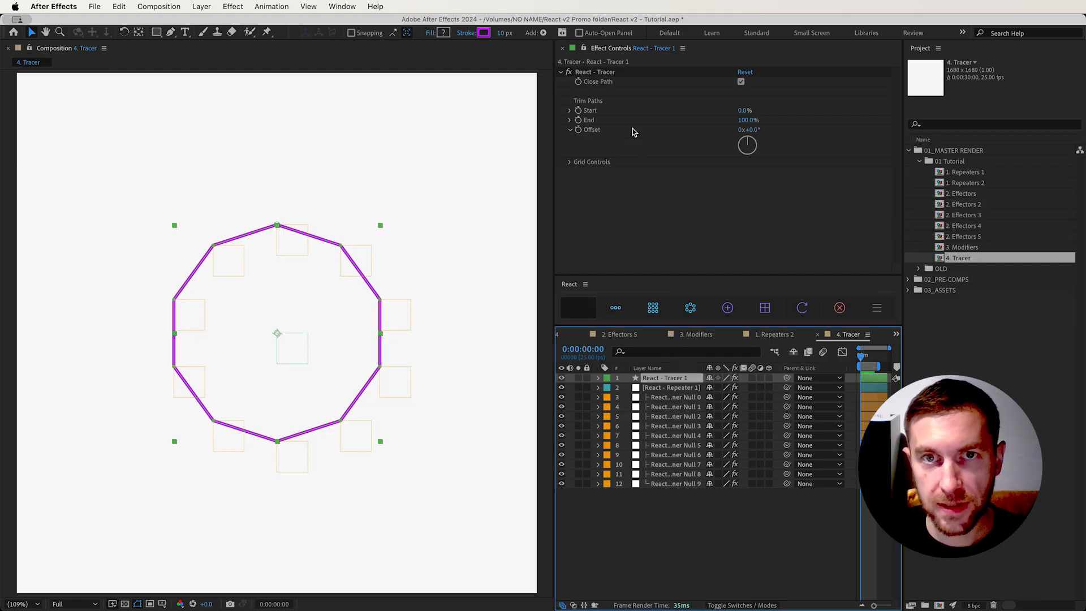
pyautogui.click(613, 73)
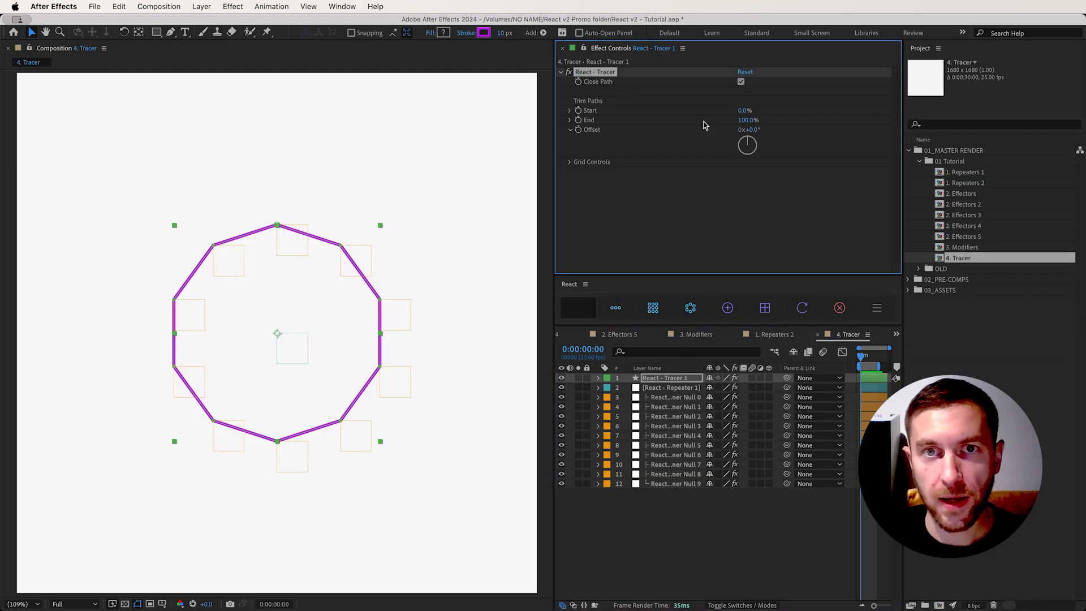
pyautogui.click(740, 83)
pyautogui.click(741, 83)
pyautogui.moveTo(744, 120)
pyautogui.mouseDown()
pyautogui.moveTo(705, 122)
pyautogui.moveTo(753, 109)
pyautogui.moveTo(738, 107)
pyautogui.moveTo(761, 121)
pyautogui.moveTo(755, 129)
pyautogui.moveTo(770, 130)
pyautogui.moveTo(722, 138)
pyautogui.mouseUp()
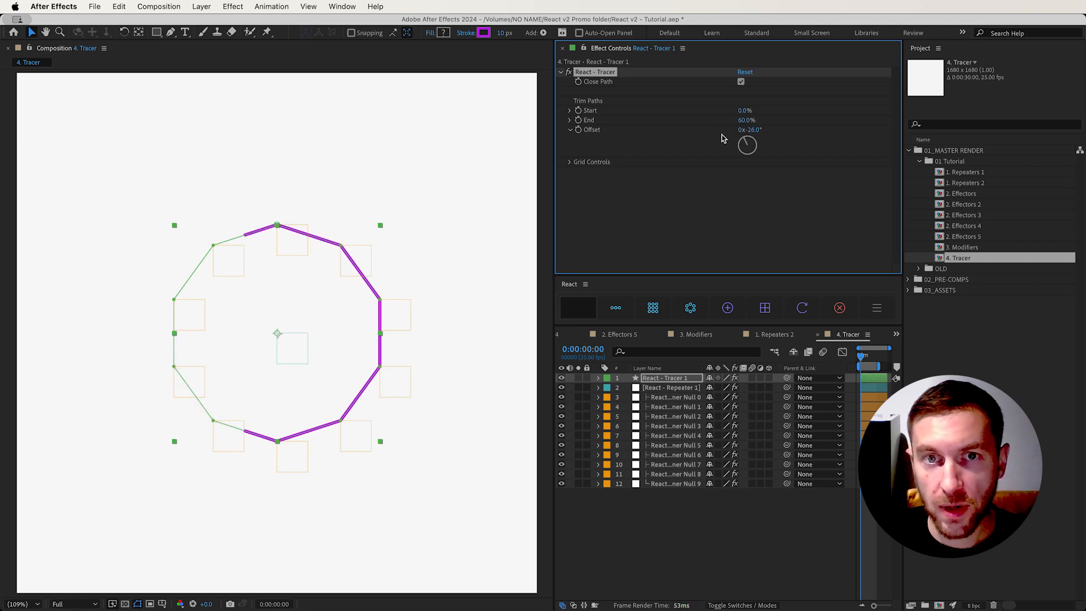
pyautogui.click(570, 162)
pyautogui.click(570, 163)
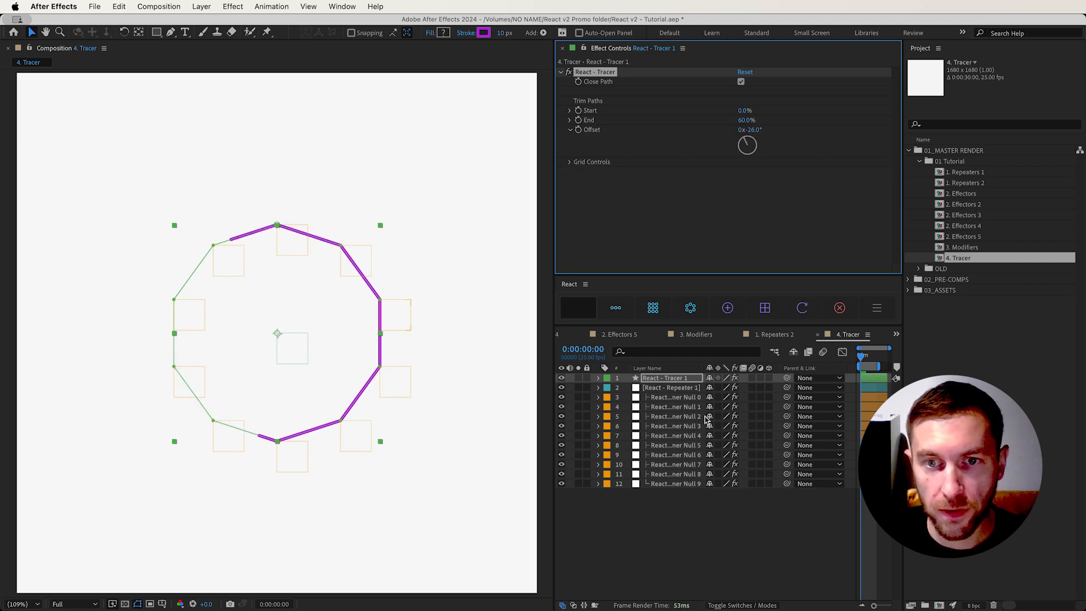
# Clear all layers from 4. Tracer and build a grid repeater with a tracer connecting its nulls
pyautogui.click(667, 406)
pyautogui.press('super+a')
pyautogui.press('Delete')
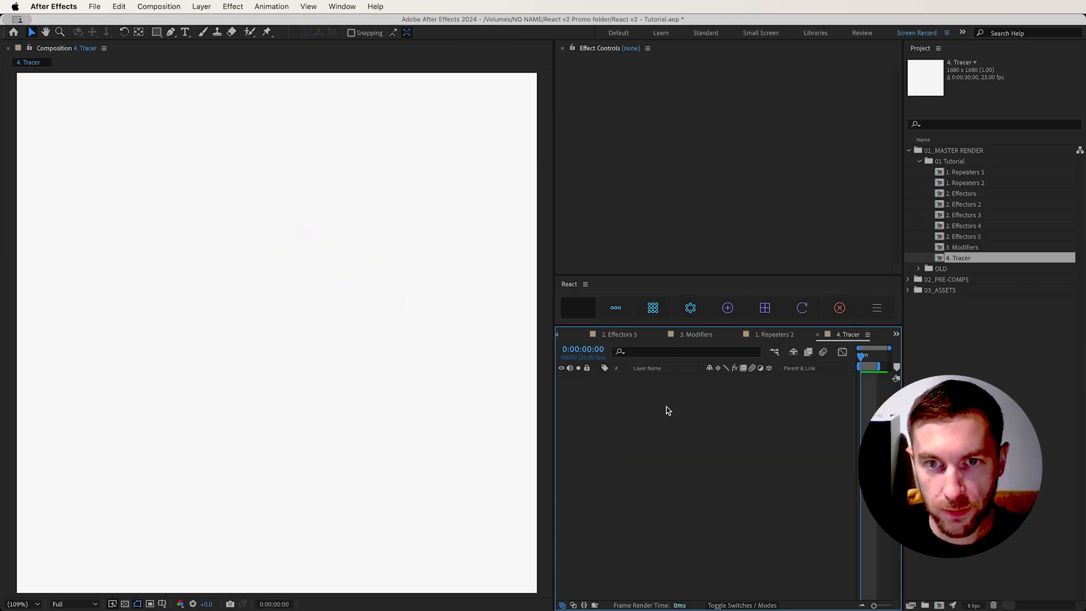
pyautogui.click(653, 308)
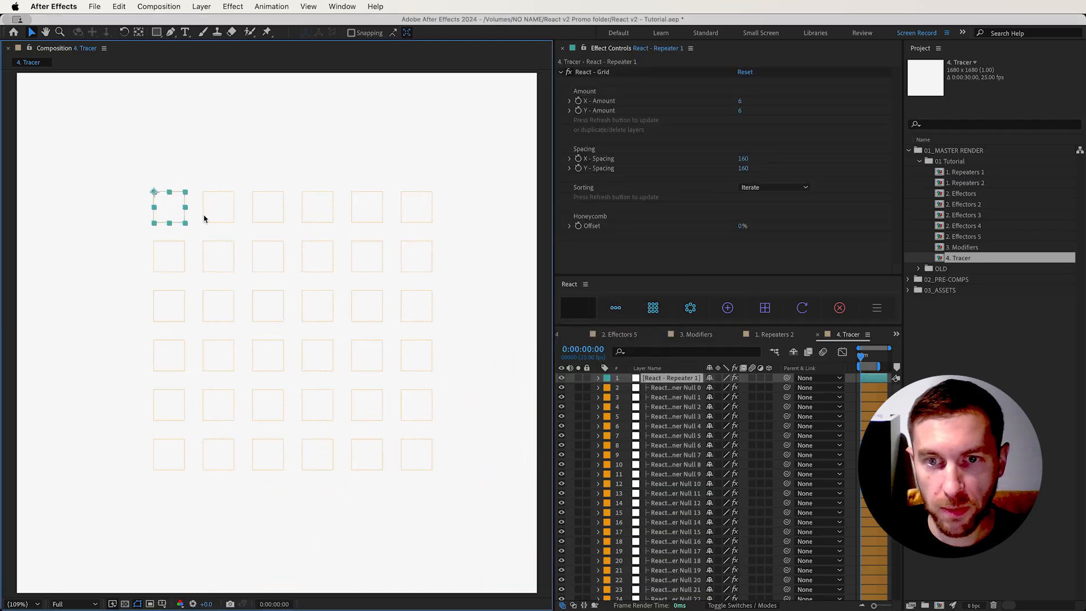
pyautogui.click(666, 380)
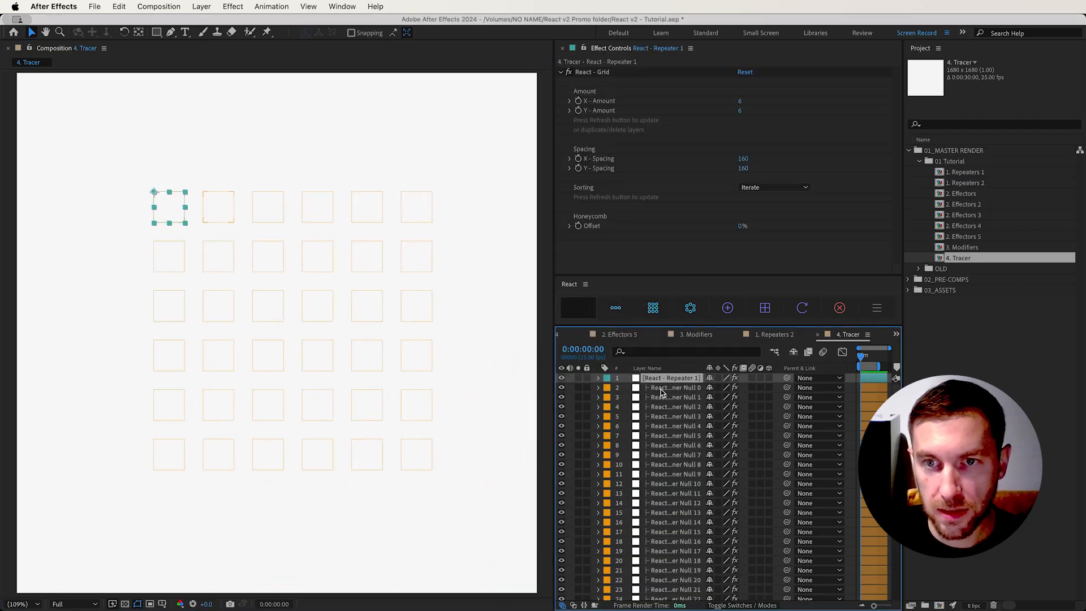
pyautogui.click(771, 312)
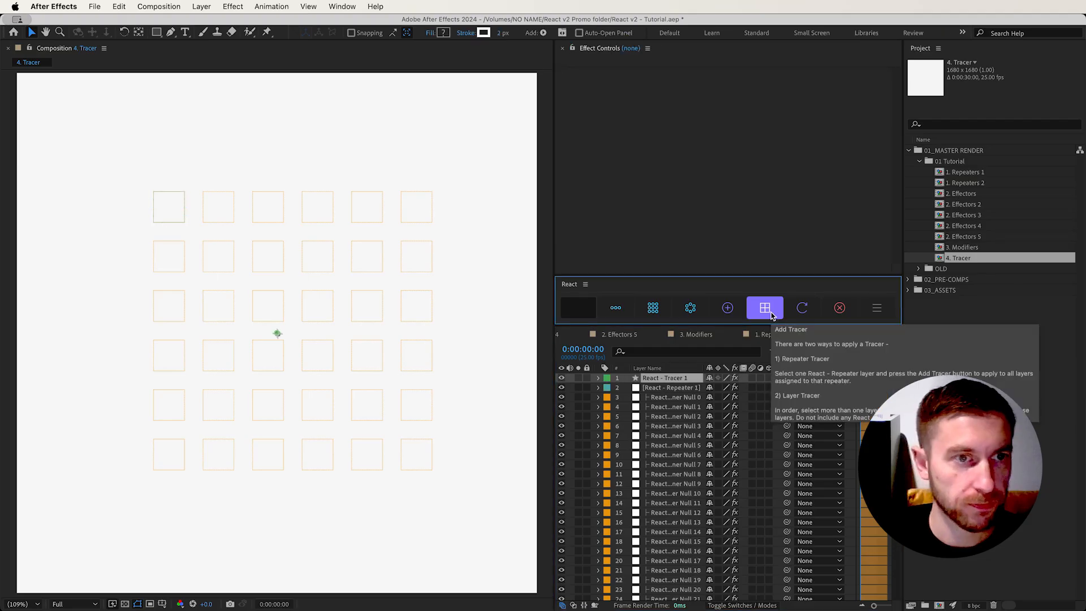
# Give the grid tracer a red stroke 21 px wide and hide the layer controls in the composition view
pyautogui.click(483, 33)
pyautogui.click(302, 355)
pyautogui.click(419, 339)
pyautogui.moveTo(500, 33); pyautogui.dragTo(507, 34)
pyautogui.press('super+shift+h')
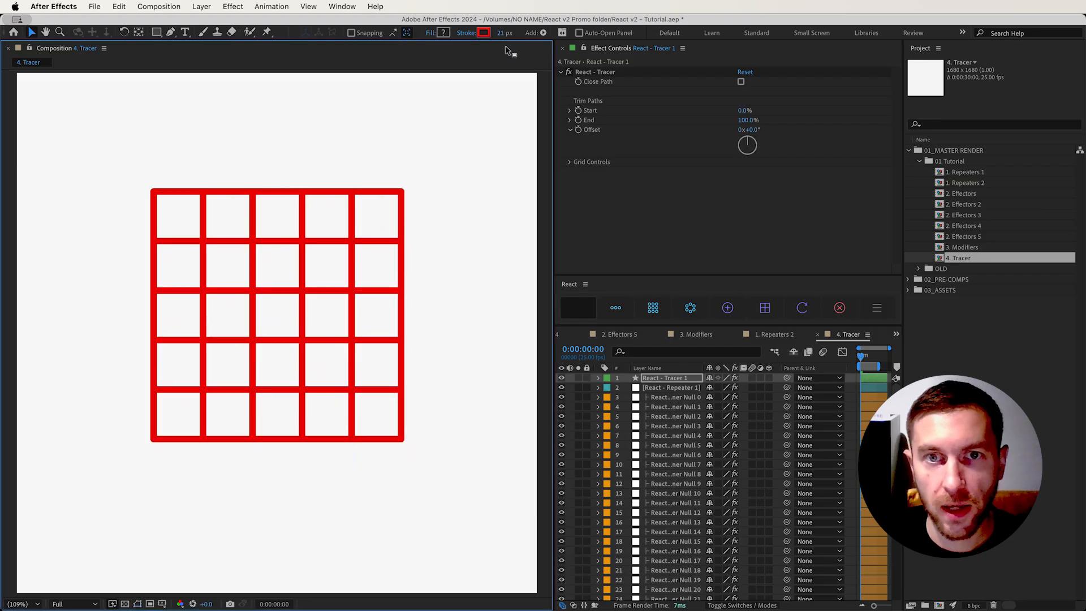
# Try the Snake and Zig-Zag options for the tracer's Grid Tracer setting and return it to Grid
pyautogui.click(571, 163)
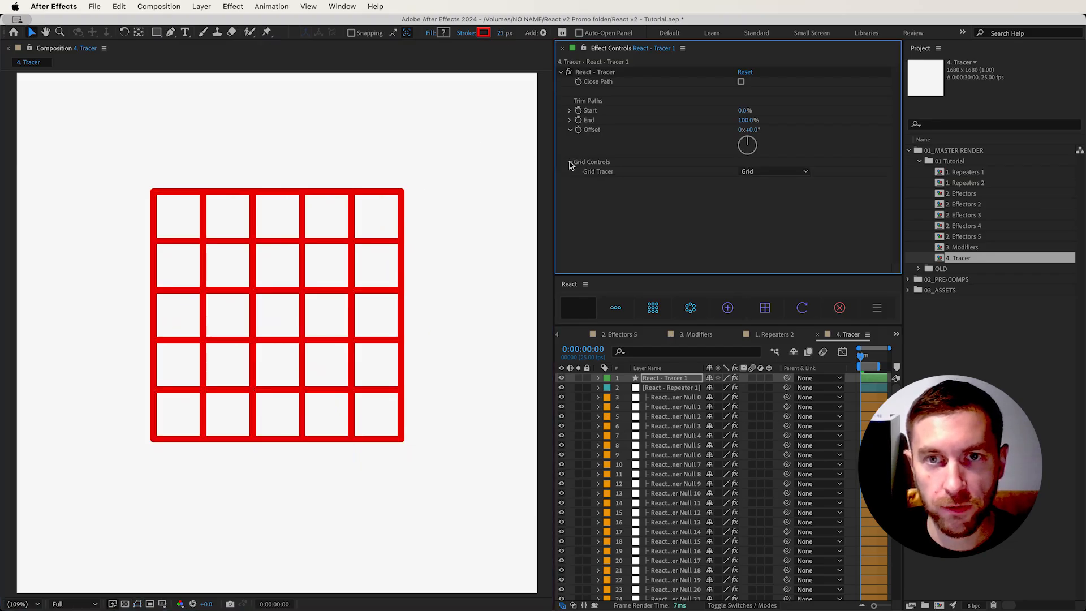
pyautogui.click(769, 172)
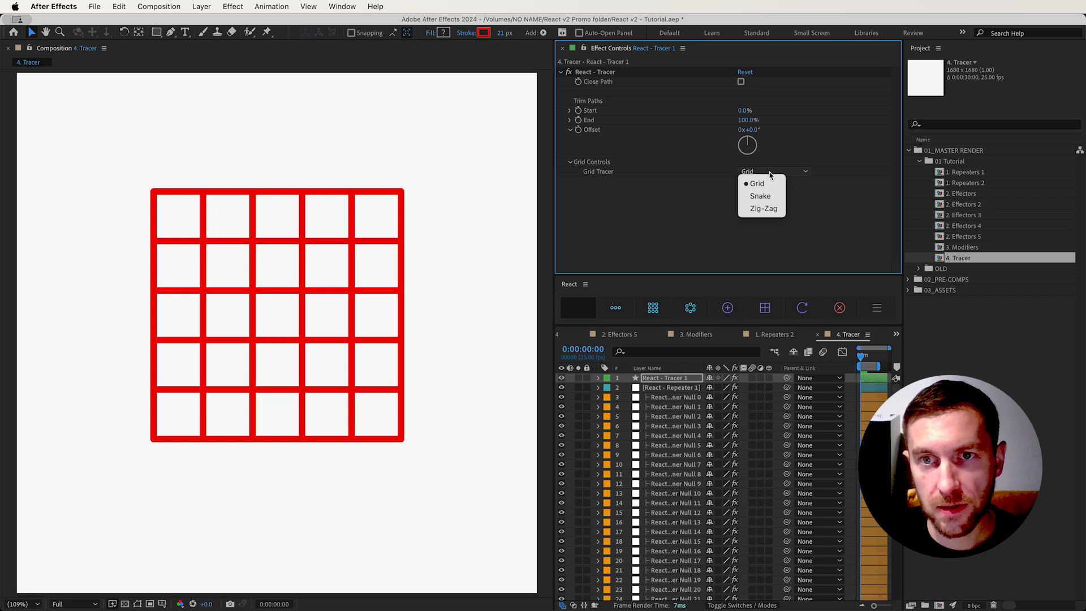
pyautogui.click(762, 194)
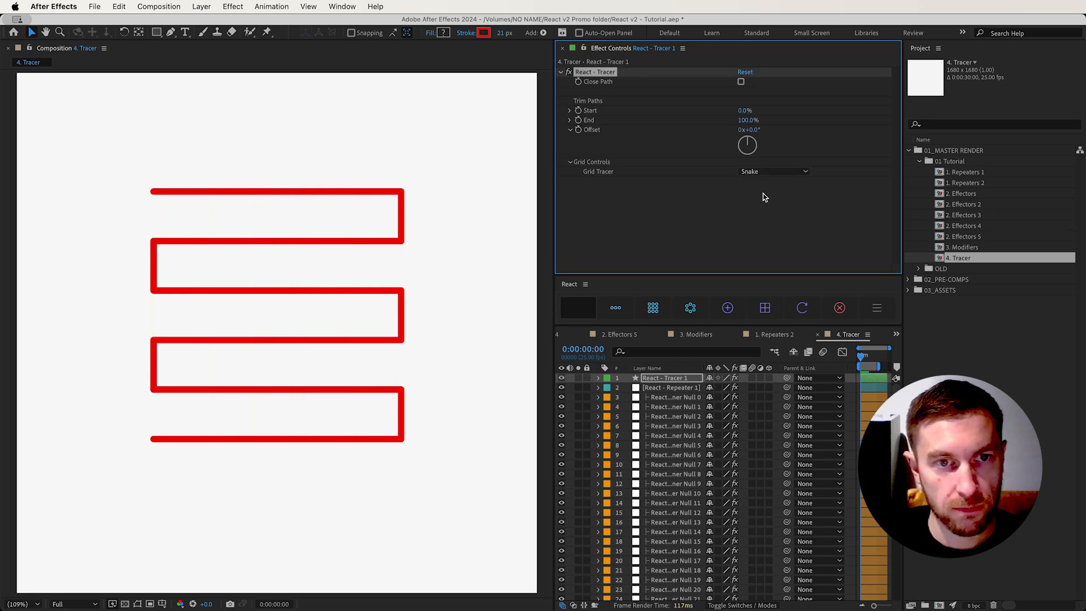
pyautogui.click(762, 172)
pyautogui.click(762, 208)
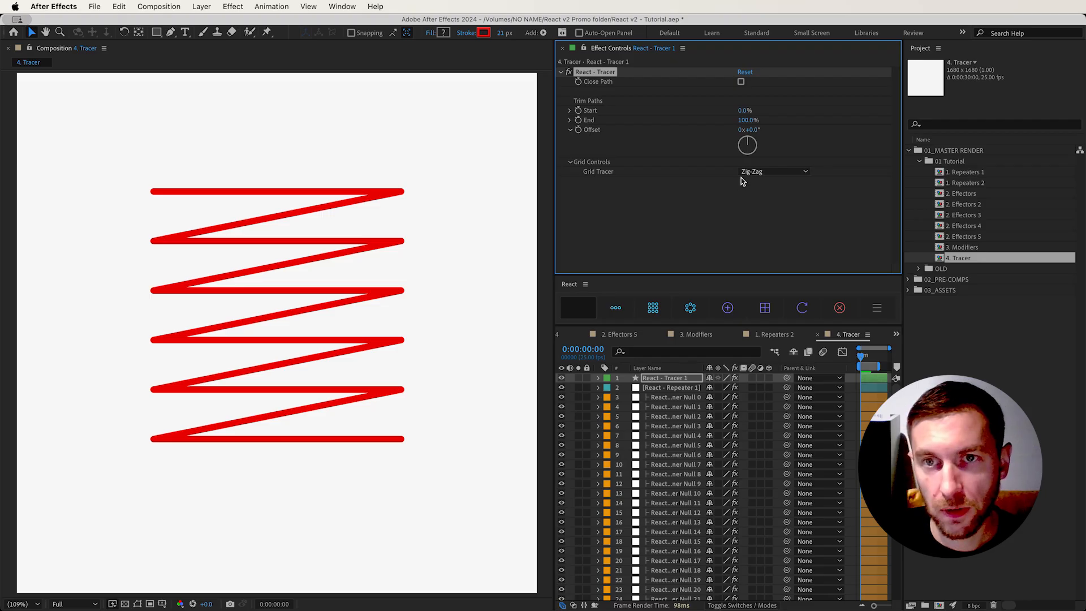
pyautogui.click(742, 173)
pyautogui.click(752, 182)
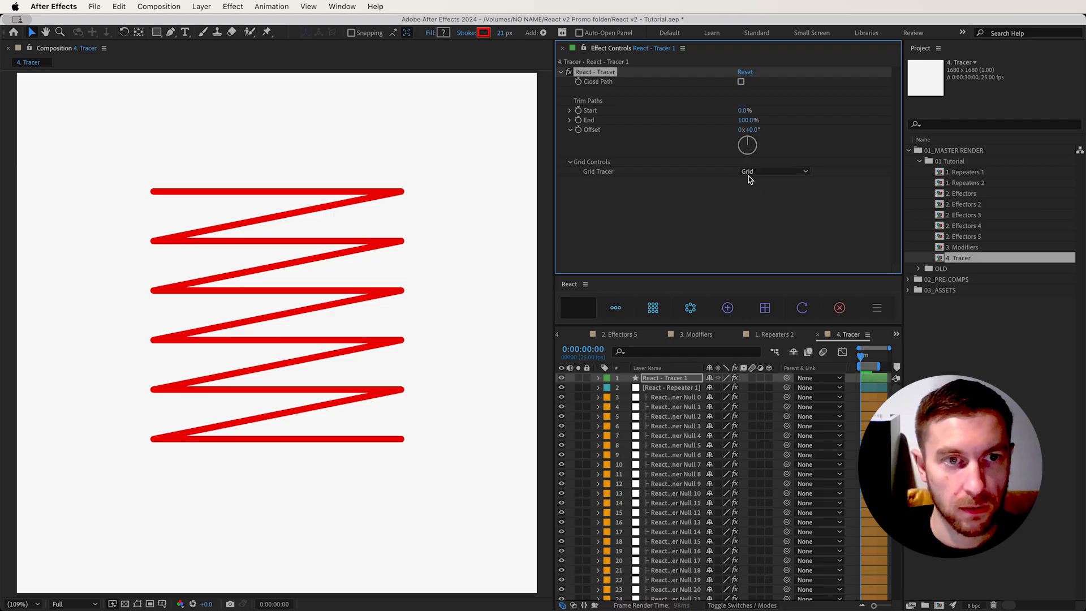
# Add a Position effector to the React - Cloner Null 2 layer's Position property and reveal its Relative/Absolute settings
pyautogui.press('p')
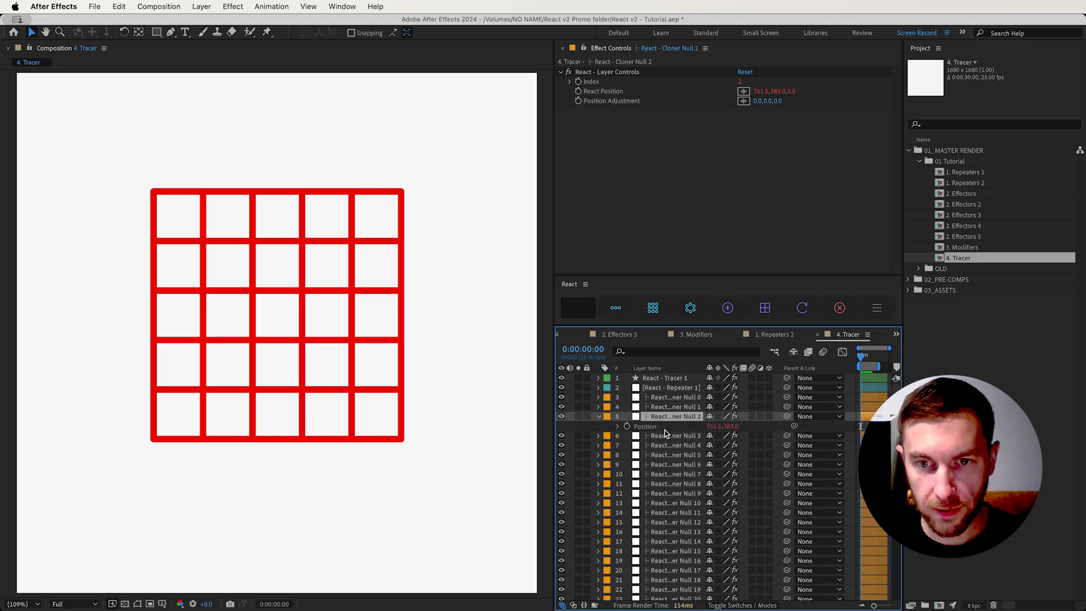
pyautogui.click(728, 307)
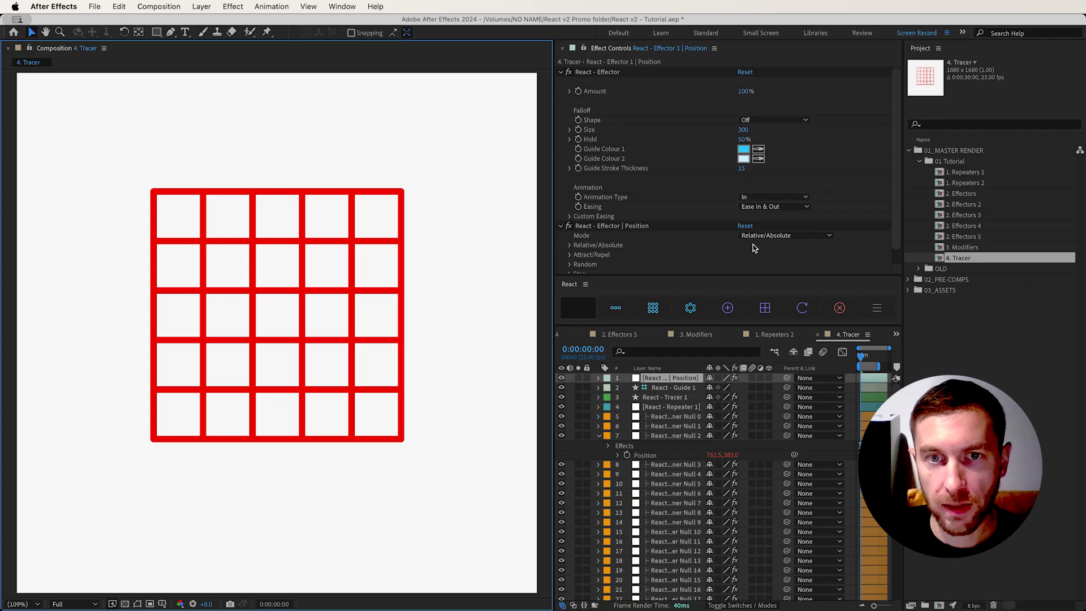
pyautogui.click(570, 245)
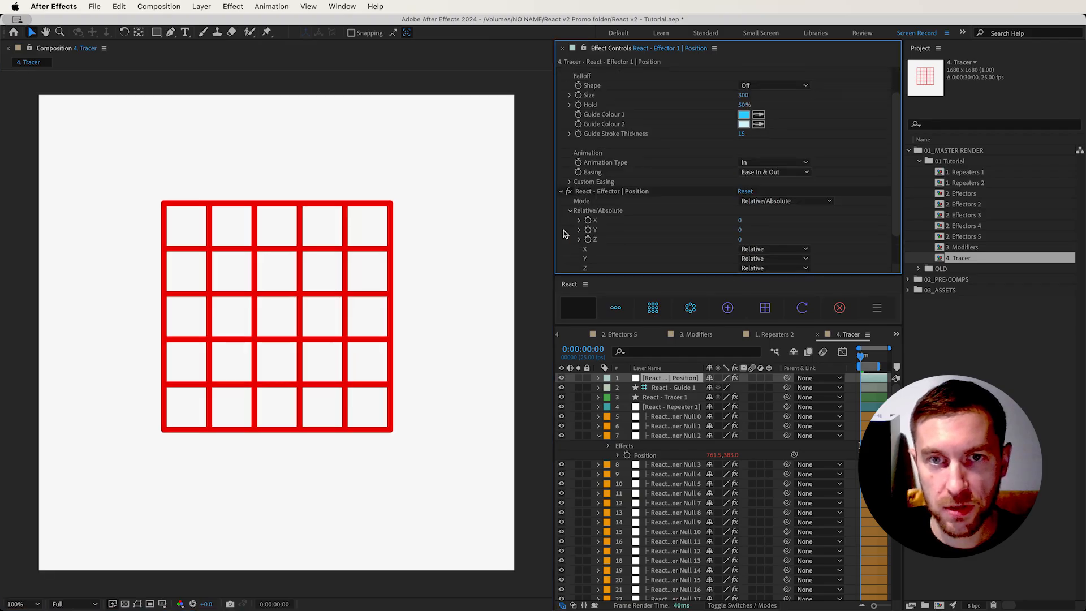
# Set the Position effector's Y offset to 65, use a Circle falloff, and move the effector across the traced grid
pyautogui.moveTo(739, 232); pyautogui.dragTo(773, 226)
pyautogui.click(792, 85)
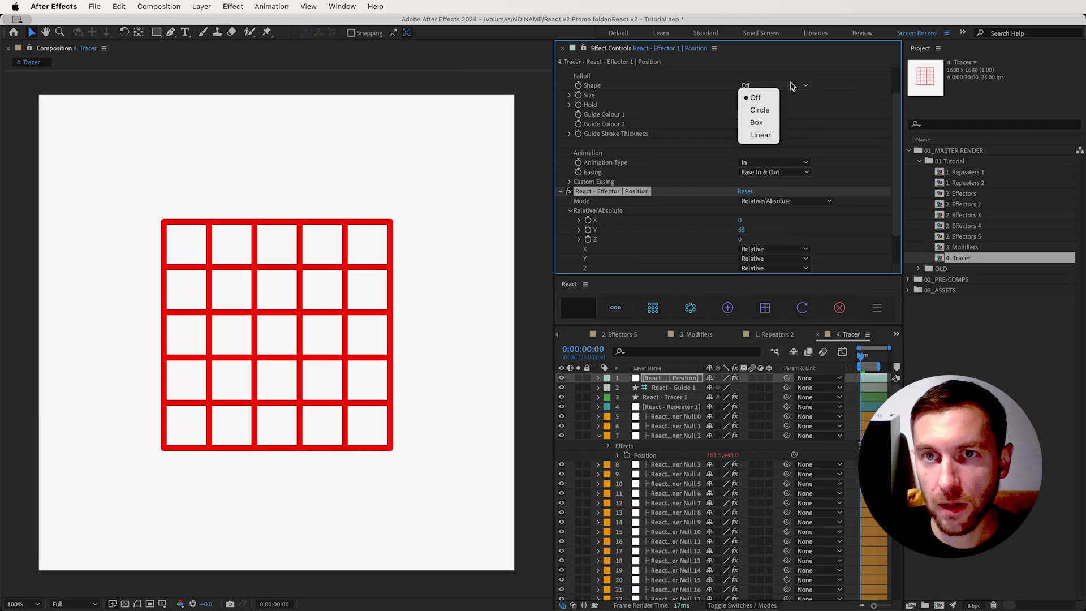
pyautogui.click(768, 111)
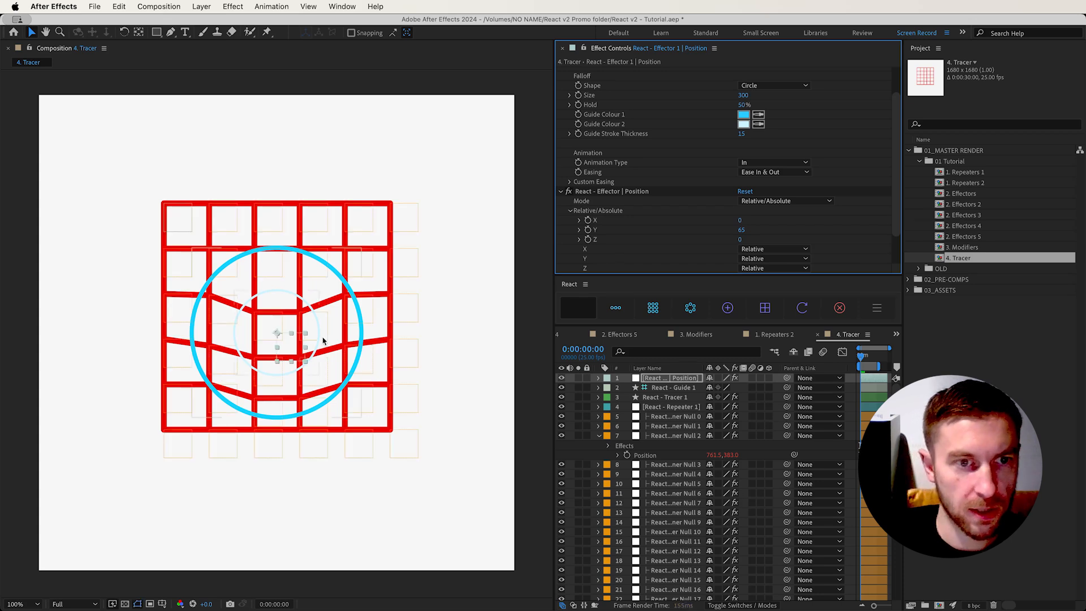
pyautogui.moveTo(289, 349); pyautogui.dragTo(246, 312)
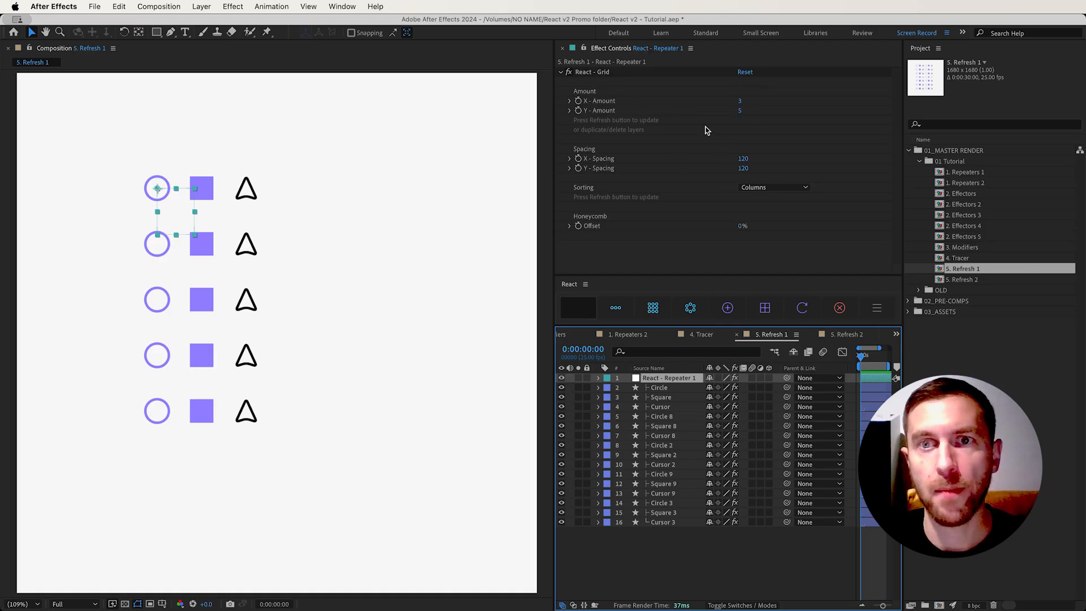
# Set the 5. Refresh 1 grid repeater to 5 columns by 7 rows and refresh it to generate the missing layers
pyautogui.click(740, 101)
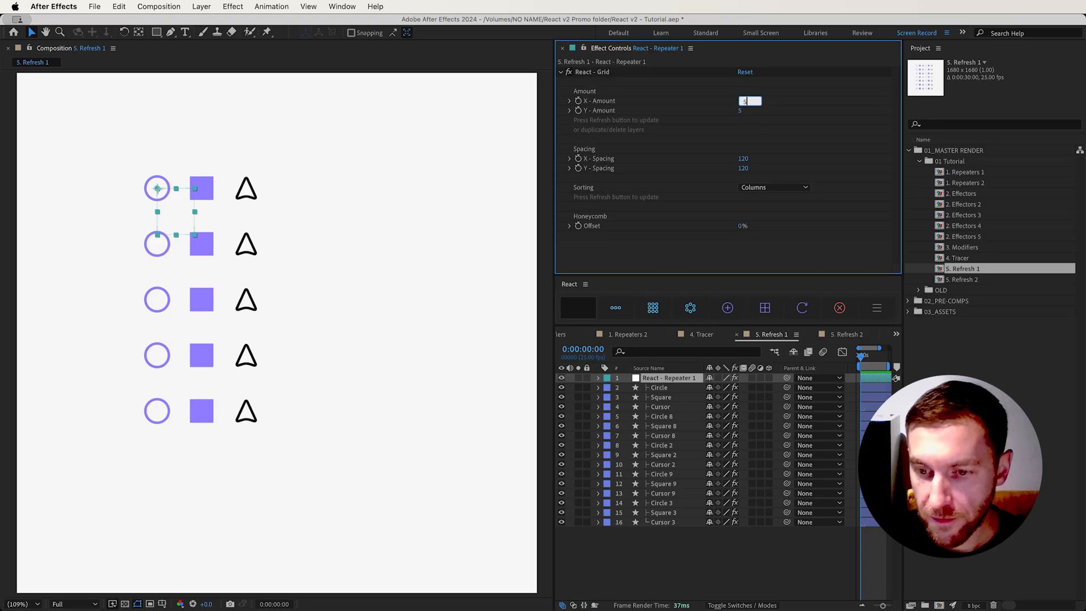
pyautogui.press('Tab')
pyautogui.write('7')
pyautogui.press('Return')
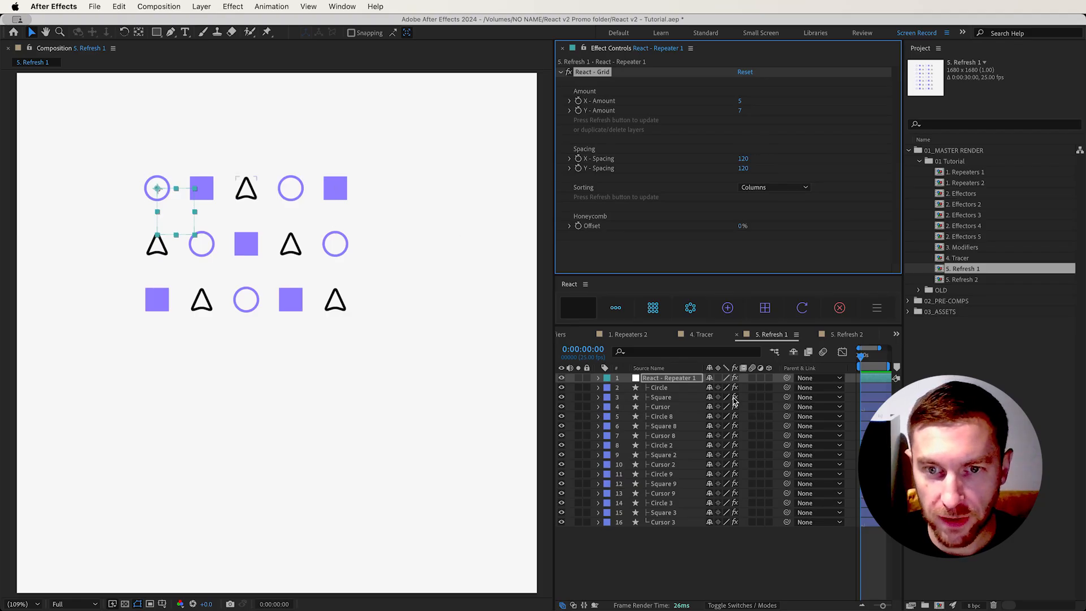
pyautogui.click(670, 381)
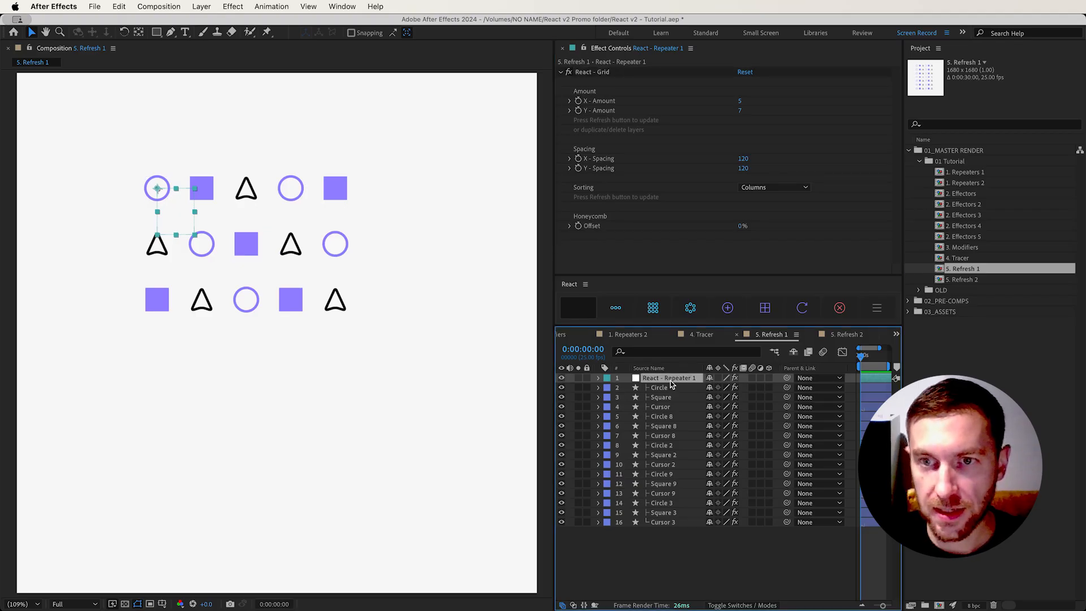
pyautogui.click(806, 315)
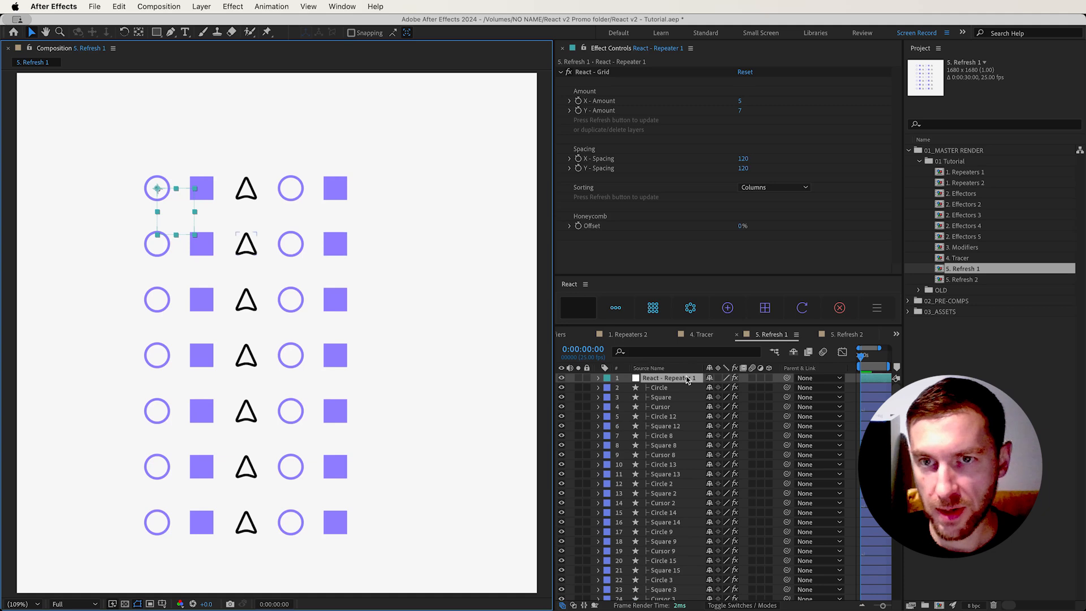
# Change the grid repeater's Sorting to Rows and refresh the repeater
pyautogui.click(774, 188)
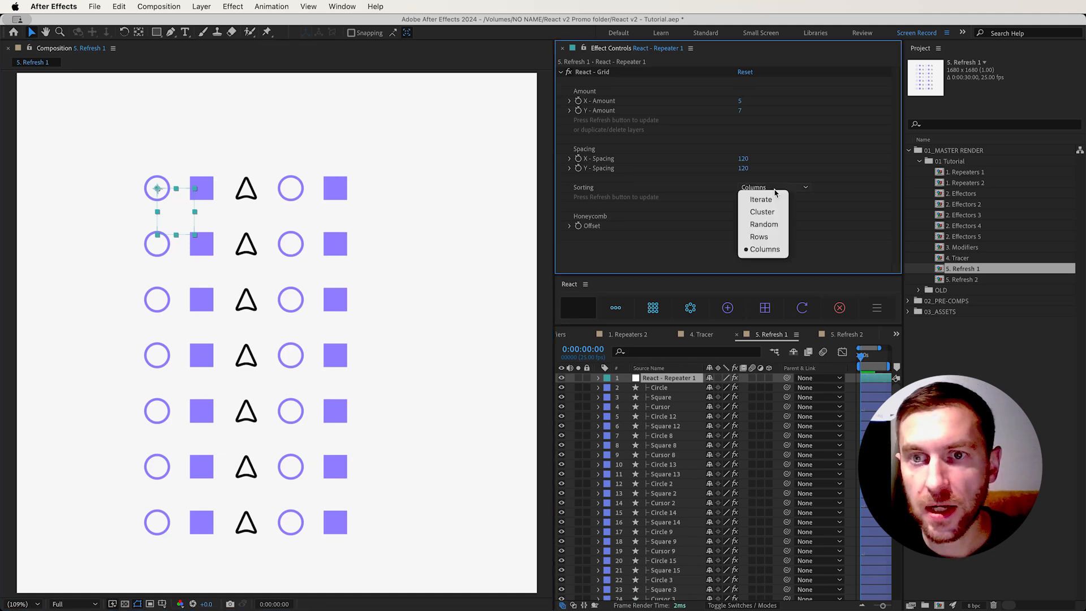
pyautogui.click(758, 236)
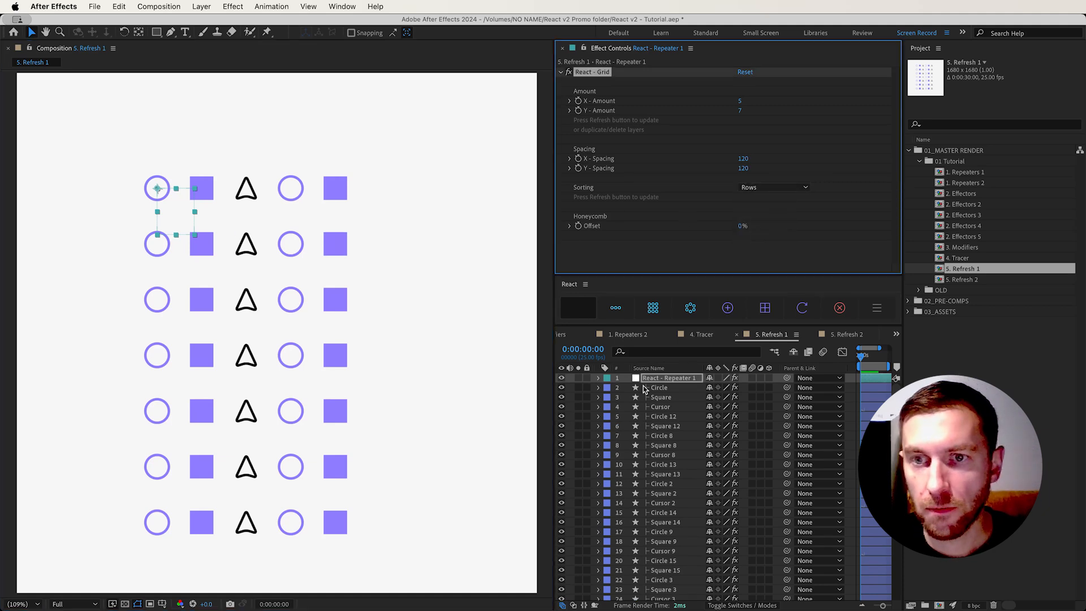
pyautogui.click(813, 312)
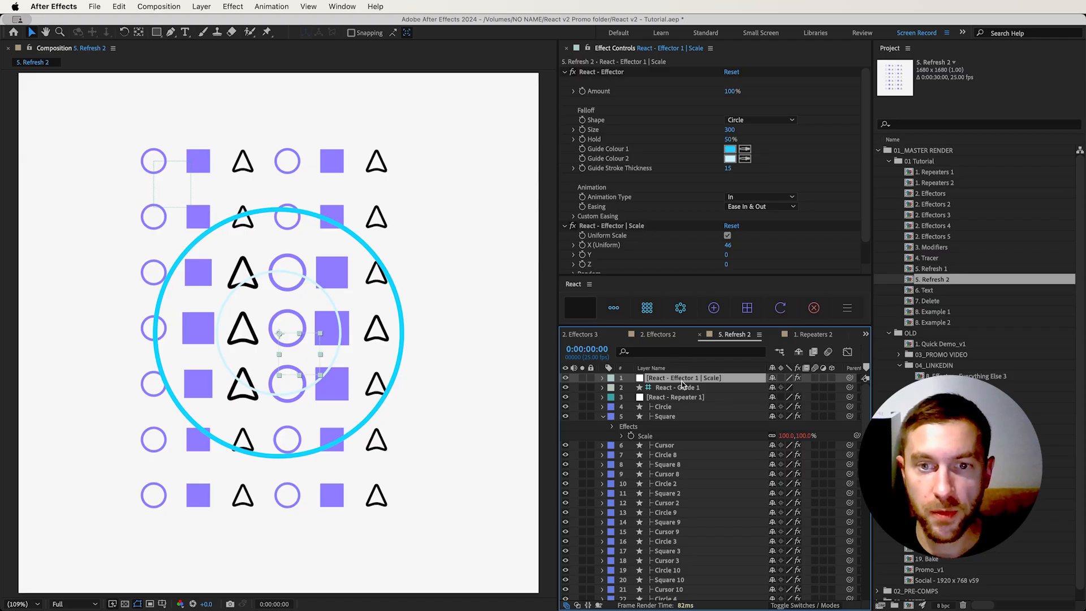
# In 5. Refresh 2, add the Circle 8 layer's Opacity property to the existing Scale effector by refreshing both together
pyautogui.click(646, 437)
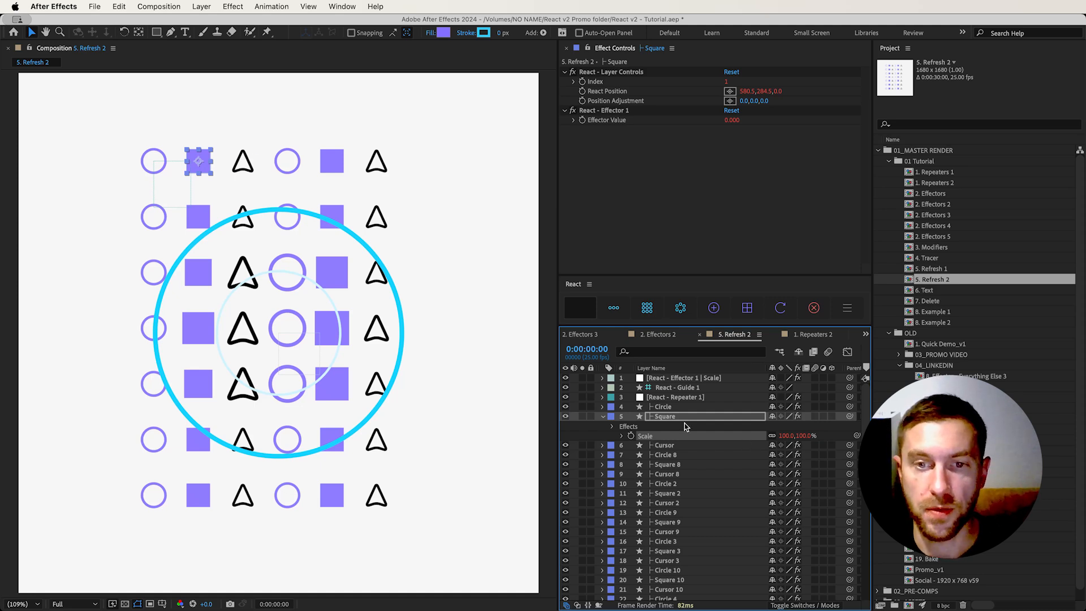
pyautogui.click(672, 456)
pyautogui.press('t')
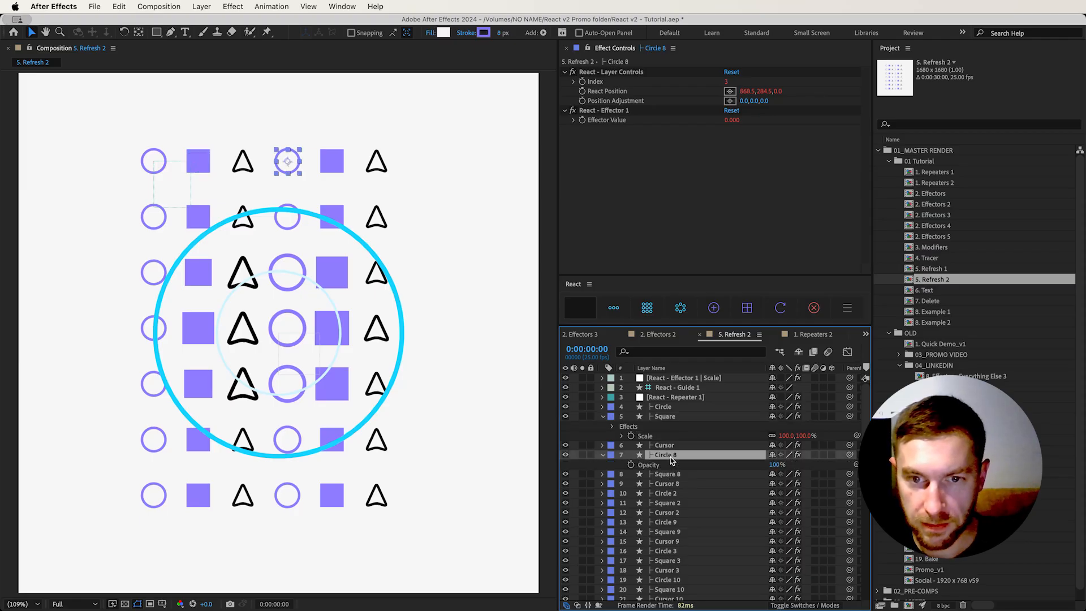
pyautogui.click(707, 379)
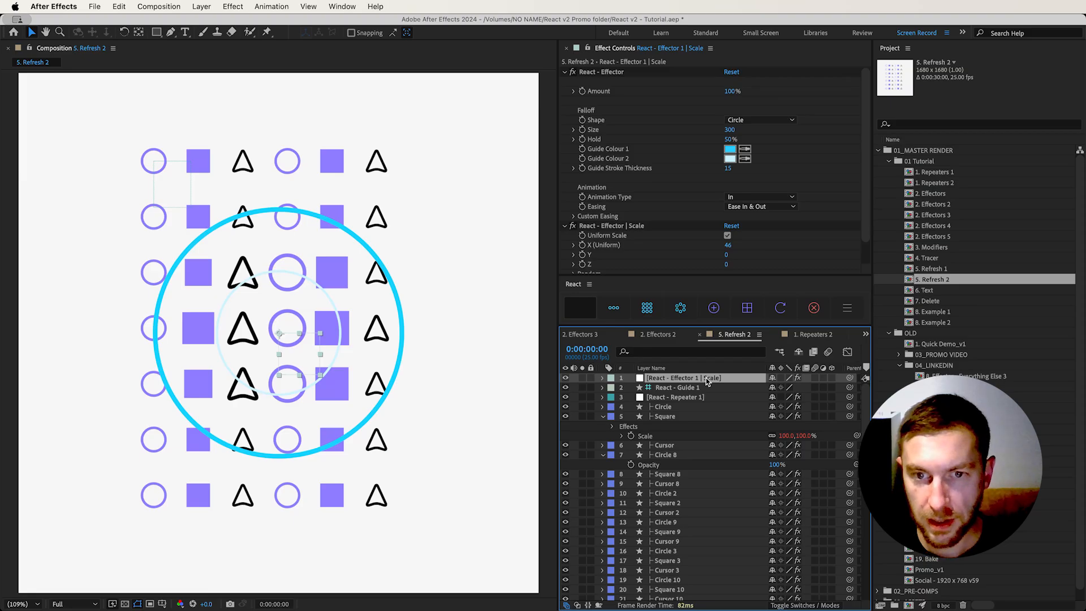
pyautogui.click(650, 470)
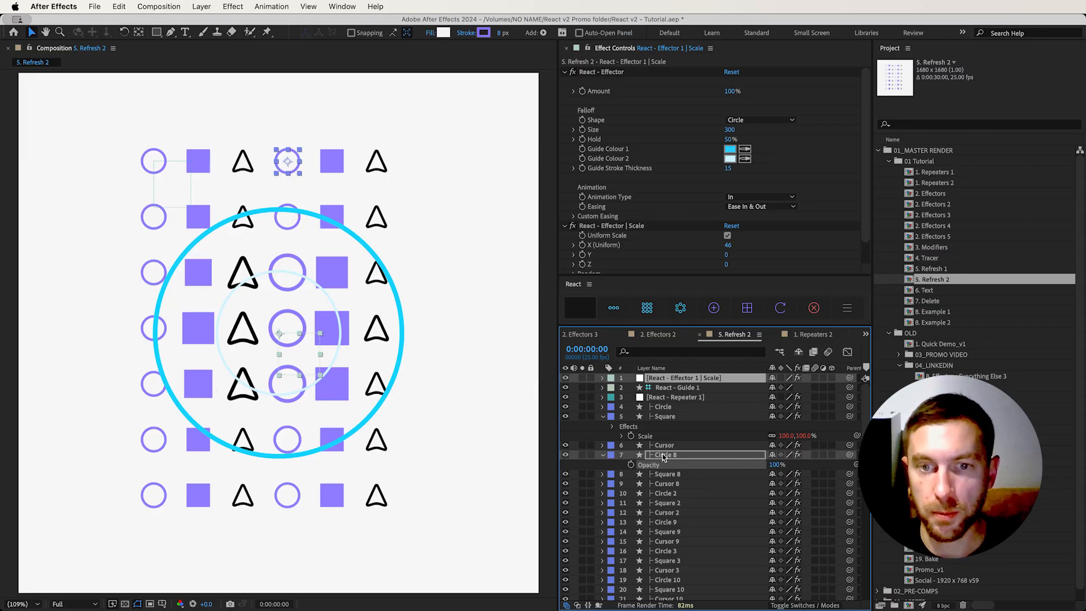
pyautogui.click(788, 311)
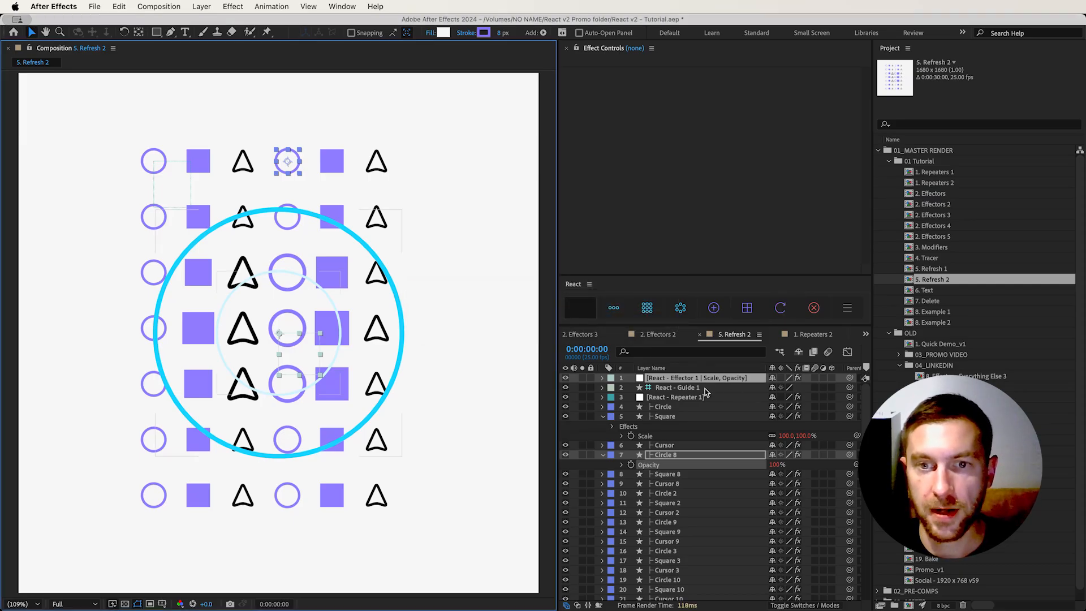
# Open the effector's combined Scale and Opacity settings and lower its Opacity amount below zero
pyautogui.click(688, 398)
pyautogui.click(683, 379)
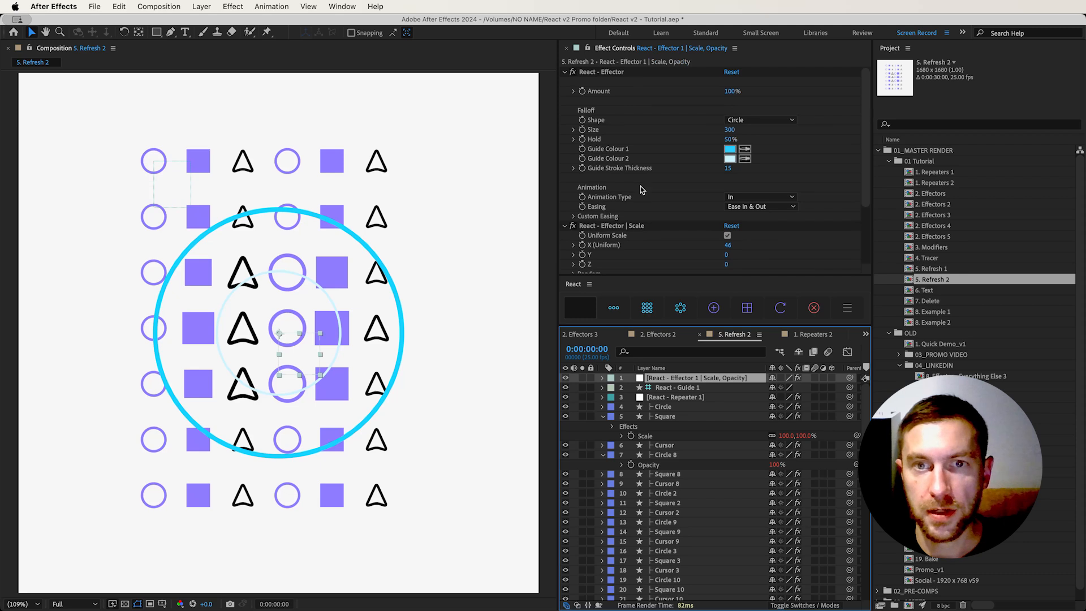
pyautogui.click(639, 226)
pyautogui.scroll(-3, 658, 220)
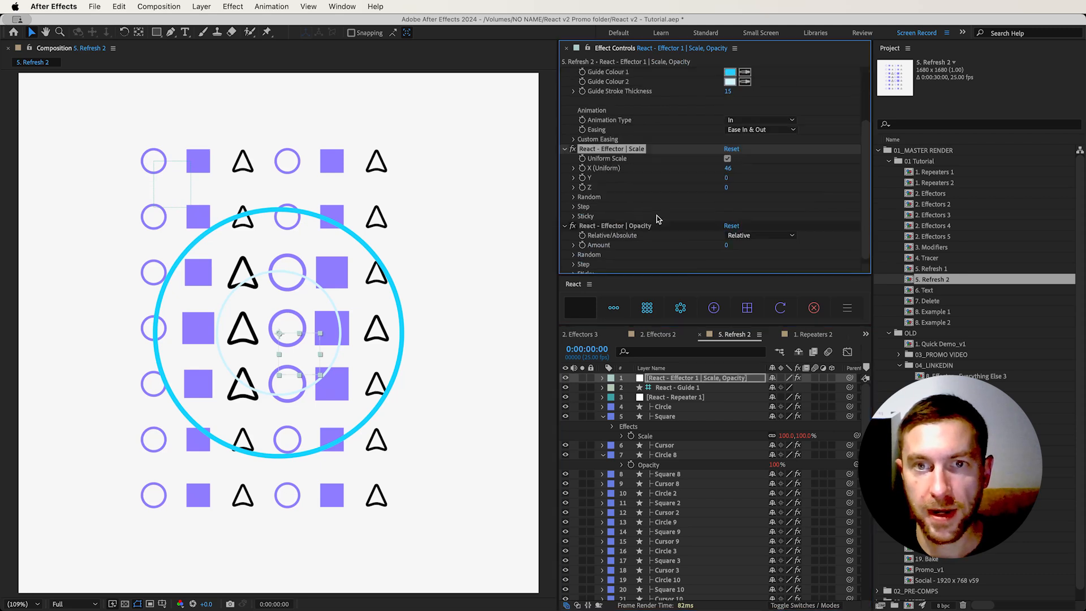
pyautogui.click(657, 220)
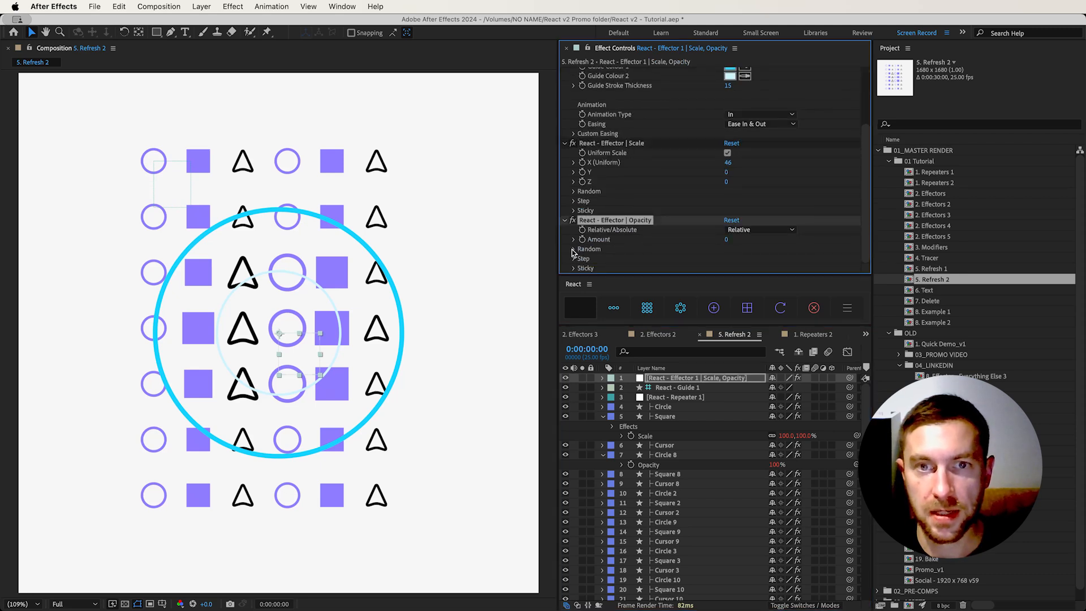
pyautogui.moveTo(727, 239); pyautogui.dragTo(682, 244)
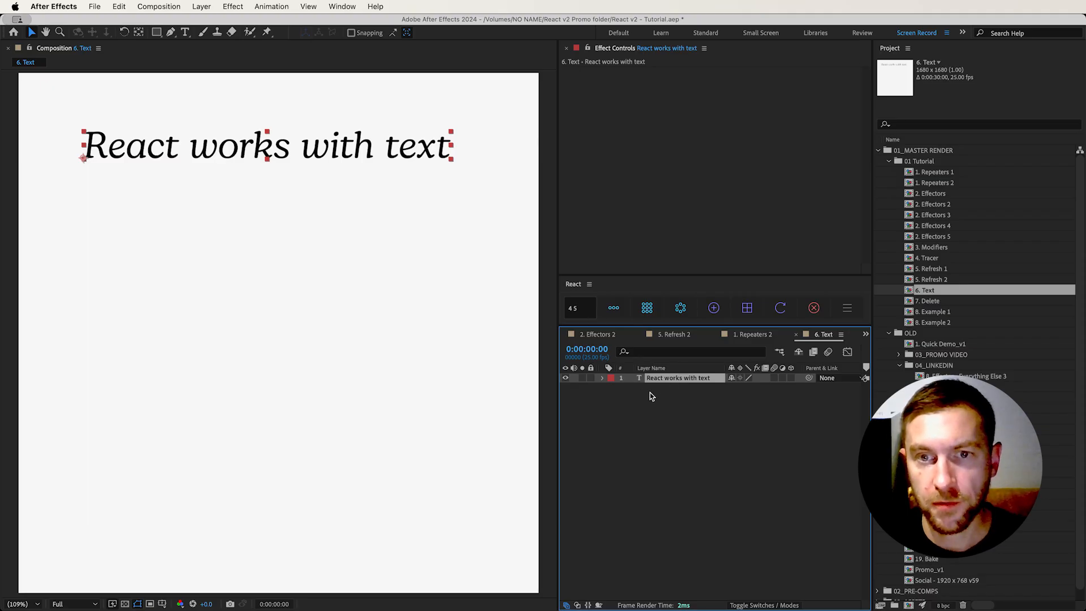
# In 6. Text, build a 4 by 5 grid repeater from the "React works with text" layer and move it below the source text
pyautogui.click(649, 308)
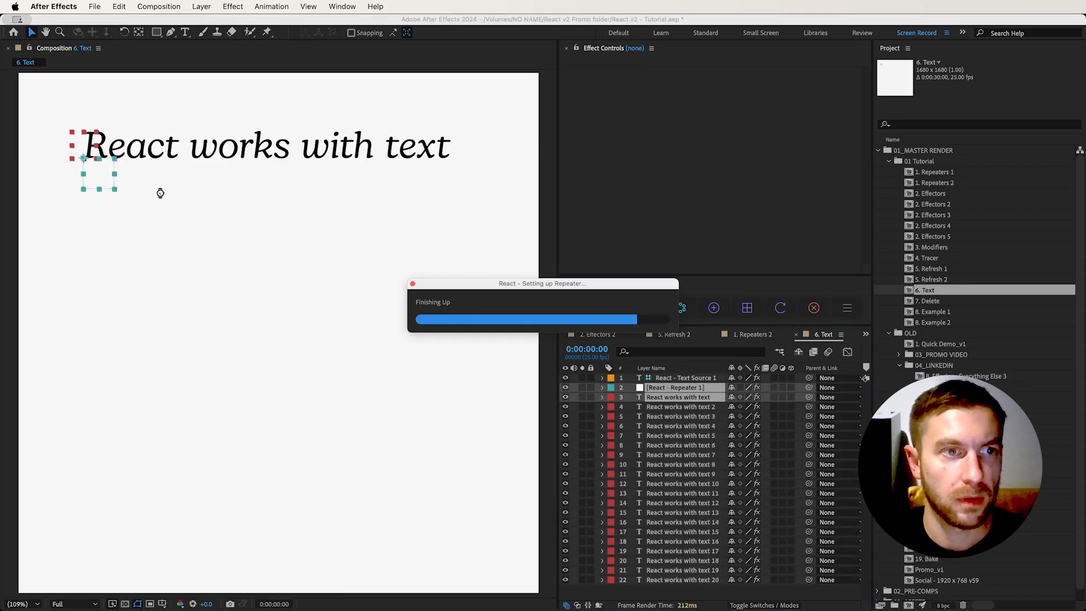
pyautogui.moveTo(103, 180); pyautogui.dragTo(172, 255)
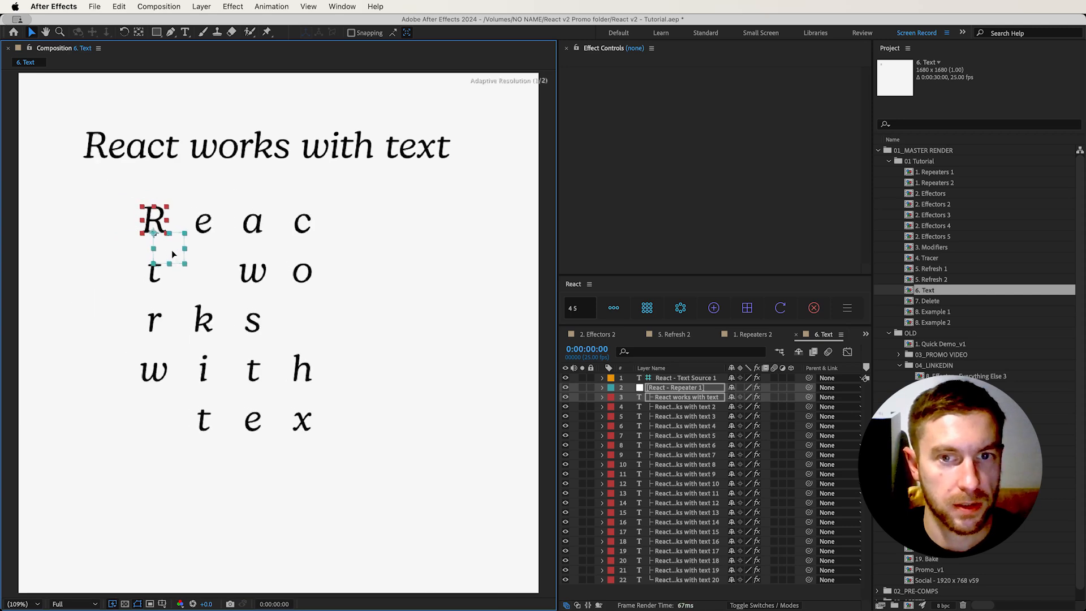
# Try Words and Lines as the basis for the text source's repeater and settle on Letters (excluding spaces)
pyautogui.click(699, 380)
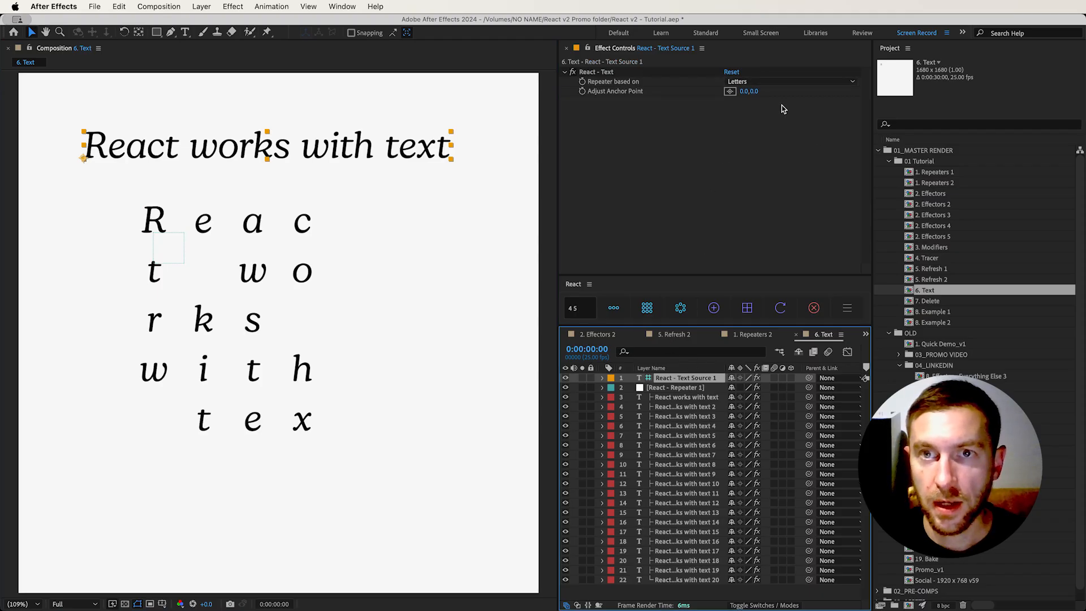
pyautogui.click(780, 82)
pyautogui.click(759, 106)
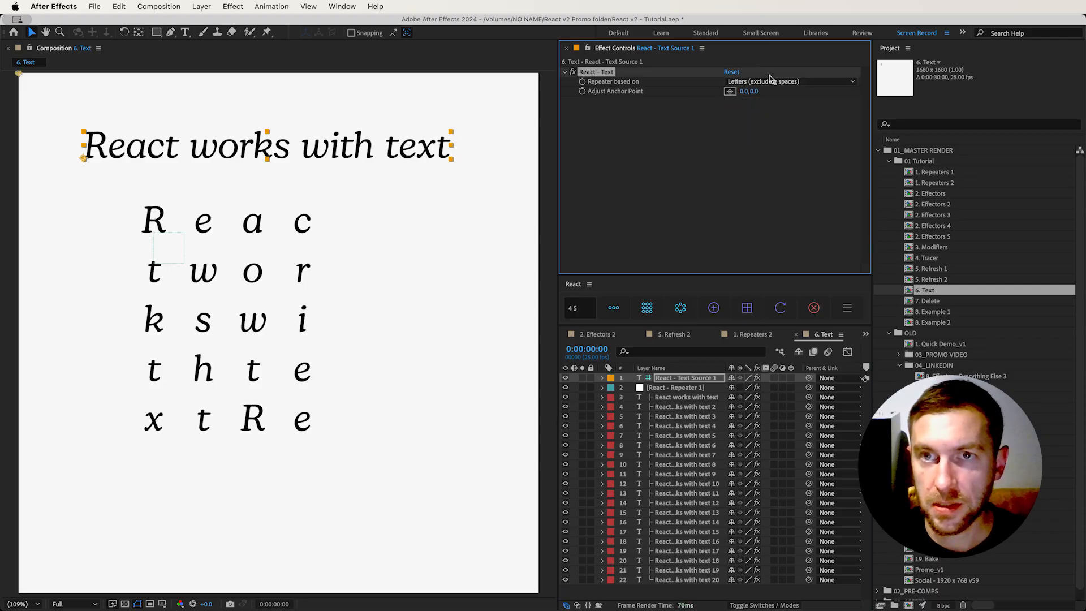
pyautogui.click(771, 80)
pyautogui.click(747, 118)
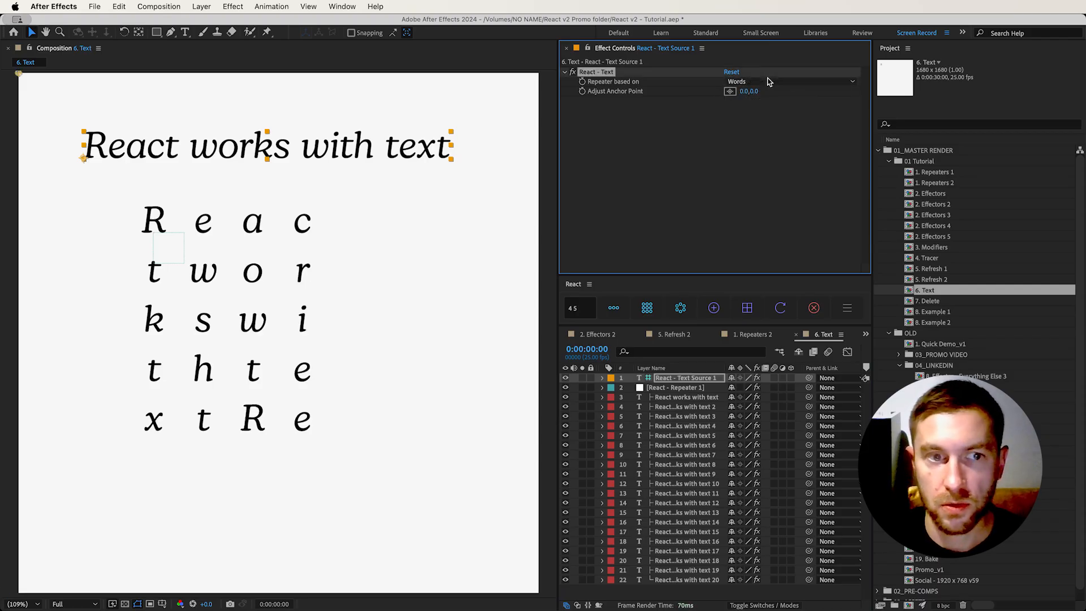
pyautogui.click(752, 81)
pyautogui.click(748, 130)
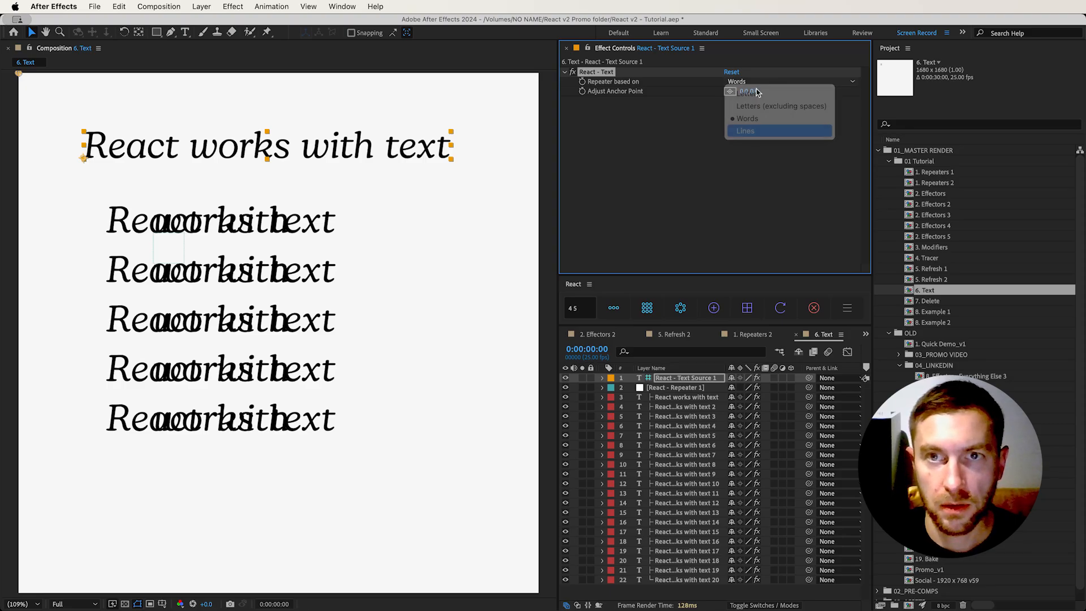
pyautogui.click(759, 80)
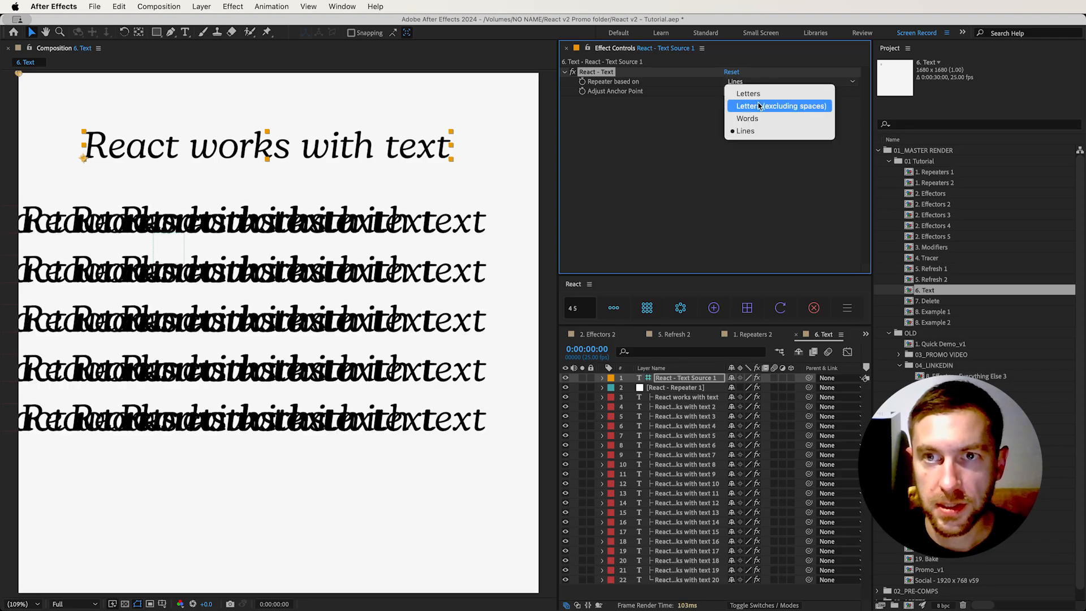
pyautogui.click(761, 106)
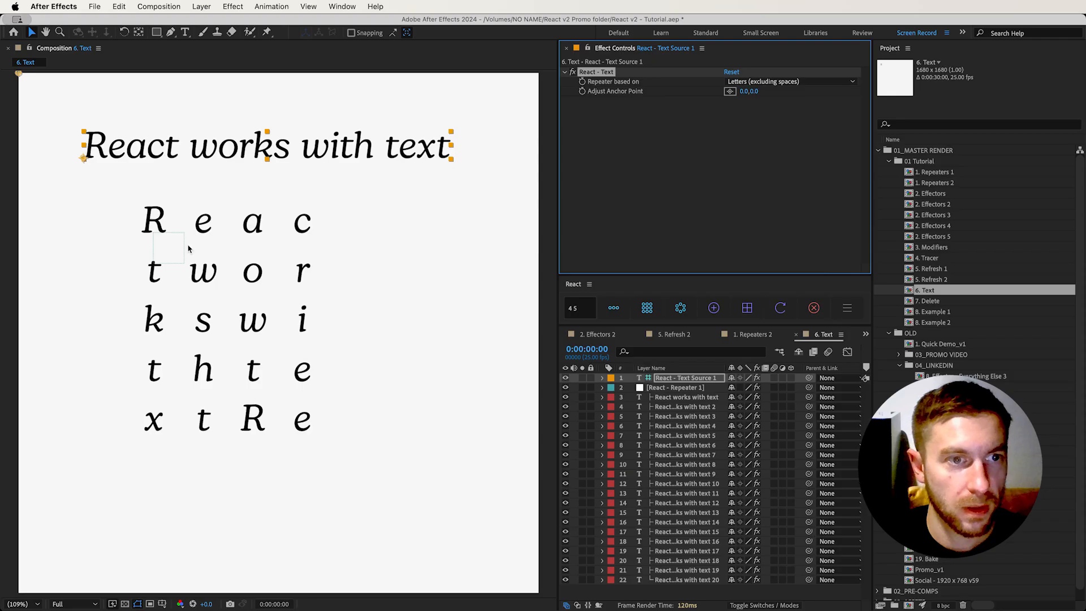
# Scale up the repeater to spread the letter grid wider and change the source text to "Hello React"
pyautogui.click(179, 261)
pyautogui.moveTo(184, 265); pyautogui.dragTo(202, 277)
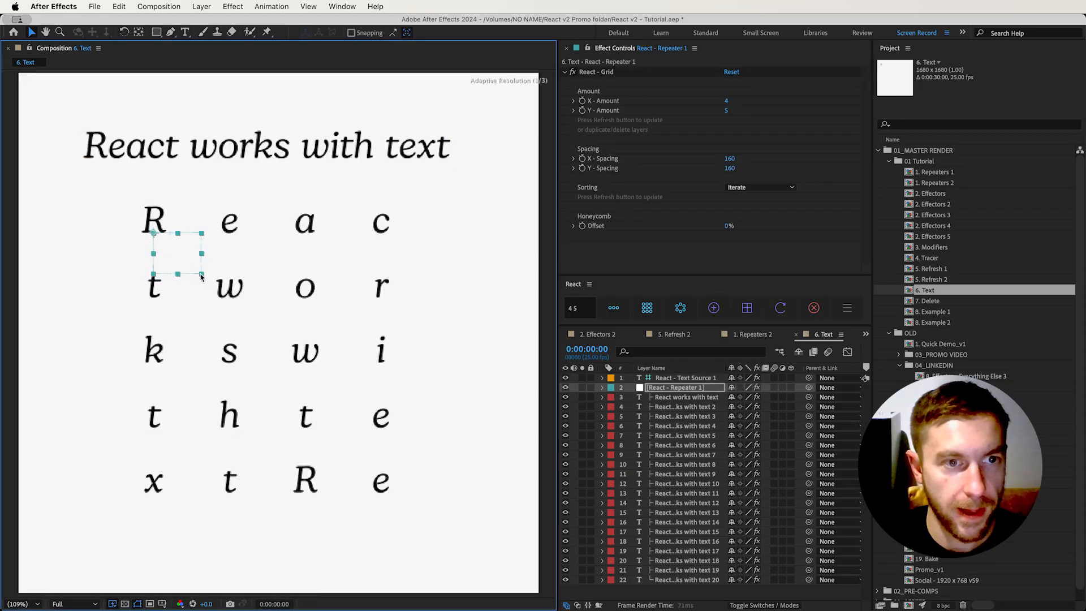
pyautogui.doubleClick(704, 378)
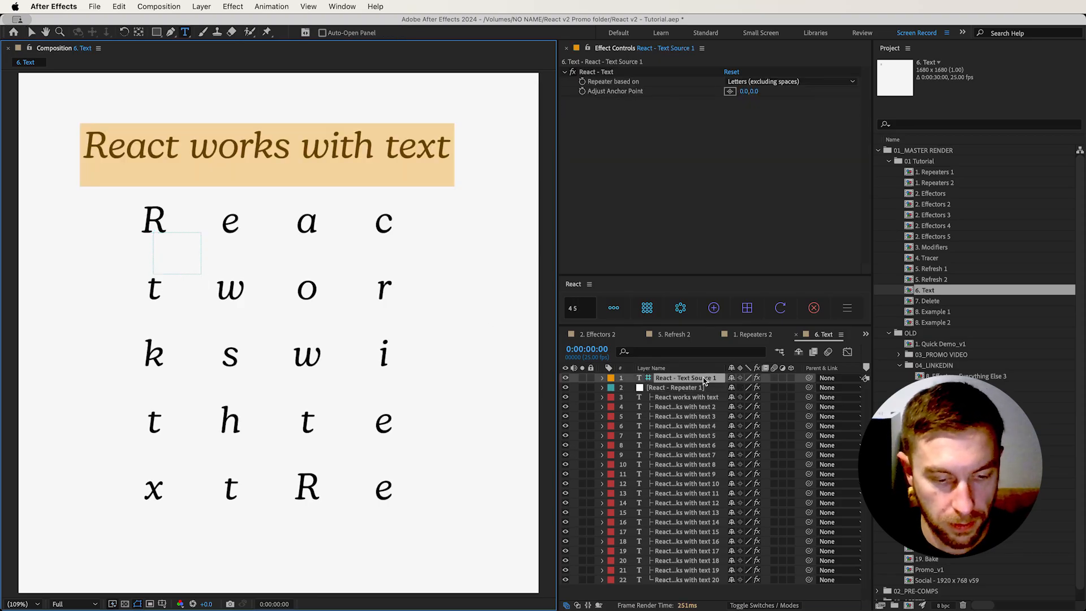
pyautogui.write('Hel')
pyautogui.write('Hellos')
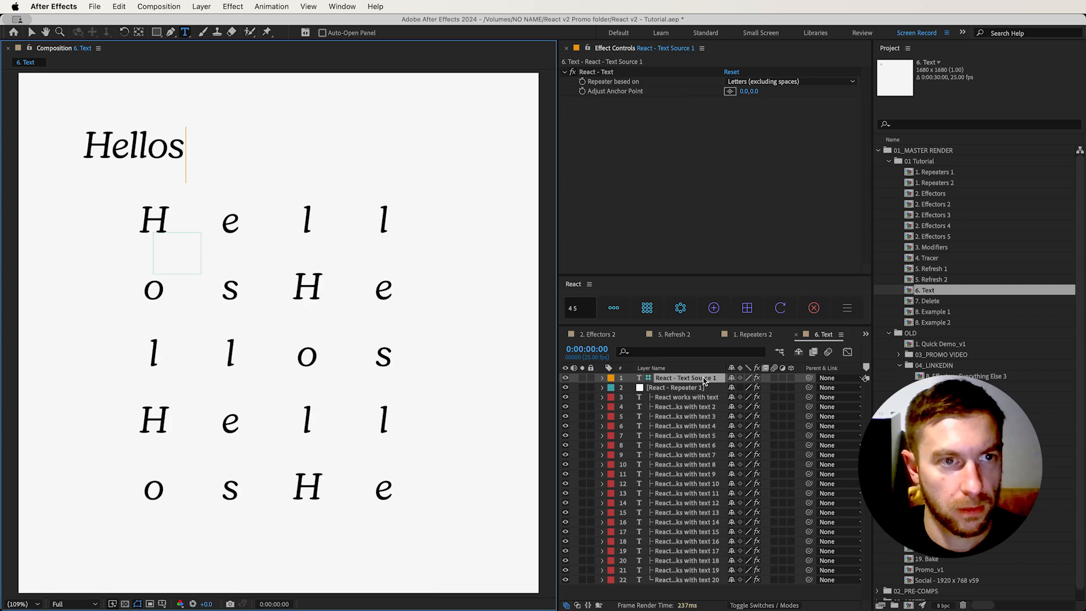
pyautogui.press('BackSpace')
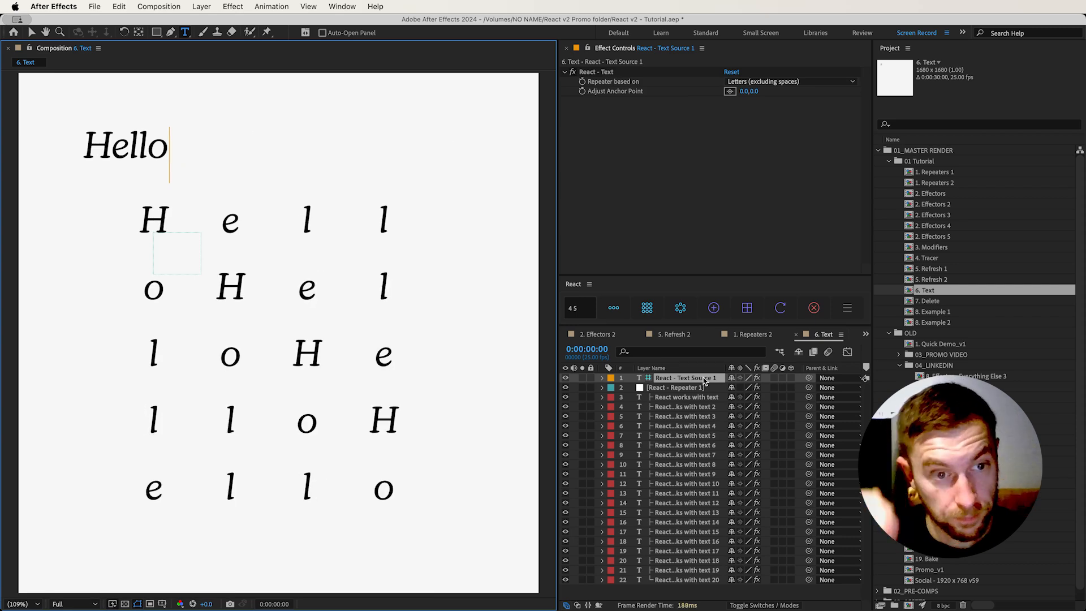
pyautogui.write('React')
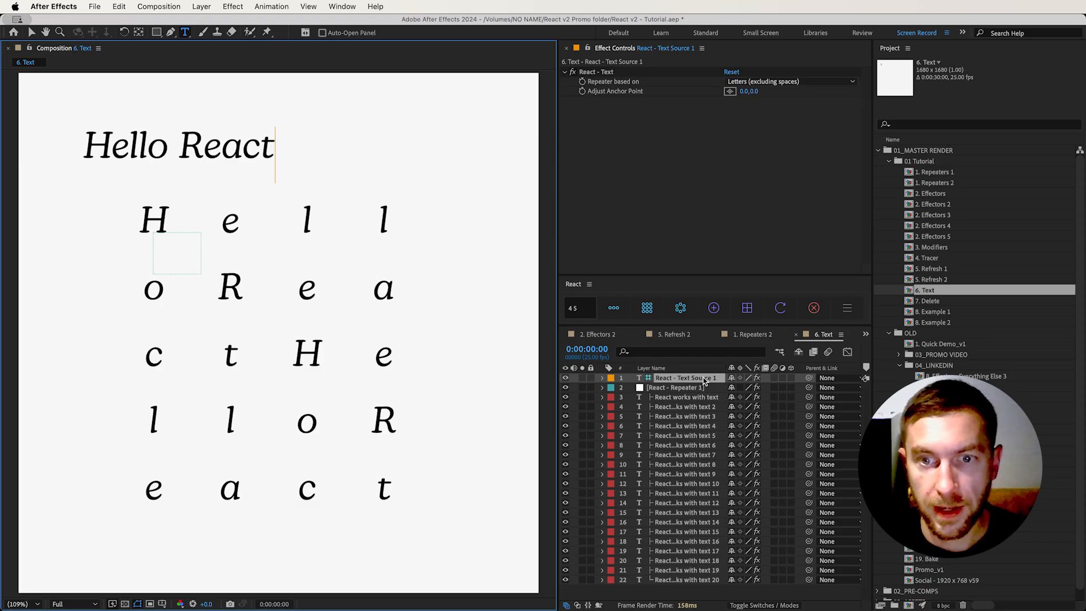
# Add an effector to the third letter layer's Scale property, with X (Uniform) at 40 and a Circle falloff
pyautogui.click(700, 418)
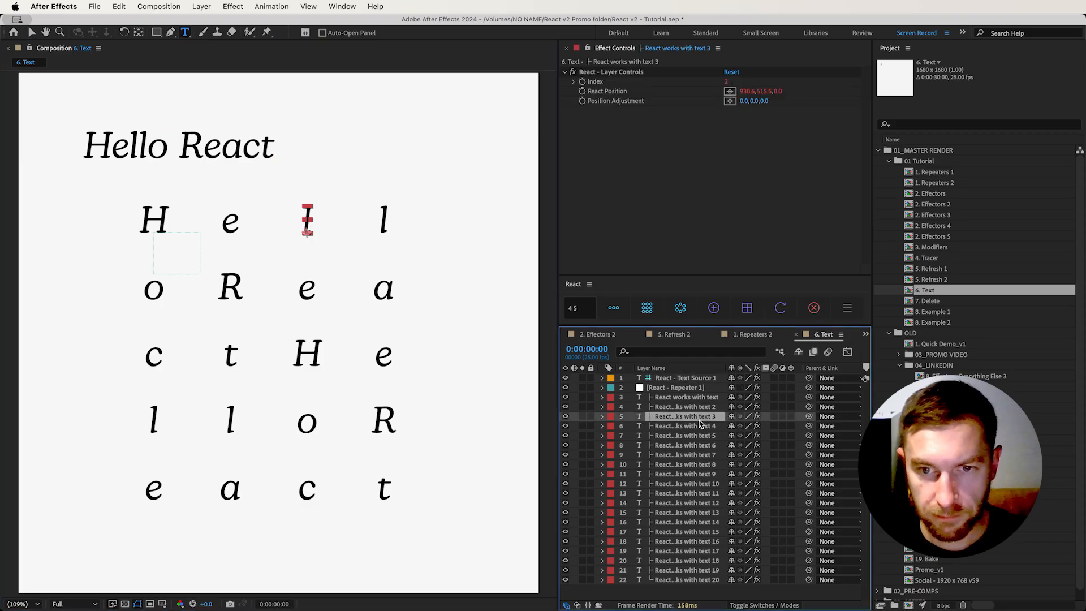
pyautogui.press('s')
pyautogui.click(726, 315)
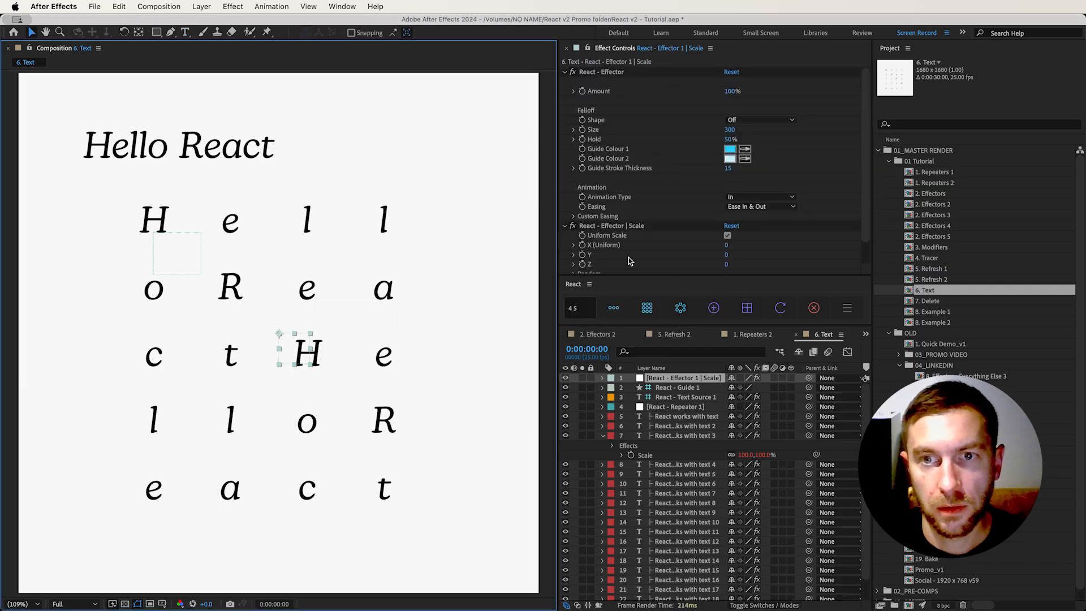
pyautogui.moveTo(726, 246); pyautogui.dragTo(753, 245)
pyautogui.click(779, 123)
pyautogui.click(756, 143)
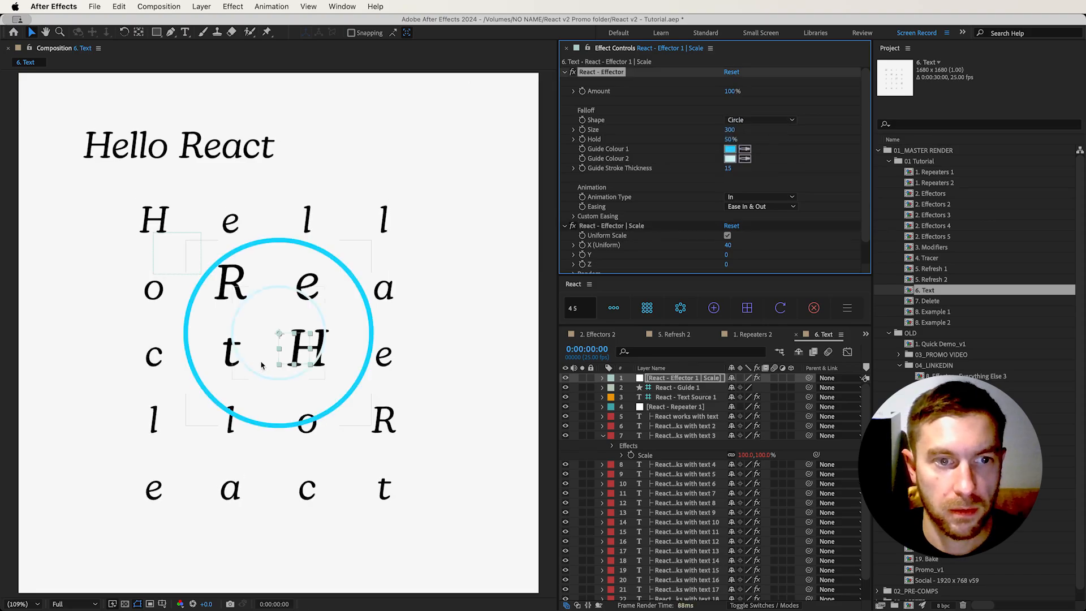
# Move the Scale effector around the "Hello React" letter grid to enlarge different letters
pyautogui.moveTo(289, 347); pyautogui.dragTo(338, 453)
pyautogui.moveTo(355, 335); pyautogui.dragTo(212, 405)
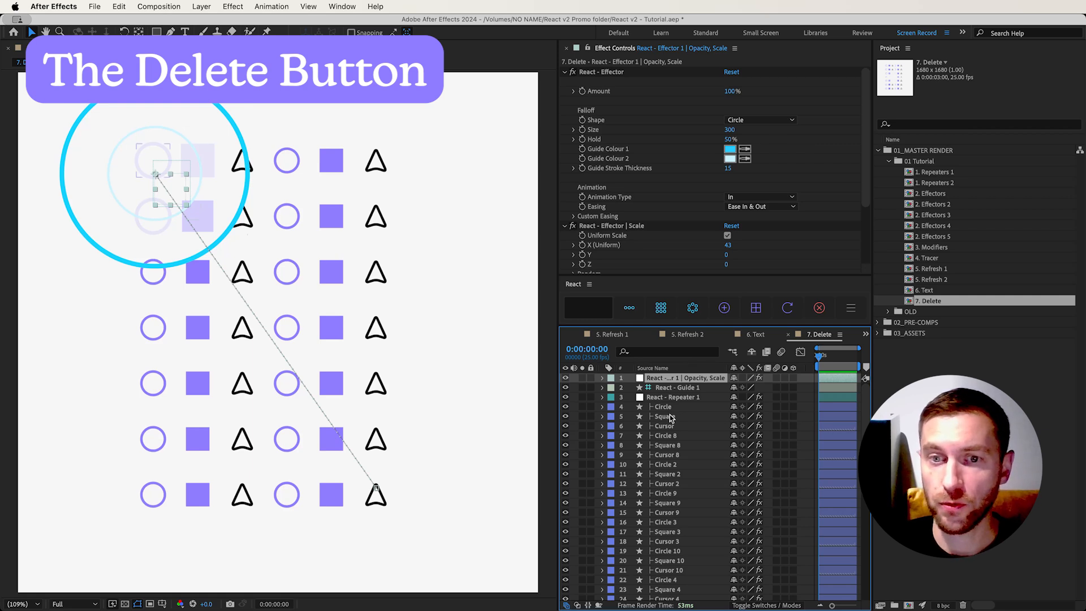
# In 7. Delete, inspect the Square layer's React effects and preview the Opacity and Scale effector's animation across the grid
pyautogui.click(670, 417)
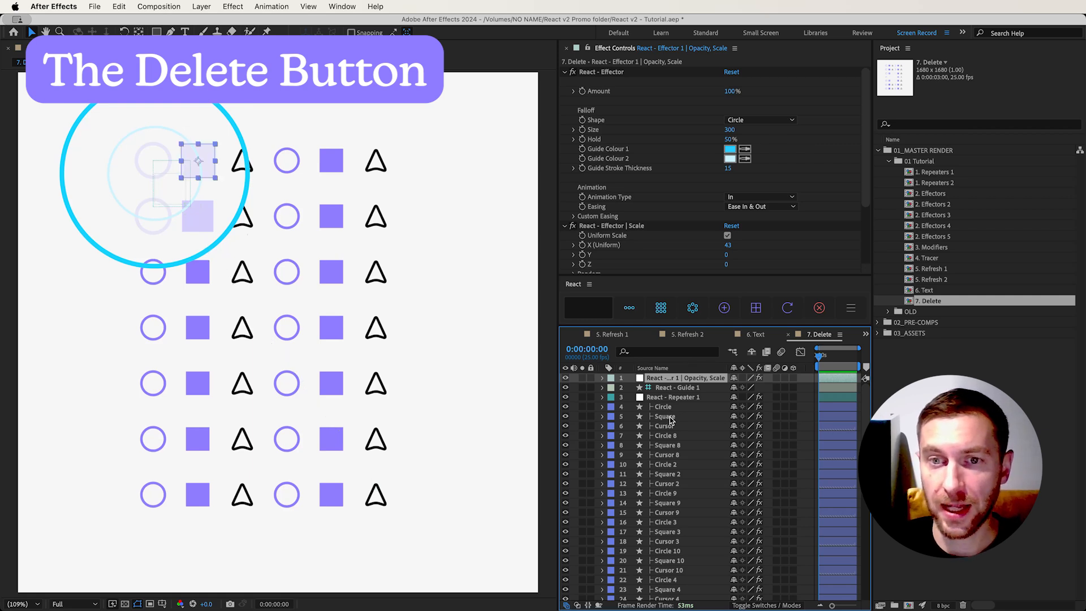
pyautogui.click(693, 378)
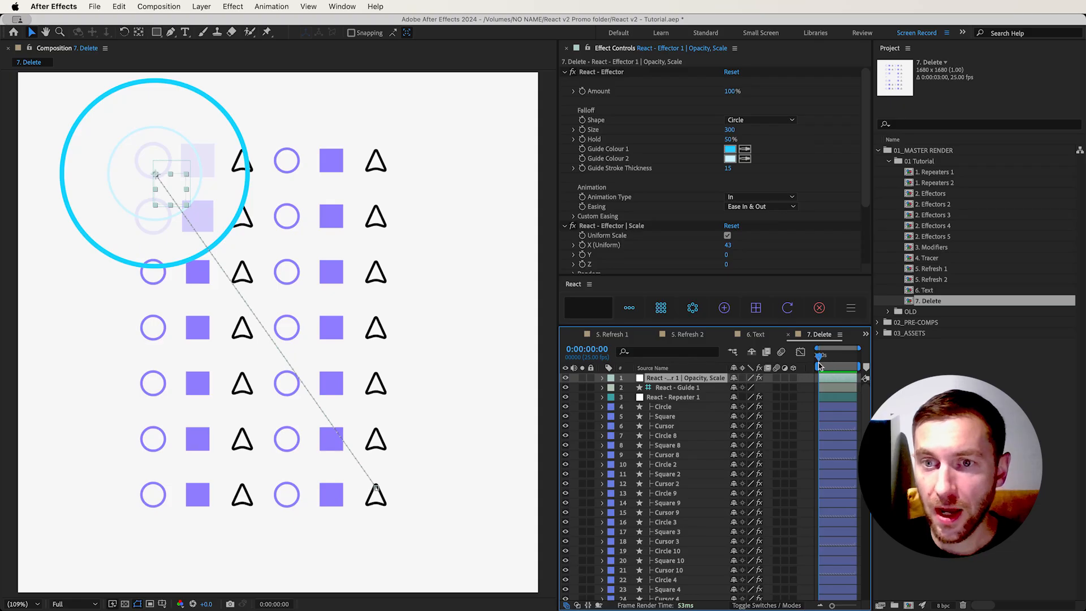
pyautogui.press('space')
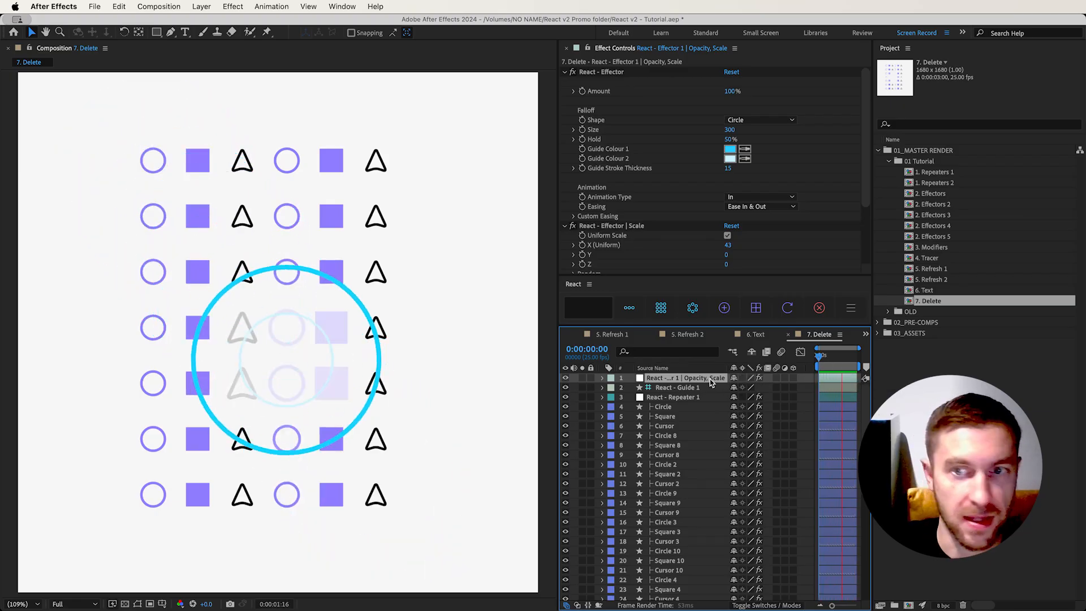
# From the first frame, delete the React effects and layers with the Process every frame option, baking the animation to keyframes
pyautogui.click(820, 356)
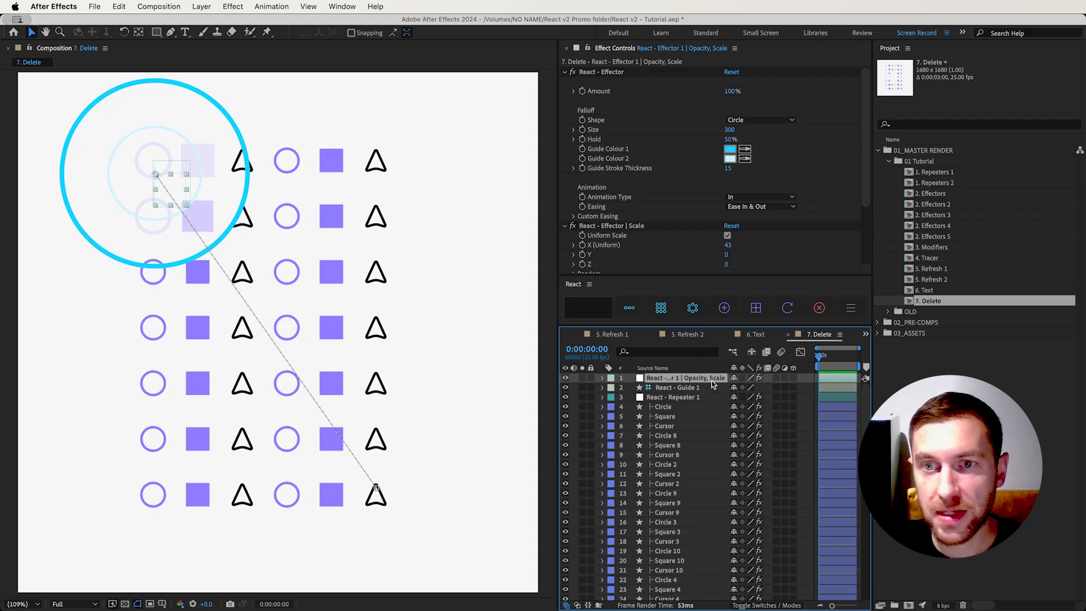
pyautogui.click(826, 313)
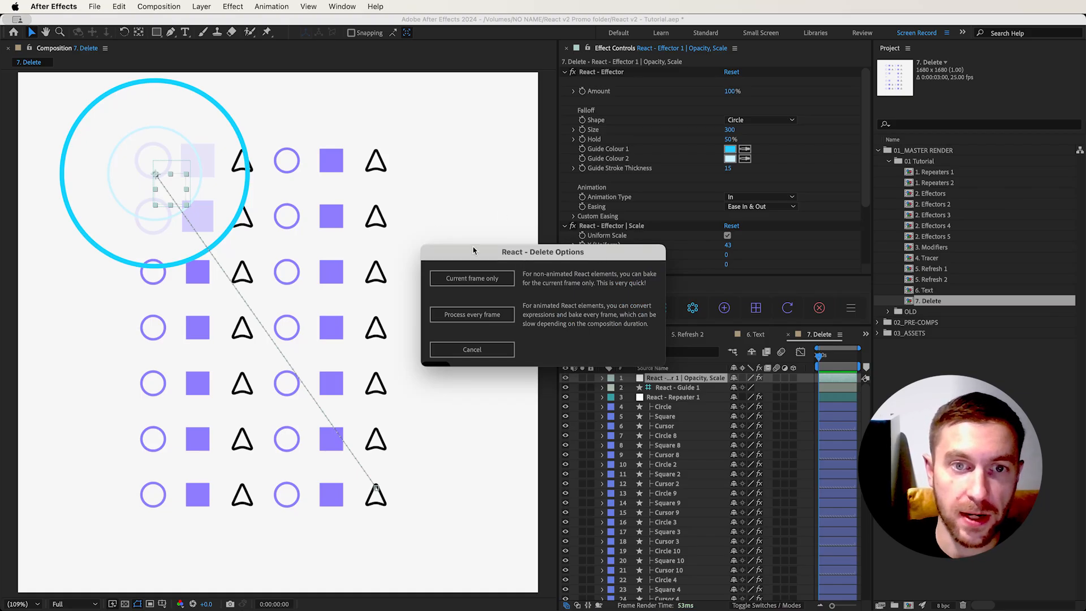
pyautogui.click(508, 320)
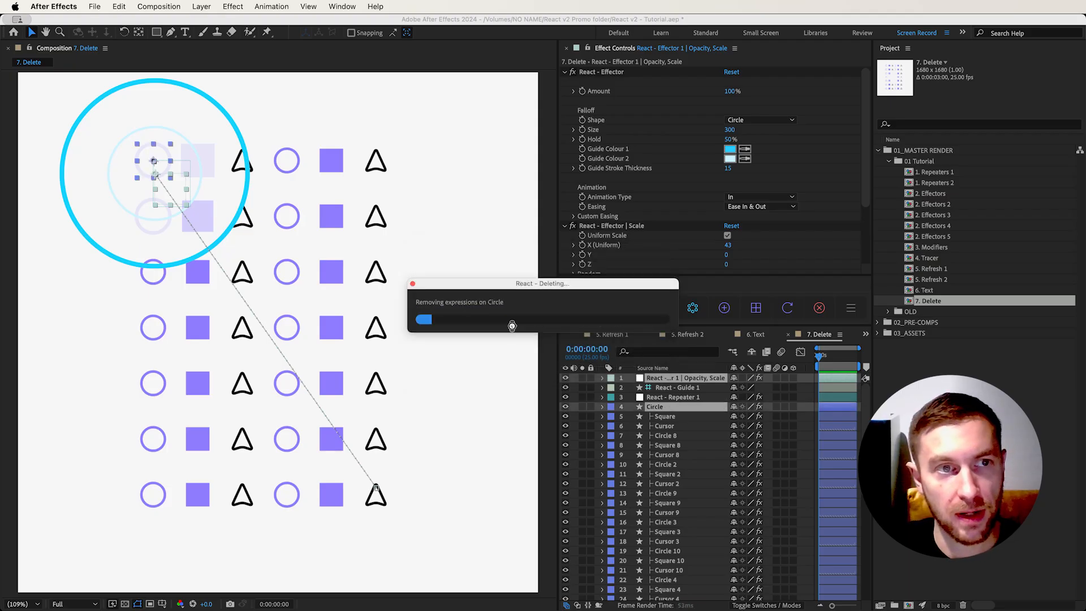
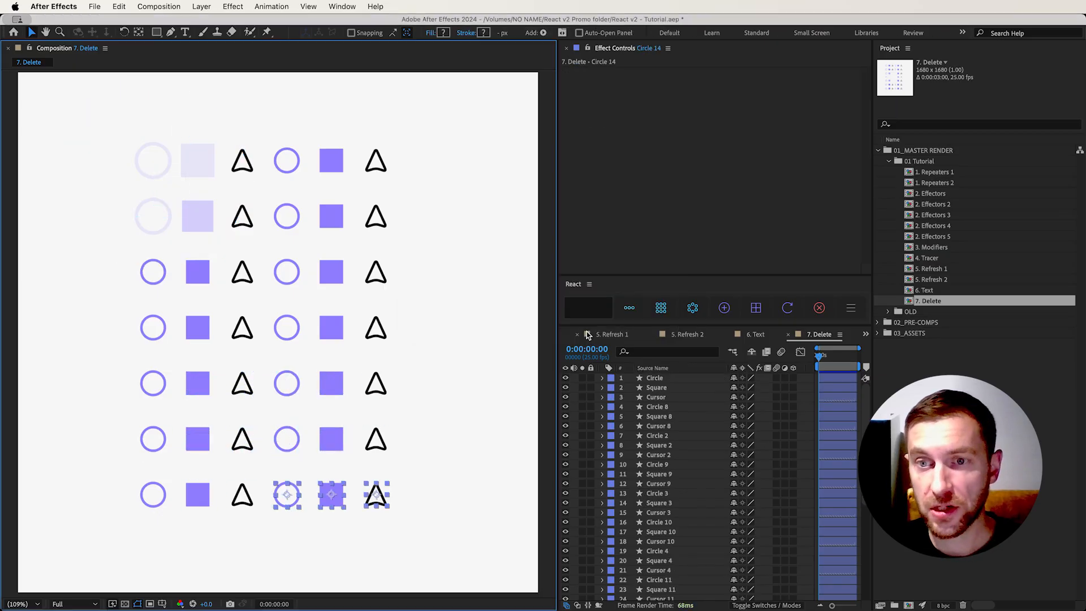
# Preview the baked keyframe animation in the 7. Delete composition
pyautogui.click(793, 365)
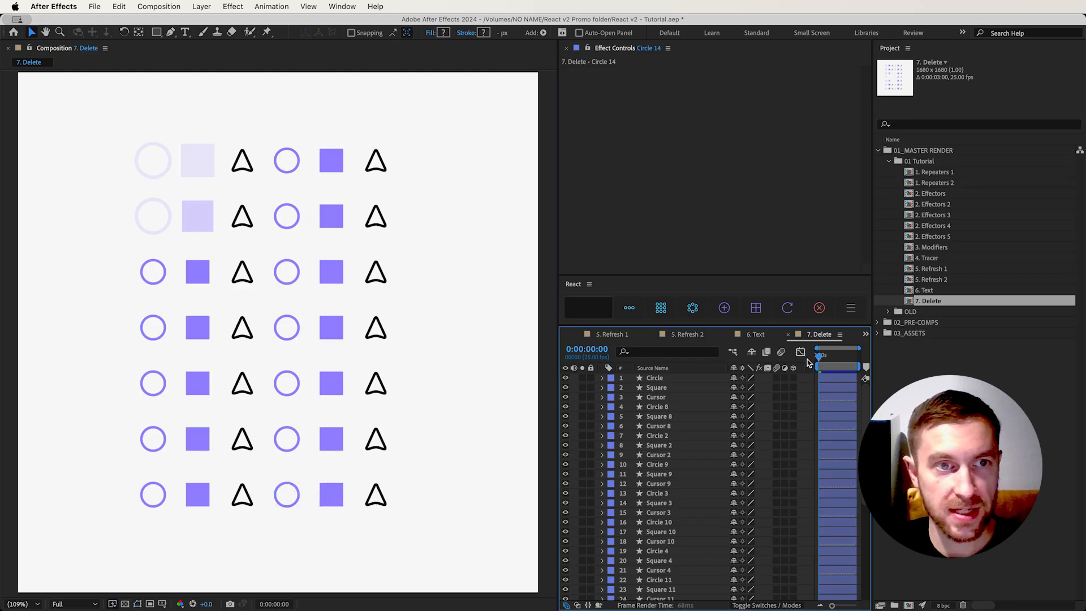
pyautogui.press('space')
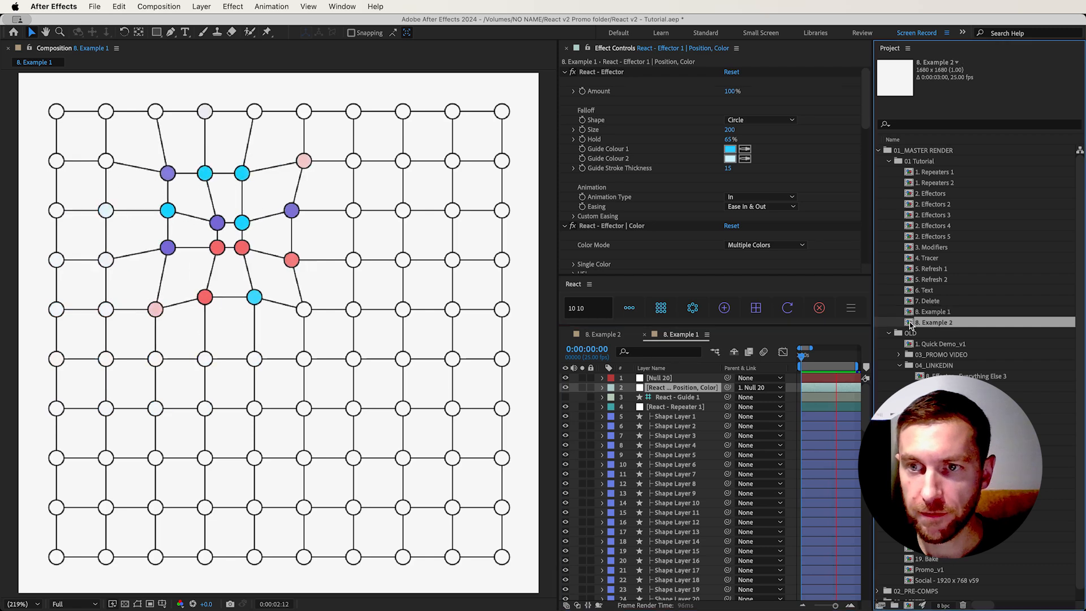
# In 8. Example 2, repeat the circle shape as a 10 by 10 grid and position it to fill the canvas
pyautogui.doubleClick(911, 322)
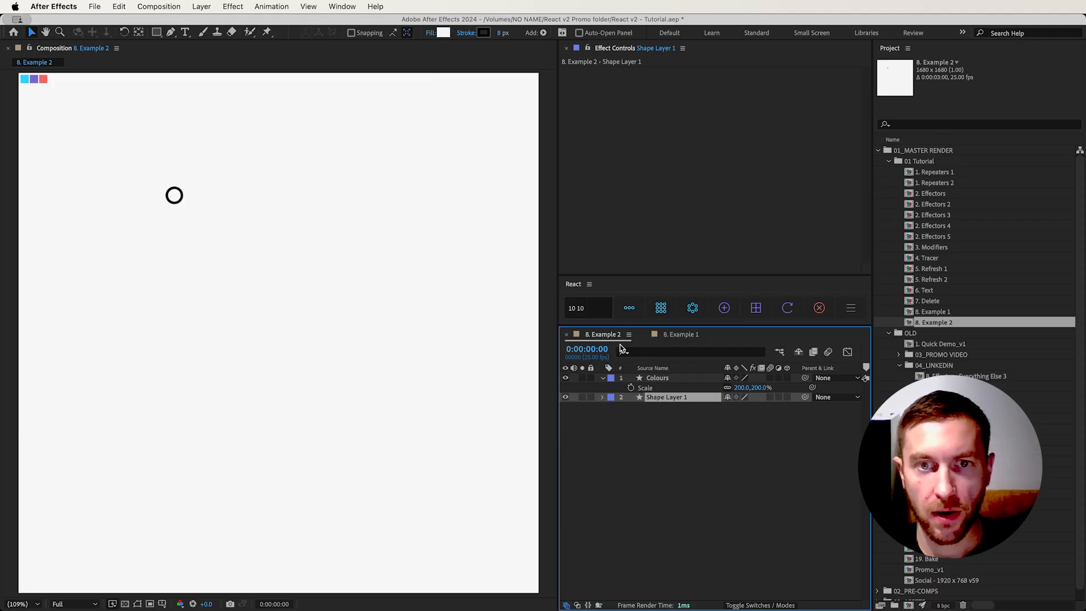
pyautogui.click(593, 308)
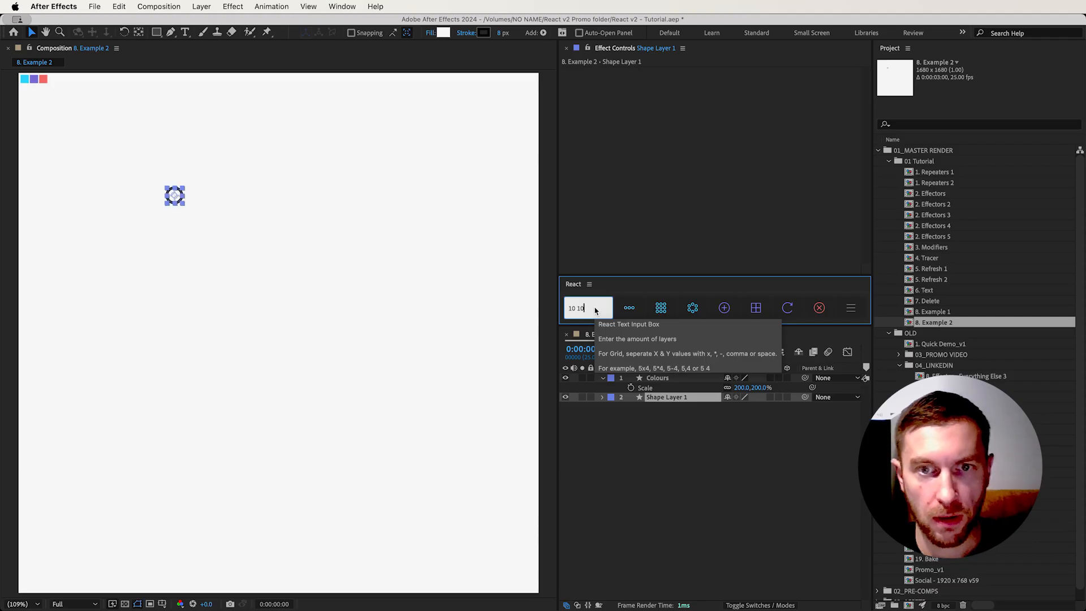
pyautogui.click(660, 308)
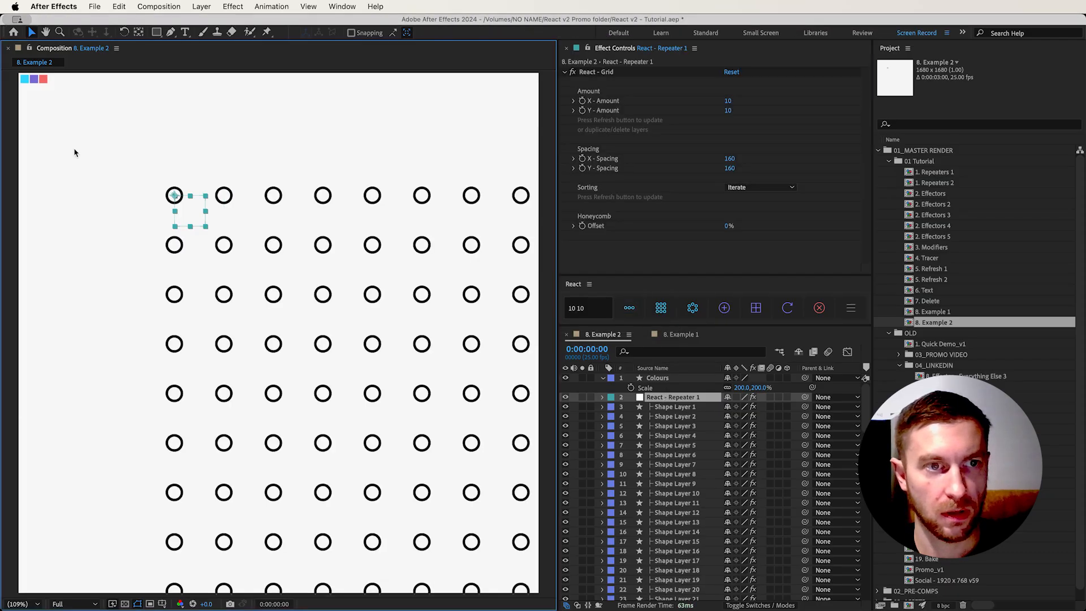
pyautogui.moveTo(196, 212); pyautogui.dragTo(67, 108)
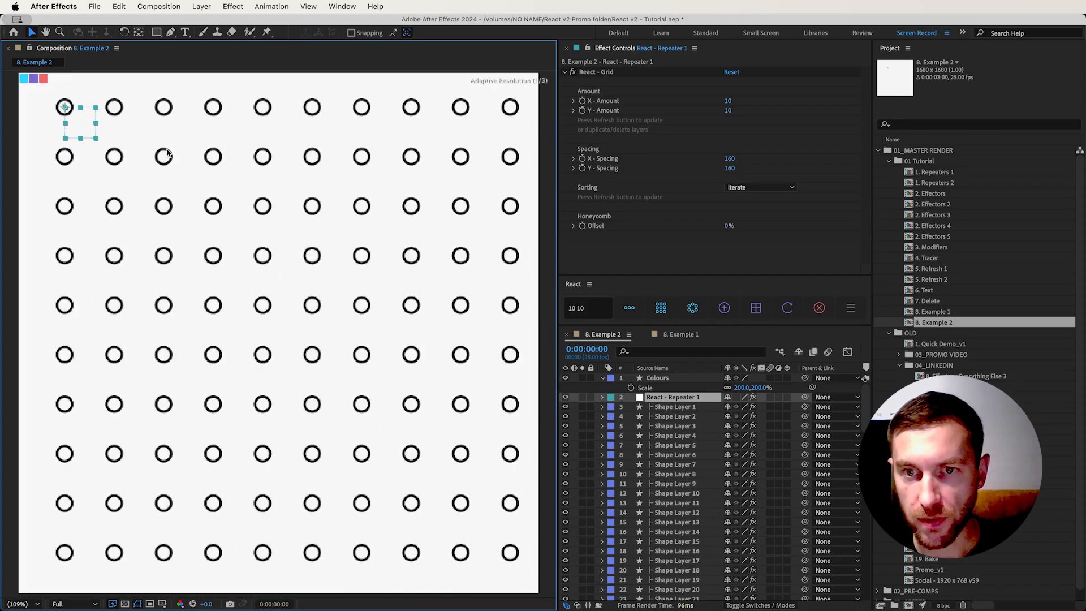
# Add a React tracer connecting the grid of circles and set its stroke color to black
pyautogui.click(726, 309)
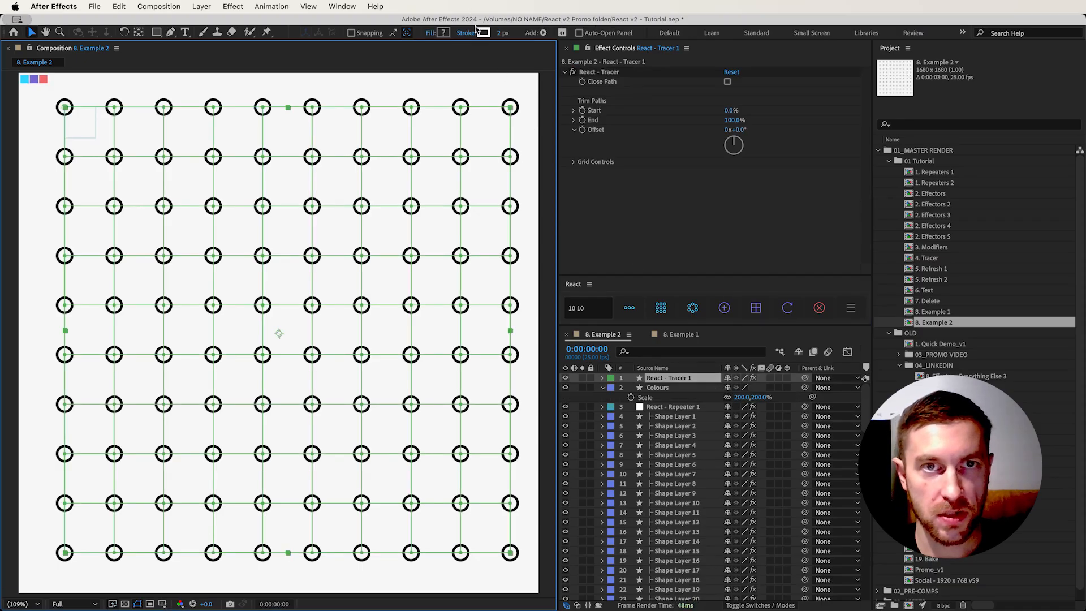
pyautogui.click(481, 34)
pyautogui.moveTo(297, 400); pyautogui.dragTo(342, 520)
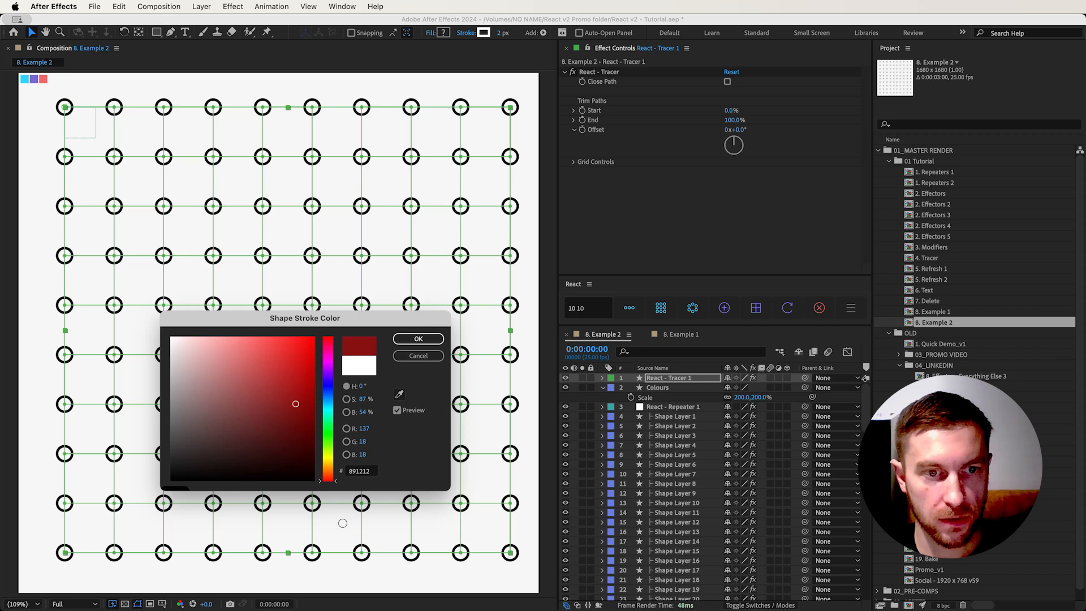
pyautogui.click(419, 338)
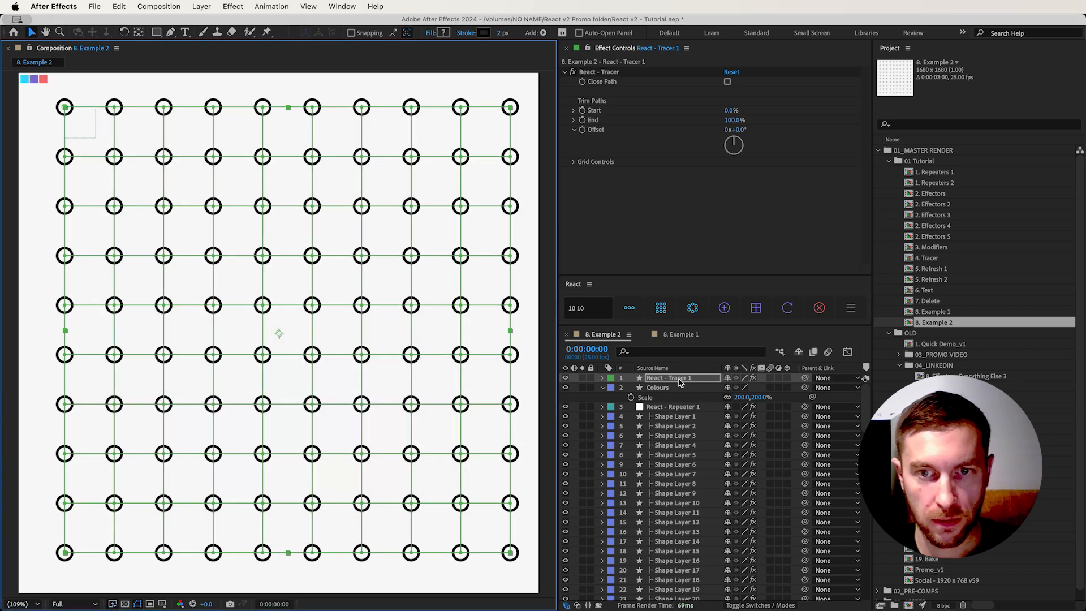
# Move the tracer layer below all the circle layers in the stack
pyautogui.click(681, 383)
pyautogui.moveTo(681, 383); pyautogui.dragTo(689, 599)
pyautogui.scroll(20, 672, 504)
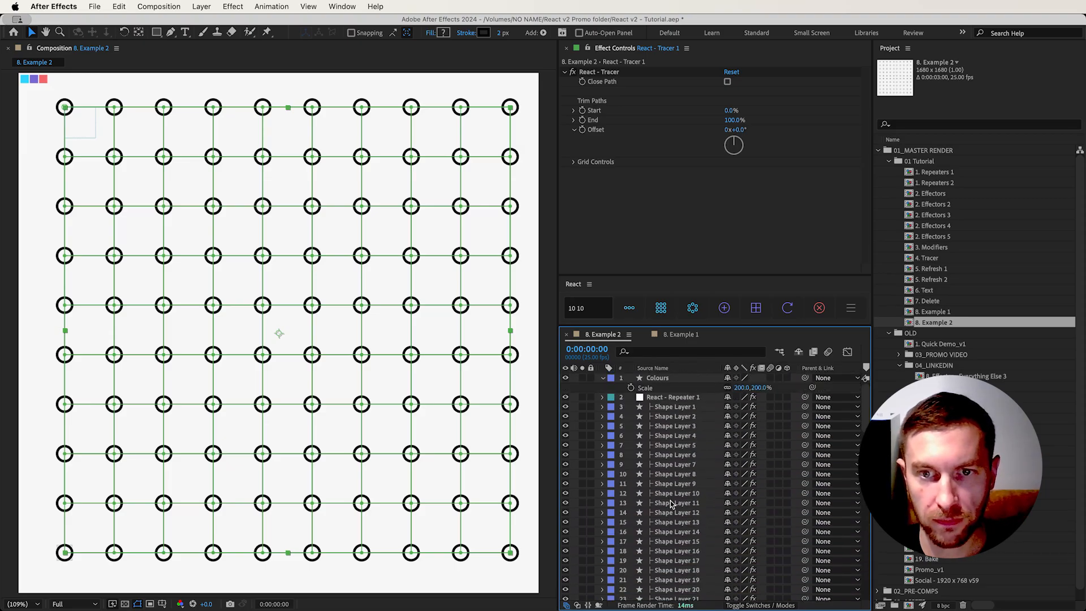
# Check the finished grid example in 8. Example 1 and return to 8. Example 2
pyautogui.click(673, 398)
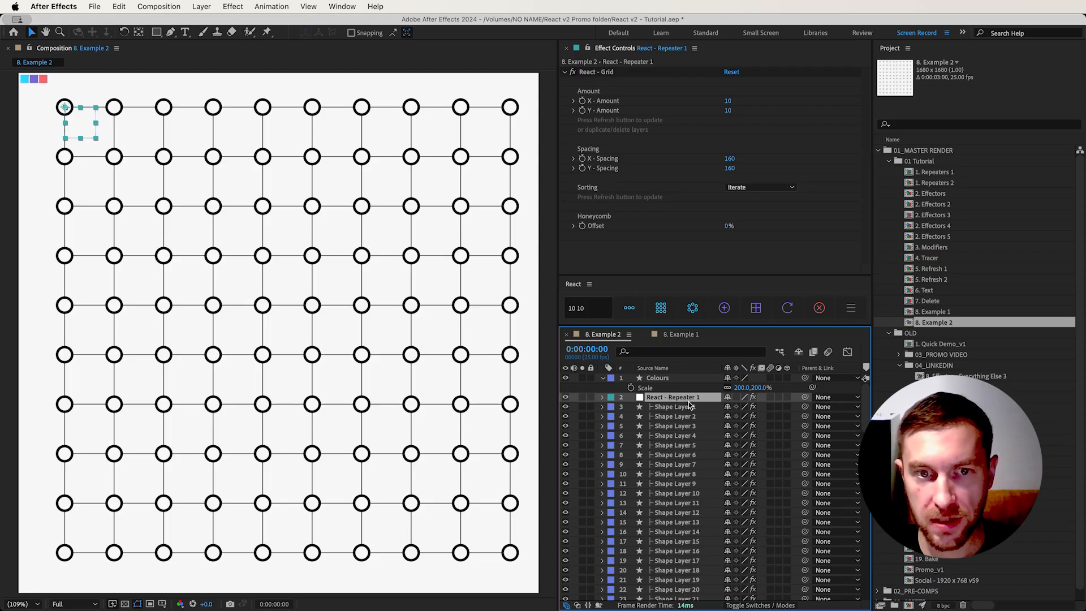
pyautogui.doubleClick(943, 313)
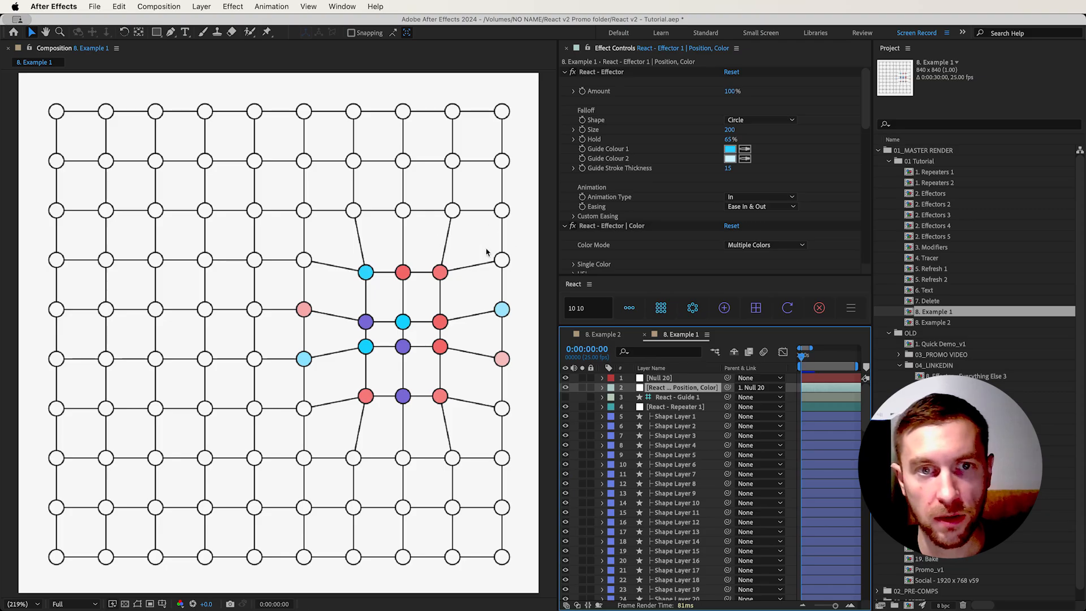
pyautogui.doubleClick(905, 324)
# Add a React effector to Shape Layer 1's Fill 1 Color and layer Position properties
pyautogui.click(656, 407)
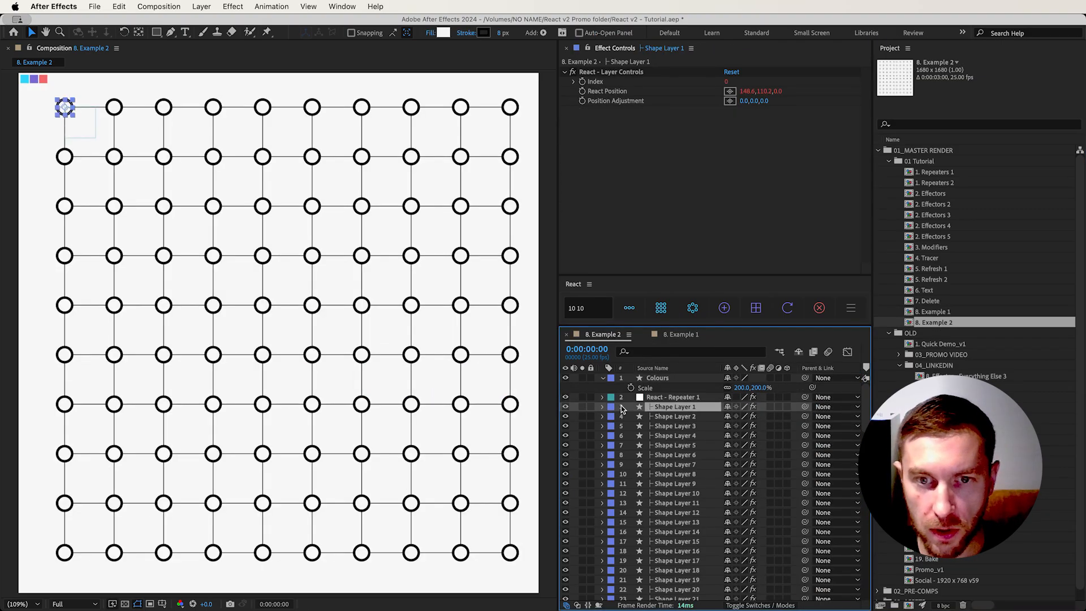
pyautogui.click(603, 407)
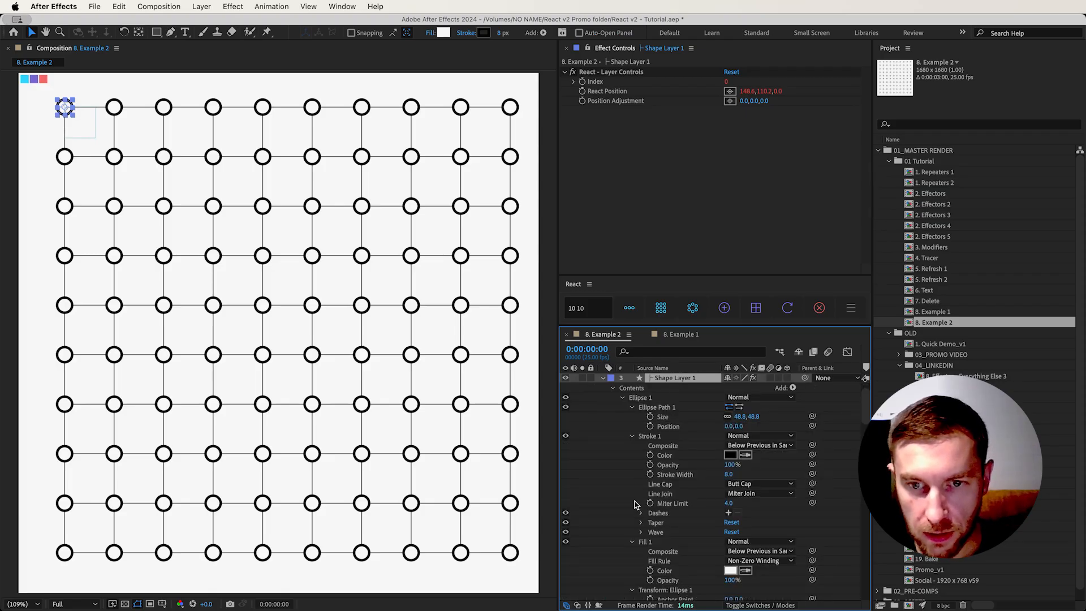
pyautogui.click(634, 443)
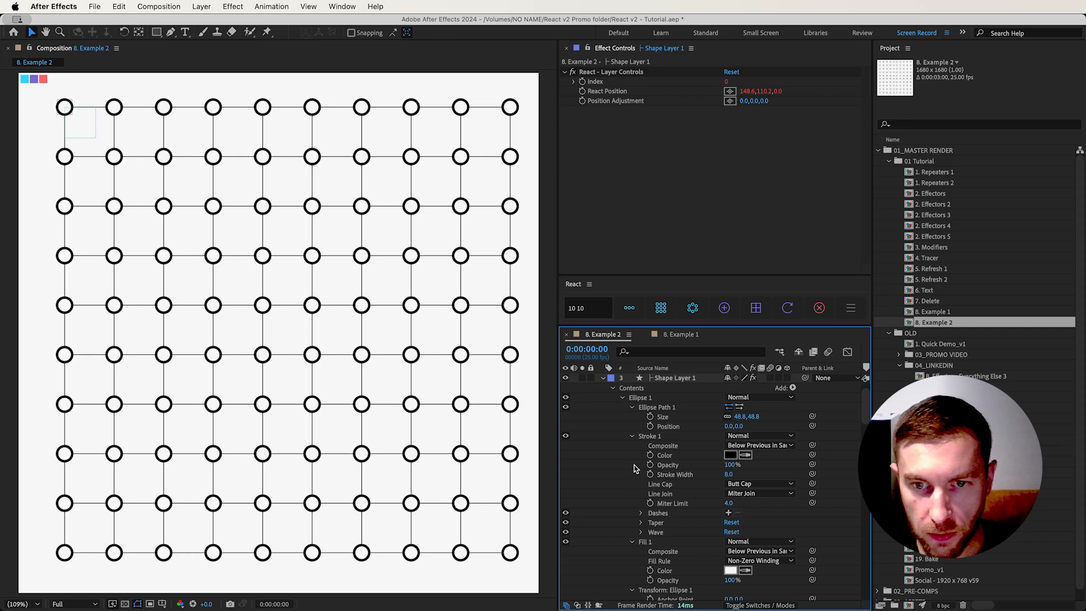
pyautogui.click(632, 436)
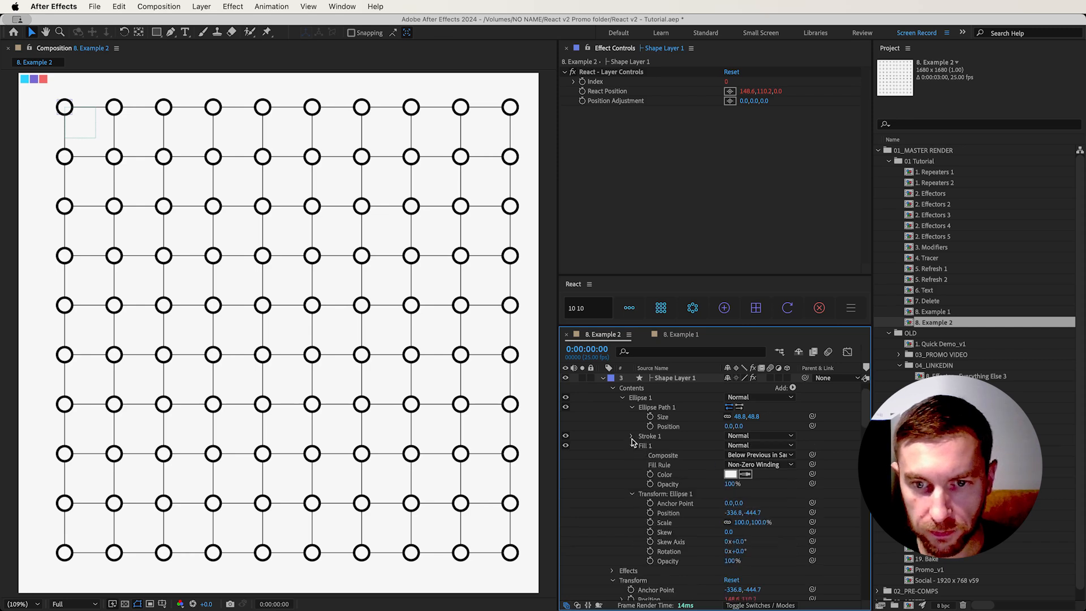
pyautogui.click(668, 477)
pyautogui.scroll(-3, 659, 491)
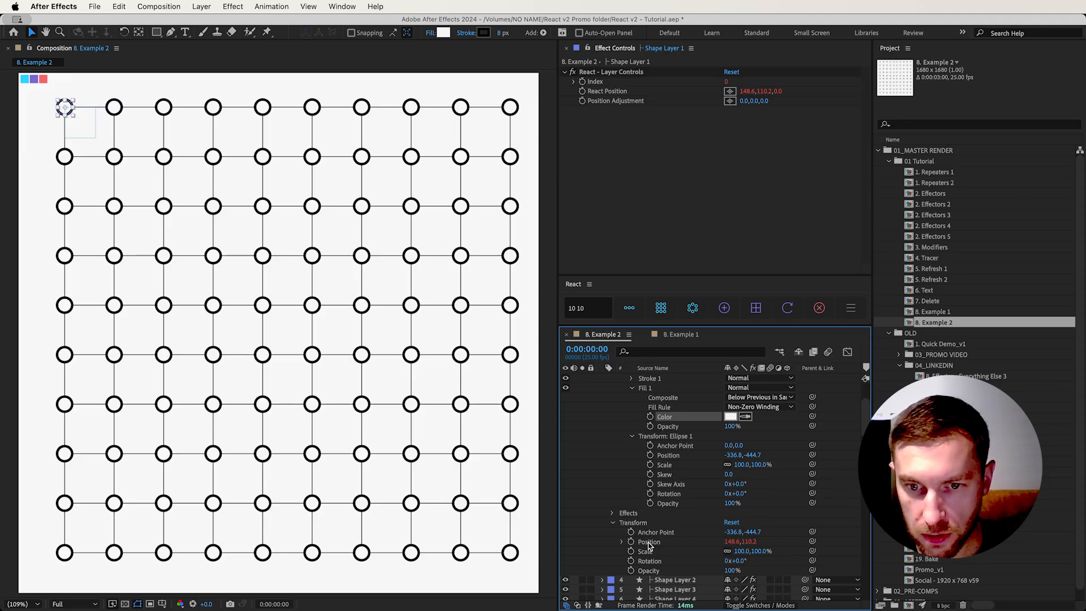
pyautogui.click(648, 543)
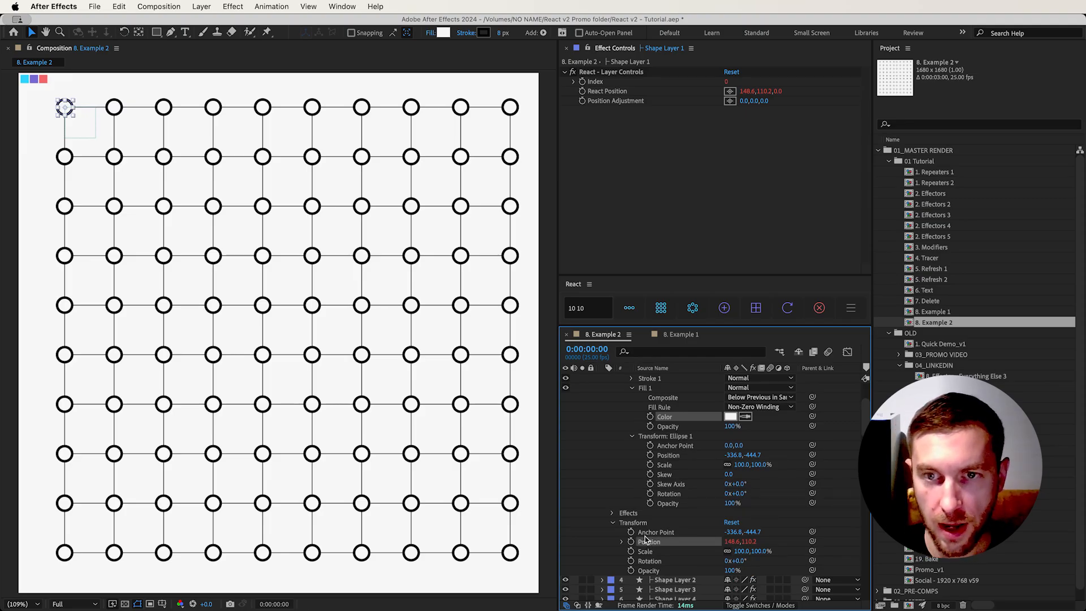
pyautogui.click(724, 308)
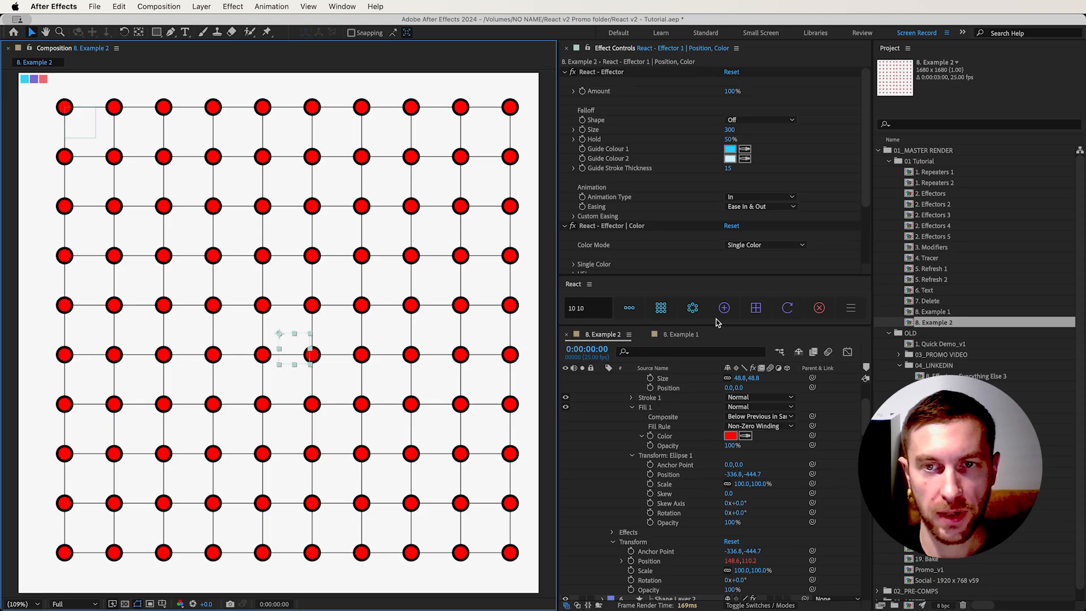
# Set the effector's falloff shape to Circle and move it up and right of the grid's center
pyautogui.click(739, 120)
pyautogui.click(744, 146)
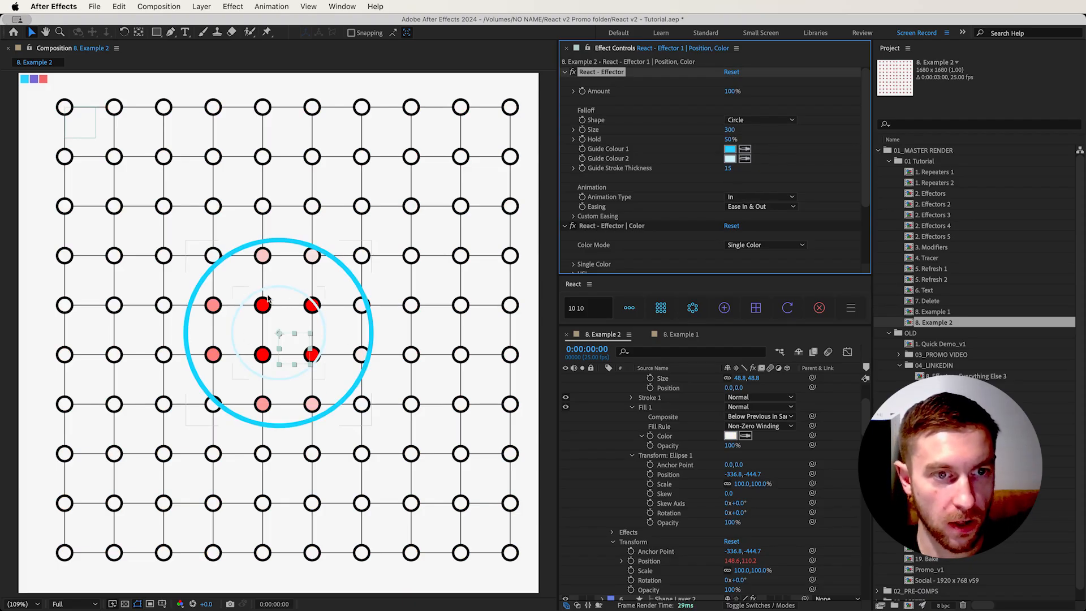
pyautogui.moveTo(286, 350); pyautogui.dragTo(387, 317)
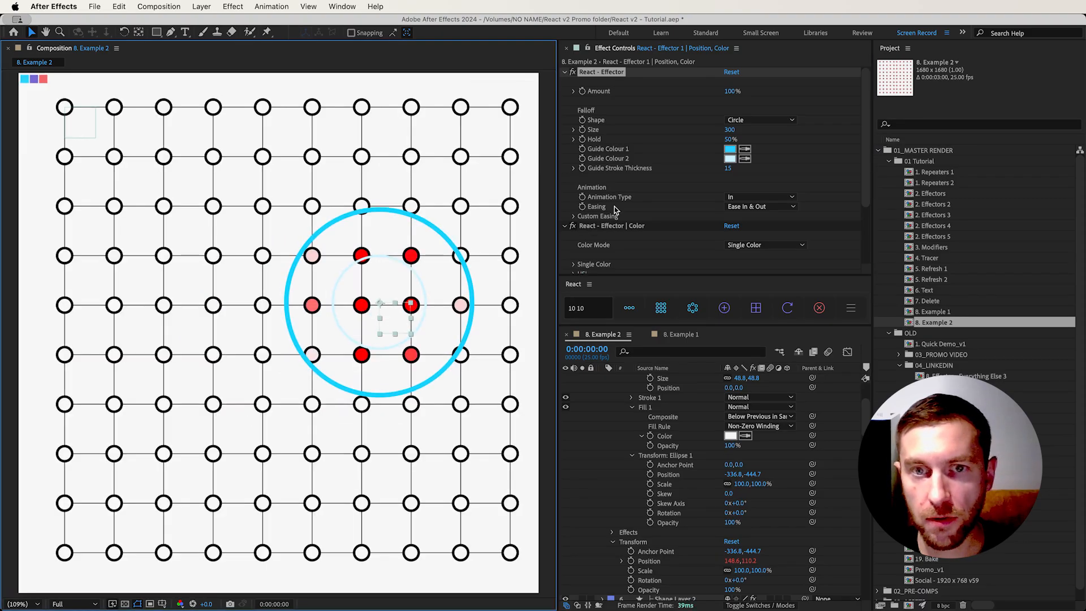
# Set the effector's Color Mode to Multiple Colors
pyautogui.scroll(-3, 746, 172)
pyautogui.click(762, 164)
pyautogui.click(750, 199)
# Sample Colors 1, 2 and 3 from the canvas's cyan, purple and red swatches, and set the color order to Random
pyautogui.click(573, 201)
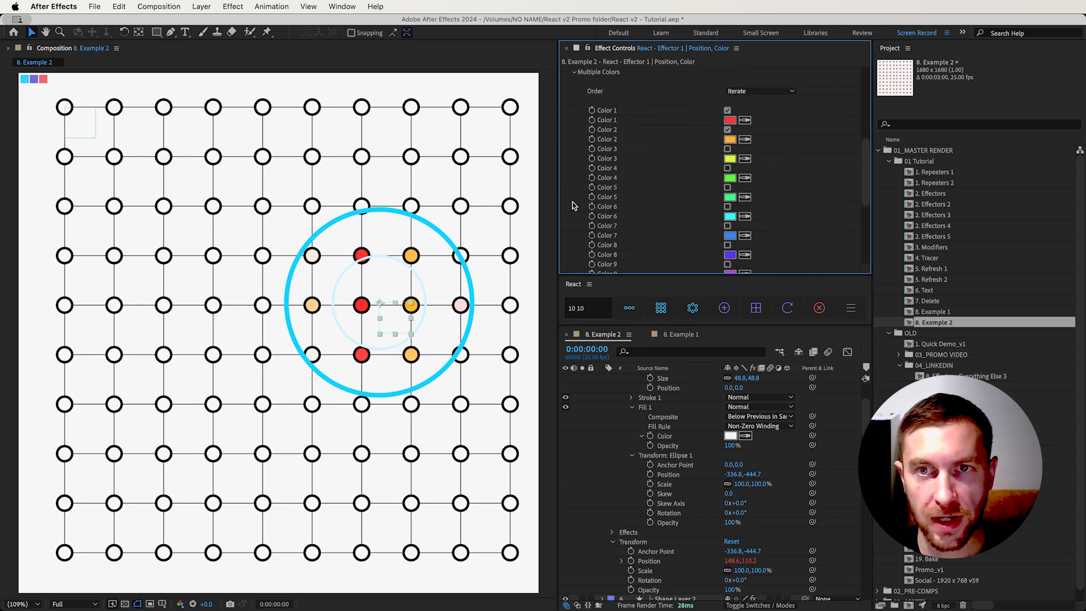
pyautogui.click(745, 120)
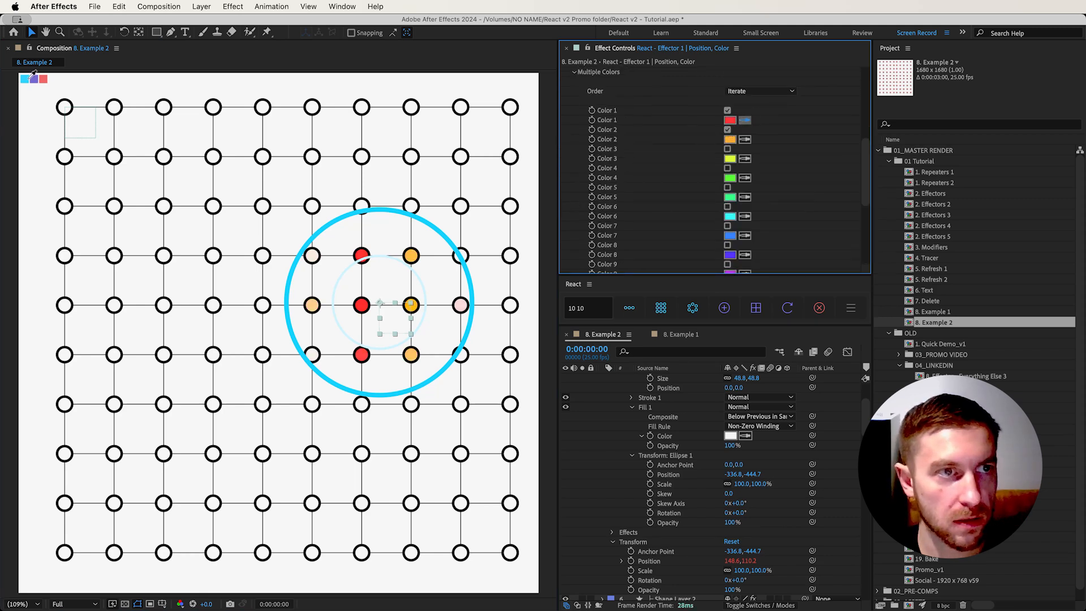
pyautogui.click(24, 79)
pyautogui.click(745, 139)
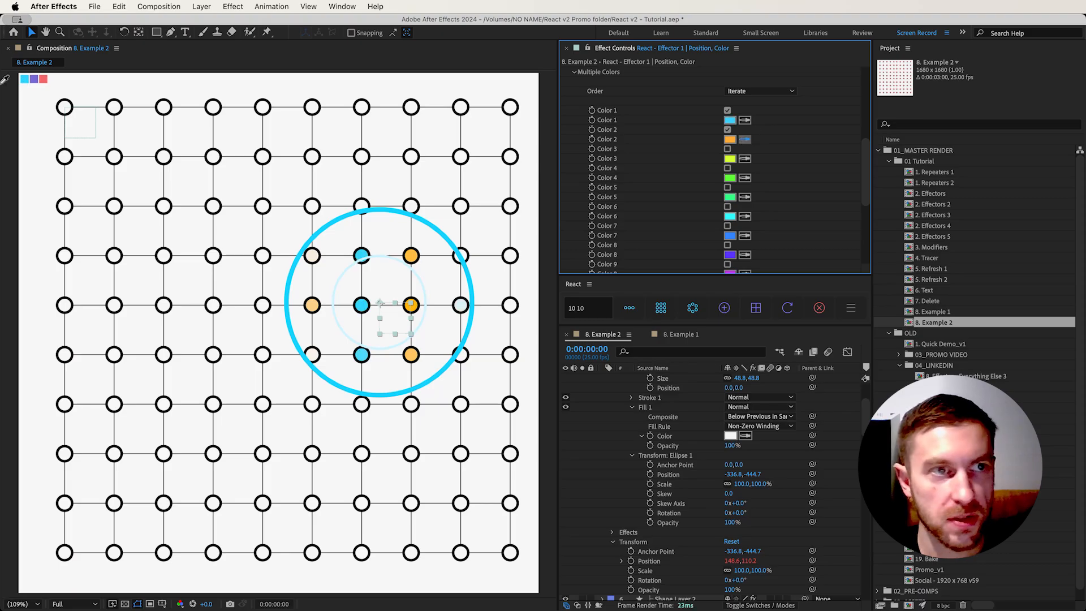
pyautogui.click(34, 78)
pyautogui.click(745, 158)
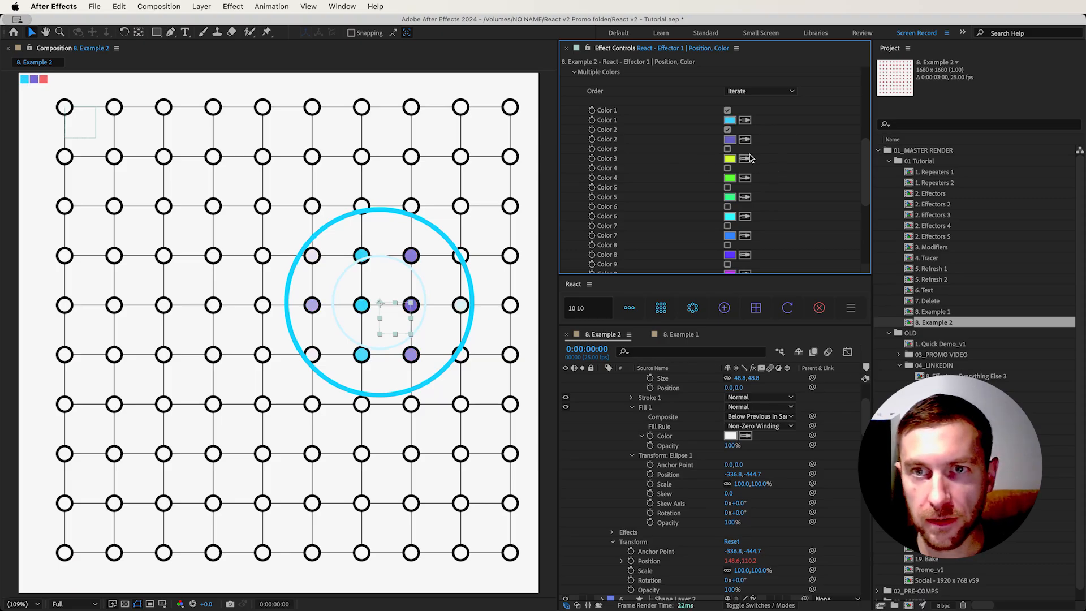
pyautogui.click(44, 79)
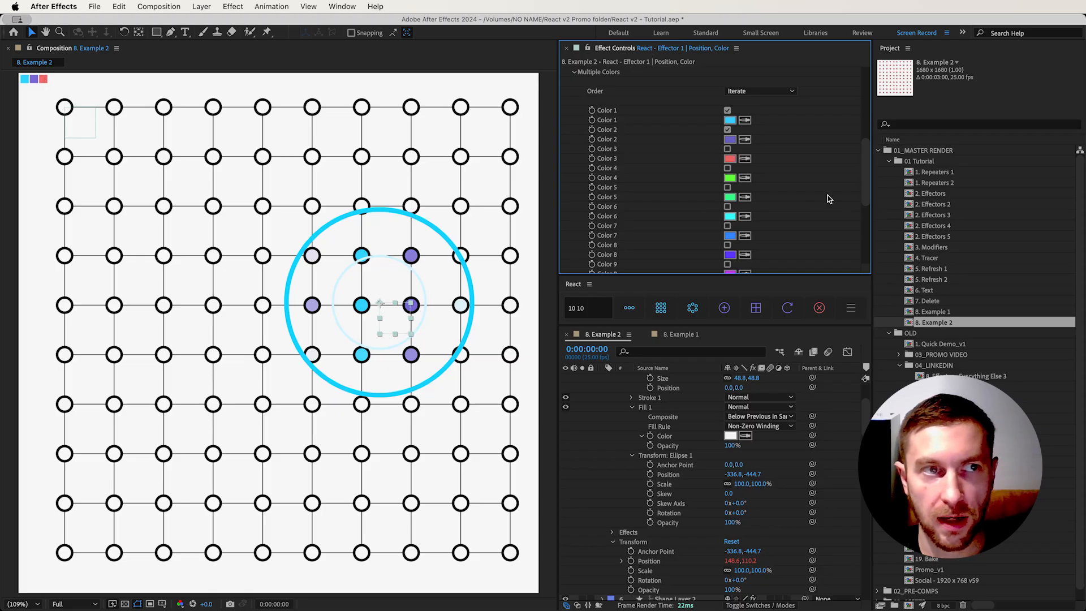
pyautogui.click(760, 92)
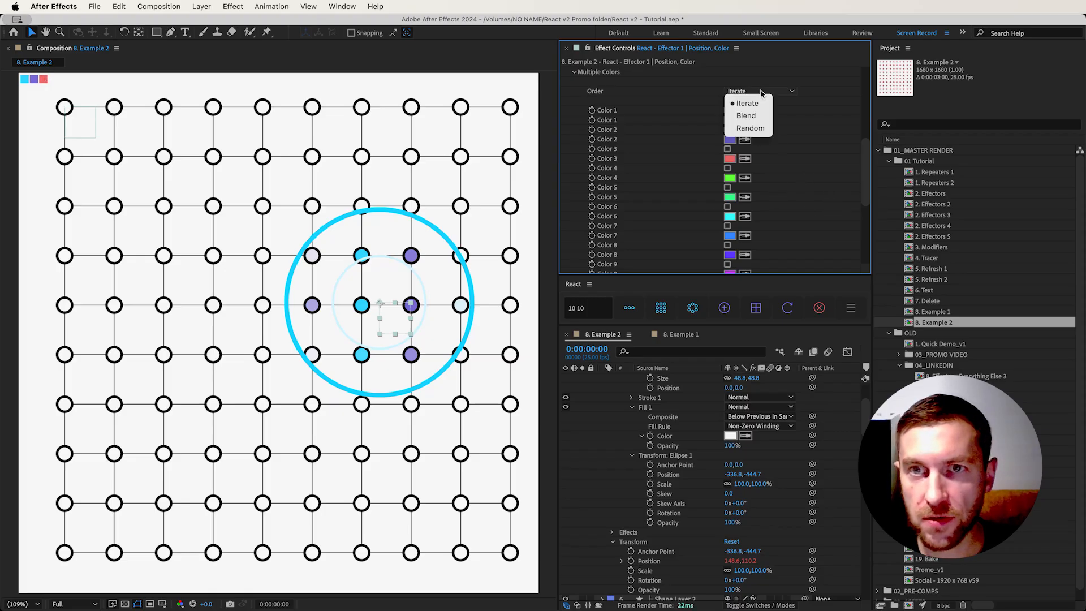
pyautogui.click(748, 128)
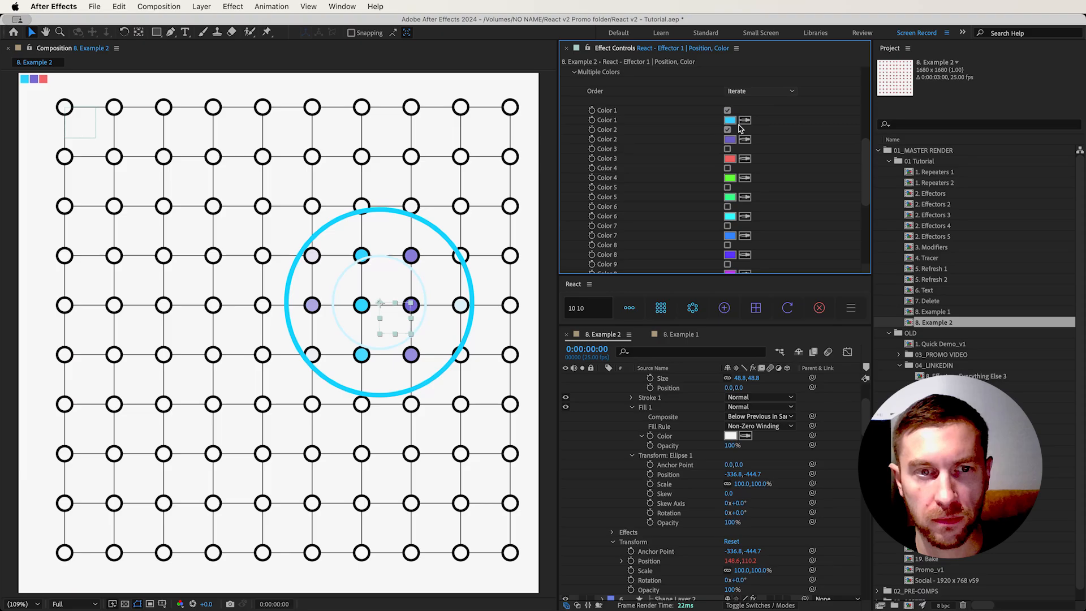
# Enlarge the effector's circle over the grid and enable Color 3
pyautogui.click(412, 343)
pyautogui.moveTo(417, 343); pyautogui.dragTo(424, 350)
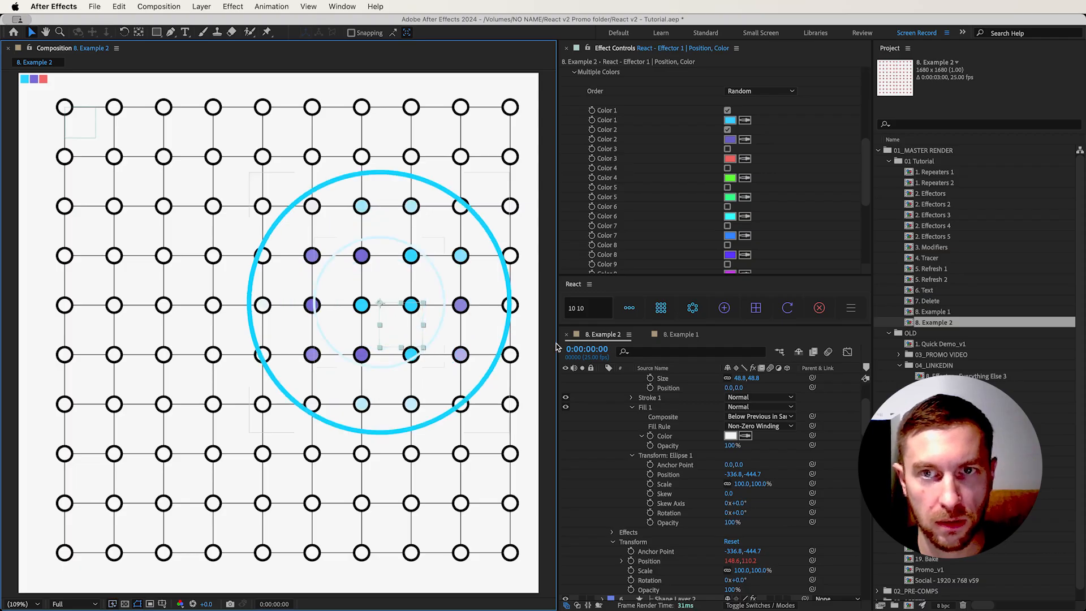
pyautogui.click(728, 149)
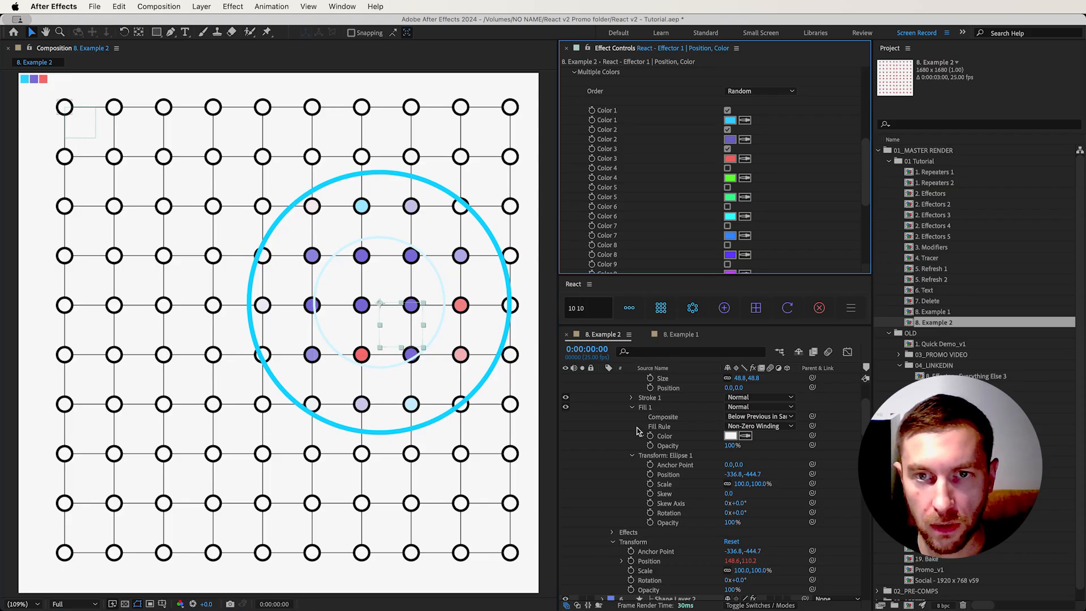
# Set the effector's Position mode to Attract/Repel with an Attract/Repel value of -120
pyautogui.scroll(5, 637, 431)
pyautogui.scroll(-6, 657, 224)
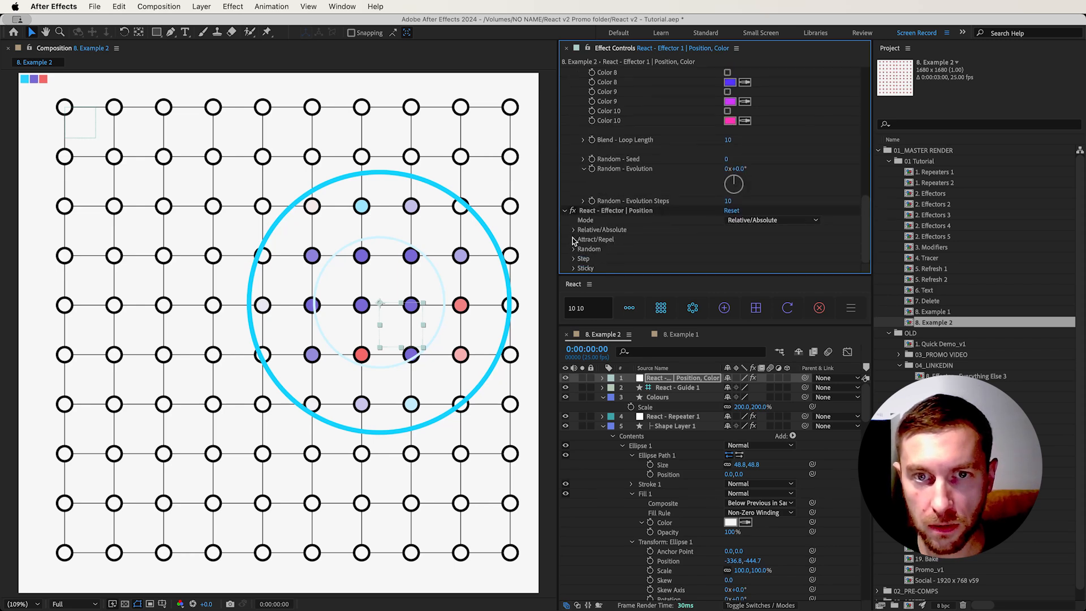
pyautogui.click(749, 221)
pyautogui.click(713, 241)
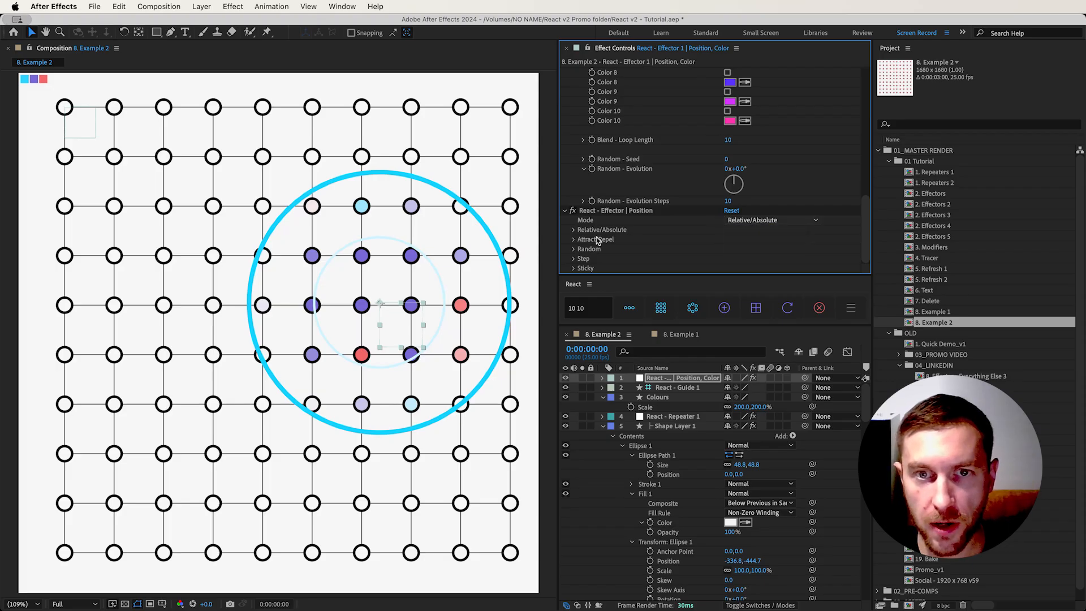
pyautogui.click(574, 240)
pyautogui.scroll(-1, 576, 243)
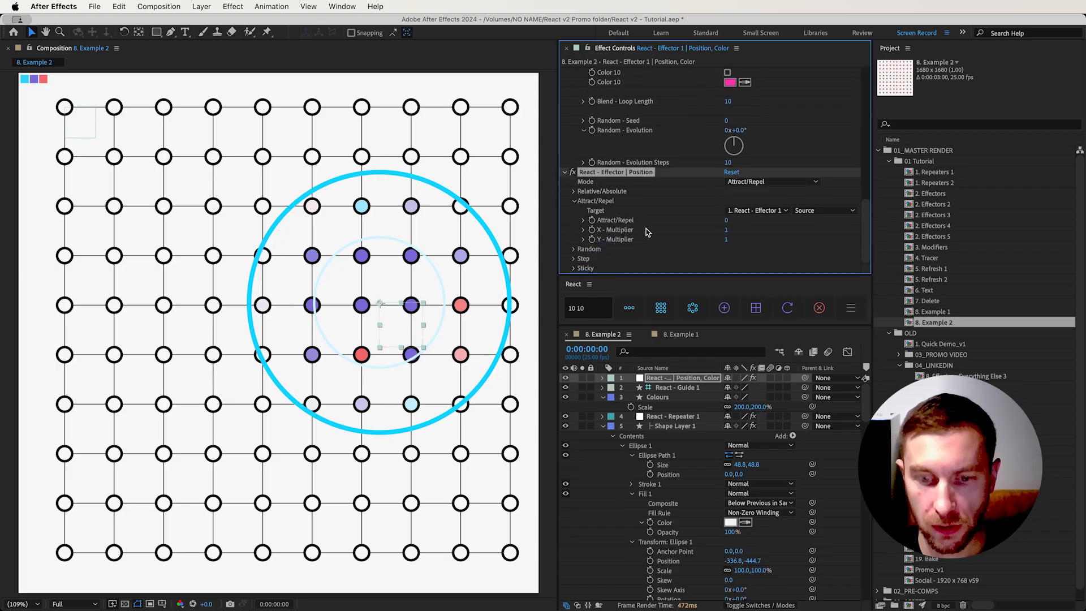
pyautogui.click(727, 220)
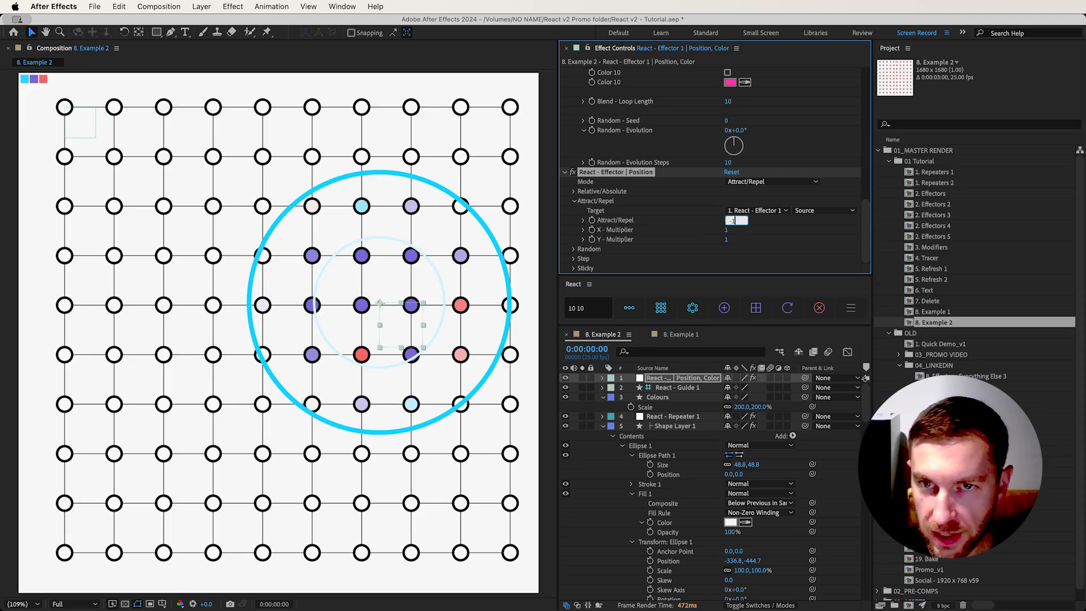
pyautogui.write('-120')
pyautogui.press('Return')
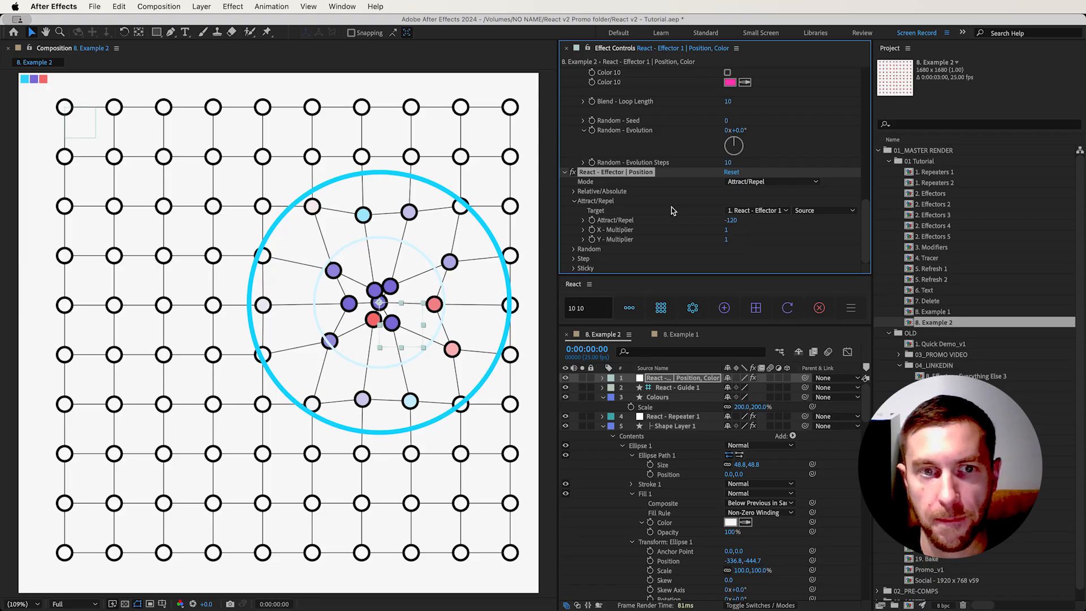
# Set the X and Y Sticky values of the effector's Position effect to 40 each
pyautogui.click(573, 268)
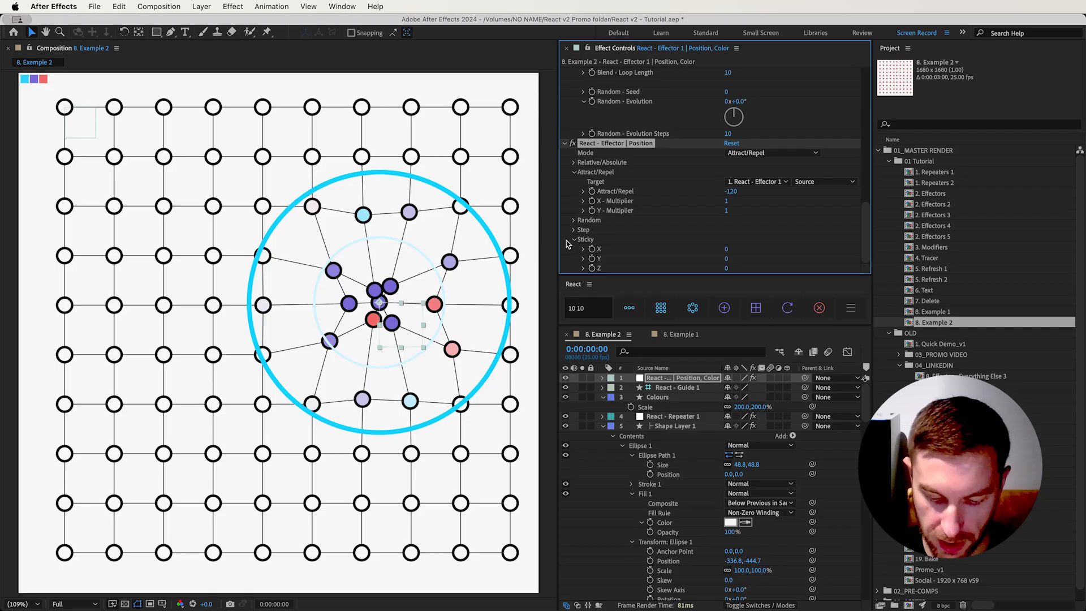
pyautogui.click(728, 249)
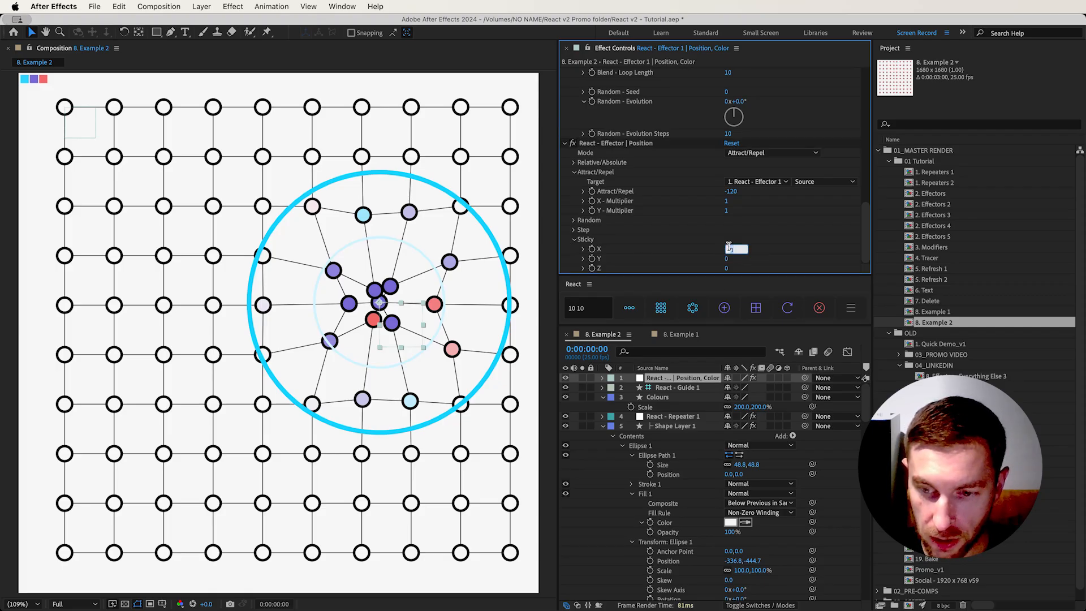
pyautogui.press('Tab')
pyautogui.write('4')
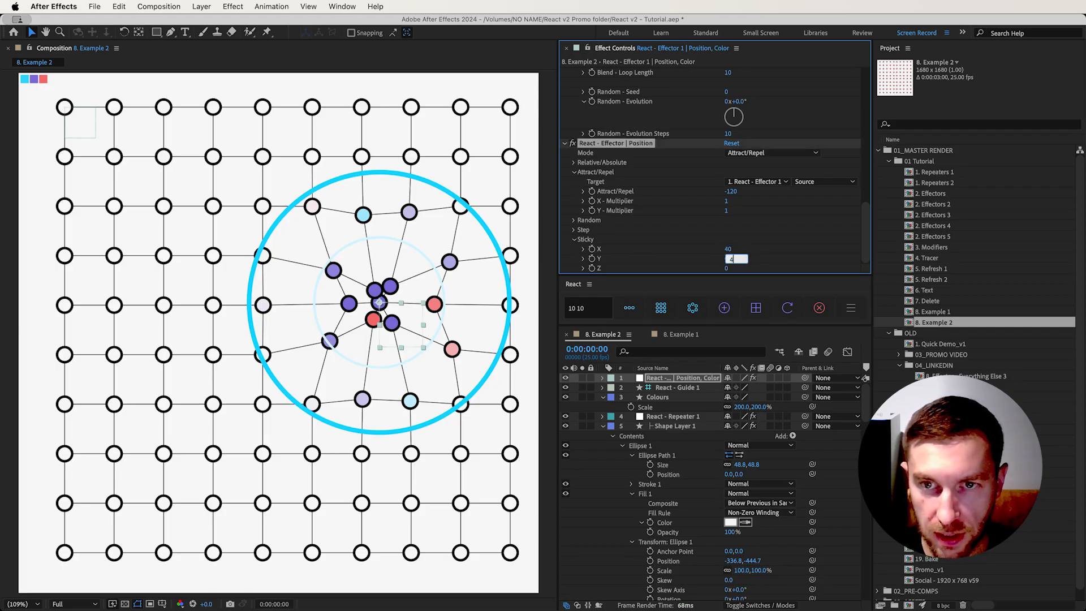
pyautogui.write('0')
pyautogui.press('Return')
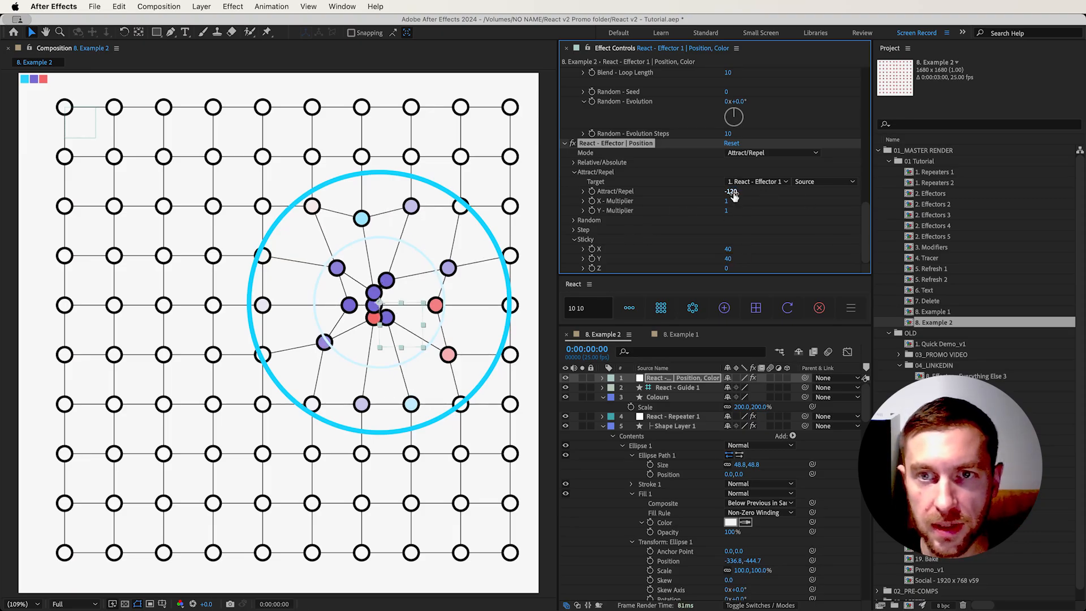
# Set the effector's Attract/Repel value to -100
pyautogui.click(730, 192)
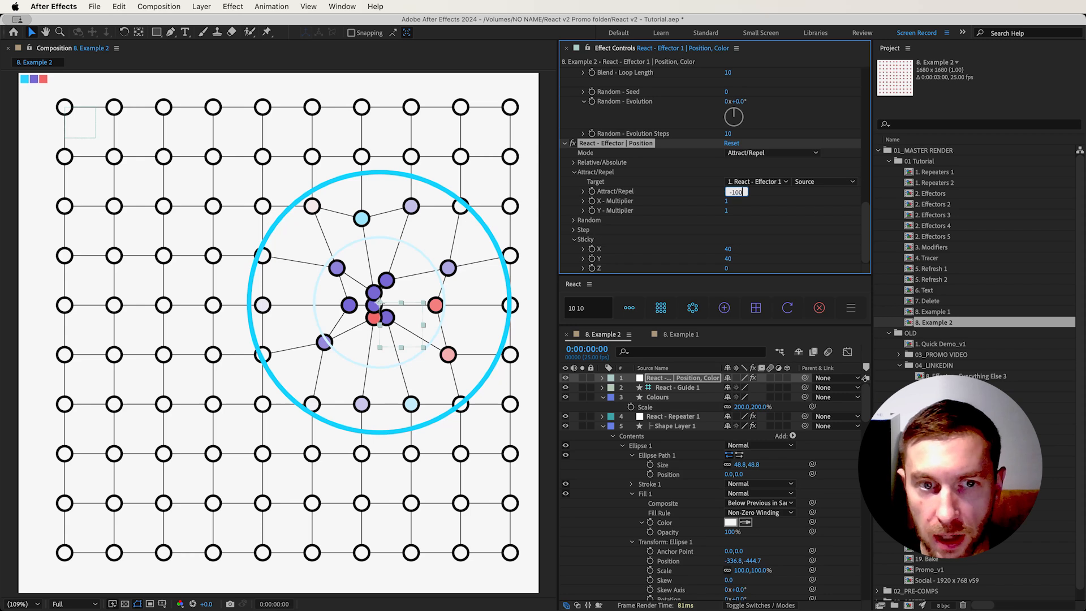
pyautogui.write('-100')
pyautogui.press('Return')
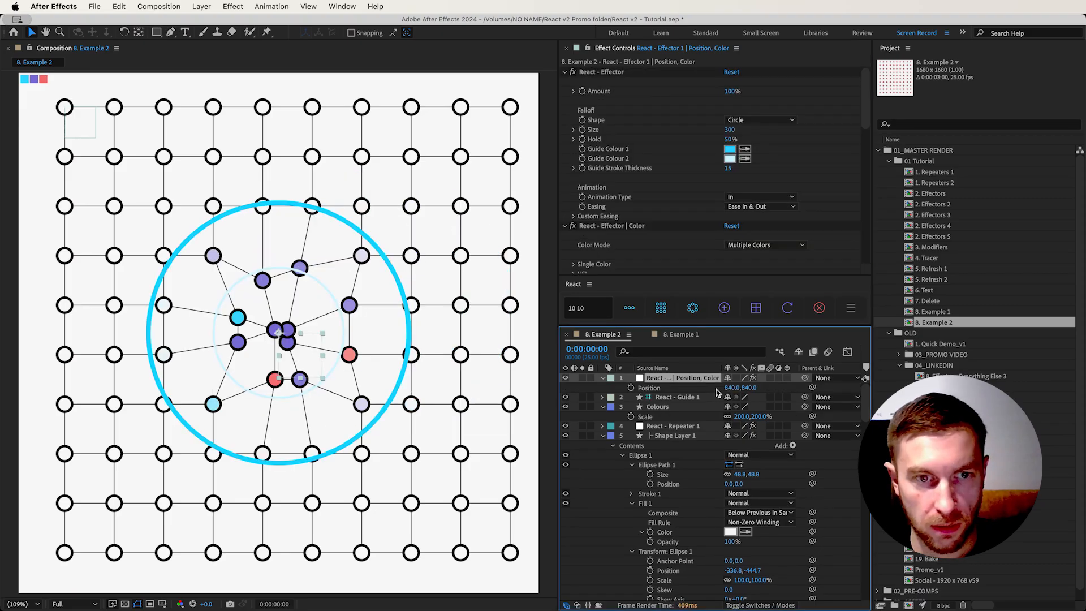
# Set the effector layer's X position to 1240 so it sits off-center over the grid
pyautogui.click(727, 388)
pyautogui.write('124')
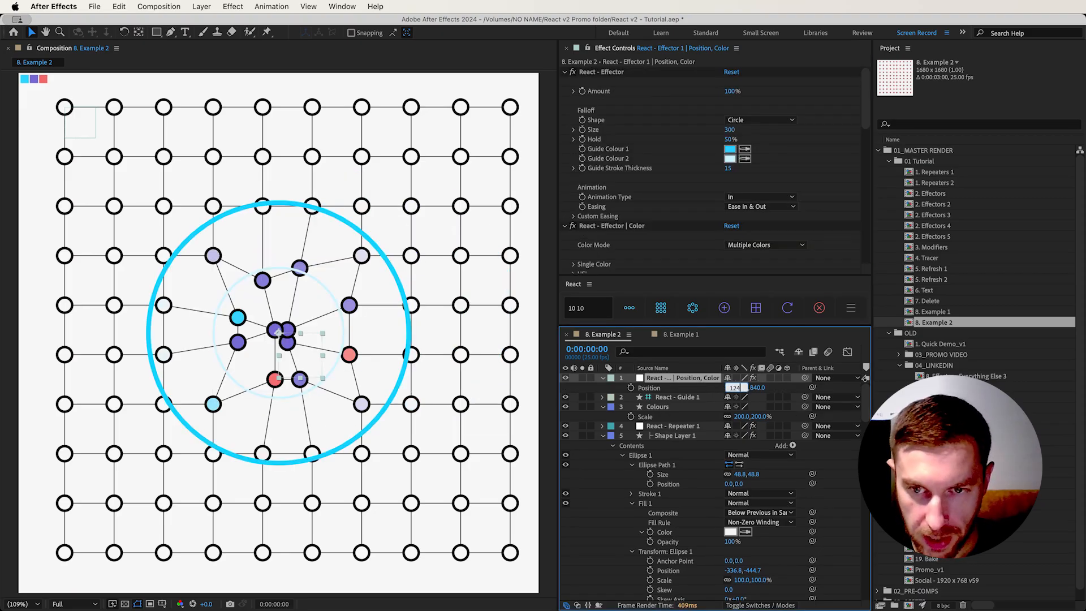
pyautogui.write('0')
pyautogui.press('Return')
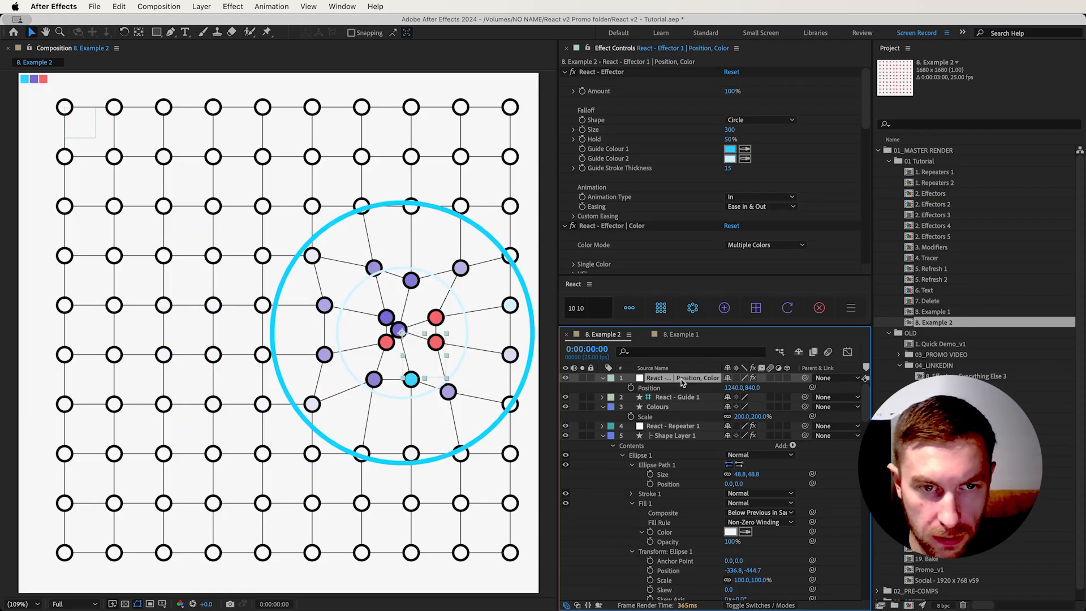
# Add a null object to the composition and parent the effector layer to it
pyautogui.press('super+alt+shift+y')
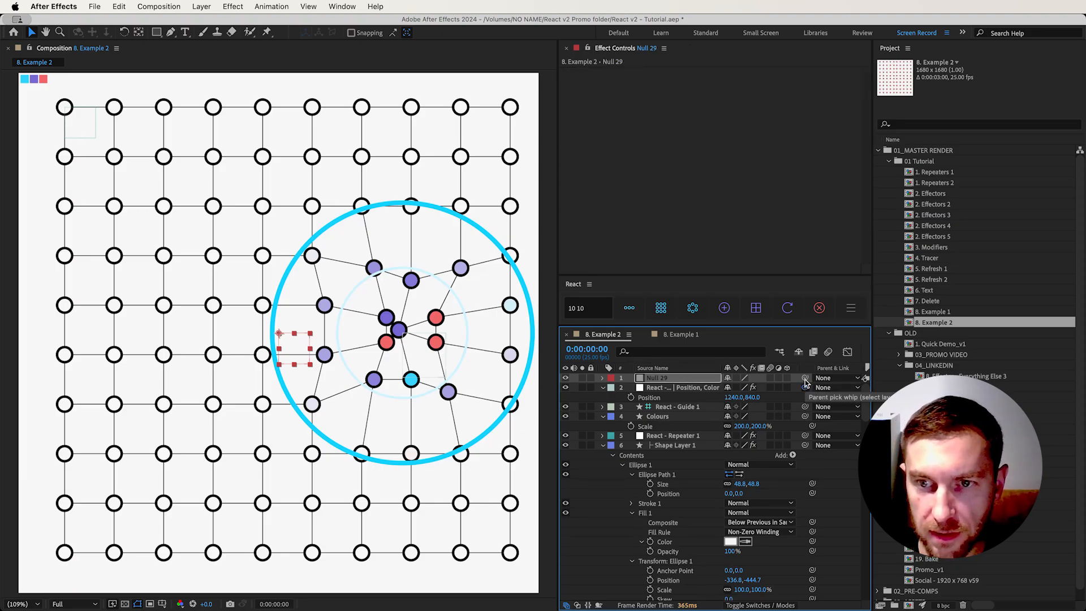
pyautogui.moveTo(705, 370); pyautogui.dragTo(668, 381)
# Keyframe the null's Rotation from 0 at the start to one full revolution at 0:00:02:01, and preview the animation from the first frame
pyautogui.press('r')
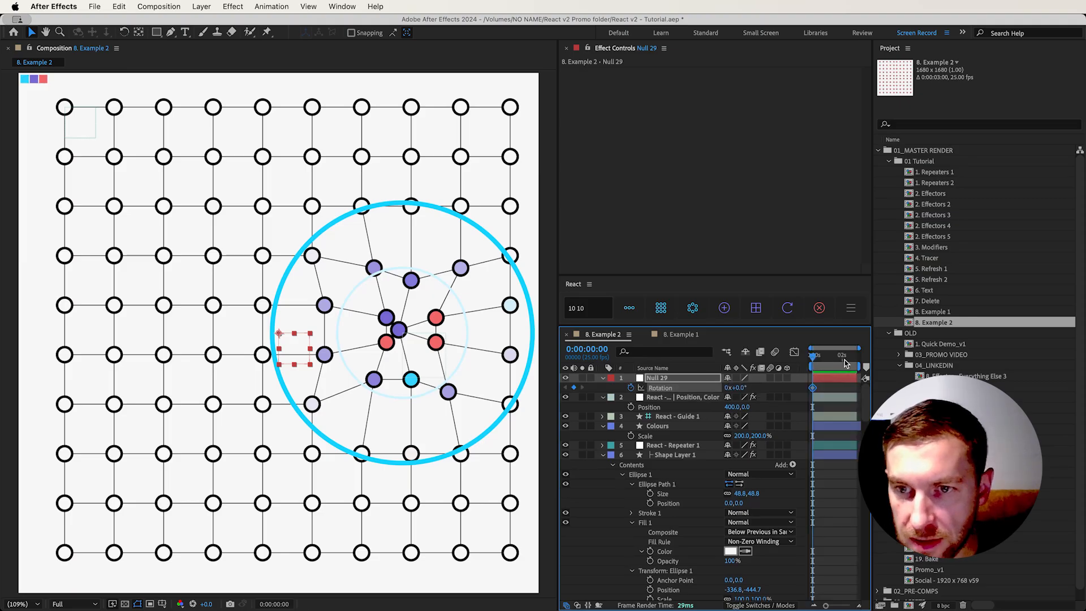
pyautogui.click(844, 356)
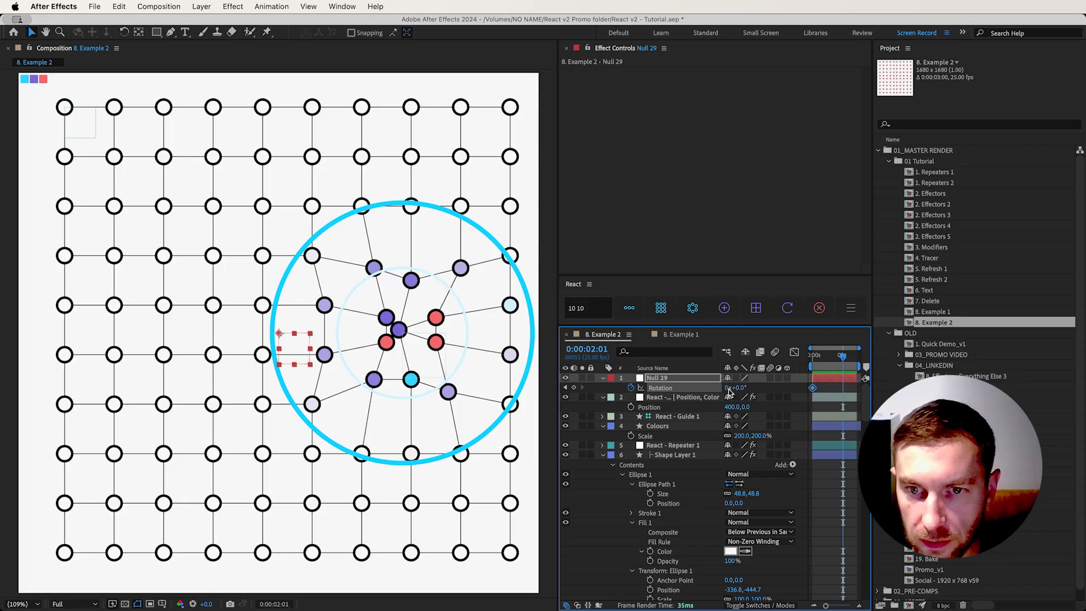
pyautogui.click(728, 388)
pyautogui.write('1')
pyautogui.press('Return')
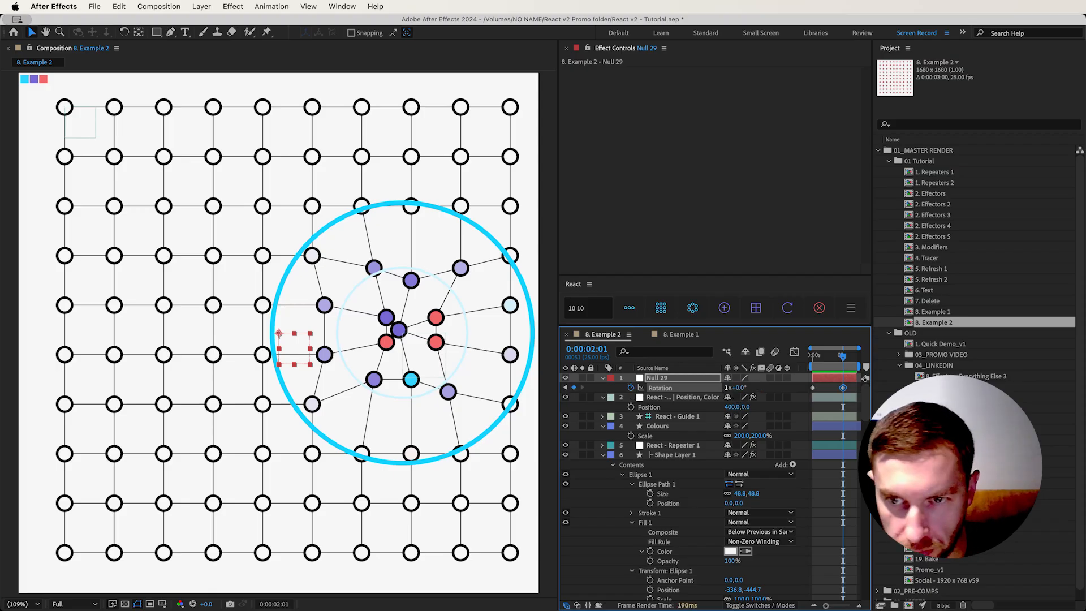
pyautogui.click(813, 358)
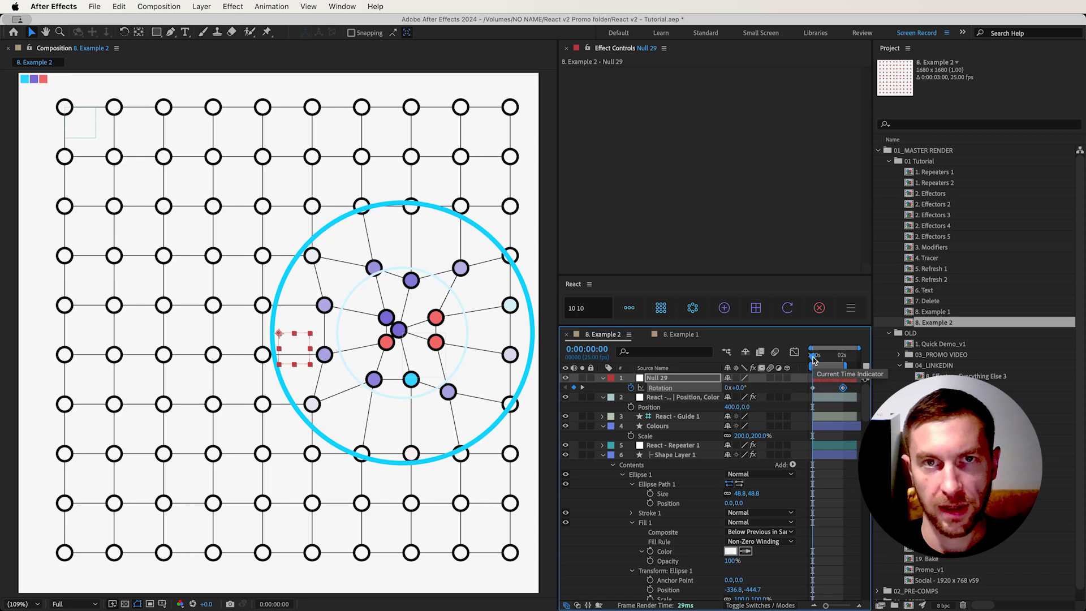
pyautogui.press('space')
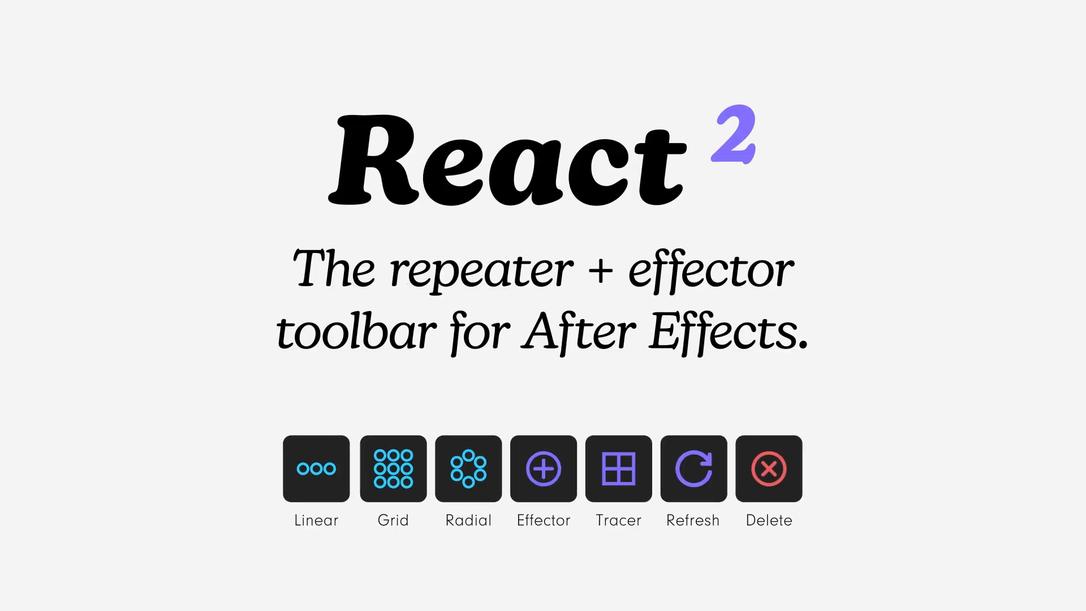
pyautogui.click(380, 561)
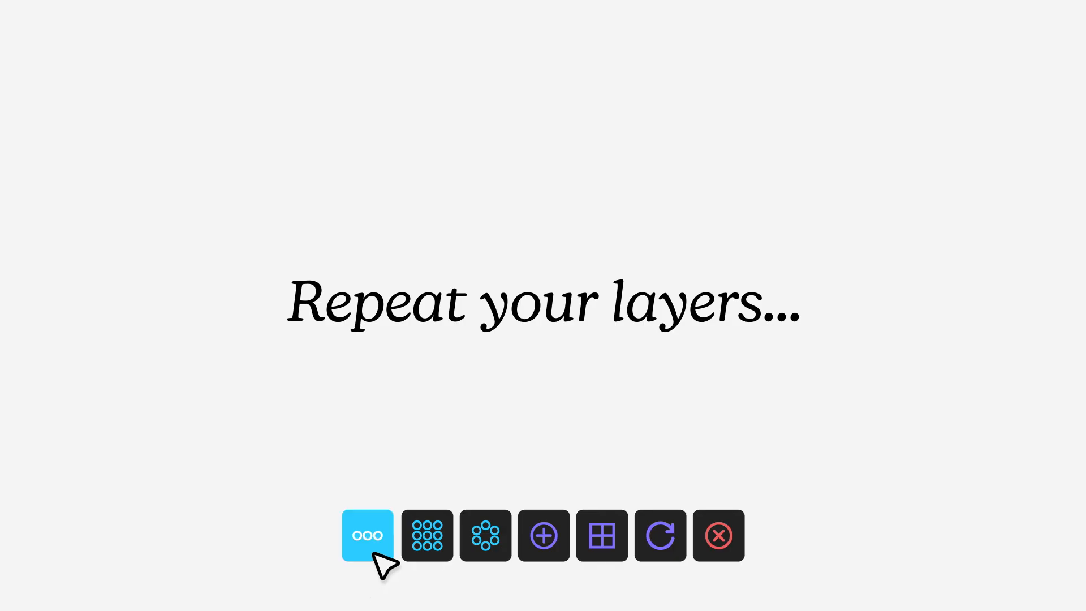
pyautogui.click(412, 556)
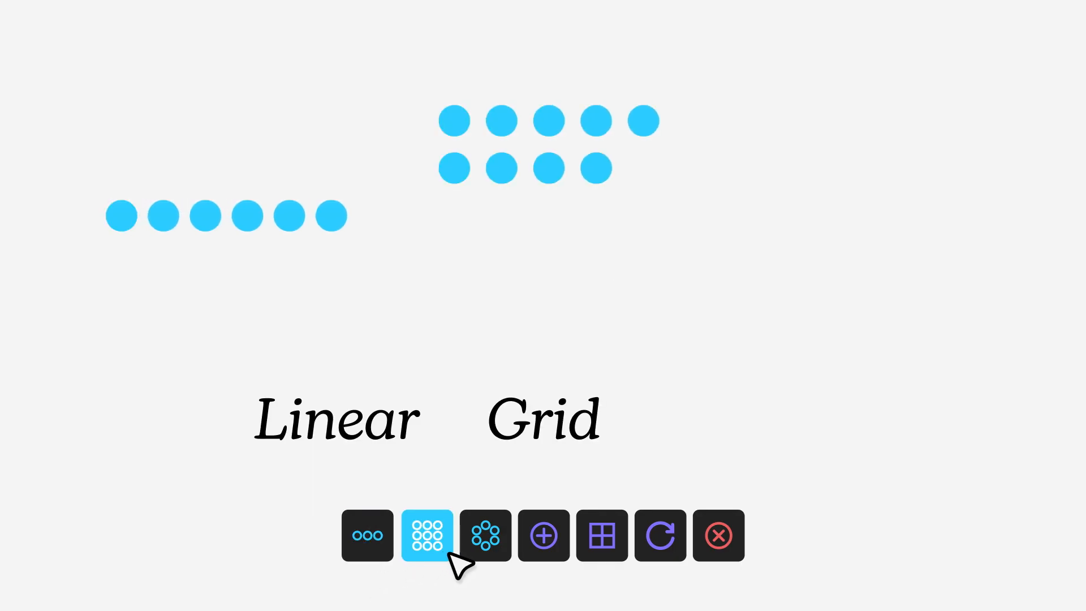
pyautogui.click(472, 556)
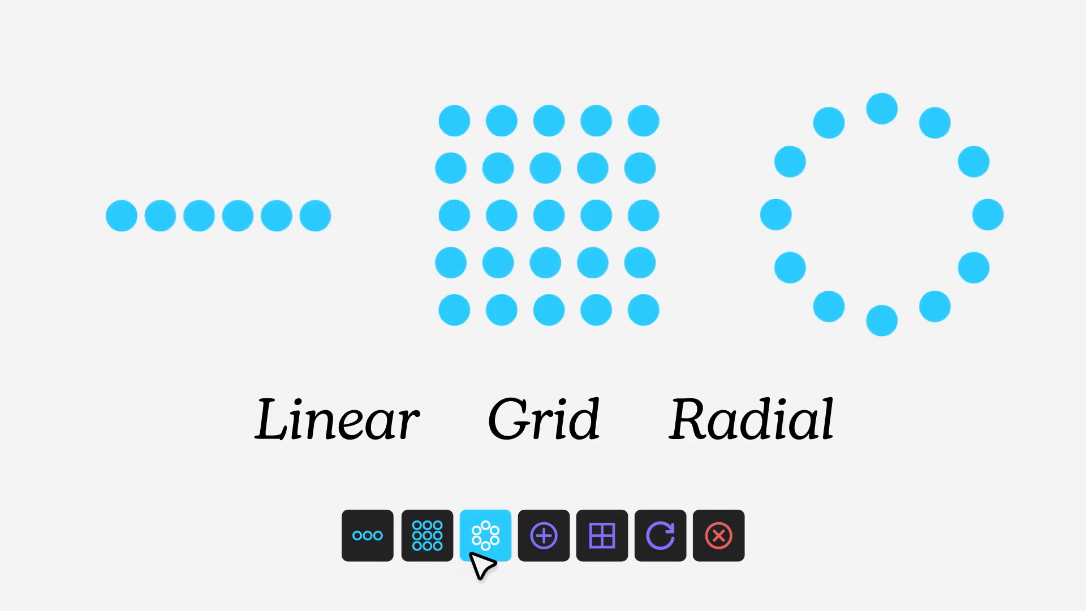
pyautogui.click(538, 556)
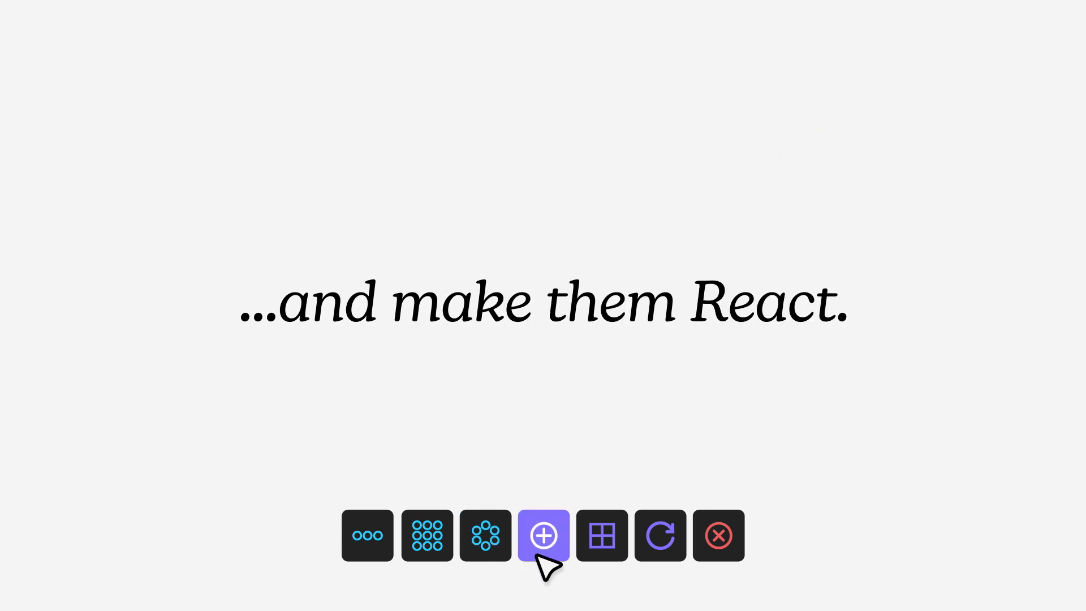